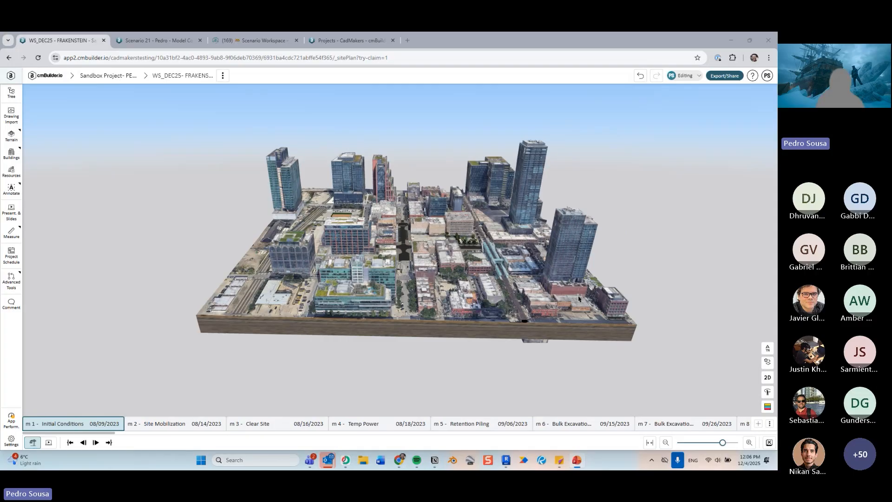
- Explore the 3D city site model and scroll through the milestone timeline
{"action": "scroll", "coordinate": [404, 237], "scroll_direction": "up", "scroll_amount": 4}
{"action": "mouse_move", "coordinate": [405, 251]}
{"action": "left_mouse_down"}
{"action": "mouse_move", "coordinate": [388, 250]}
{"action": "mouse_move", "coordinate": [416, 253]}
{"action": "left_mouse_up"}
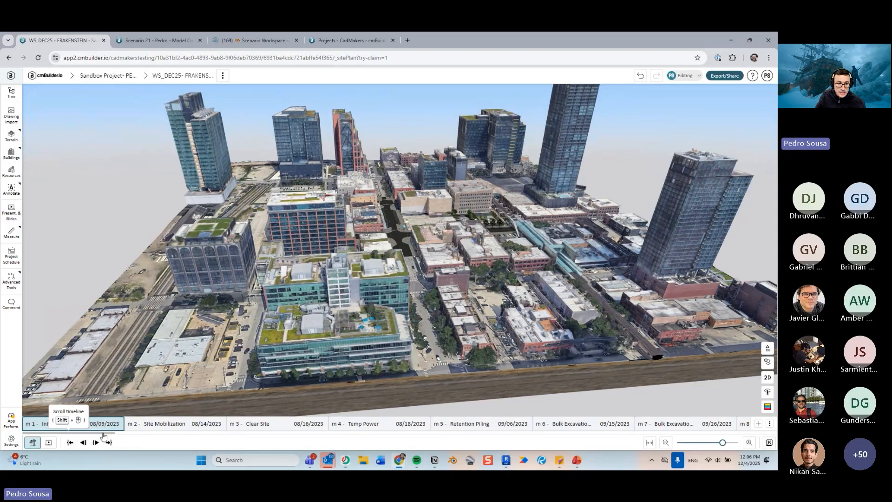
{"action": "left_click_drag", "start_coordinate": [103, 435], "coordinate": [235, 433]}
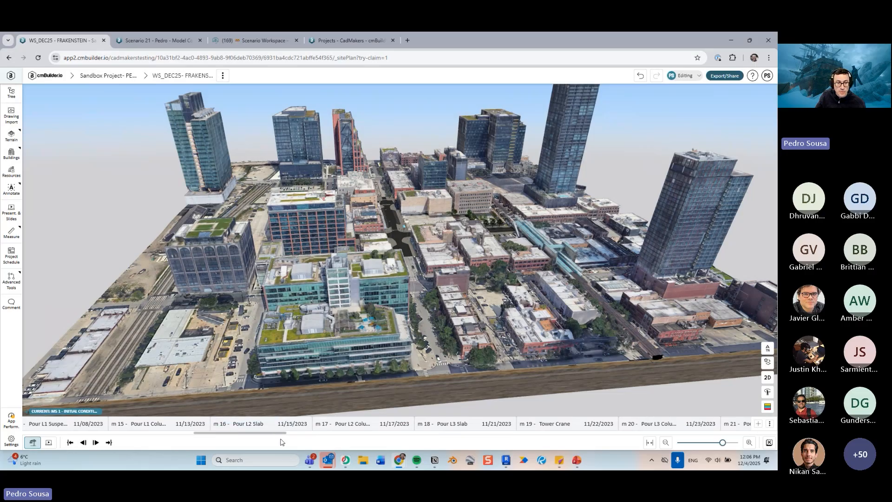
{"action": "scroll", "coordinate": [384, 253], "scroll_direction": "down", "scroll_amount": 5}
{"action": "left_click_drag", "start_coordinate": [395, 244], "coordinate": [369, 263]}
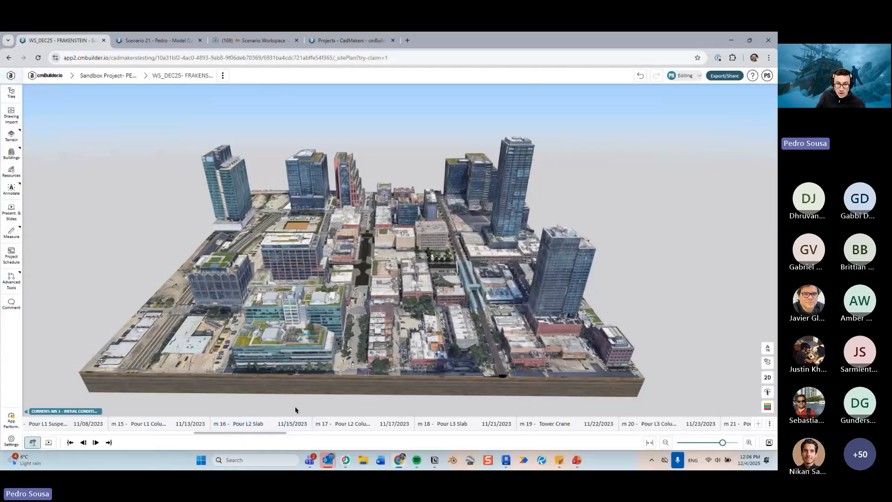
{"action": "left_click_drag", "start_coordinate": [296, 410], "coordinate": [160, 356]}
{"action": "left_click_drag", "start_coordinate": [213, 433], "coordinate": [15, 445]}
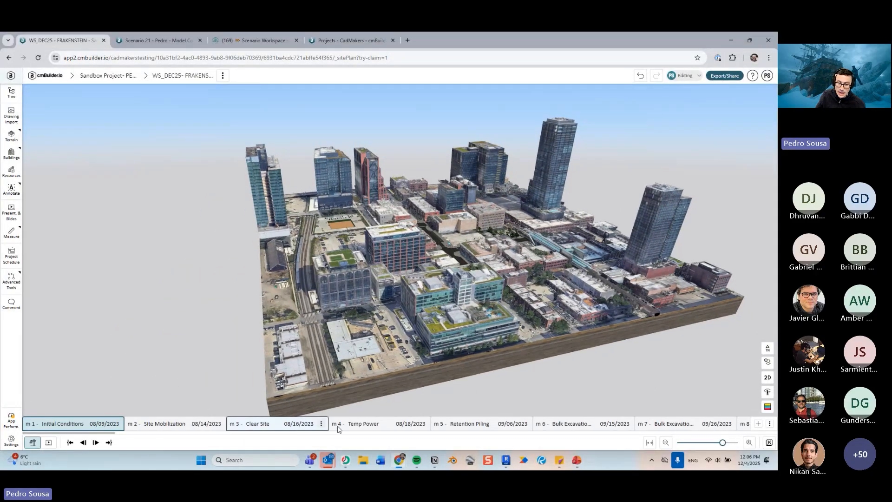
- Go to the m 4 - Temp Power milestone and briefly open its name for editing without changing it
{"action": "left_click", "coordinate": [370, 424]}
{"action": "right_click_drag", "start_coordinate": [520, 256], "coordinate": [459, 295]}
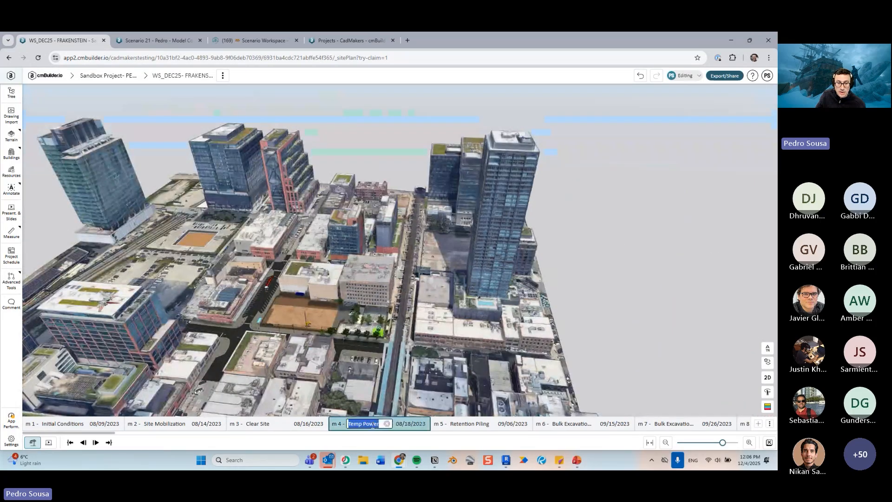
{"action": "double_click", "coordinate": [379, 422]}
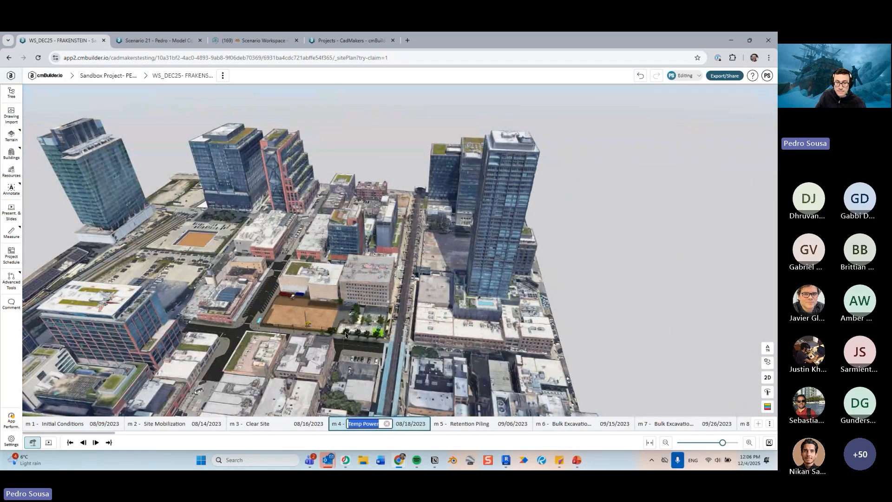
{"action": "left_click", "coordinate": [653, 247]}
{"action": "scroll", "coordinate": [451, 339], "scroll_direction": "up", "scroll_amount": 3}
{"action": "left_click_drag", "start_coordinate": [452, 338], "coordinate": [465, 339]}
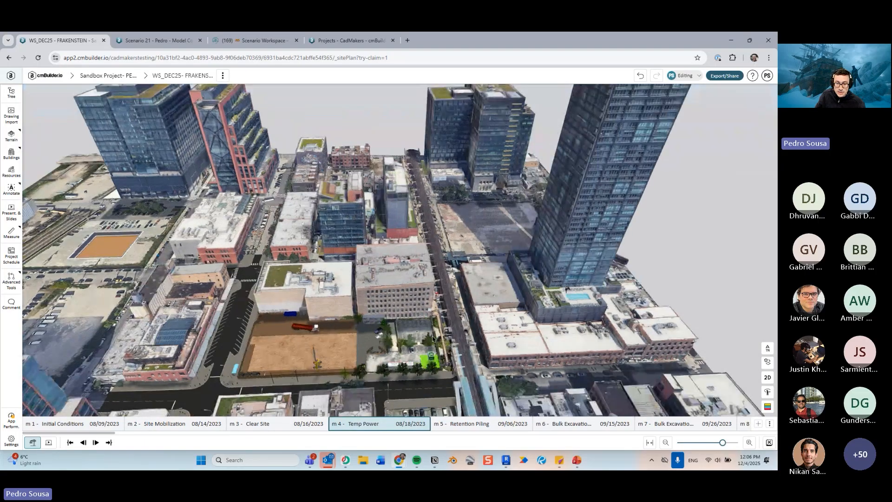
- Open the Project schedule panel from the milestone's options and again from the sidebar, closing it each time
{"action": "mouse_move", "coordinate": [423, 428]}
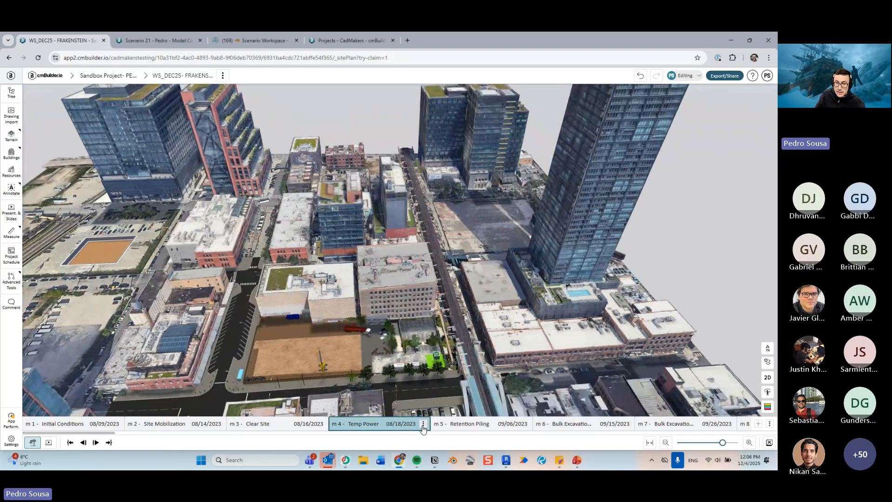
{"action": "left_click", "coordinate": [424, 424]}
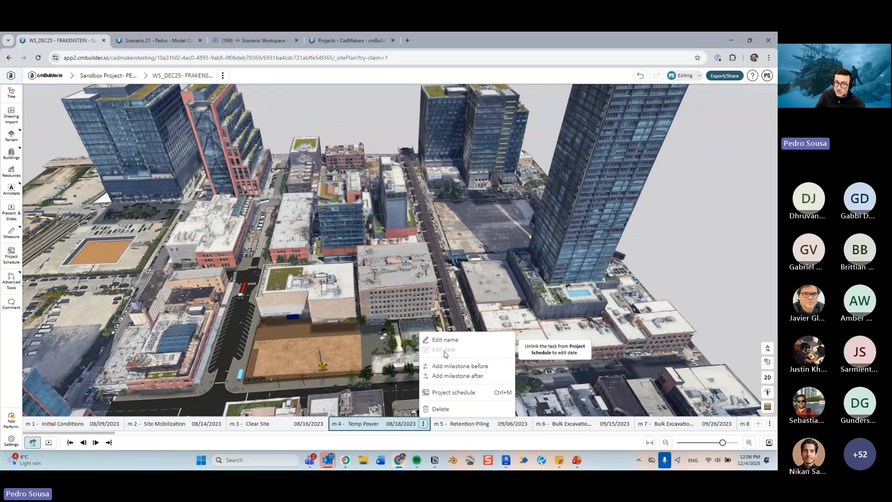
{"action": "left_click", "coordinate": [454, 393]}
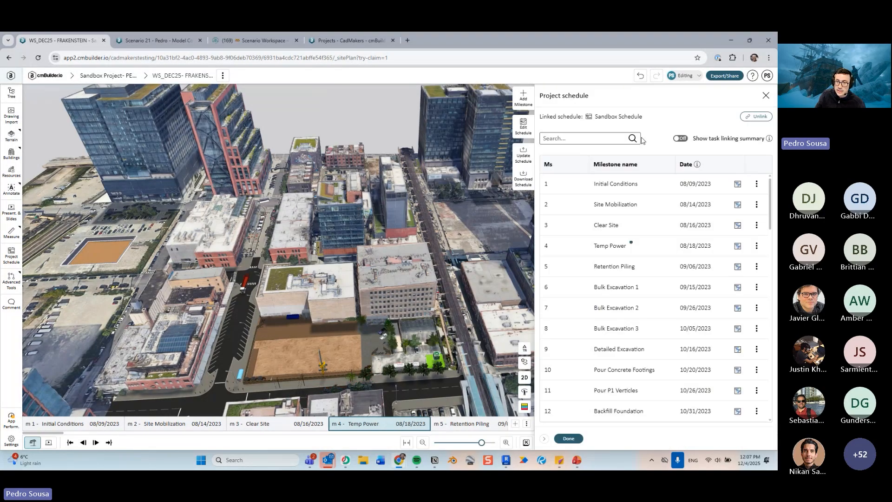
{"action": "left_click", "coordinate": [569, 439]}
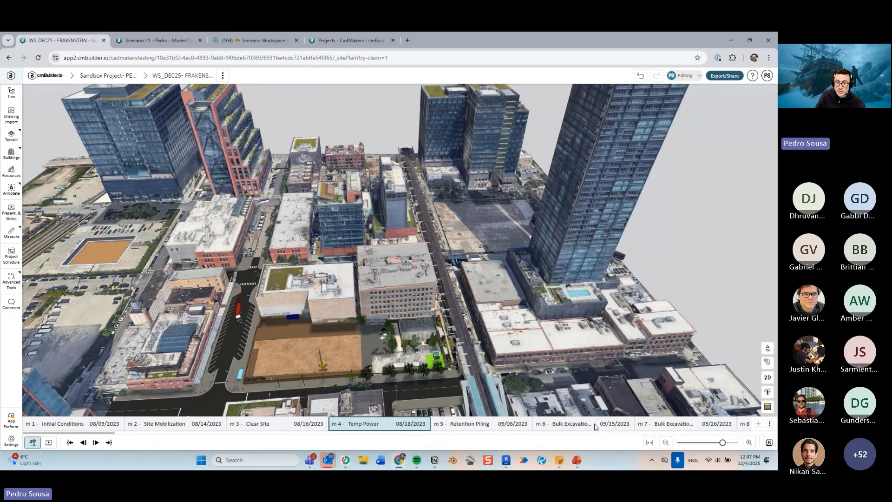
{"action": "left_click", "coordinate": [17, 255]}
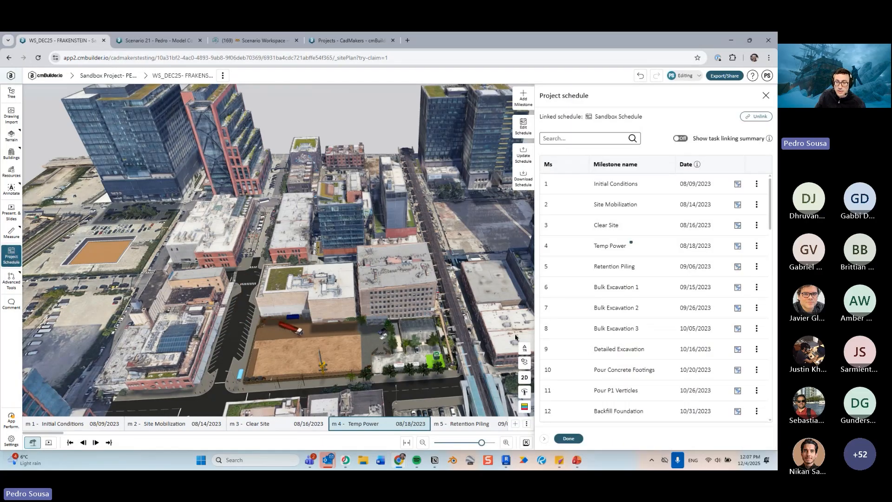
{"action": "left_click", "coordinate": [569, 439]}
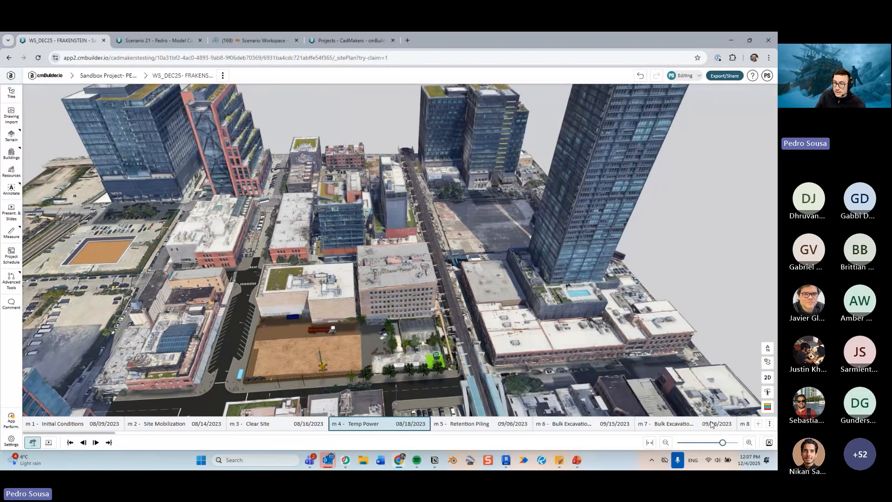
- Switch the timeline view to Weekly and then to Monthly
{"action": "left_click", "coordinate": [770, 424]}
{"action": "mouse_move", "coordinate": [760, 384]}
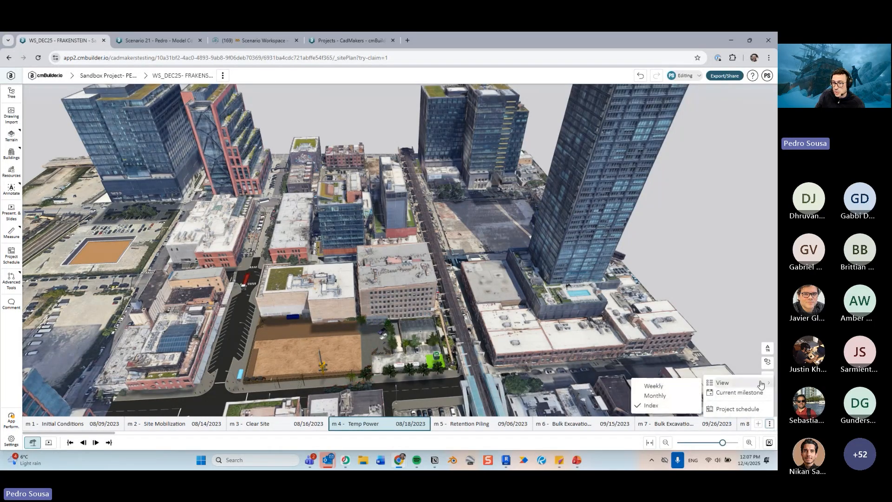
{"action": "left_click", "coordinate": [654, 386]}
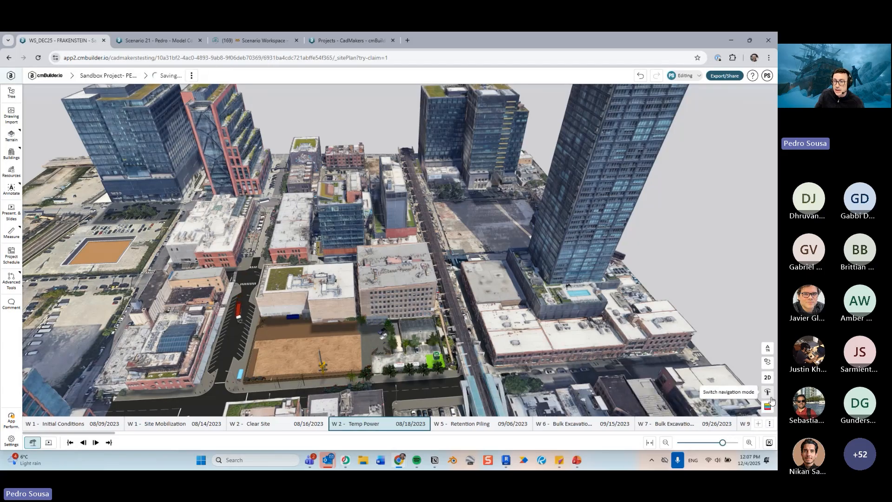
{"action": "left_click", "coordinate": [770, 425]}
{"action": "mouse_move", "coordinate": [760, 385]}
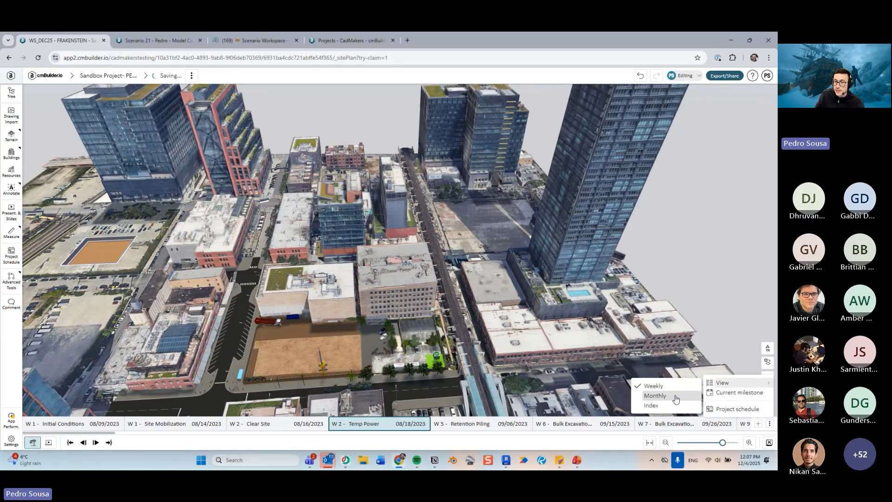
{"action": "left_click", "coordinate": [653, 396]}
- Switch the timeline view to Index
{"action": "left_click", "coordinate": [770, 425]}
{"action": "mouse_move", "coordinate": [730, 383]}
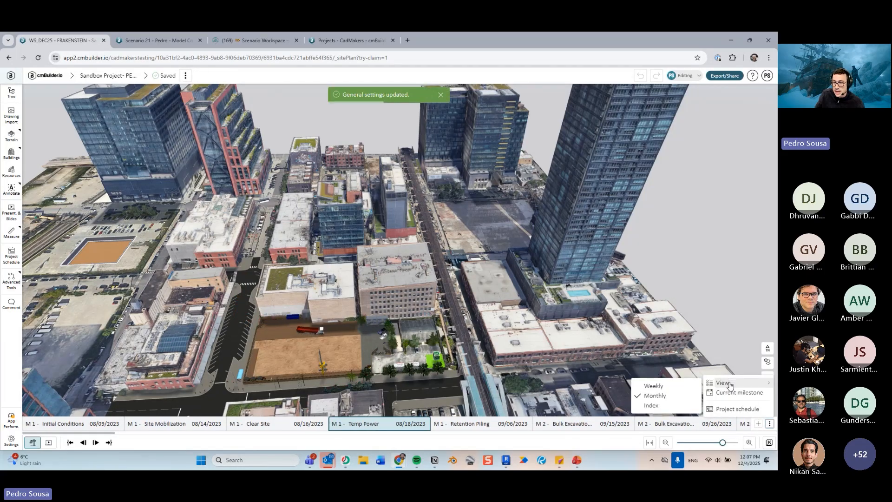
{"action": "left_click", "coordinate": [655, 407]}
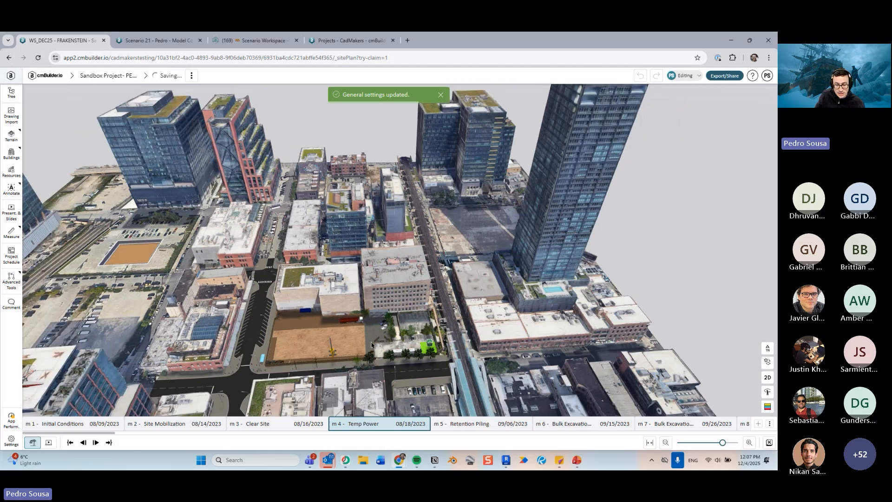
- Zoom in on the site and switch the timeline view to Weekly
{"action": "scroll", "coordinate": [372, 345], "scroll_direction": "up", "scroll_amount": 5}
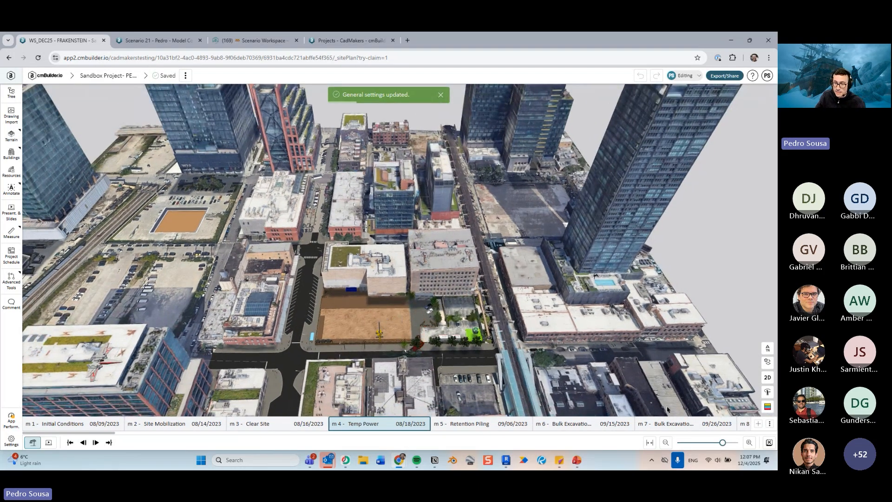
{"action": "left_click", "coordinate": [769, 423]}
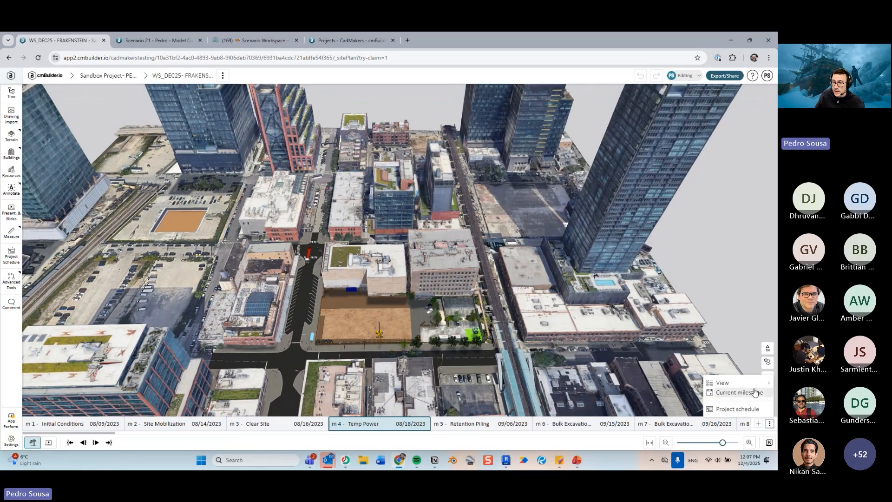
{"action": "mouse_move", "coordinate": [734, 382]}
{"action": "left_click", "coordinate": [669, 395]}
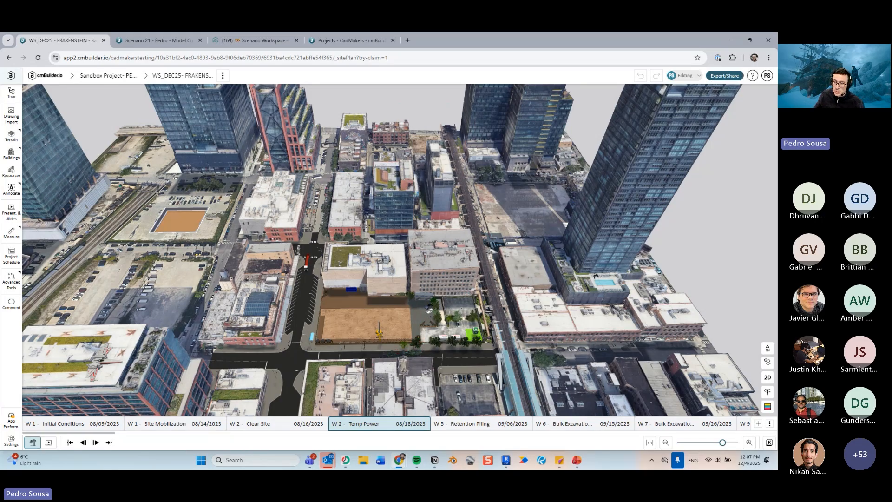
- Set the timeline view back to Index
{"action": "left_click", "coordinate": [770, 423]}
{"action": "mouse_move", "coordinate": [723, 382]}
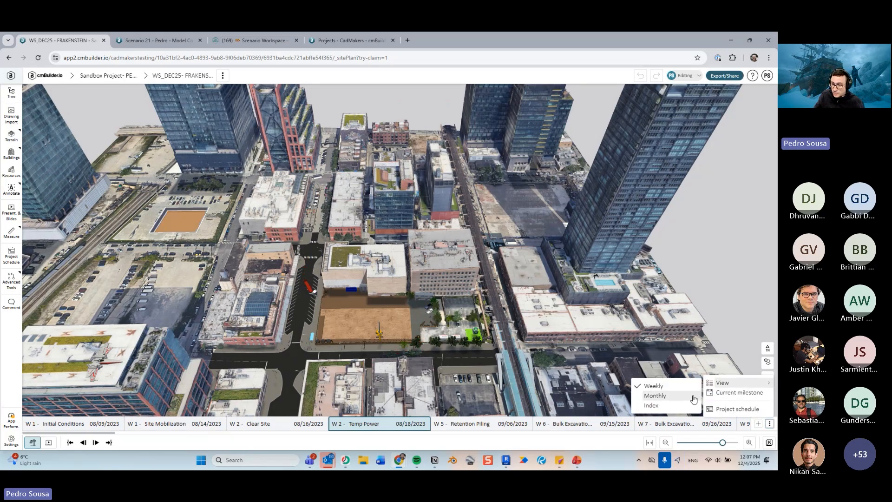
{"action": "left_click", "coordinate": [651, 406]}
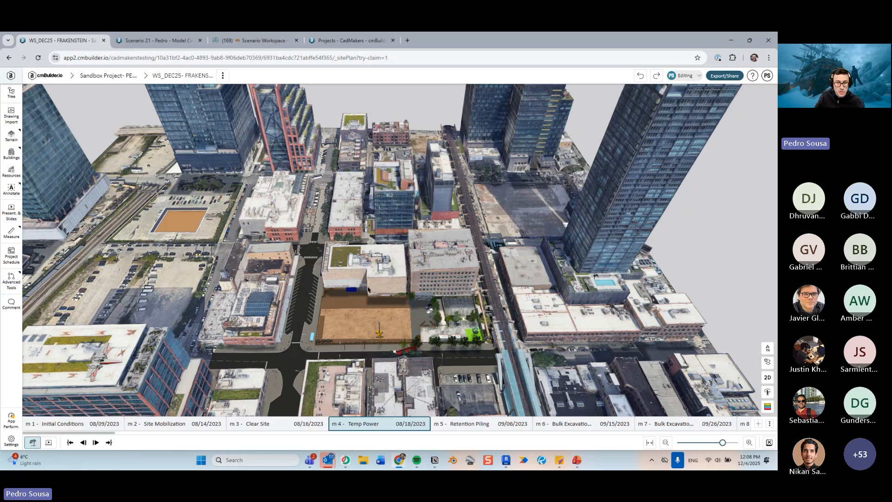
- Toggle presentation-edit mode on and back off twice
{"action": "scroll", "coordinate": [337, 263], "scroll_direction": "up", "scroll_amount": 5}
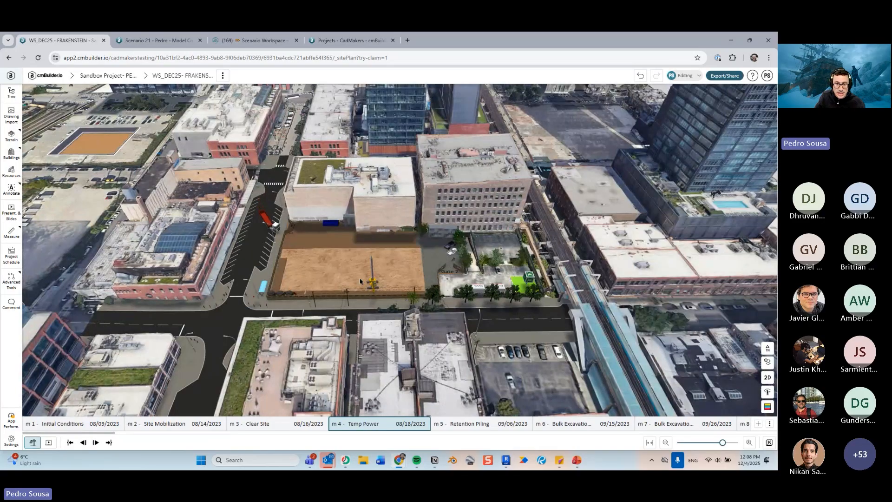
{"action": "left_click", "coordinate": [46, 445]}
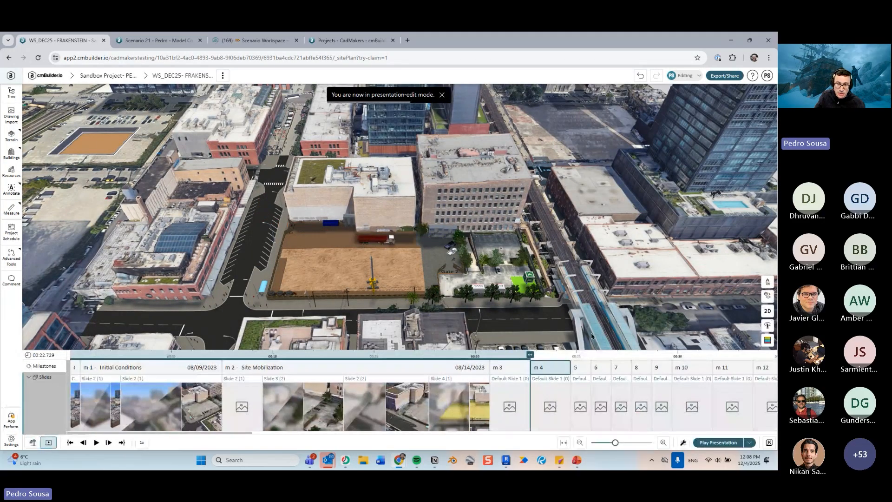
{"action": "left_click", "coordinate": [31, 447]}
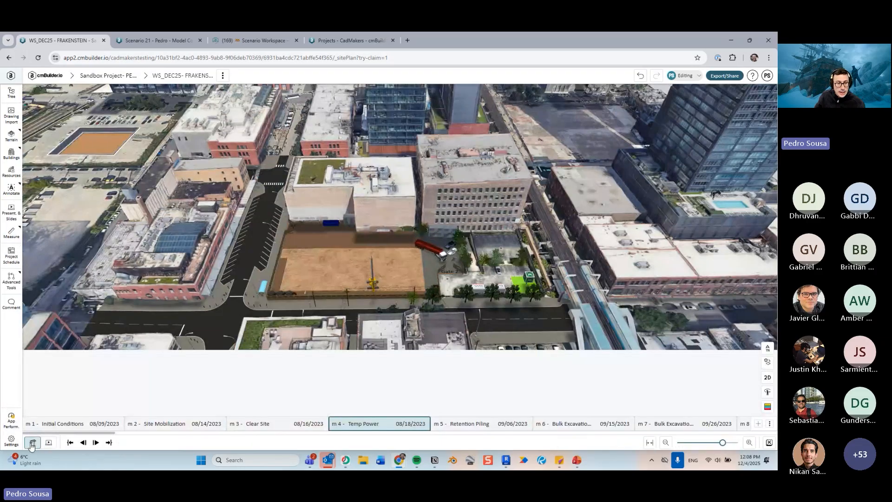
{"action": "left_click", "coordinate": [47, 445]}
{"action": "left_click", "coordinate": [33, 445]}
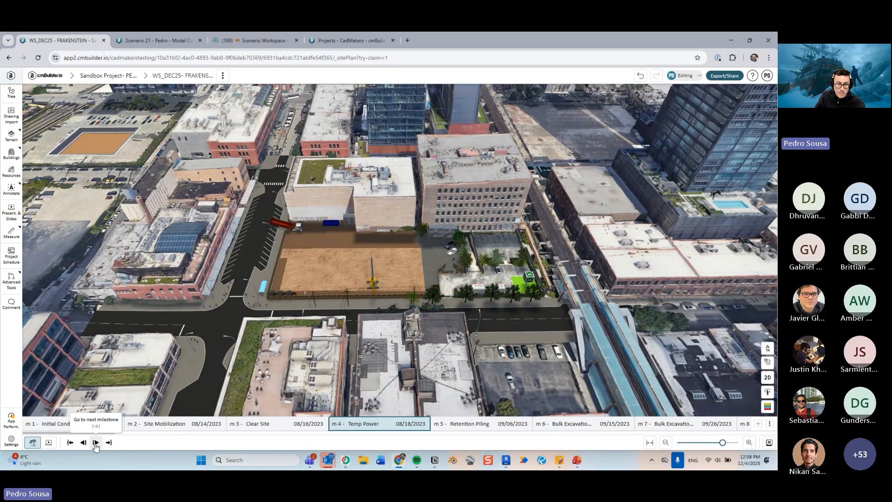
- Jump back and forth between the first and last milestones of the schedule
{"action": "left_click", "coordinate": [69, 442]}
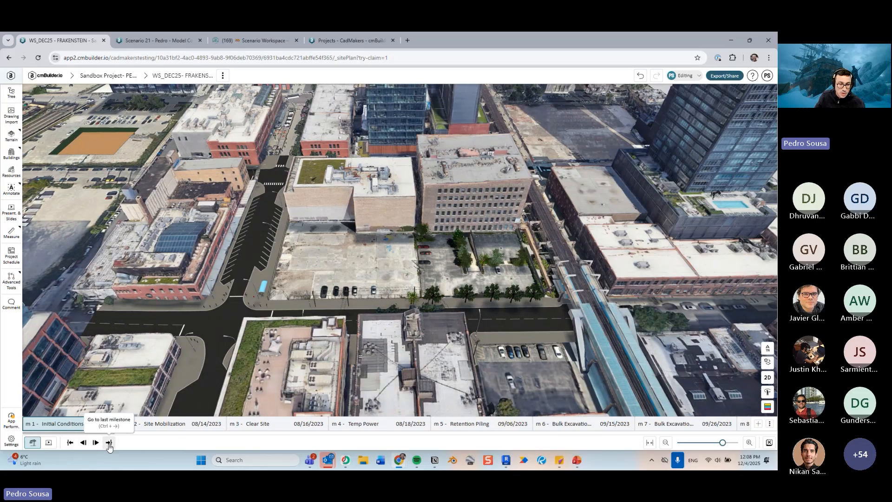
{"action": "left_click", "coordinate": [110, 443]}
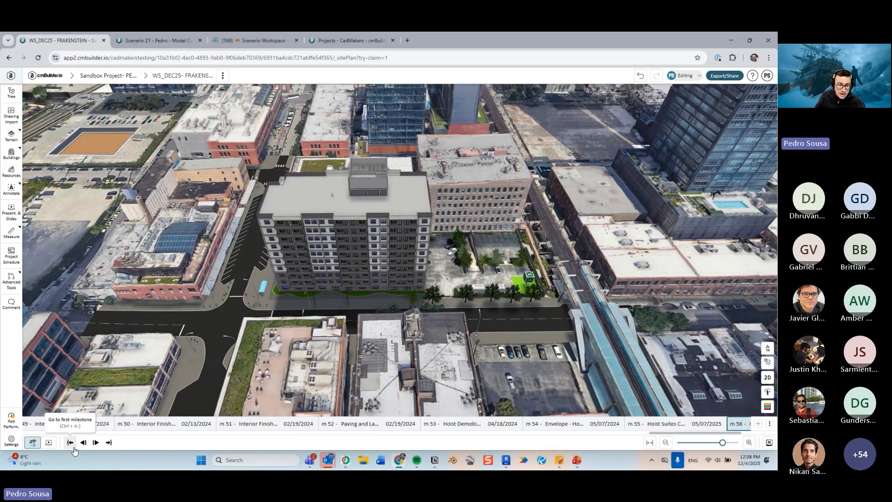
{"action": "left_click", "coordinate": [77, 446]}
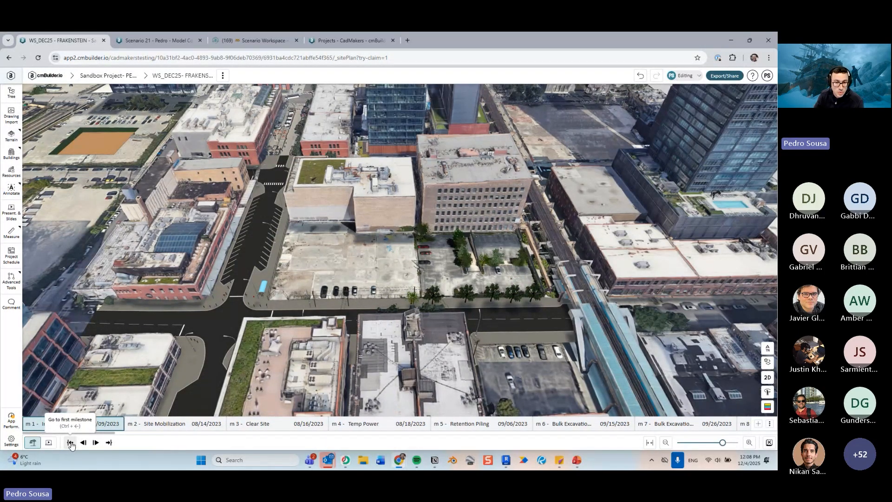
{"action": "key", "text": "ctrl+Right"}
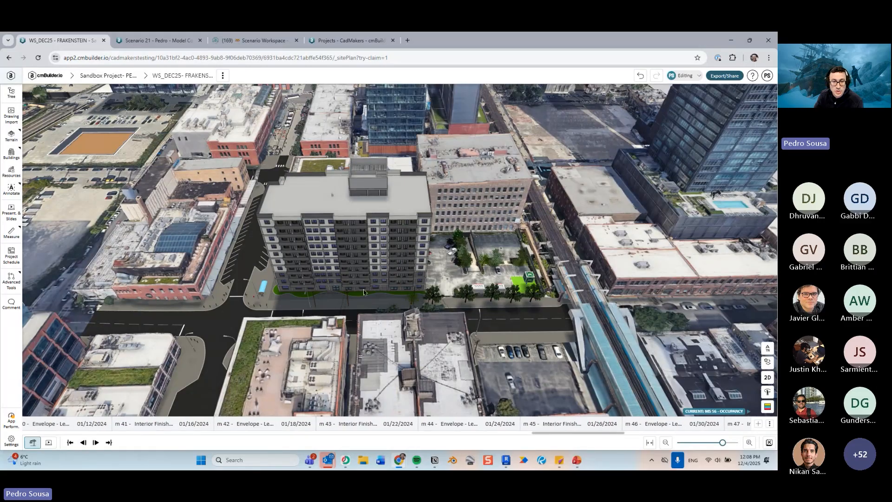
{"action": "key", "text": "ctrl+Left"}
{"action": "key", "text": "ctrl+Right"}
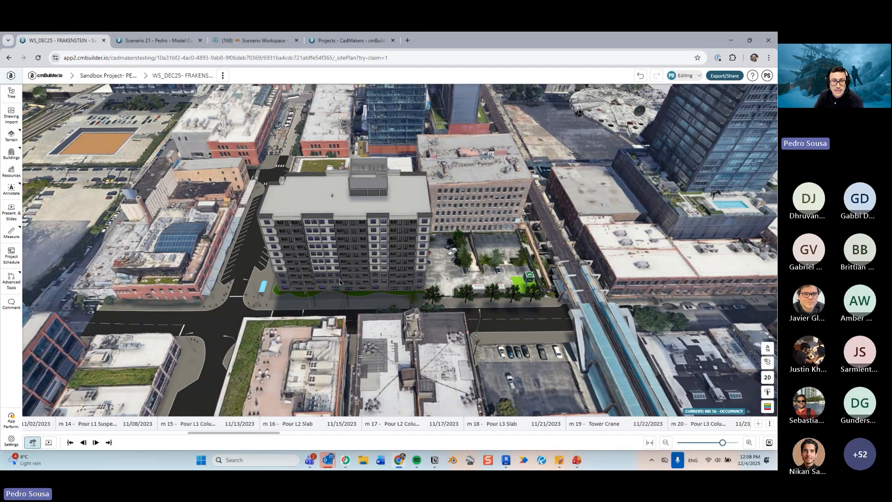
{"action": "key", "text": "ctrl+Left"}
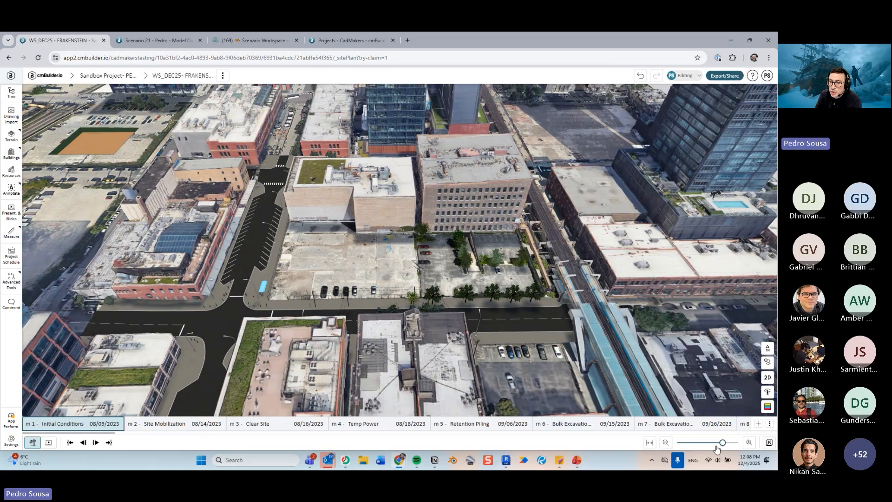
- Zoom the milestone timeline fully out, then partly back in
{"action": "left_click_drag", "start_coordinate": [726, 441], "coordinate": [677, 447]}
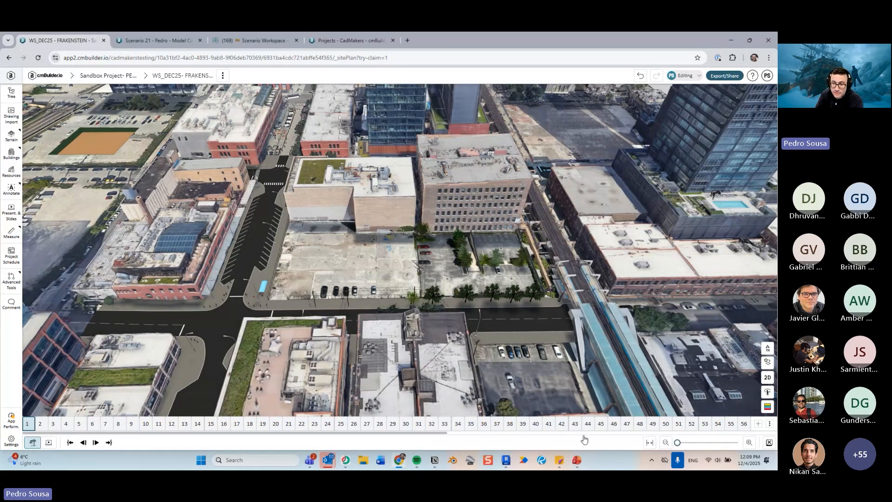
{"action": "left_click_drag", "start_coordinate": [678, 443], "coordinate": [704, 442]}
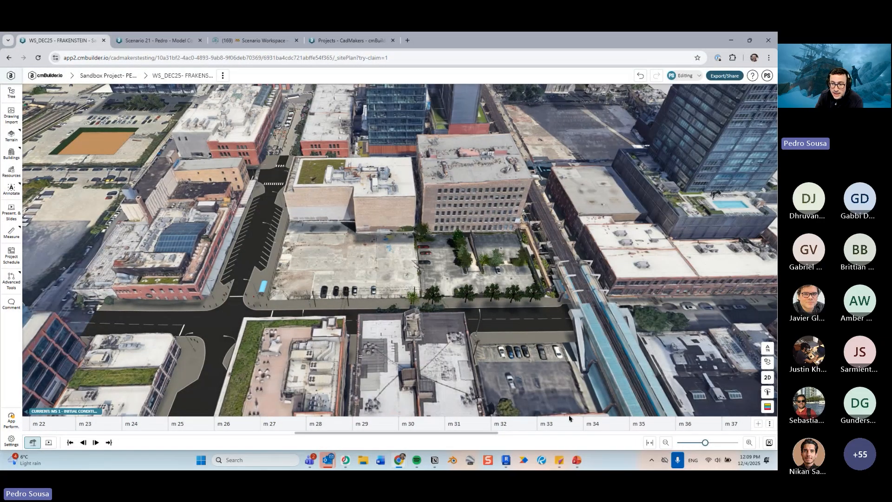
- Scroll the milestone timeline along the schedule to browse the milestones and their dates
{"action": "left_click_drag", "start_coordinate": [399, 433], "coordinate": [55, 435]}
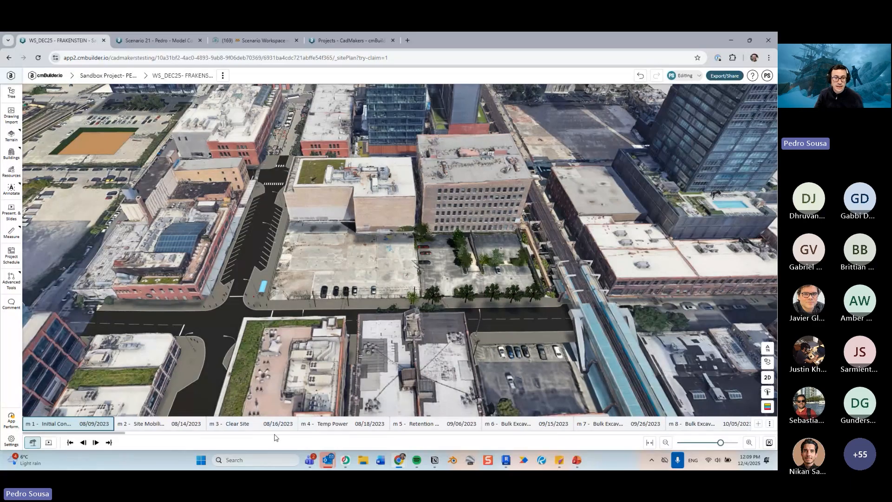
{"action": "left_click_drag", "start_coordinate": [106, 434], "coordinate": [253, 437]}
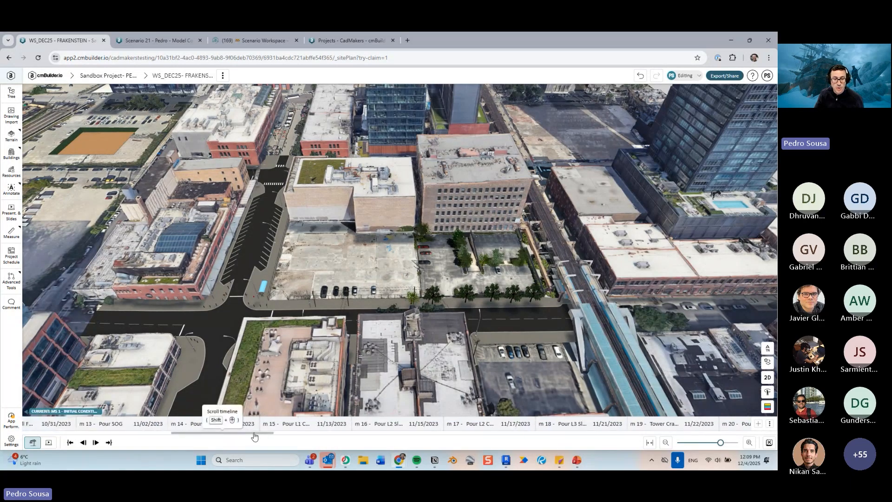
{"action": "scroll", "coordinate": [287, 426], "scroll_direction": "right", "scroll_amount": 2}
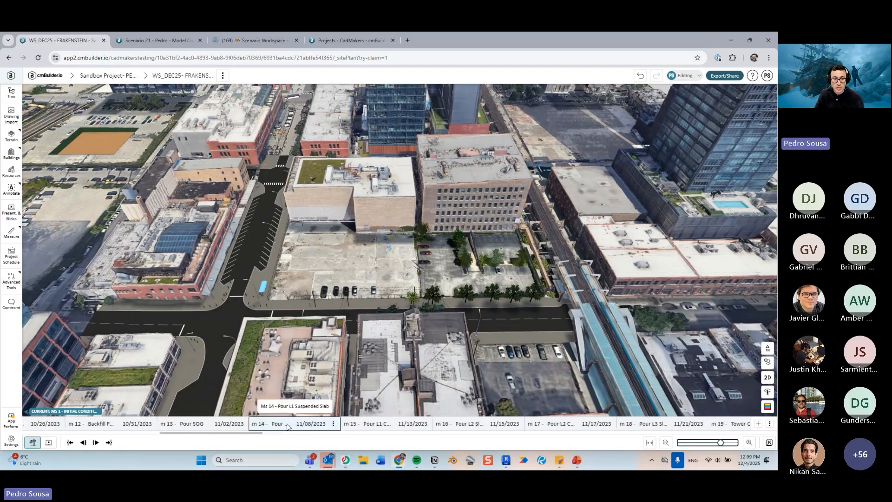
{"action": "scroll", "coordinate": [288, 426], "scroll_direction": "right", "scroll_amount": 10}
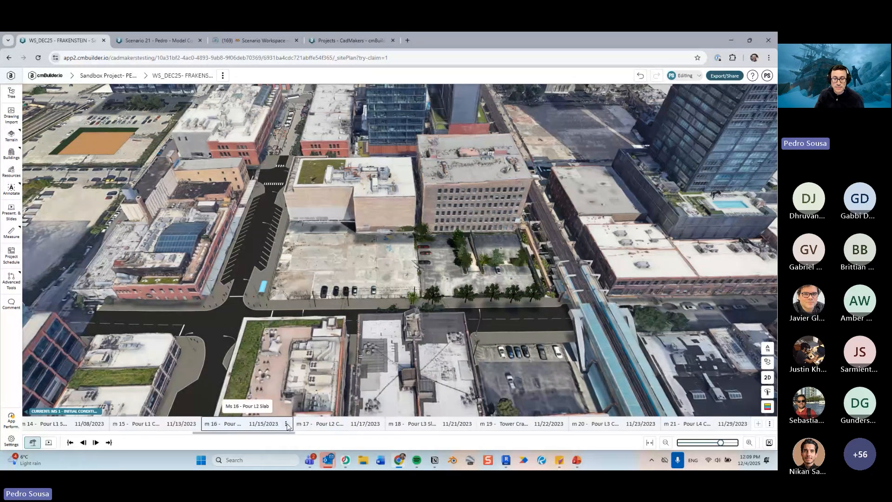
{"action": "scroll", "coordinate": [288, 426], "scroll_direction": "left", "scroll_amount": 20}
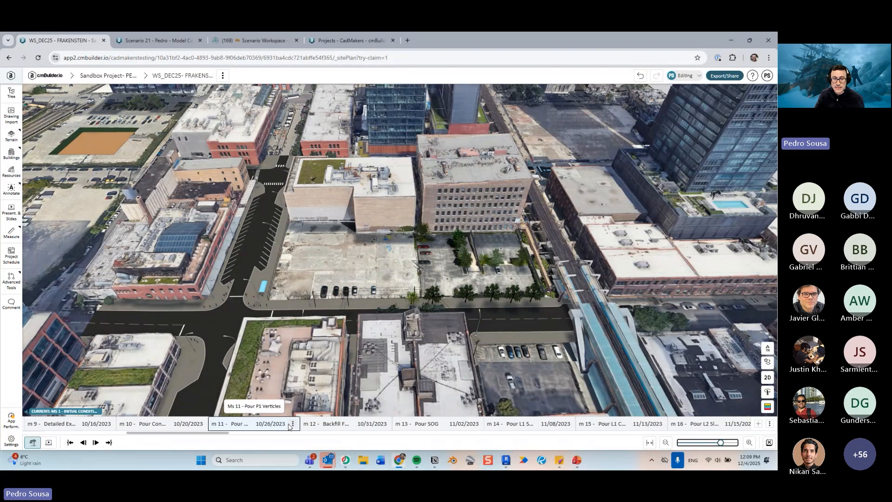
{"action": "scroll", "coordinate": [288, 426], "scroll_direction": "right", "scroll_amount": 18}
{"action": "scroll", "coordinate": [289, 427], "scroll_direction": "up", "scroll_amount": 6}
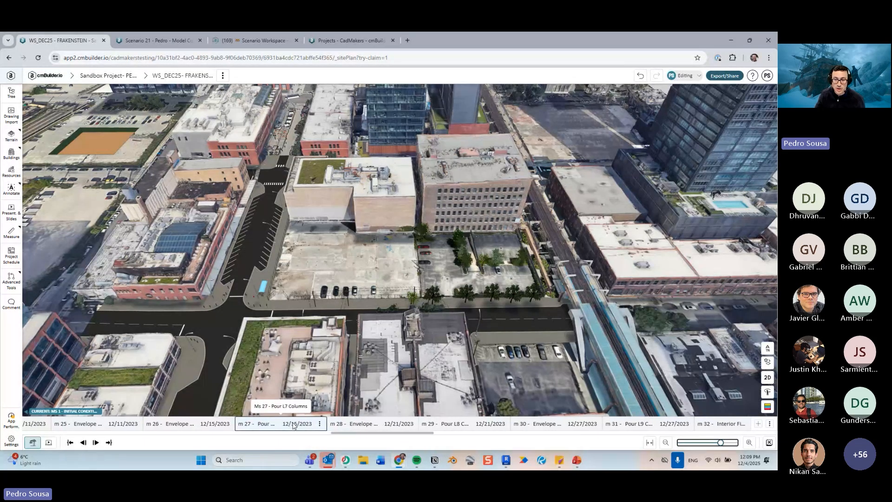
{"action": "scroll", "coordinate": [292, 425], "scroll_direction": "up", "scroll_amount": 7}
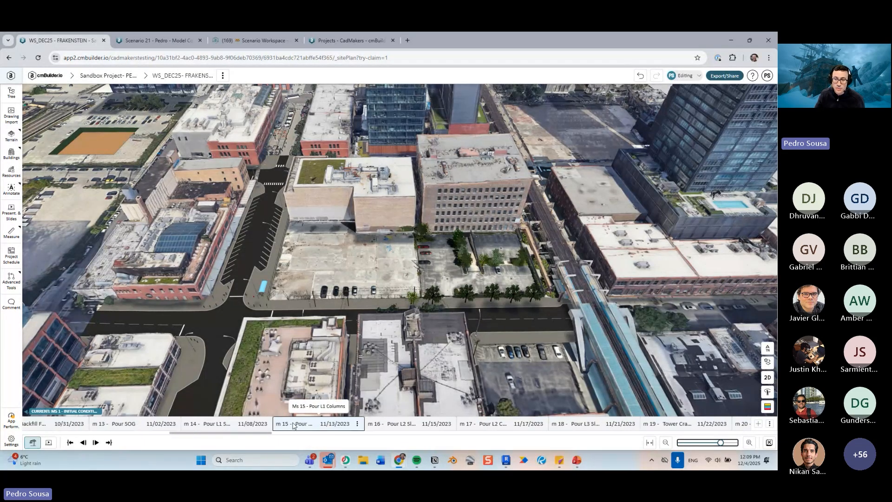
- Open the timeline navigation shortcuts panel and close it again
{"action": "left_click", "coordinate": [769, 444]}
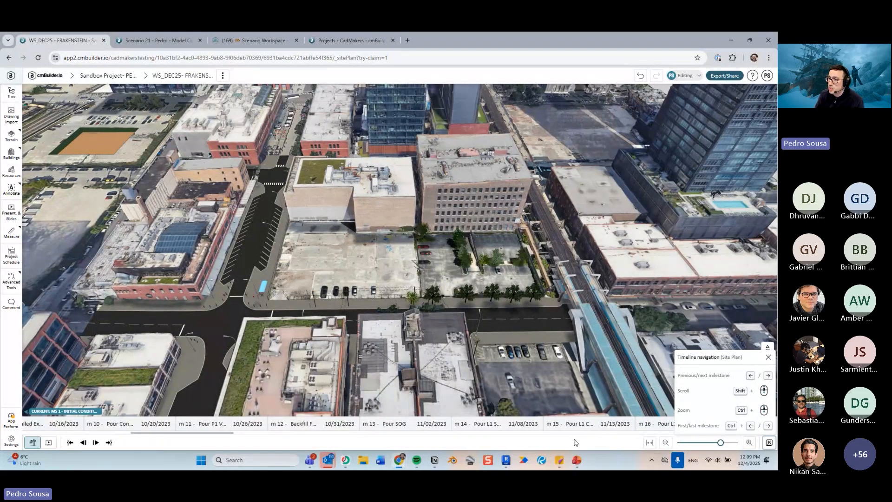
{"action": "left_click", "coordinate": [768, 357]}
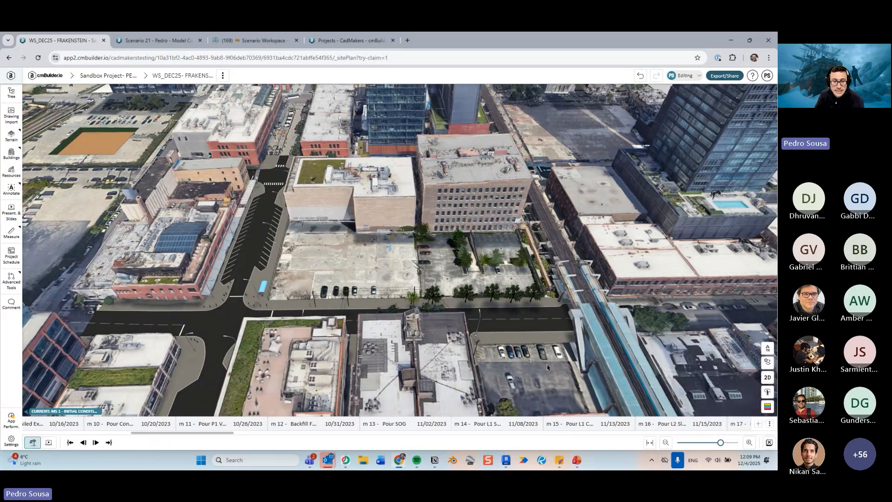
- Scroll the timeline back to the first milestone and zoom and orbit the 3D view around the site
{"action": "scroll", "coordinate": [402, 376], "scroll_direction": "down", "scroll_amount": 3}
{"action": "left_click_drag", "start_coordinate": [192, 433], "coordinate": [71, 433]}
{"action": "scroll", "coordinate": [462, 259], "scroll_direction": "down", "scroll_amount": 5}
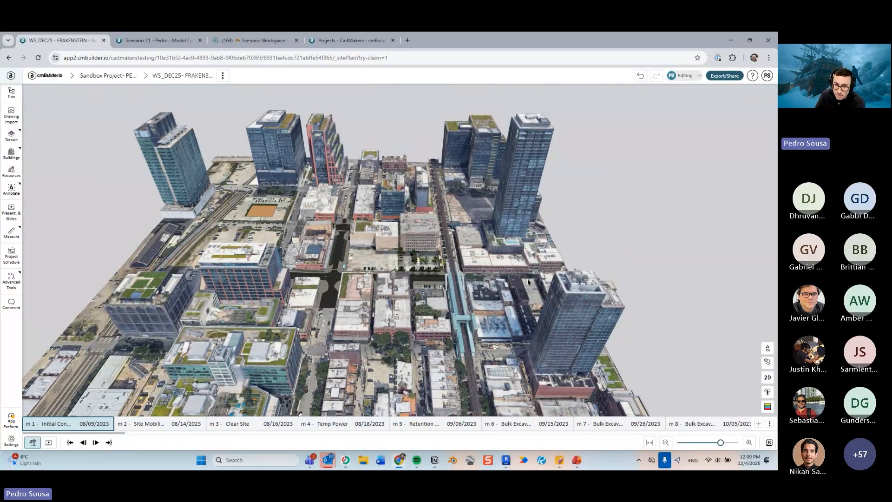
{"action": "middle_click_drag", "start_coordinate": [549, 251], "coordinate": [499, 308]}
{"action": "scroll", "coordinate": [499, 308], "scroll_direction": "up", "scroll_amount": 8}
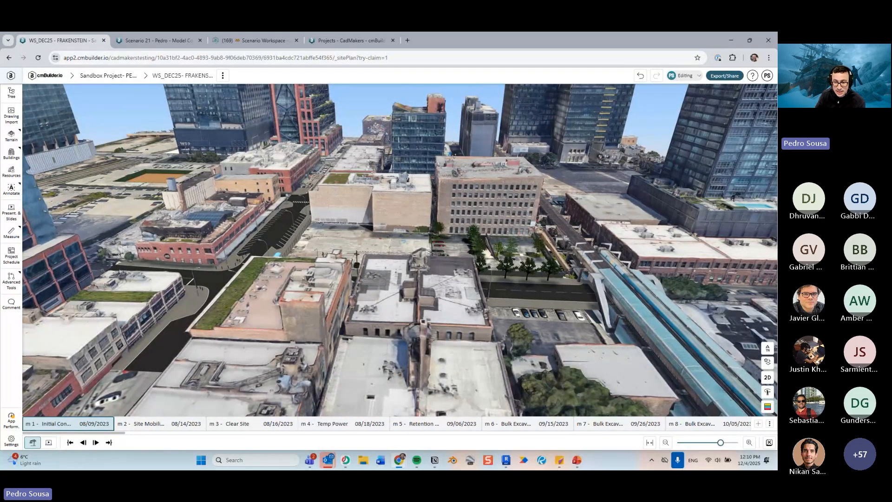
{"action": "scroll", "coordinate": [364, 253], "scroll_direction": "down", "scroll_amount": 5}
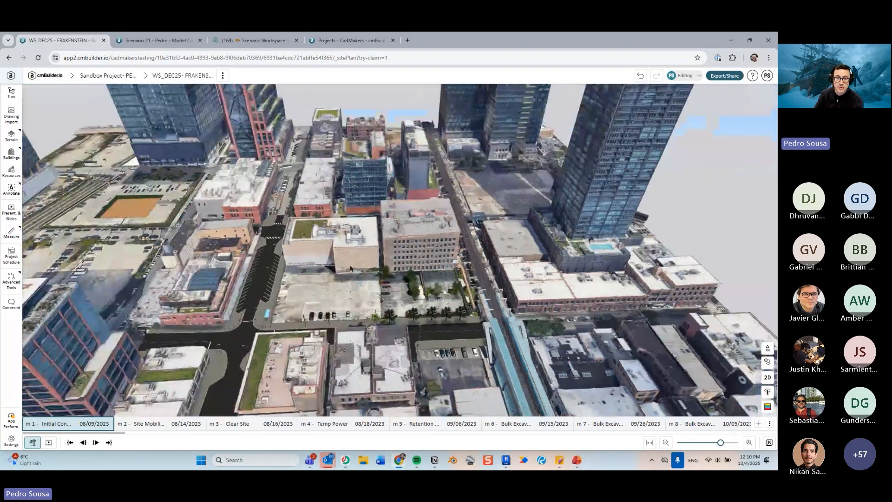
{"action": "left_click_drag", "start_coordinate": [374, 268], "coordinate": [400, 292]}
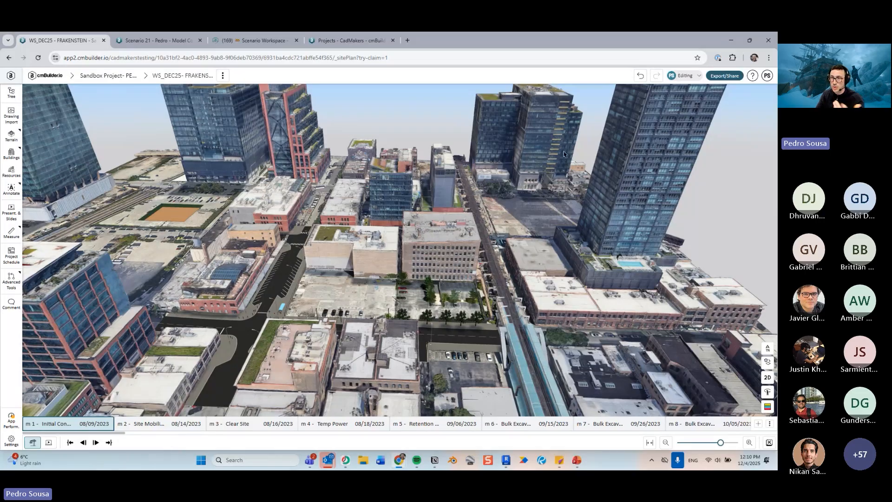
- Open the help menu and close it without choosing an entry
{"action": "left_click", "coordinate": [752, 76]}
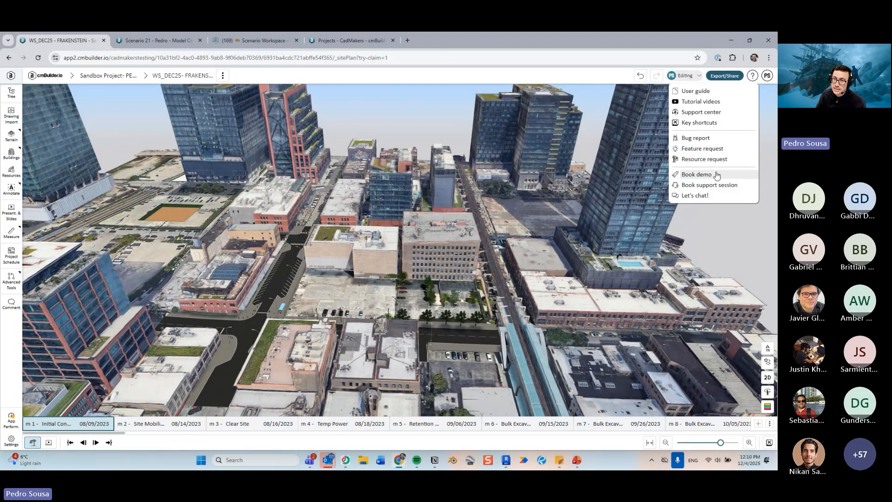
{"action": "left_click", "coordinate": [591, 224]}
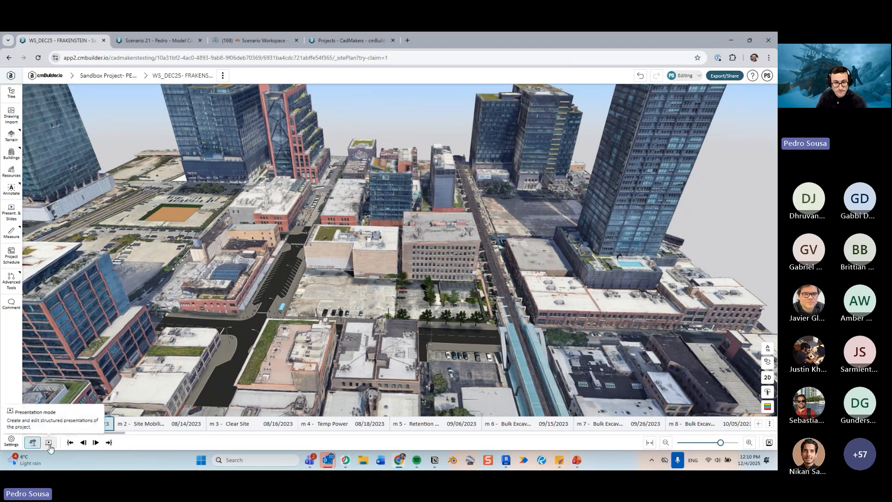
{"action": "scroll", "coordinate": [335, 242], "scroll_direction": "down", "scroll_amount": 3}
{"action": "left_click_drag", "start_coordinate": [335, 242], "coordinate": [375, 274]}
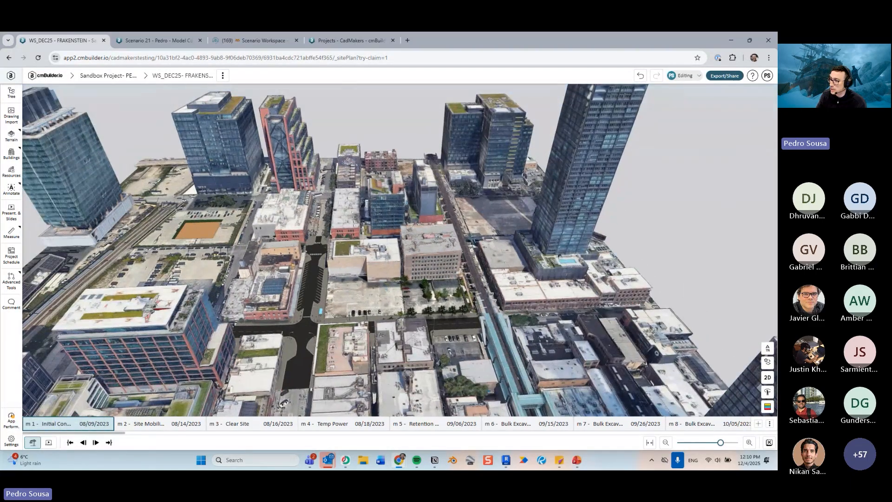
- Switch to the slide presentation and advance to the next slide
{"action": "key", "text": "alt+Tab"}
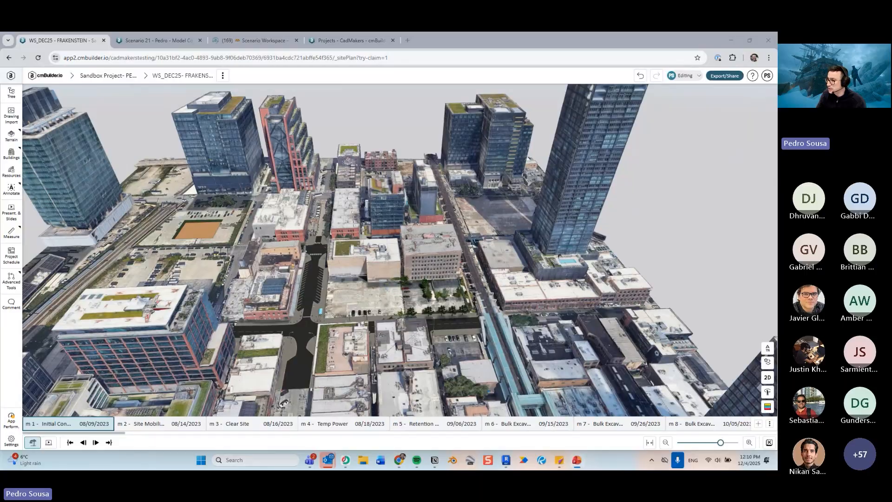
{"action": "key", "text": "Right"}
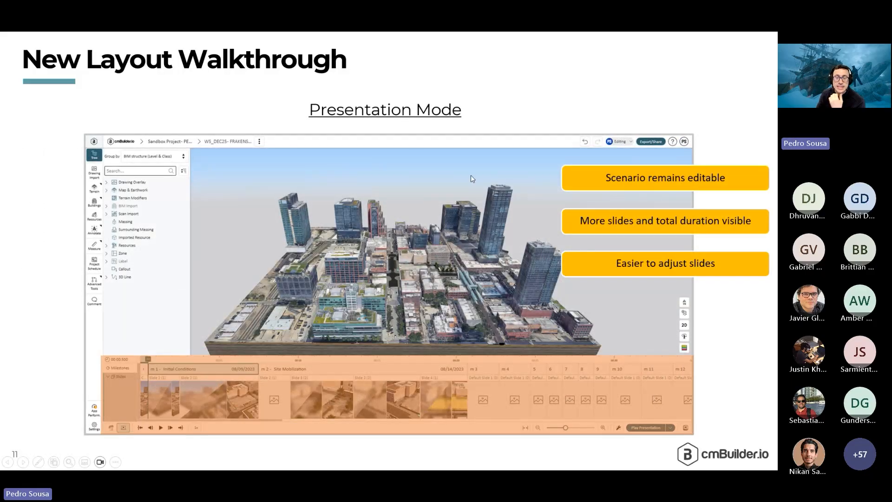
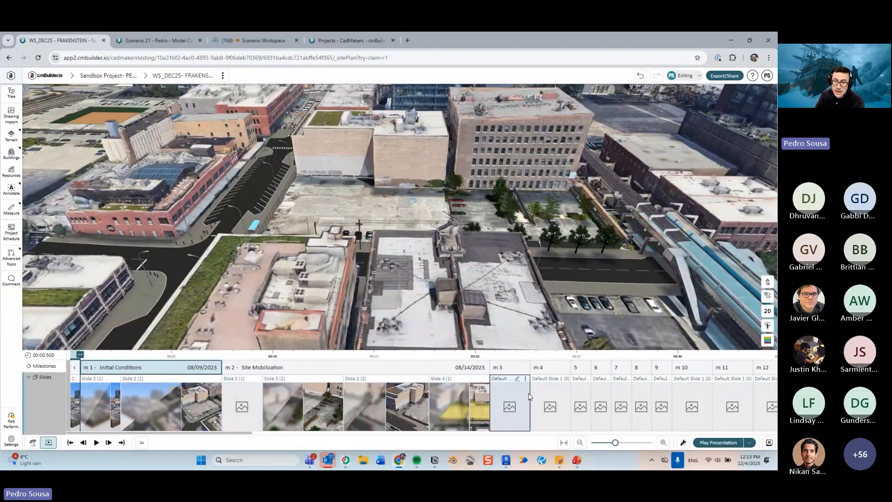
- Jump to the m 3 slide and move the Gate 2 label to about X 72.6 m, Y -29.7 m with the Transform tool
{"action": "left_click", "coordinate": [529, 396]}
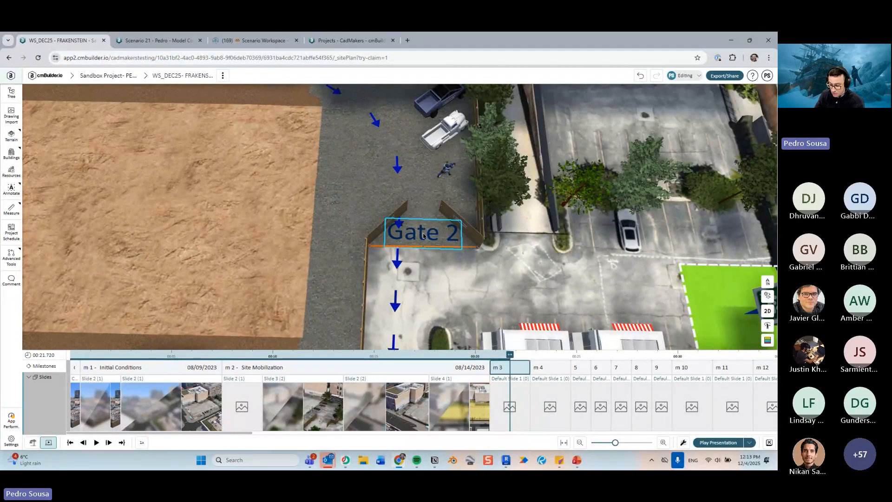
{"action": "right_click", "coordinate": [424, 233]}
{"action": "left_click", "coordinate": [448, 316]}
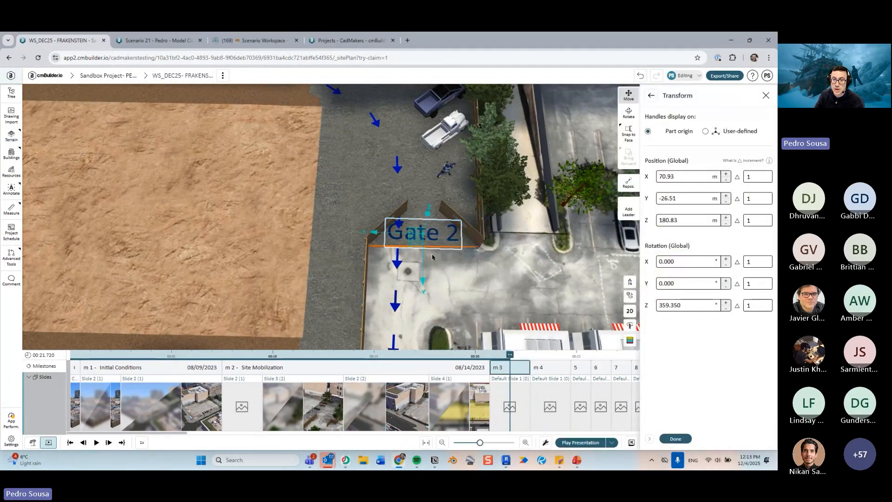
{"action": "left_click_drag", "start_coordinate": [417, 254], "coordinate": [430, 285]}
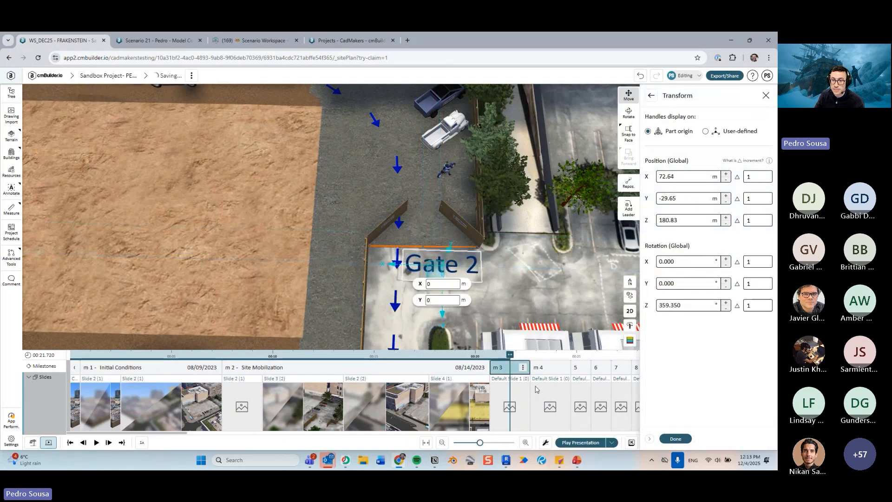
{"action": "left_click", "coordinate": [675, 439]}
- Orbit the view around the site, rewind the timeline to the start and scrub the playhead to about 21 seconds
{"action": "left_click", "coordinate": [556, 303]}
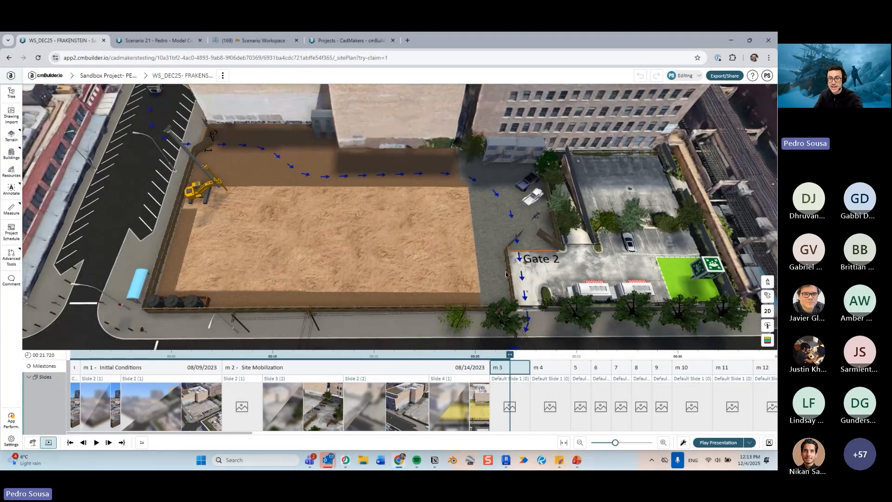
{"action": "left_click_drag", "start_coordinate": [506, 274], "coordinate": [472, 254]}
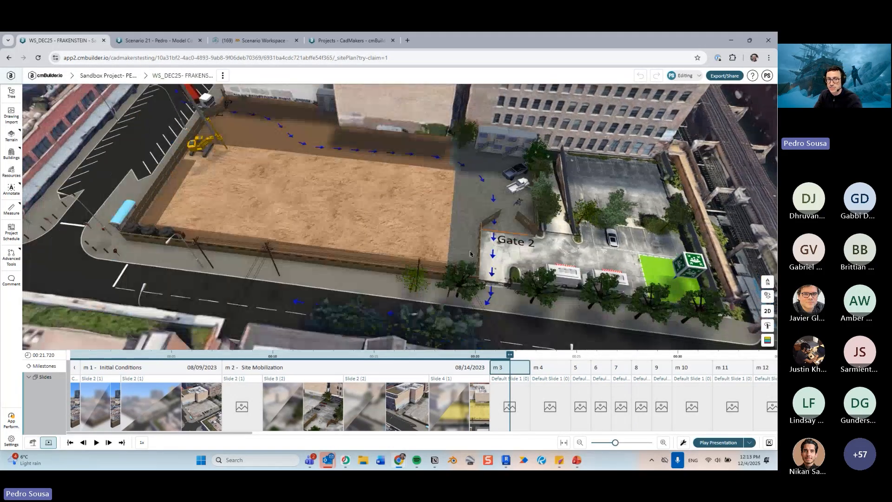
{"action": "right_click_drag", "start_coordinate": [470, 254], "coordinate": [478, 251]}
{"action": "left_click_drag", "start_coordinate": [477, 252], "coordinate": [477, 273]}
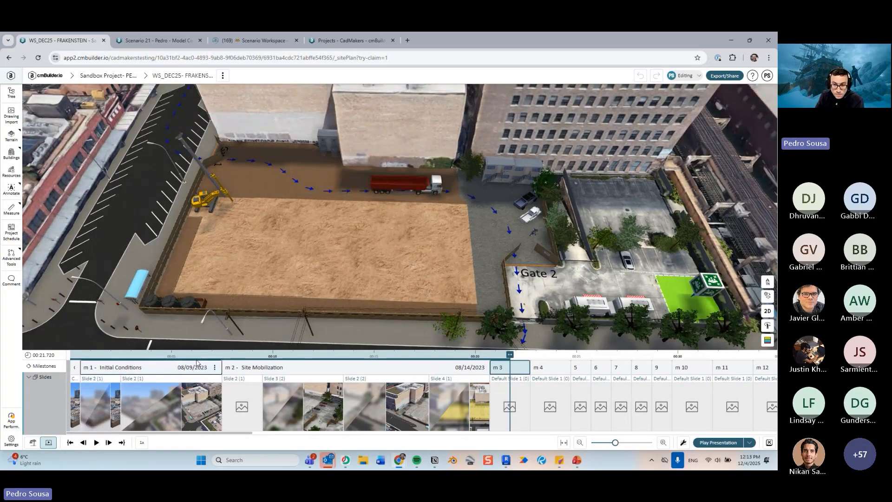
{"action": "left_click", "coordinate": [70, 442]}
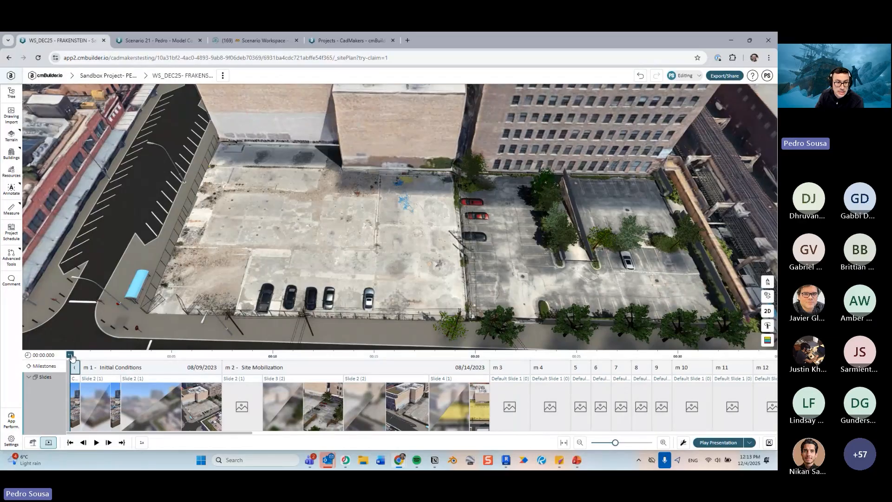
{"action": "left_click_drag", "start_coordinate": [71, 355], "coordinate": [496, 356]}
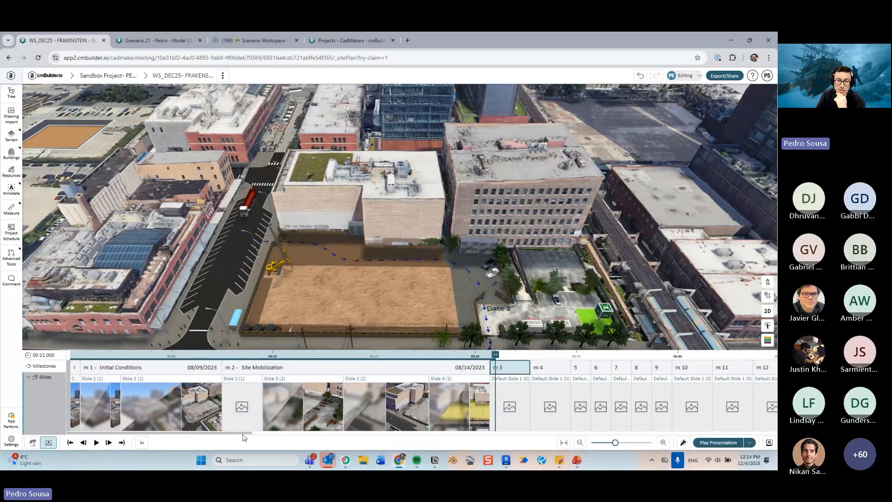
- Scroll the timeline forward, select the slide at milestone 9 and scrub the playhead to about 31.8 seconds
{"action": "left_click_drag", "start_coordinate": [242, 434], "coordinate": [184, 420]}
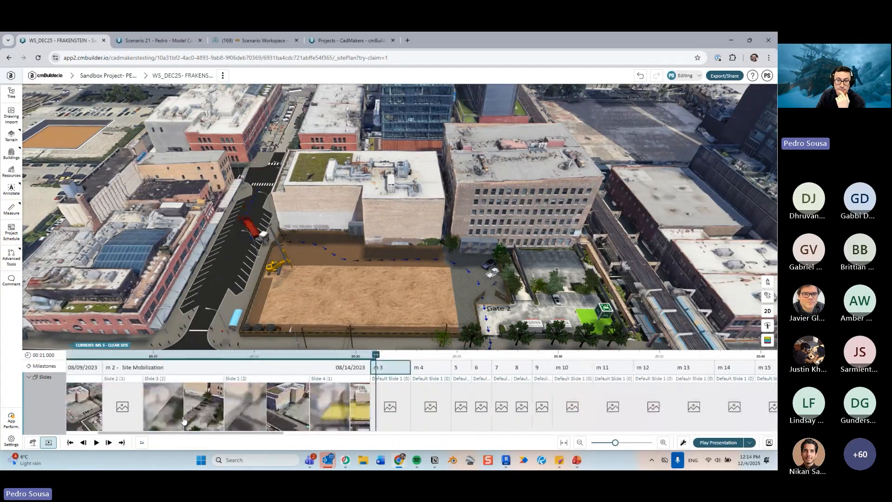
{"action": "scroll", "coordinate": [184, 420], "scroll_direction": "right", "scroll_amount": 3}
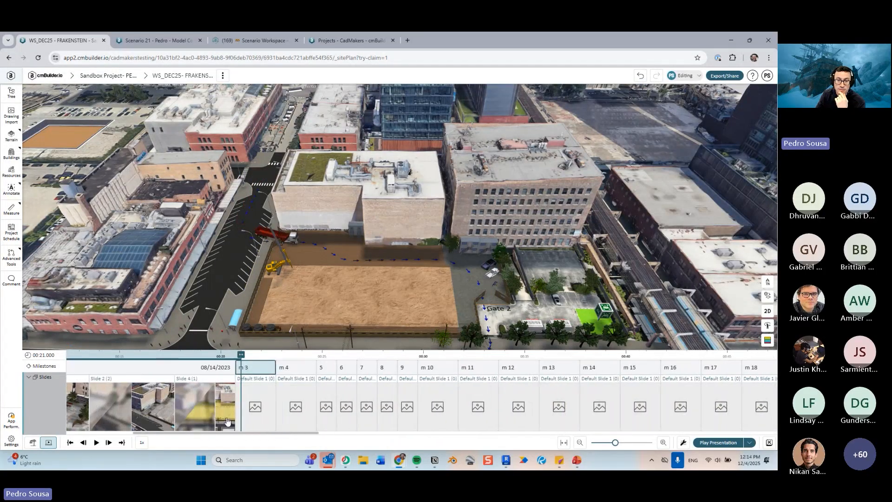
{"action": "left_click", "coordinate": [407, 386]}
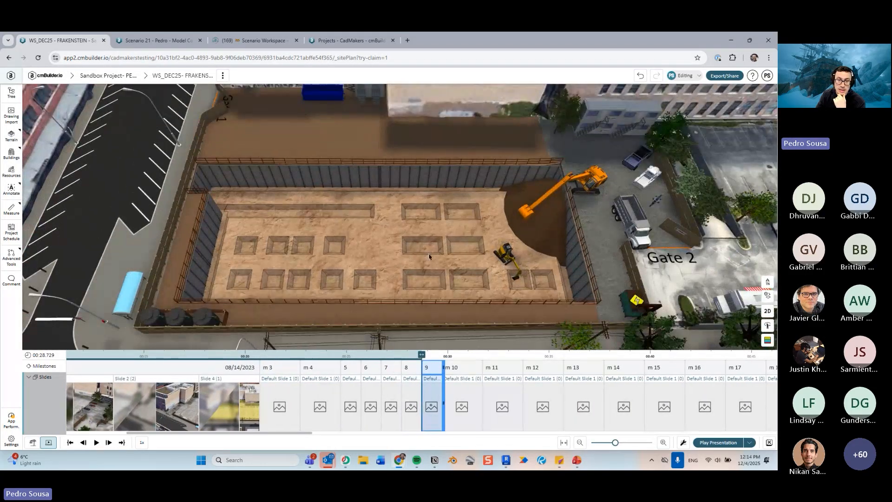
{"action": "left_click_drag", "start_coordinate": [423, 358], "coordinate": [485, 345]}
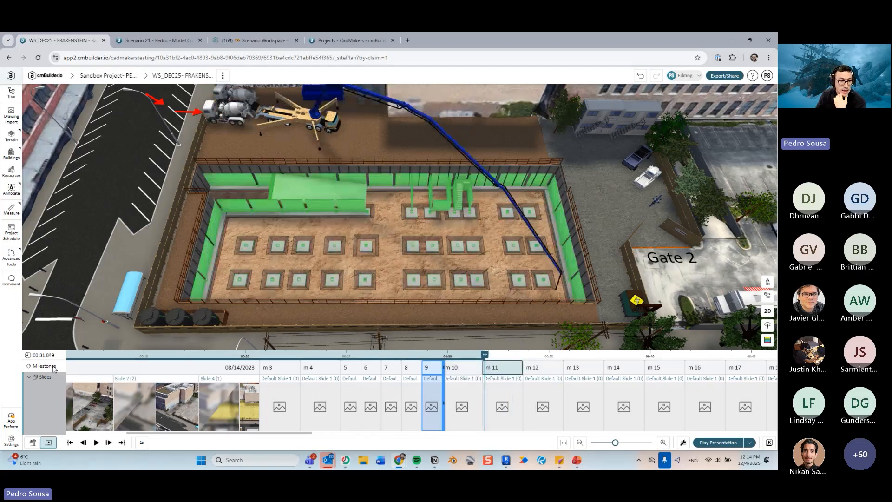
- Open the settings of Slide 2 in the m 2 Site Mobilization milestone
{"action": "left_click_drag", "start_coordinate": [209, 434], "coordinate": [152, 433]}
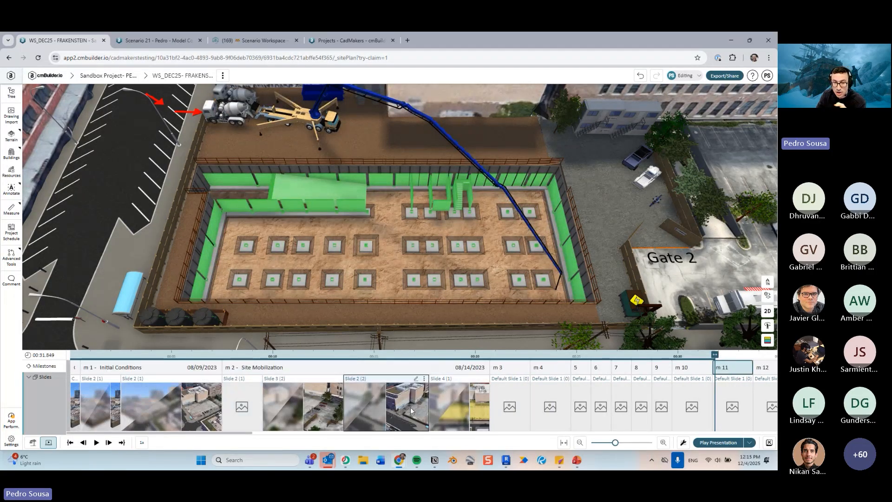
{"action": "left_click", "coordinate": [270, 371]}
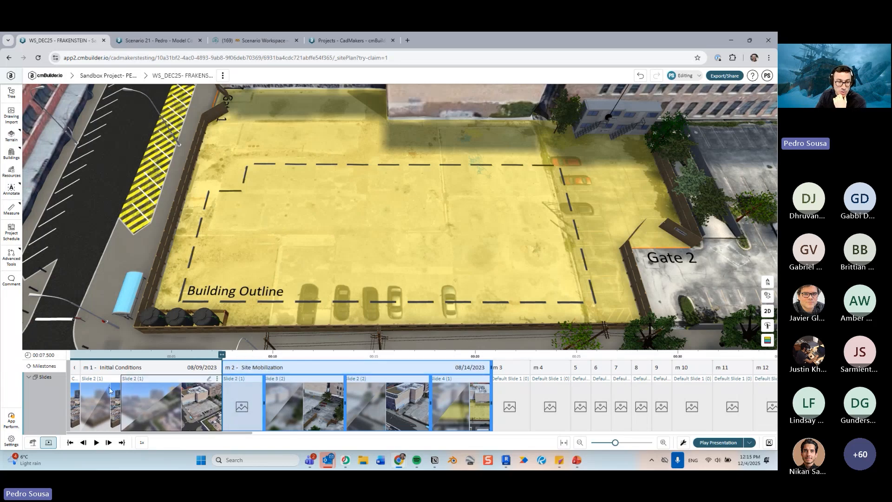
{"action": "left_click", "coordinate": [249, 401]}
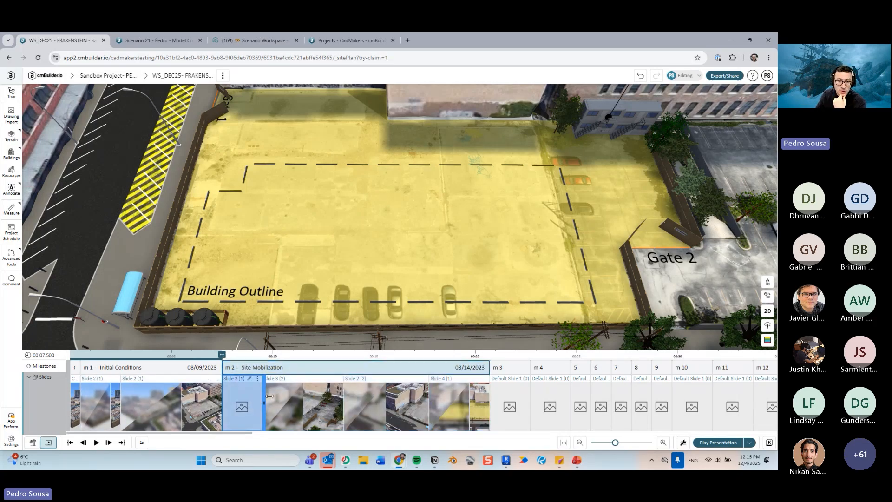
{"action": "double_click", "coordinate": [247, 400]}
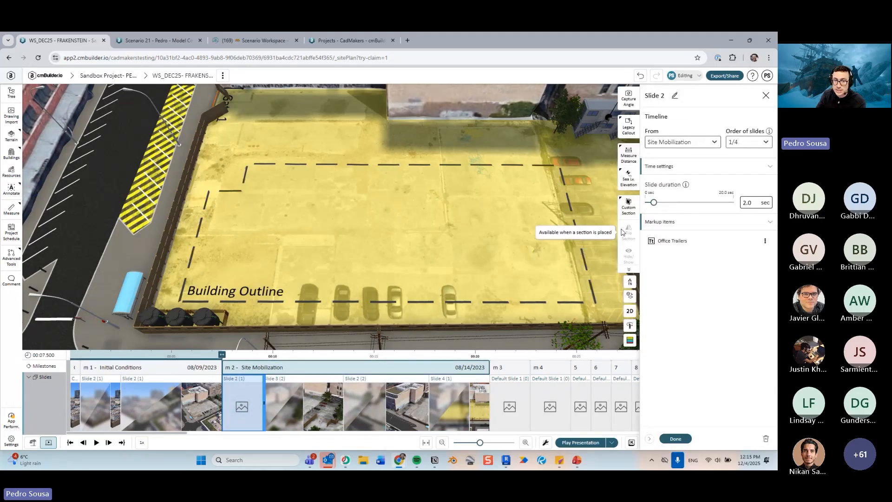
- Zoom and orbit the view over the site while the slide is open, then close the slide settings
{"action": "scroll", "coordinate": [454, 257], "scroll_direction": "down", "scroll_amount": 3}
{"action": "left_click_drag", "start_coordinate": [454, 257], "coordinate": [391, 279]}
{"action": "scroll", "coordinate": [400, 282], "scroll_direction": "down", "scroll_amount": 1}
{"action": "middle_click_drag", "start_coordinate": [391, 279], "coordinate": [396, 253]}
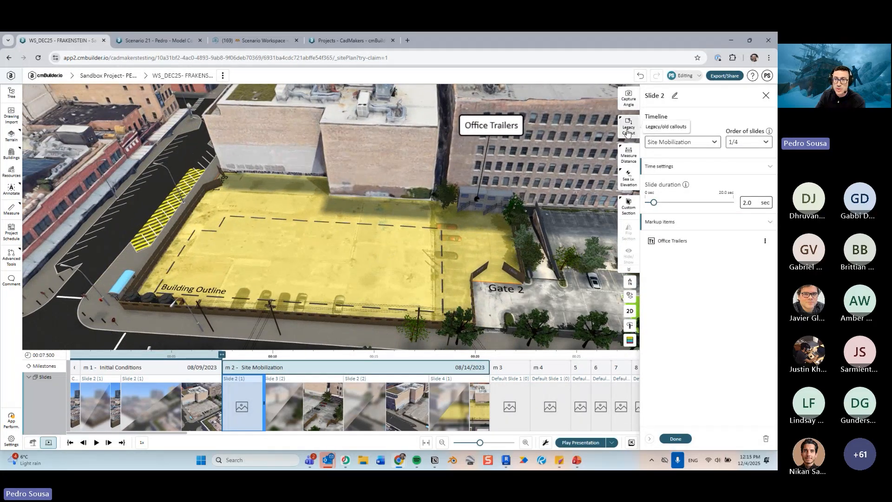
{"action": "mouse_move", "coordinate": [628, 155]}
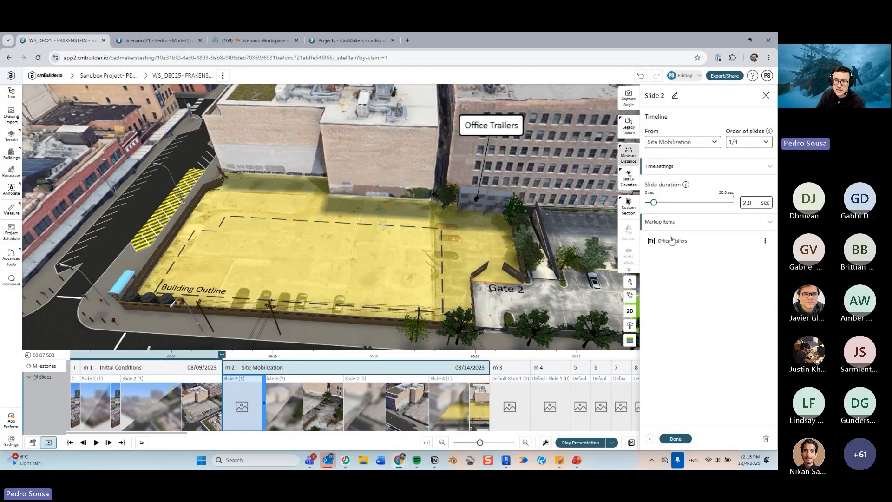
{"action": "left_click", "coordinate": [675, 440]}
- Extend Slide 3 on the timeline to about 4.3 seconds, then open its slide settings and close them
{"action": "left_click", "coordinate": [292, 397]}
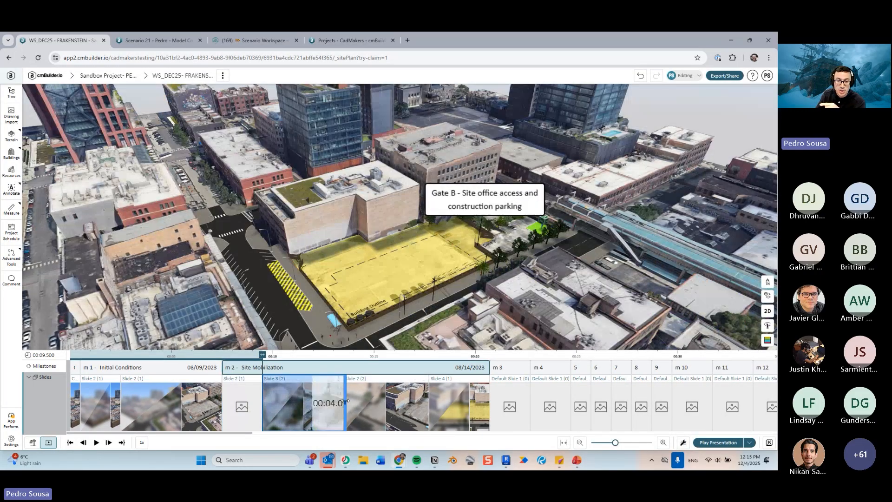
{"action": "mouse_move", "coordinate": [349, 402]}
{"action": "left_mouse_down"}
{"action": "mouse_move", "coordinate": [379, 401]}
{"action": "mouse_move", "coordinate": [344, 402]}
{"action": "mouse_move", "coordinate": [352, 401]}
{"action": "left_mouse_up"}
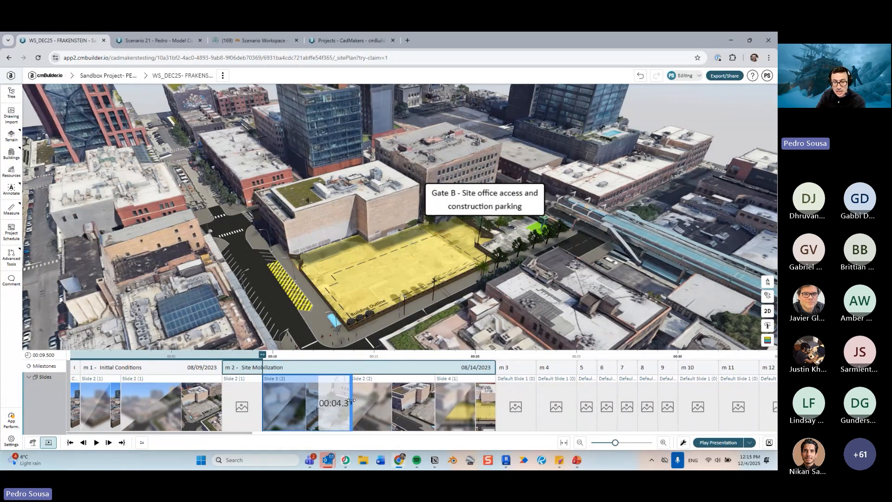
{"action": "left_click", "coordinate": [296, 400]}
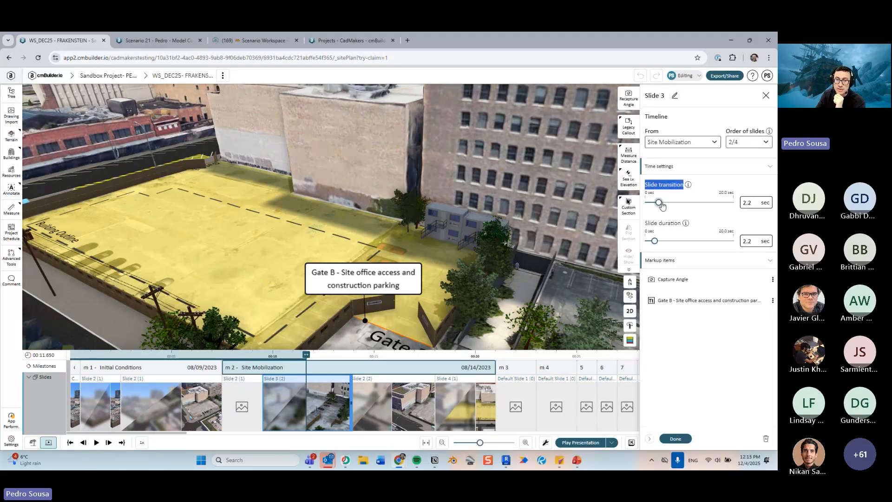
{"action": "mouse_move", "coordinate": [661, 205]}
{"action": "left_mouse_down"}
{"action": "mouse_move", "coordinate": [674, 206]}
{"action": "mouse_move", "coordinate": [656, 206]}
{"action": "left_mouse_up"}
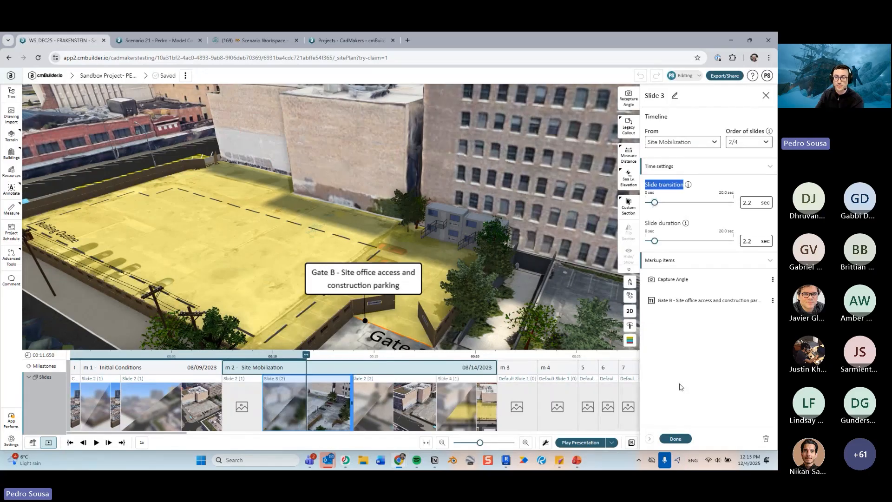
{"action": "left_click", "coordinate": [677, 439]}
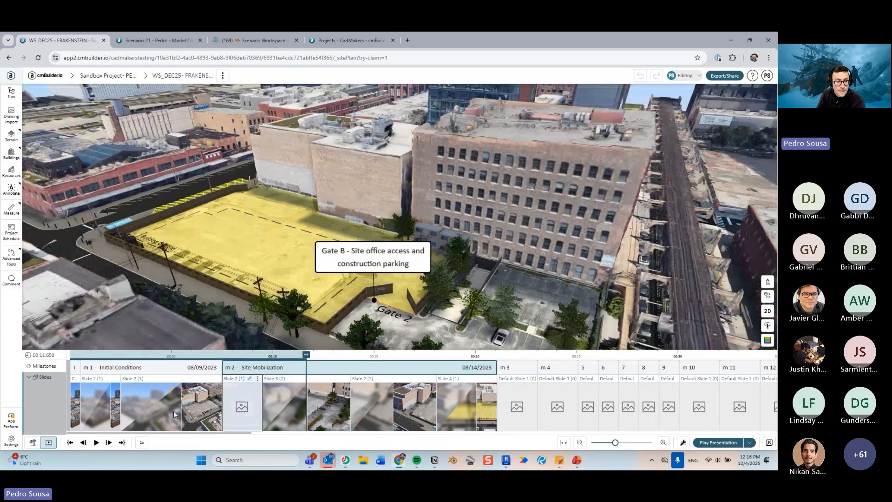
- Open Slide 4's options menu and dismiss it, orbit the view and scrub the playhead back to about 9.5 seconds
{"action": "left_click", "coordinate": [76, 403]}
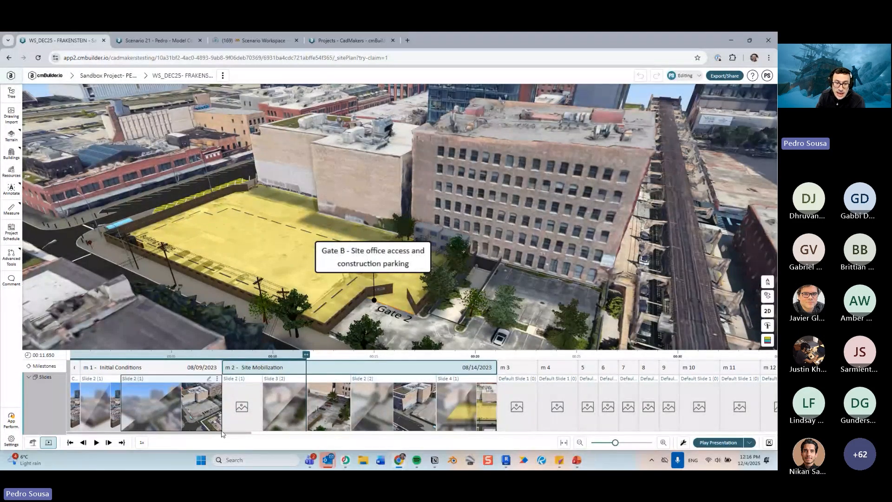
{"action": "left_click_drag", "start_coordinate": [221, 434], "coordinate": [250, 434]}
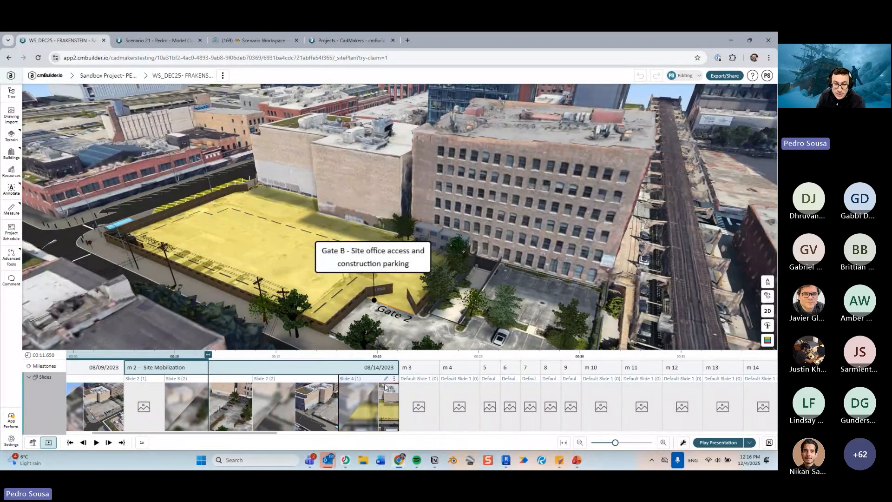
{"action": "left_click", "coordinate": [394, 380]}
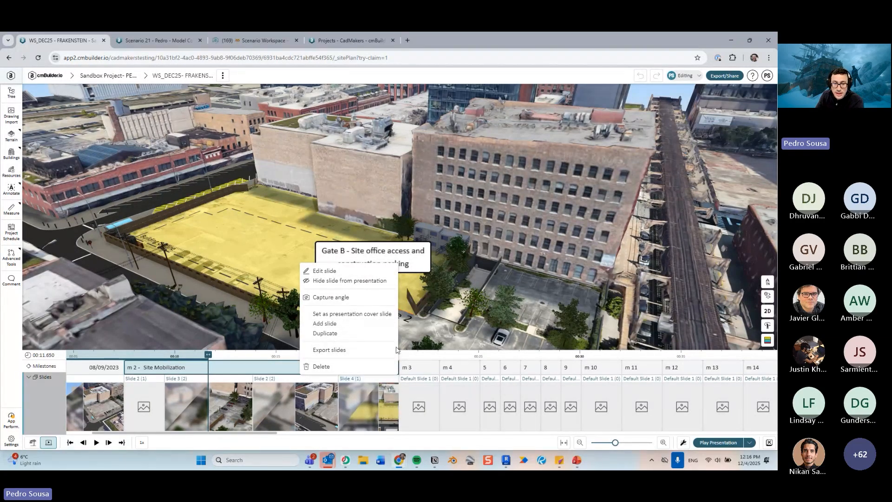
{"action": "left_click", "coordinate": [539, 285]}
{"action": "left_click_drag", "start_coordinate": [539, 286], "coordinate": [496, 296]}
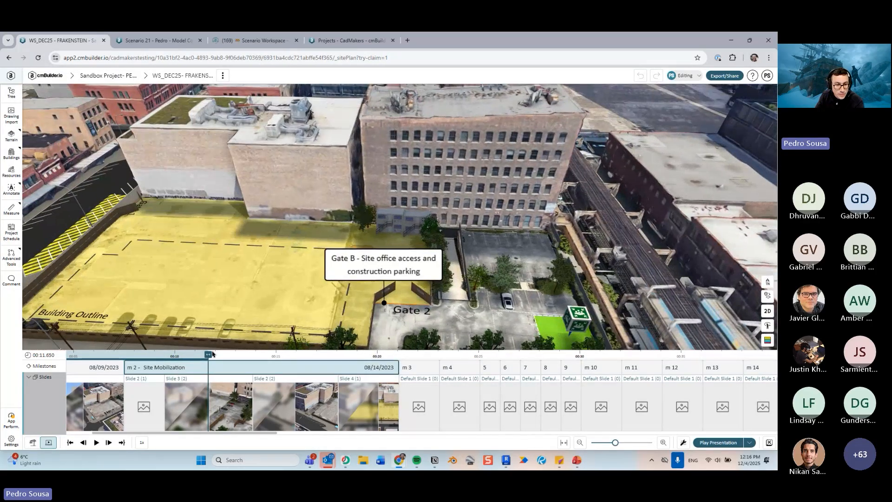
{"action": "left_click_drag", "start_coordinate": [212, 354], "coordinate": [190, 354]}
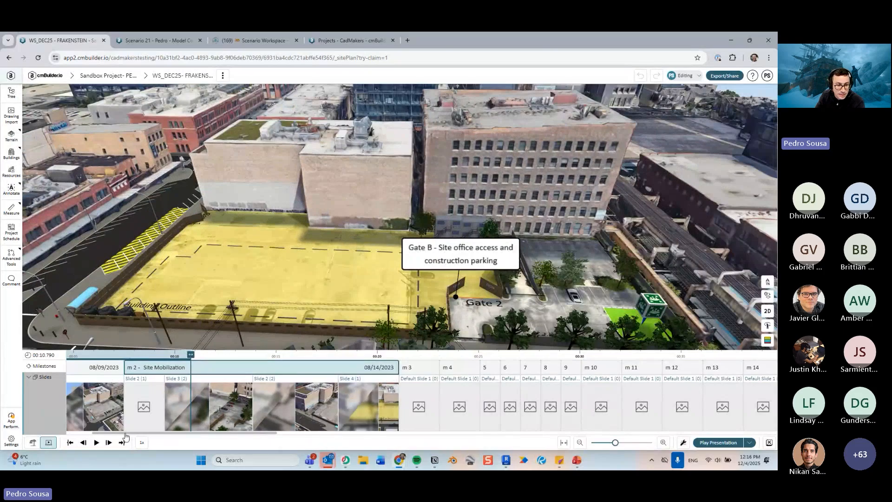
{"action": "left_click_drag", "start_coordinate": [185, 358], "coordinate": [163, 359]}
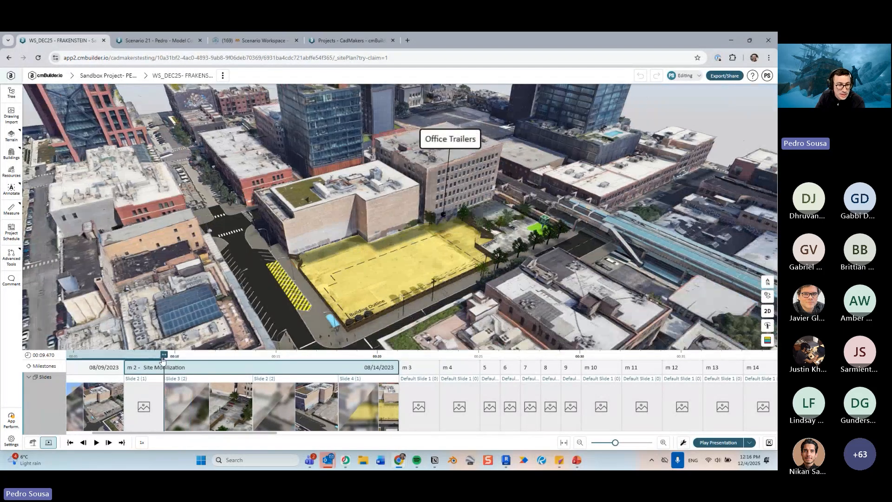
- Preview the presentation playback from the playhead and pause it a few seconds later
{"action": "left_click", "coordinate": [96, 443]}
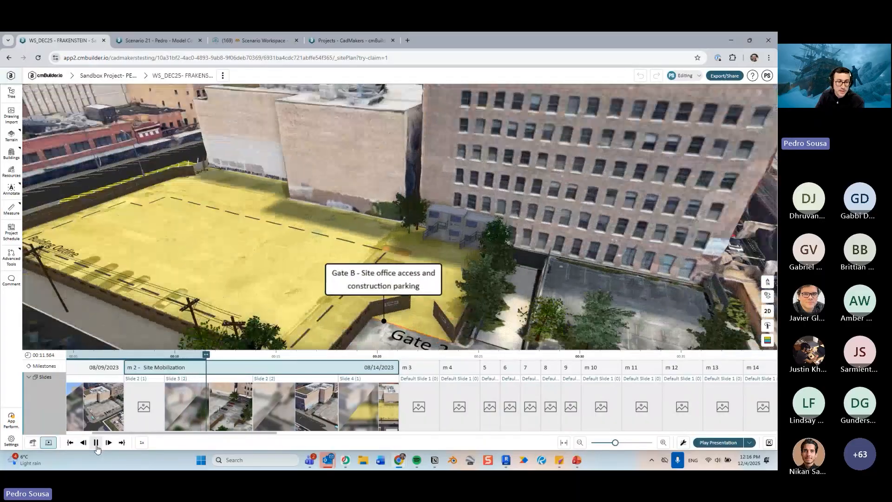
{"action": "left_click", "coordinate": [96, 444]}
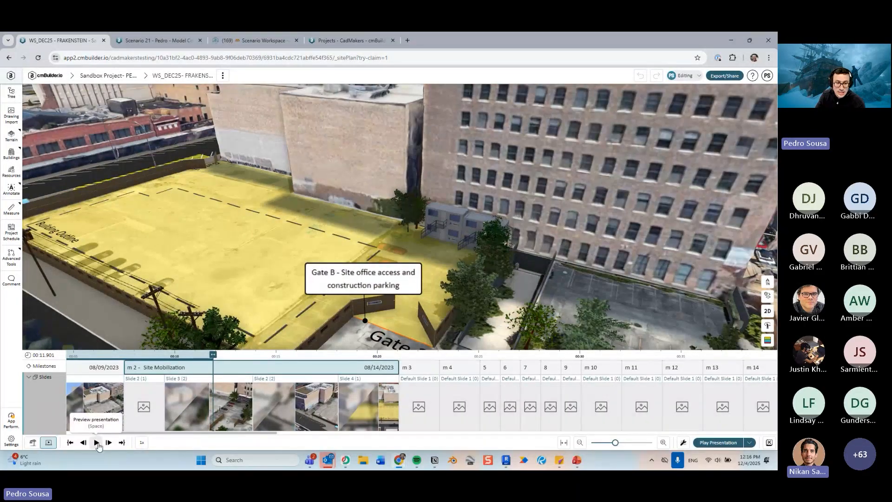
{"action": "left_click", "coordinate": [96, 443]}
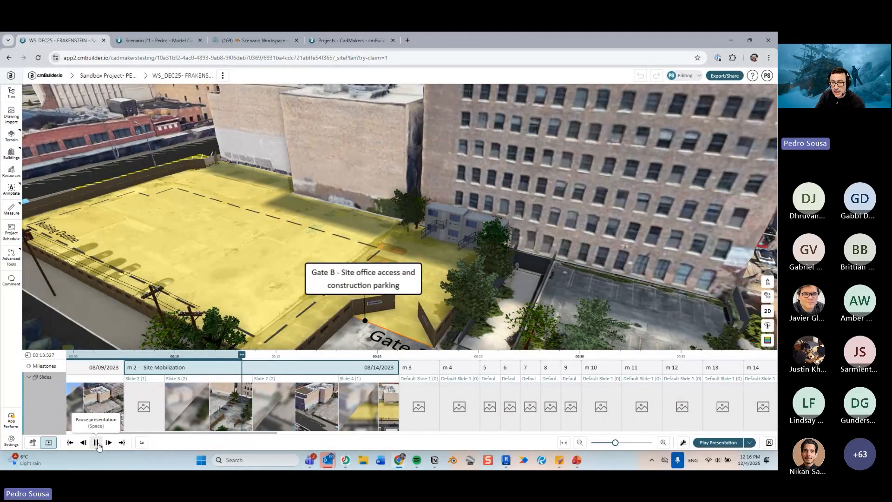
{"action": "left_click", "coordinate": [97, 443]}
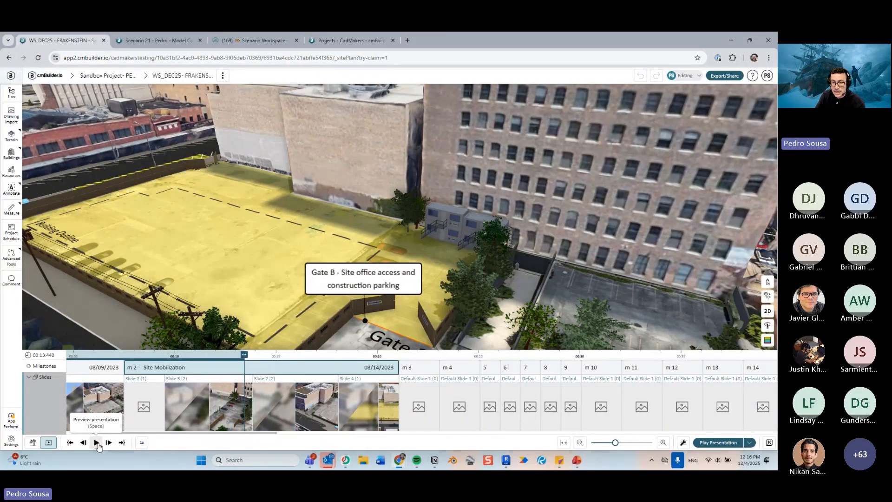
- Adjust the lengths of the second Slide 2 and Slide 4 in Site Mobilization, setting Slide 2 to about 4.2 seconds
{"action": "left_click", "coordinate": [209, 405]}
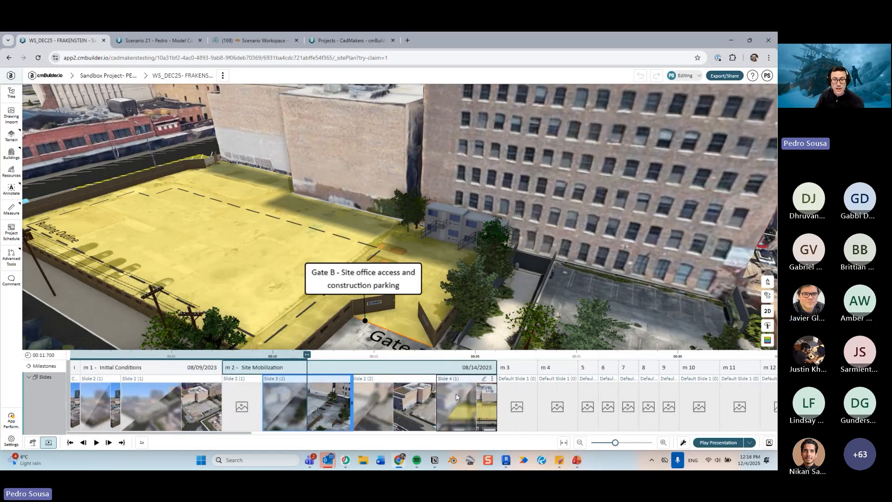
{"action": "left_click", "coordinate": [424, 406], "text": "ctrl"}
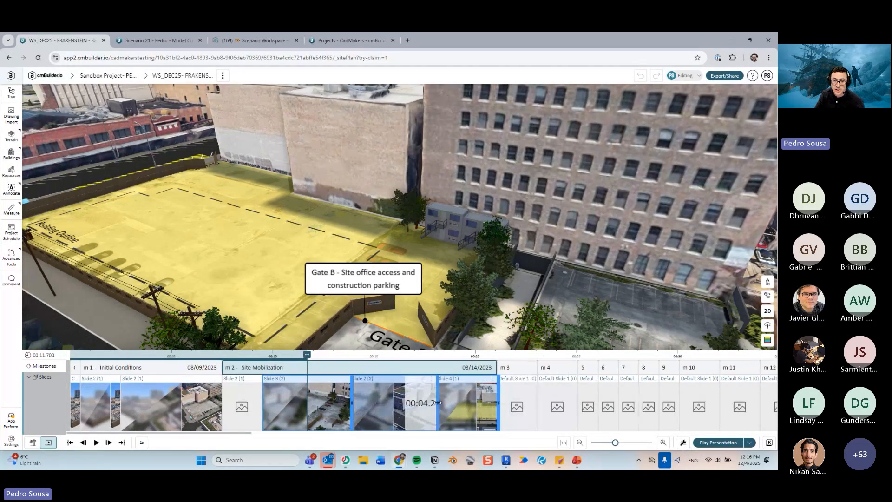
{"action": "mouse_move", "coordinate": [439, 404]}
{"action": "left_mouse_down"}
{"action": "mouse_move", "coordinate": [488, 400]}
{"action": "mouse_move", "coordinate": [443, 403]}
{"action": "left_mouse_up"}
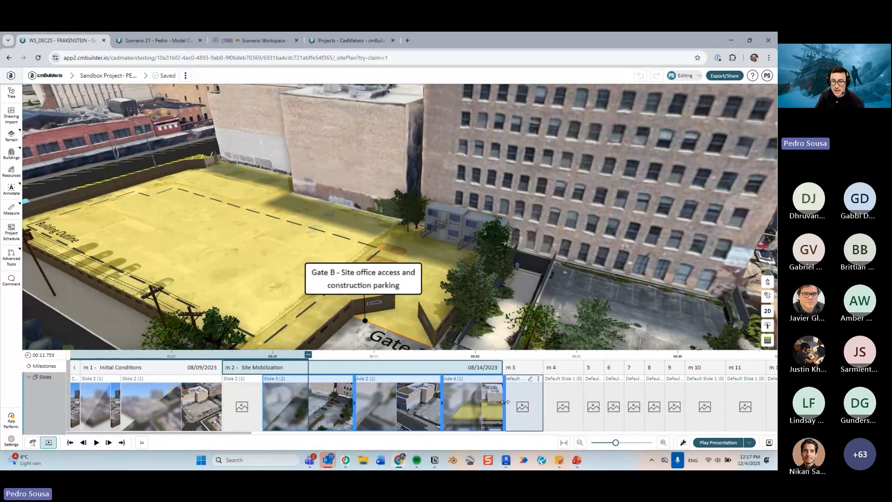
{"action": "mouse_move", "coordinate": [505, 402]}
{"action": "left_mouse_down"}
{"action": "mouse_move", "coordinate": [576, 402]}
{"action": "mouse_move", "coordinate": [502, 401]}
{"action": "left_mouse_up"}
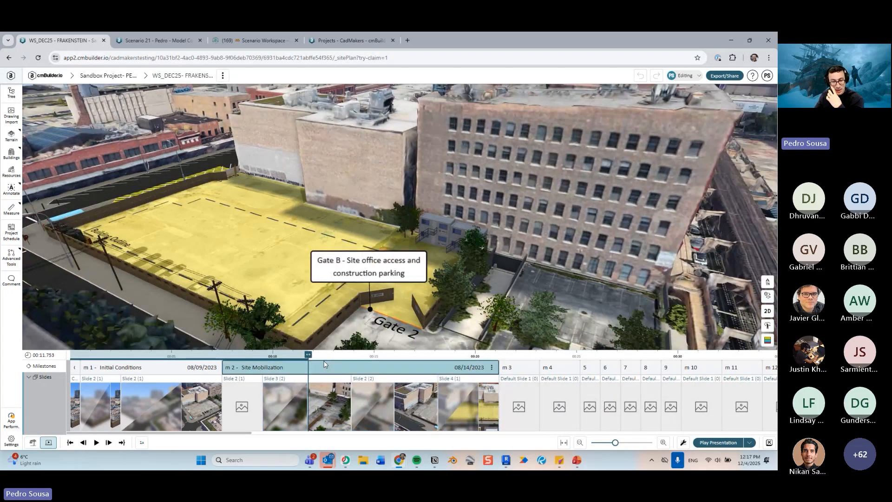
- Select the default slides of milestones m3 through 8 together, then clear the selection in the viewport
{"action": "left_click", "coordinate": [525, 410]}
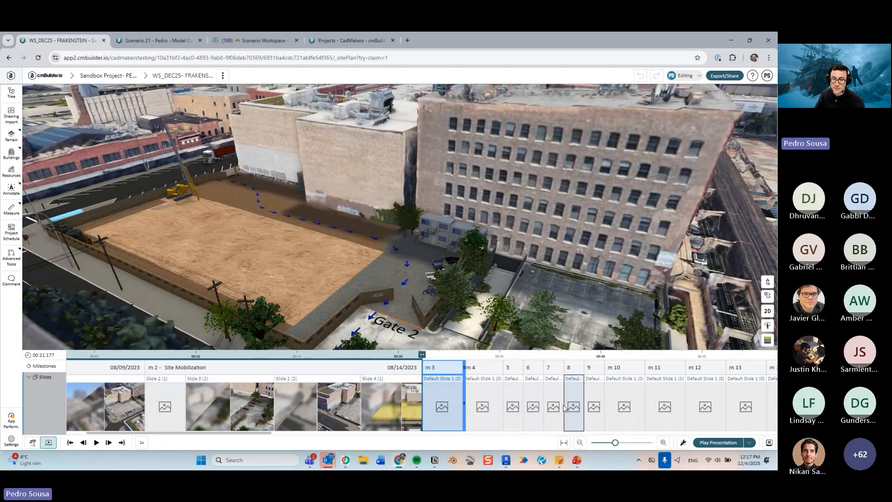
{"action": "left_click", "coordinate": [483, 409], "text": "ctrl"}
{"action": "left_click", "coordinate": [515, 409], "text": "ctrl"}
{"action": "left_click", "coordinate": [535, 408], "text": "ctrl"}
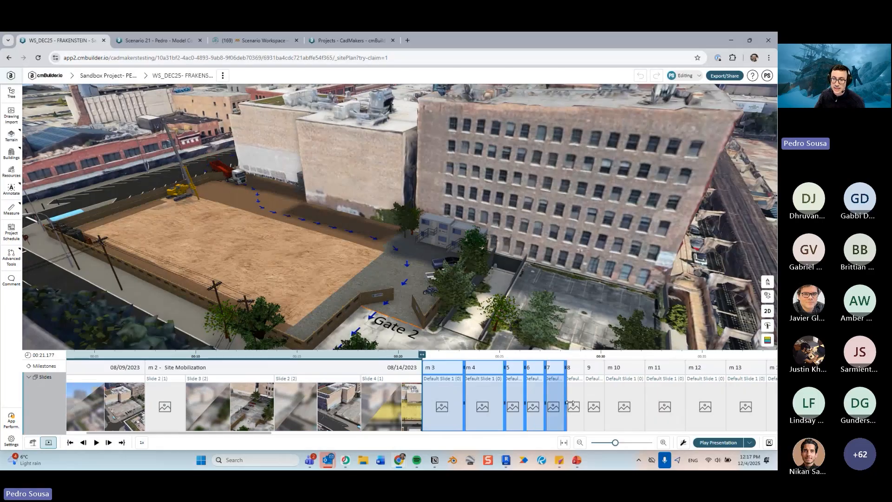
{"action": "left_click", "coordinate": [553, 408], "text": "ctrl"}
{"action": "left_click", "coordinate": [573, 407], "text": "ctrl"}
{"action": "left_click_drag", "start_coordinate": [587, 396], "coordinate": [583, 396]}
{"action": "left_click", "coordinate": [568, 288]}
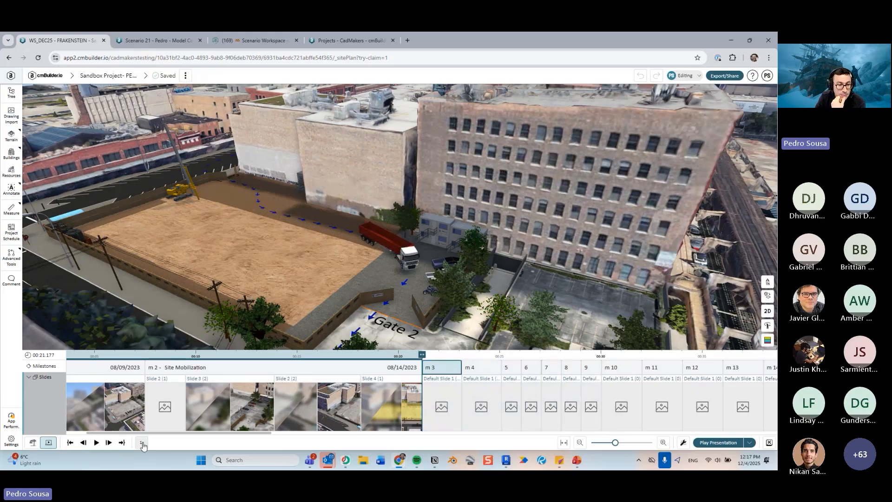
- Set the playback speed to 4x and preview the presentation through the following milestones, then pause it
{"action": "left_click", "coordinate": [142, 442]}
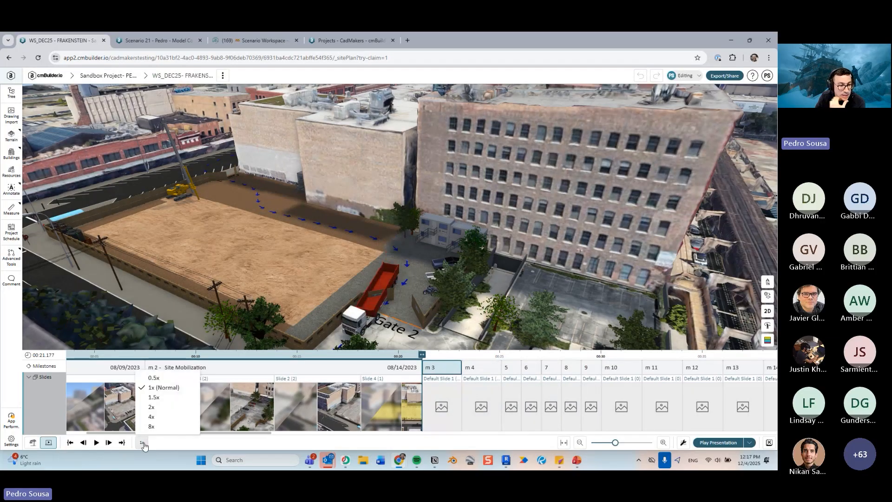
{"action": "left_click", "coordinate": [151, 416]}
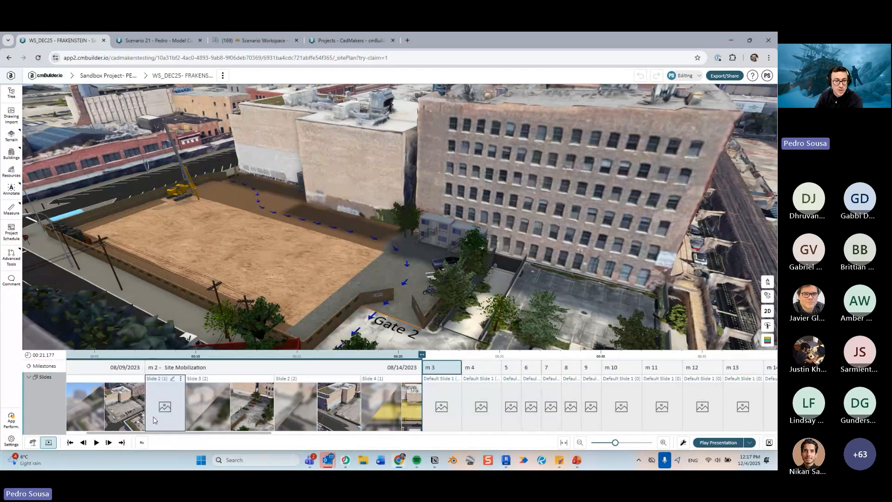
{"action": "left_click", "coordinate": [84, 443]}
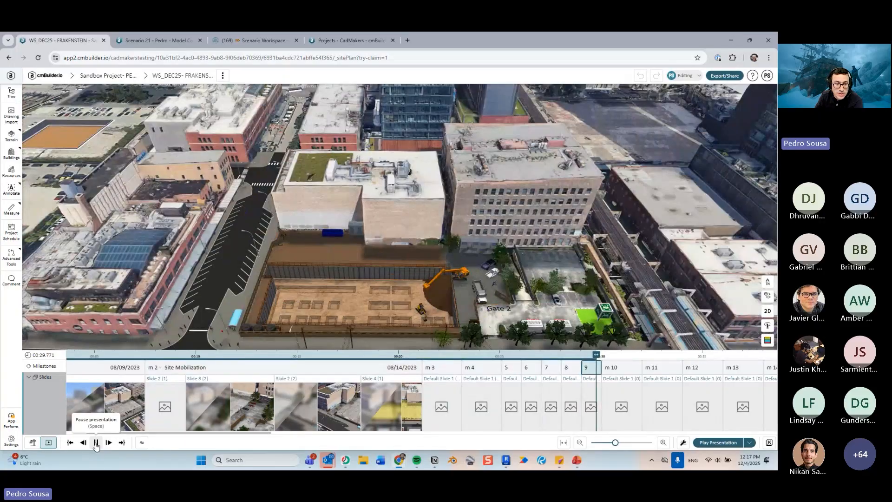
{"action": "left_click", "coordinate": [95, 443]}
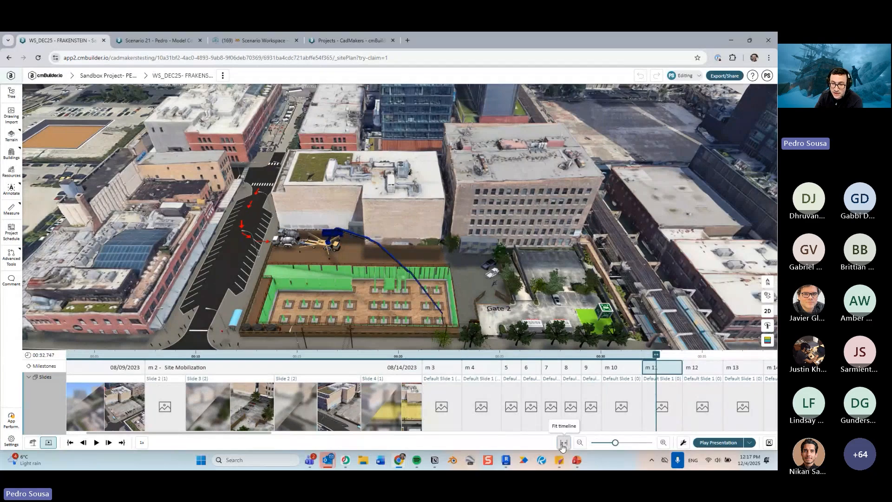
- Fit the whole timeline into view and adjust the timeline zoom to browse all milestones
{"action": "left_click", "coordinate": [563, 443]}
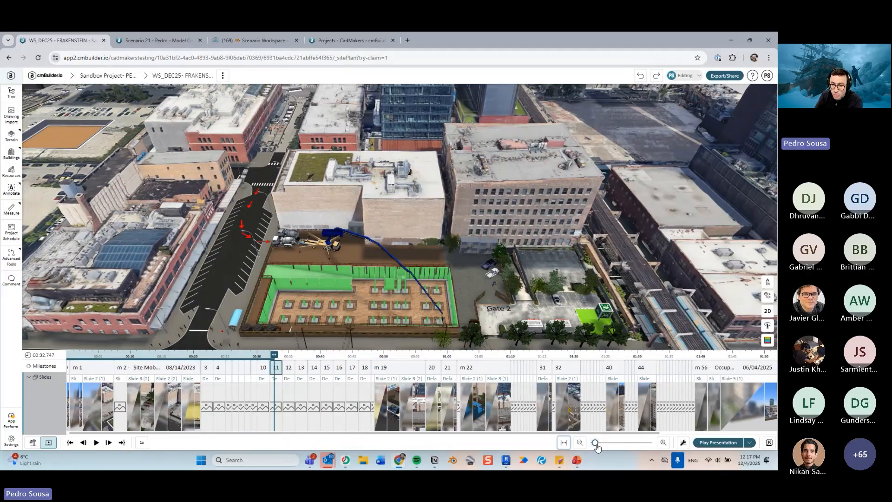
{"action": "left_click_drag", "start_coordinate": [597, 447], "coordinate": [628, 444]}
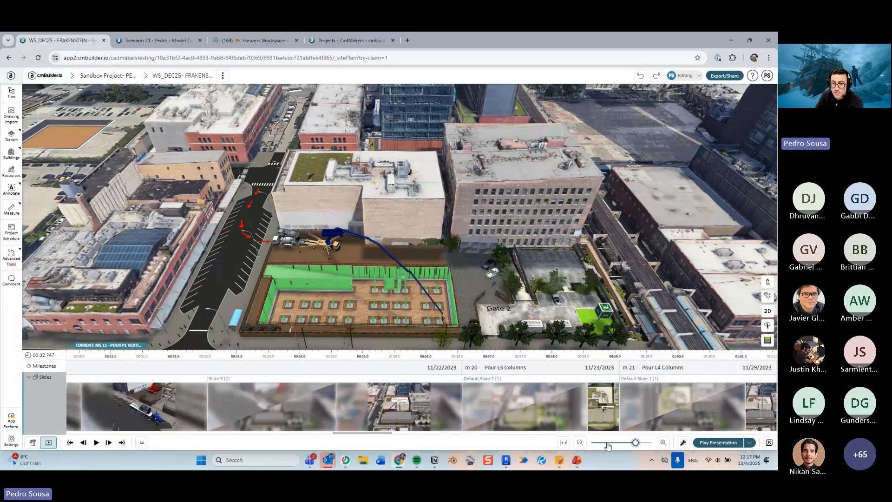
{"action": "left_click", "coordinate": [598, 444]}
{"action": "left_click", "coordinate": [606, 444]}
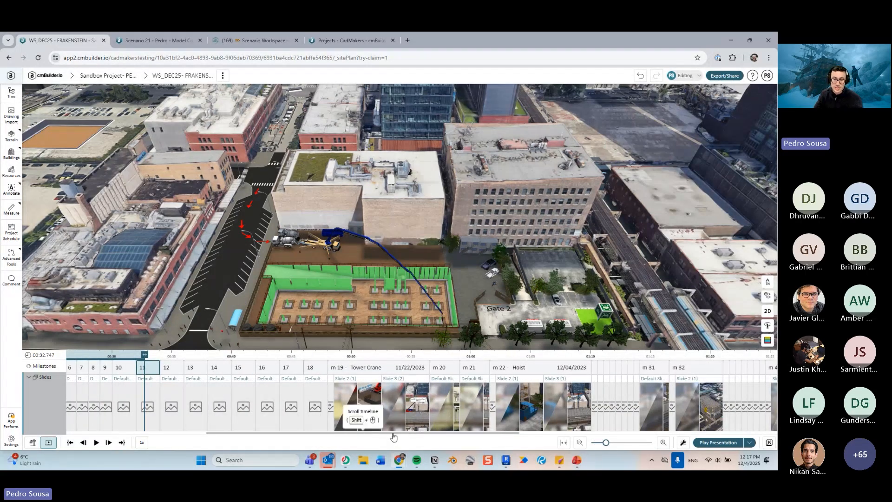
{"action": "scroll", "coordinate": [405, 408], "scroll_direction": "up", "scroll_amount": 5, "text": "shift"}
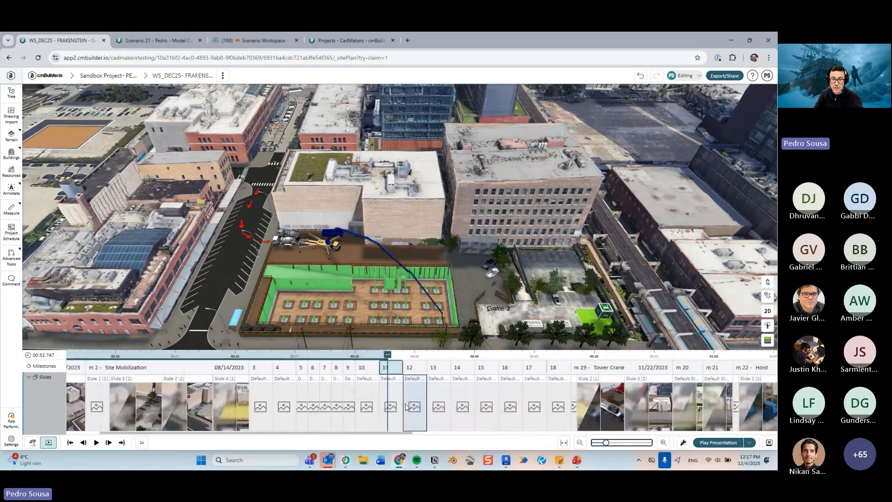
{"action": "scroll", "coordinate": [404, 408], "scroll_direction": "down", "scroll_amount": 10, "text": "shift"}
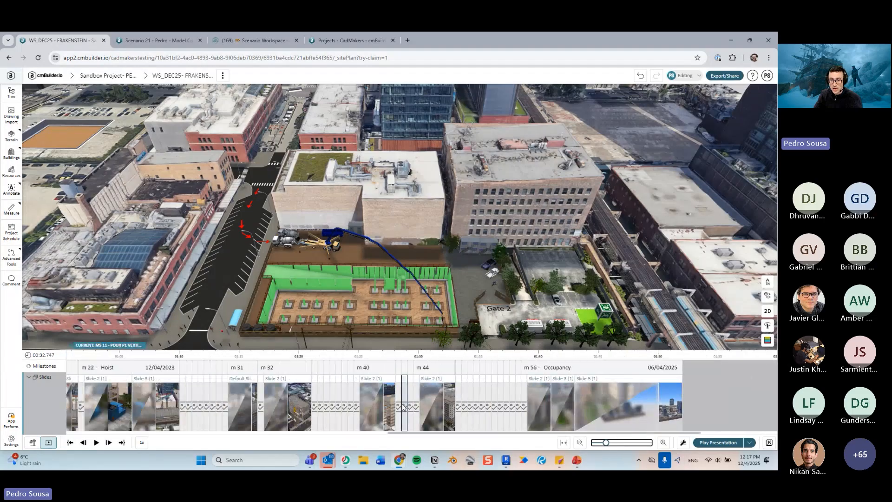
{"action": "scroll", "coordinate": [403, 406], "scroll_direction": "up", "scroll_amount": 10, "text": "shift"}
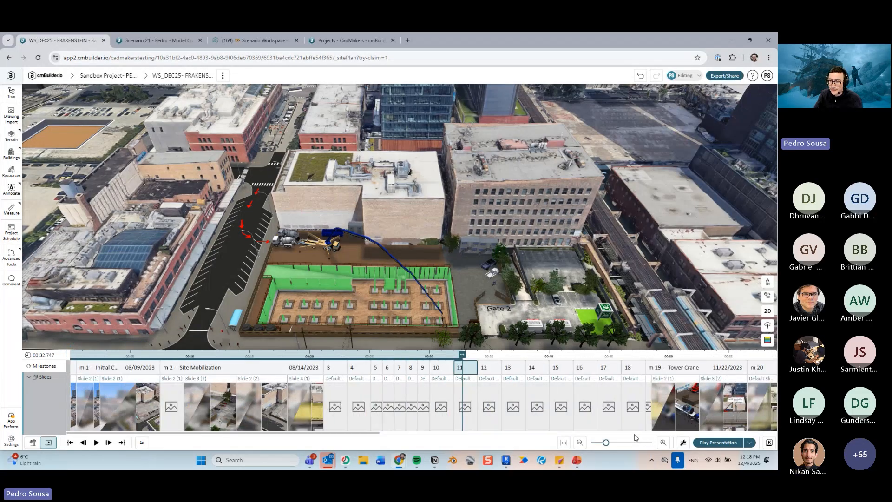
- Open the presentation settings panel
{"action": "left_click", "coordinate": [681, 443]}
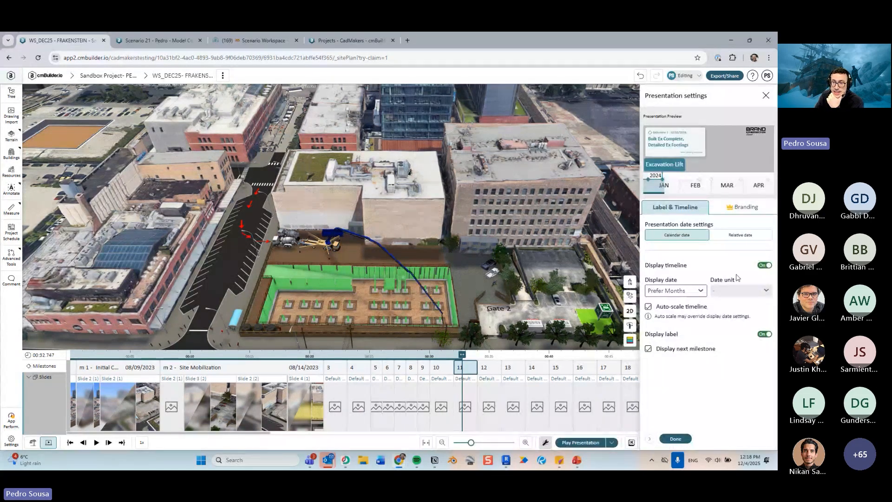
{"action": "scroll", "coordinate": [493, 250], "scroll_direction": "down", "scroll_amount": 3}
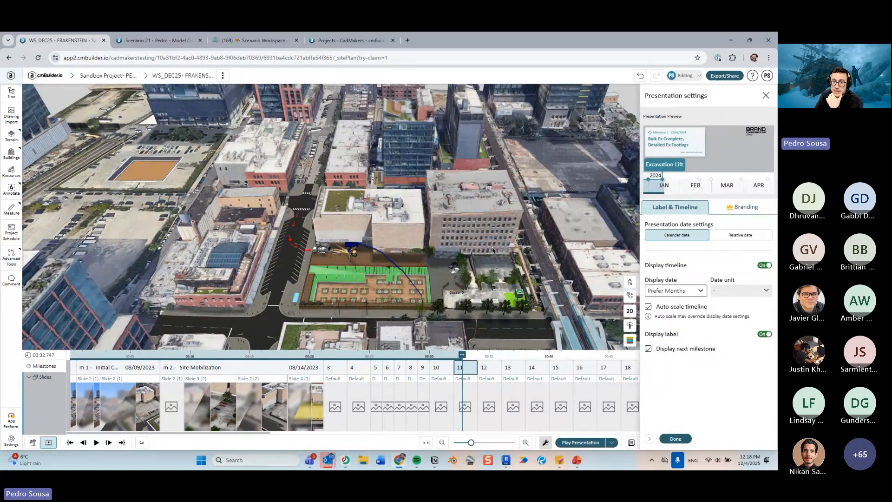
{"action": "scroll", "coordinate": [493, 250], "scroll_direction": "up", "scroll_amount": 3}
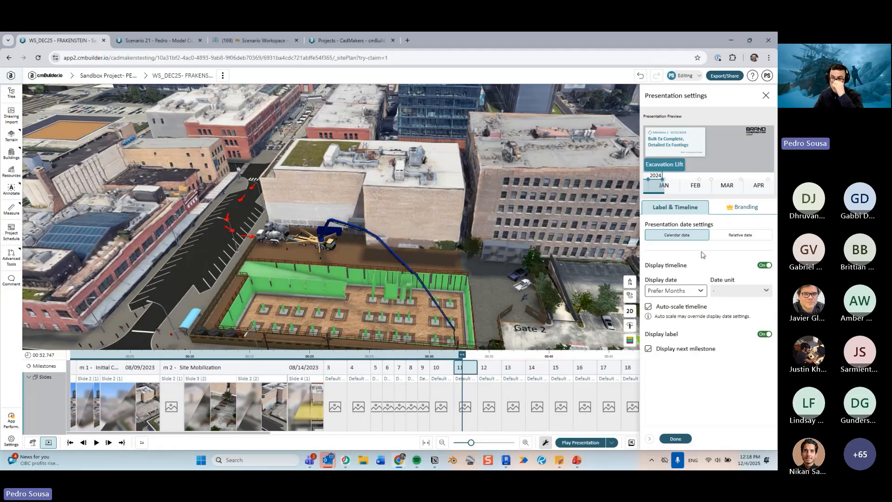
- Play the presentation from the beginning in full screen, then exit back to edit mode
{"action": "left_click_drag", "start_coordinate": [462, 356], "coordinate": [443, 367]}
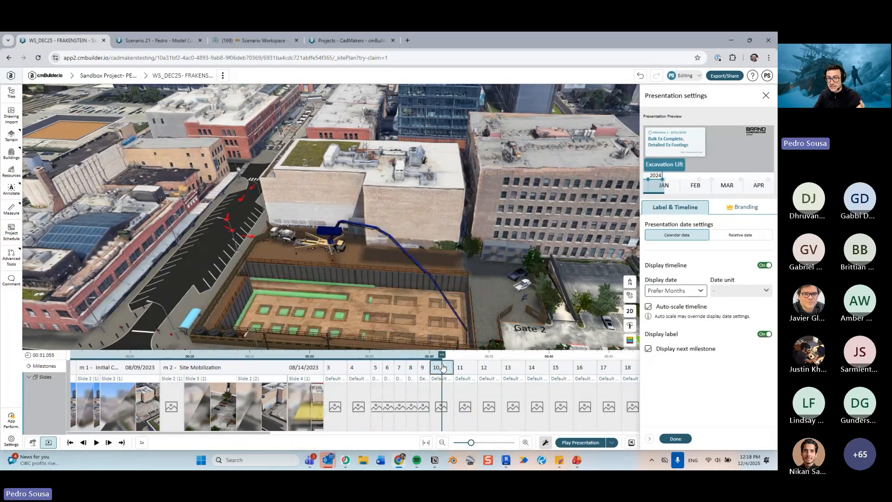
{"action": "left_click", "coordinate": [595, 443]}
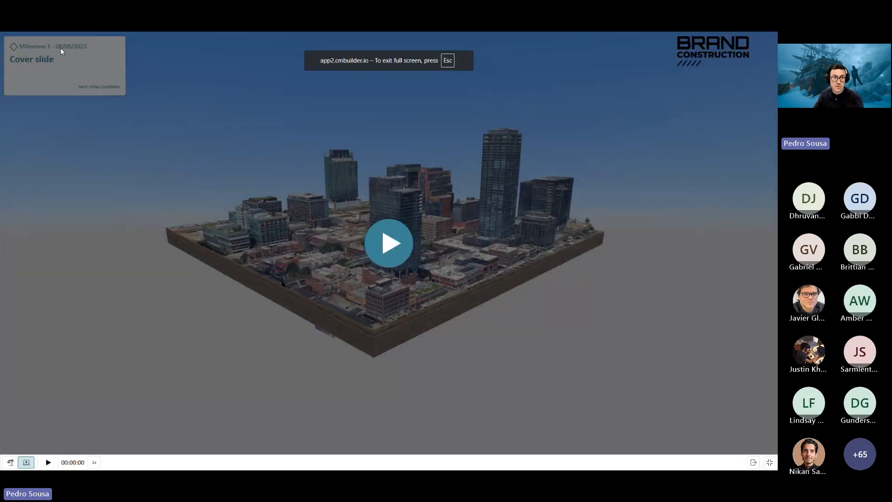
{"action": "key", "text": "ctrl"}
{"action": "key", "text": "ctrl"}
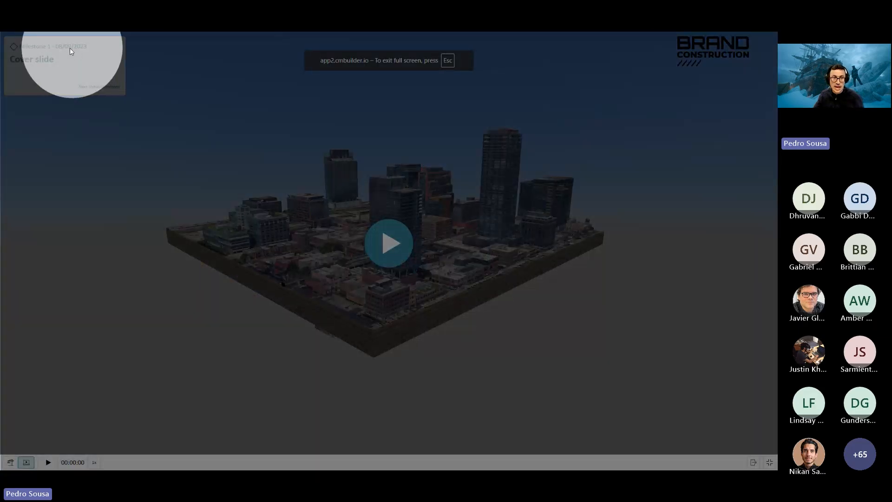
{"action": "key", "text": "Escape"}
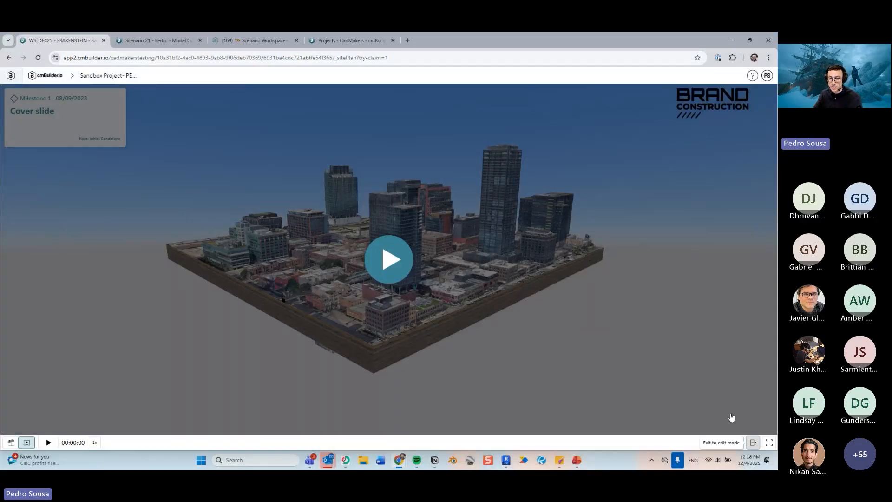
{"action": "left_click", "coordinate": [753, 443]}
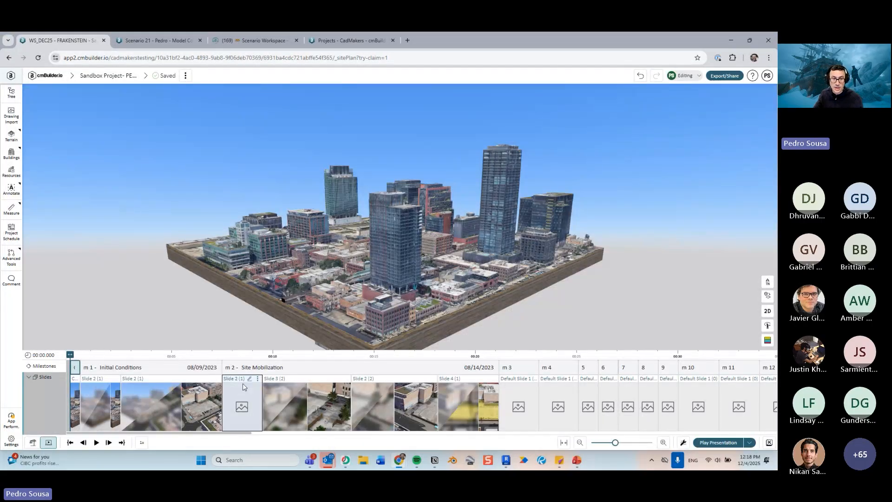
- Reopen the presentation settings and switch the presentation dates to Relative date and back to Calendar date
{"action": "left_click", "coordinate": [684, 443]}
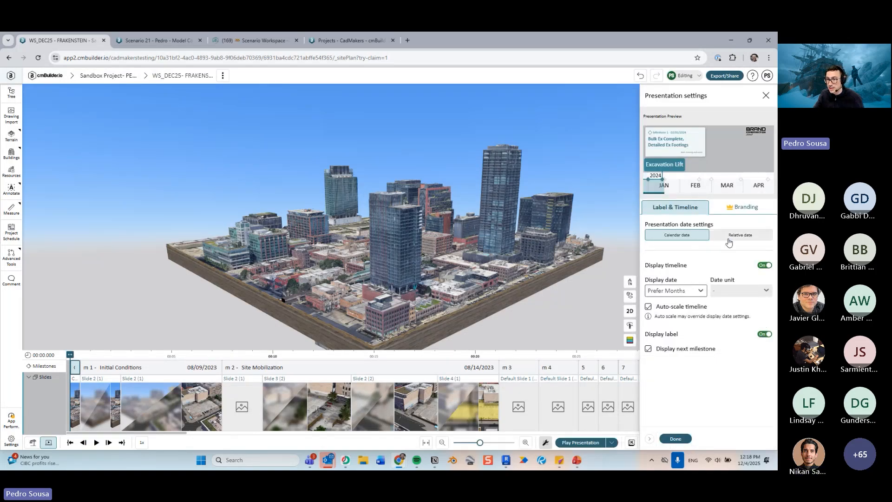
{"action": "key", "text": "ctrl"}
{"action": "key", "text": "ctrl"}
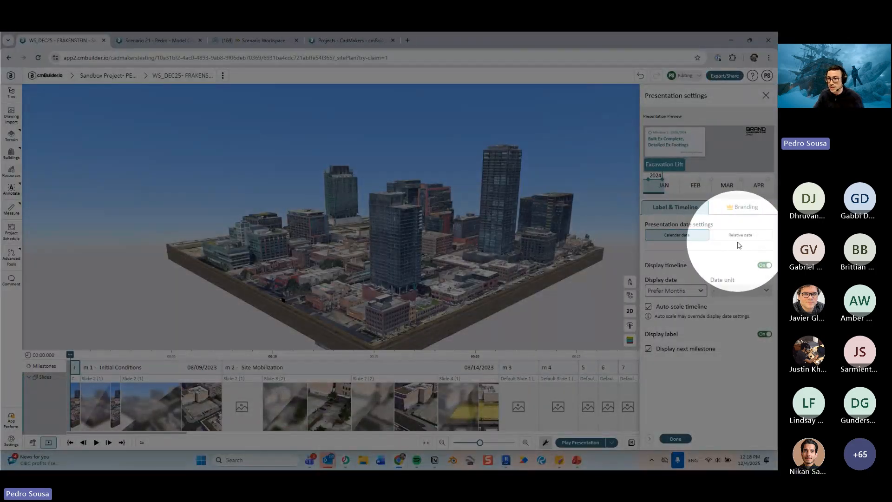
{"action": "left_click", "coordinate": [739, 236]}
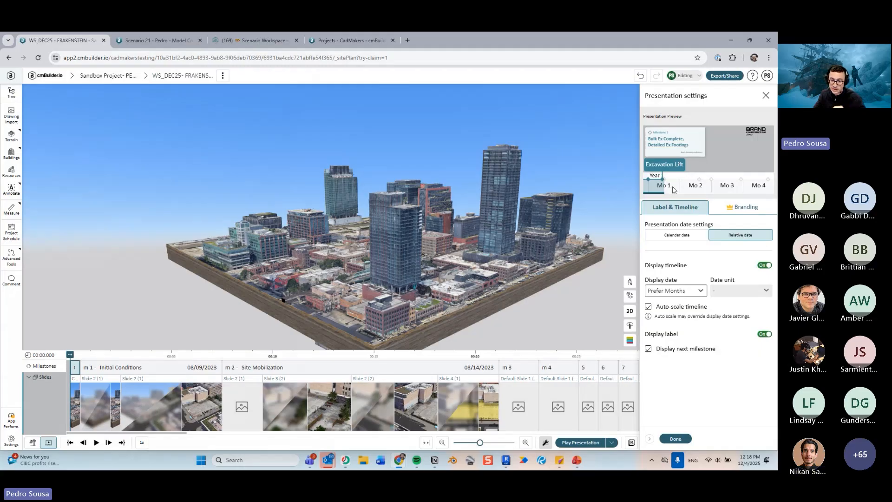
{"action": "left_click", "coordinate": [686, 292]}
{"action": "left_click", "coordinate": [694, 177]}
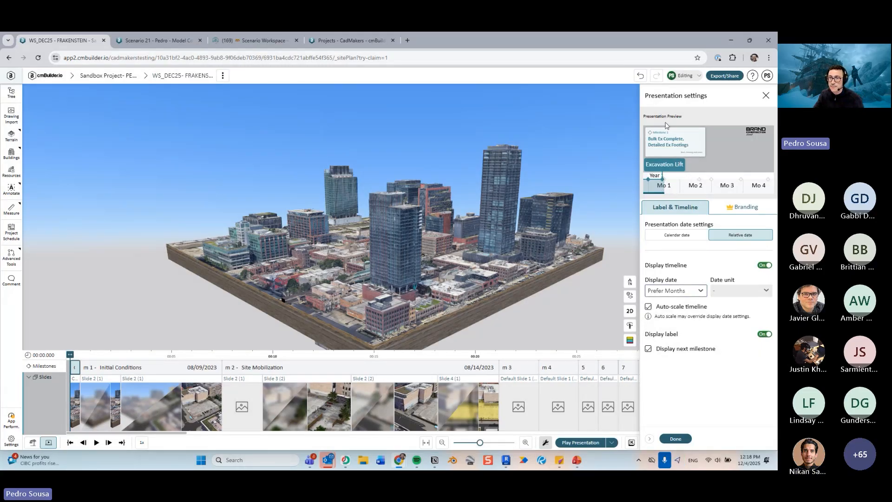
{"action": "key", "text": "ctrl"}
{"action": "key", "text": "ctrl"}
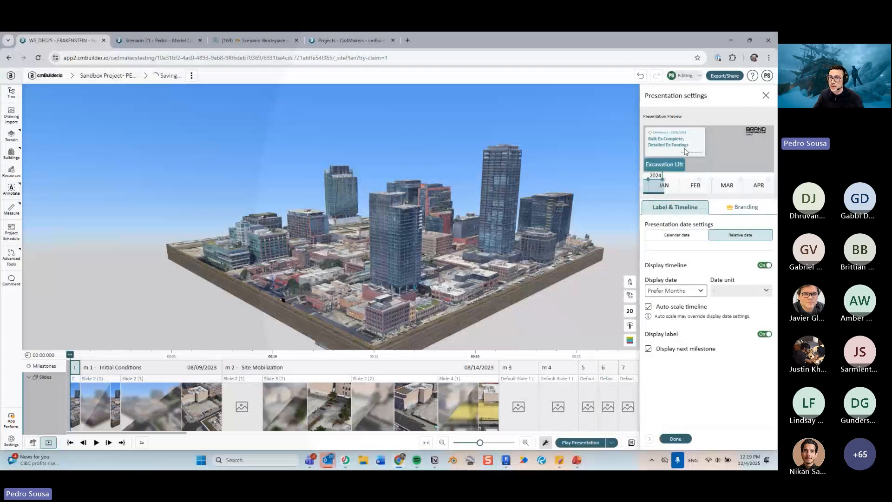
{"action": "left_click", "coordinate": [692, 235]}
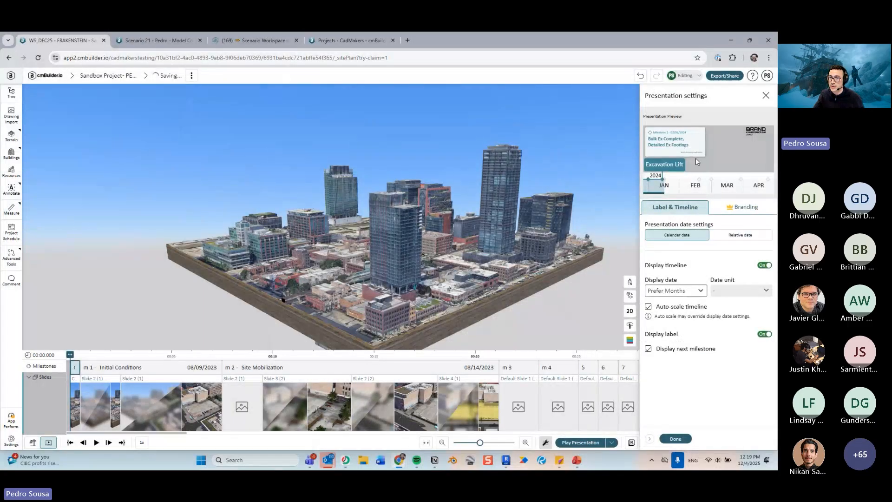
- Switch the presentation dates between Relative date and Calendar date again, ending on Calendar date, and close the settings
{"action": "left_click", "coordinate": [726, 235]}
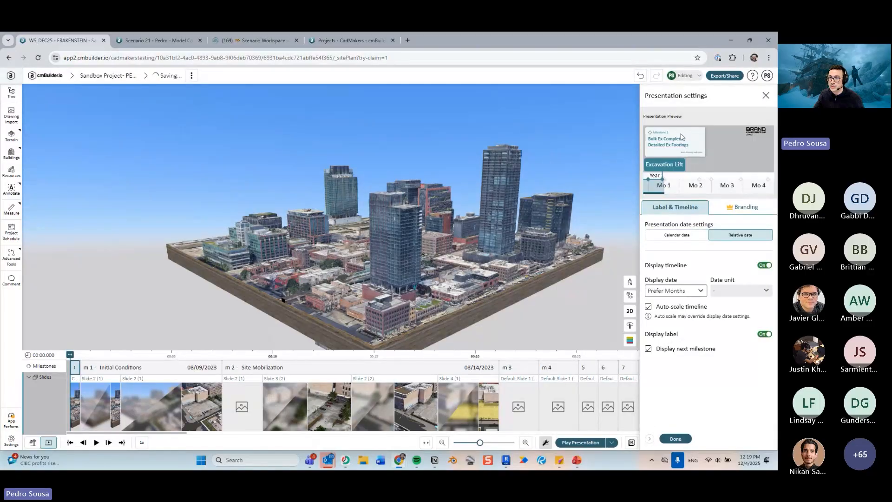
{"action": "left_click", "coordinate": [695, 234]}
{"action": "left_click", "coordinate": [724, 233]}
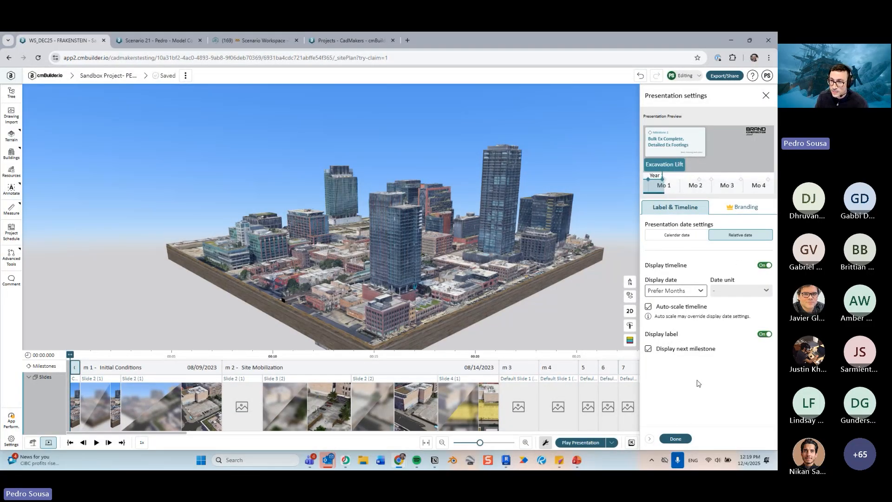
{"action": "left_click", "coordinate": [688, 235]}
{"action": "left_click", "coordinate": [675, 439]}
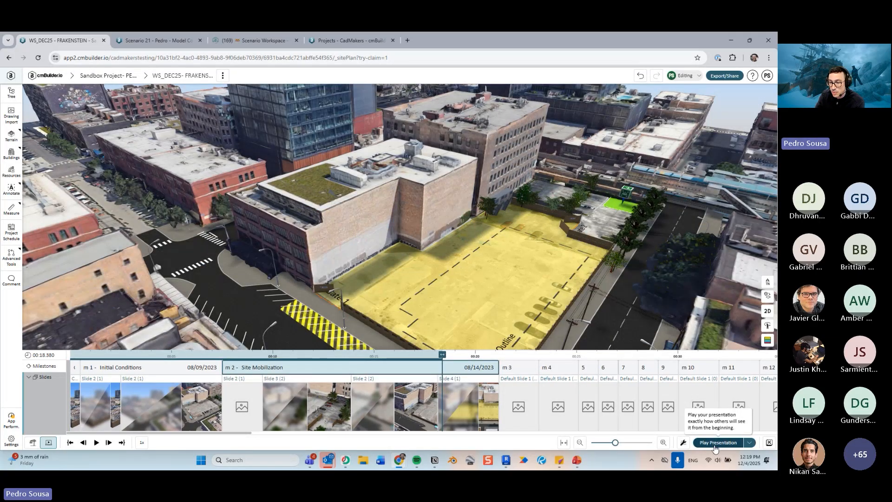
- Start the full-screen presentation from the beginning, then leave full screen and return to edit mode
{"action": "left_click", "coordinate": [716, 442]}
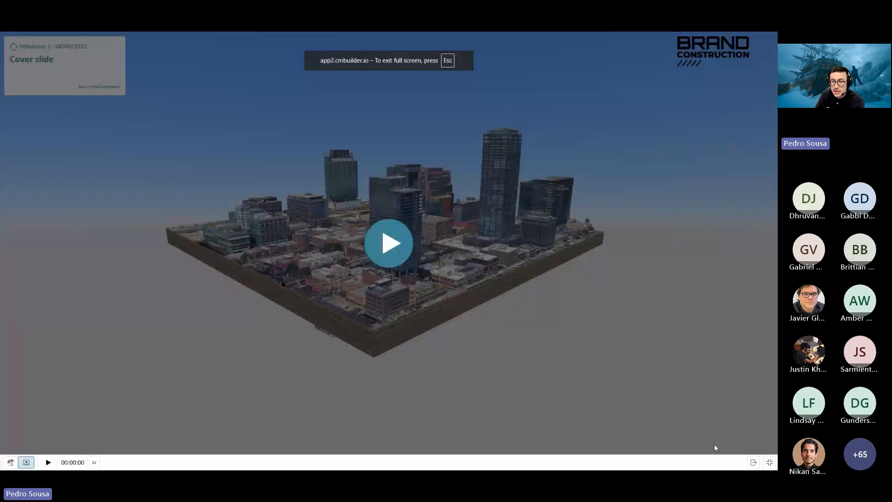
{"action": "left_click", "coordinate": [391, 251]}
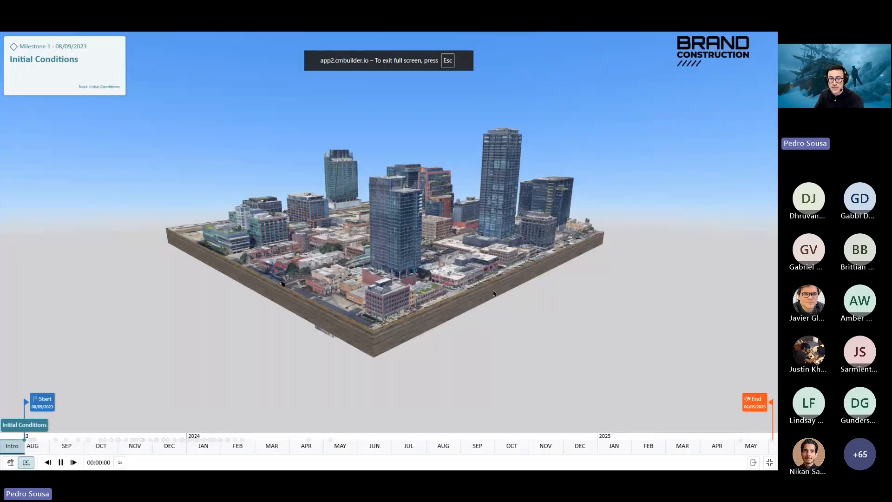
{"action": "key", "text": "Escape"}
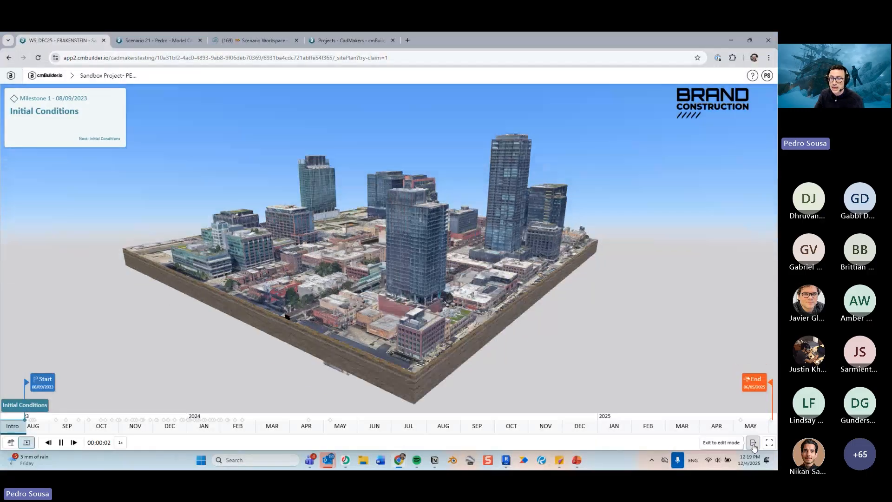
{"action": "left_click", "coordinate": [751, 443]}
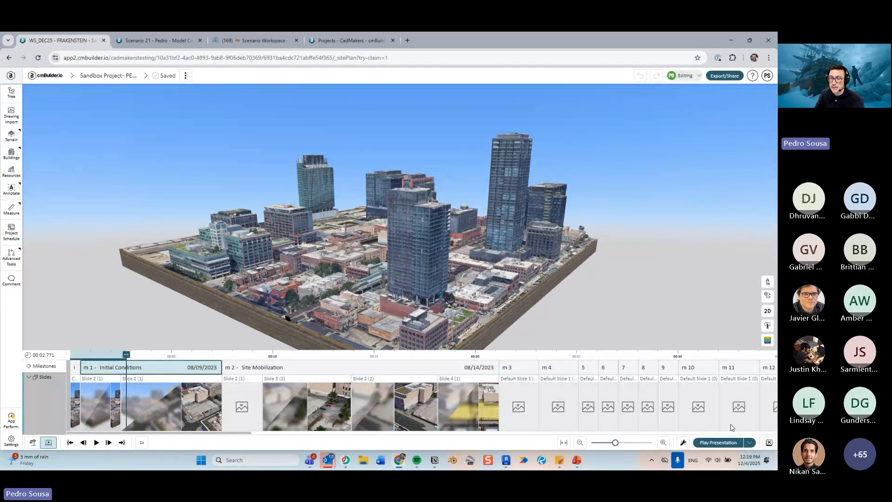
- Select milestone 6 and play the presentation from the current slide, then exit to edit mode
{"action": "left_click", "coordinate": [600, 366]}
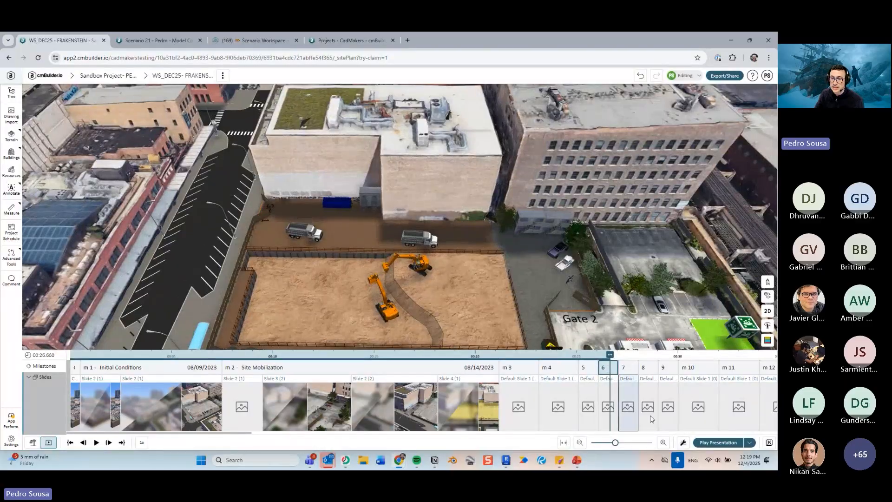
{"action": "left_click", "coordinate": [750, 444]}
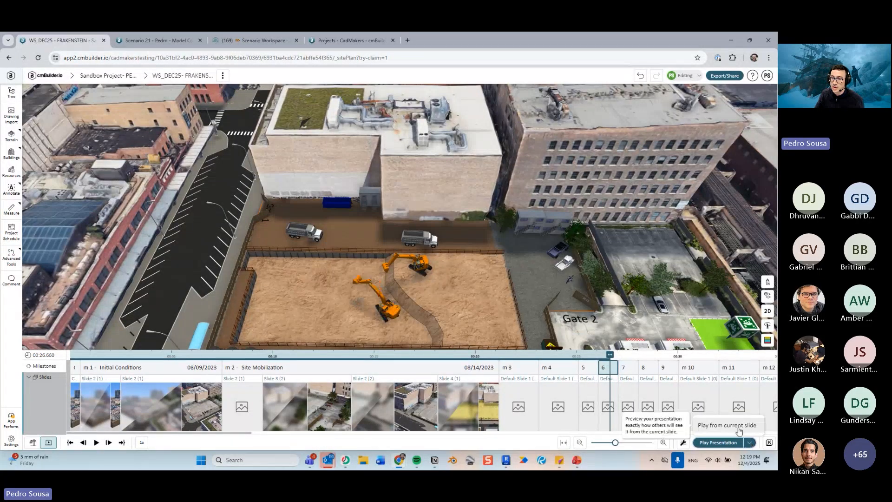
{"action": "left_click", "coordinate": [739, 426]}
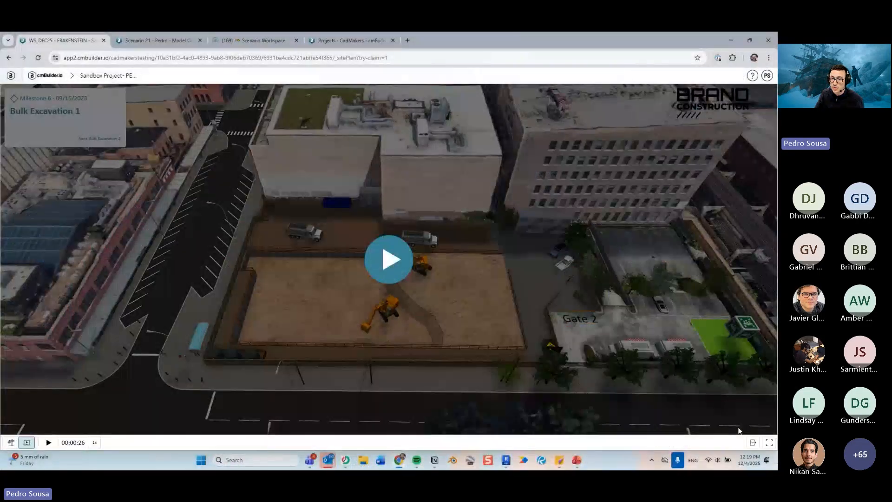
{"action": "left_click", "coordinate": [391, 266]}
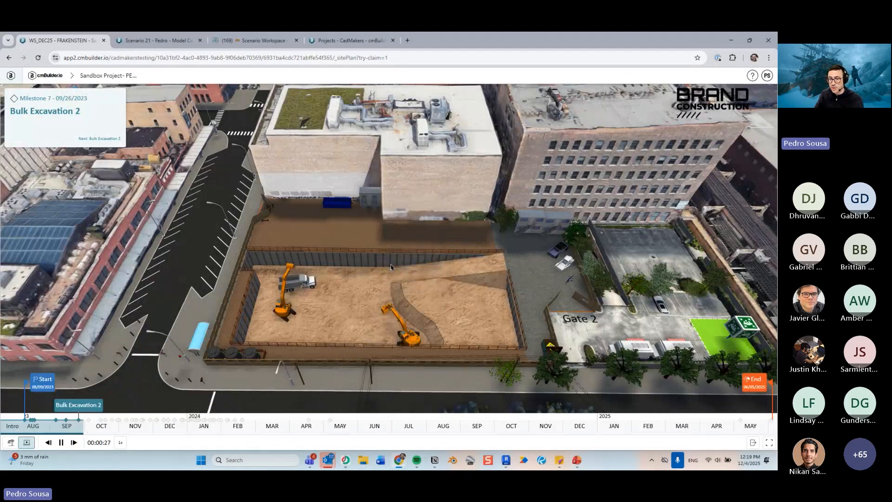
{"action": "left_click", "coordinate": [753, 443]}
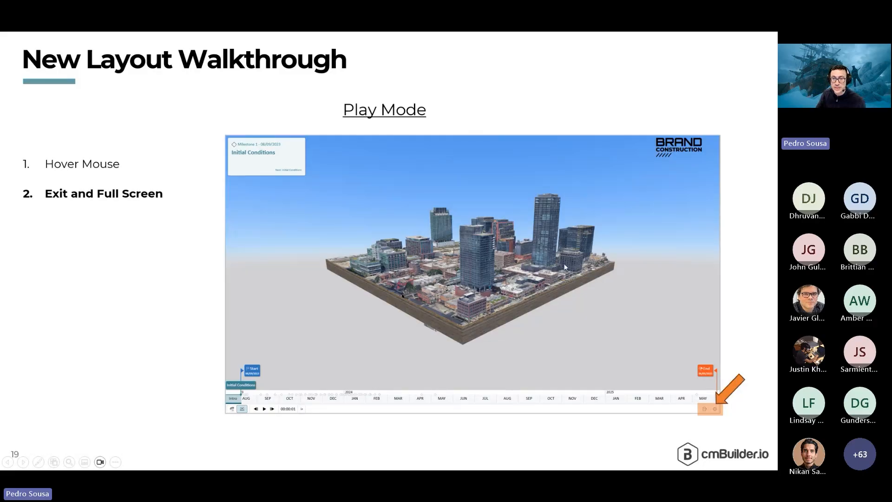
- Switch back to the browser and play the presentation from the beginning
{"action": "key", "text": "alt+Tab"}
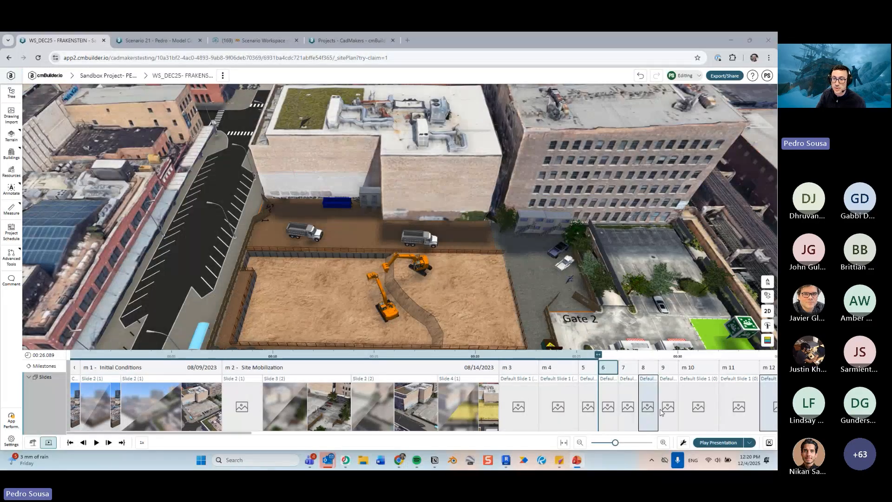
{"action": "left_click", "coordinate": [723, 444]}
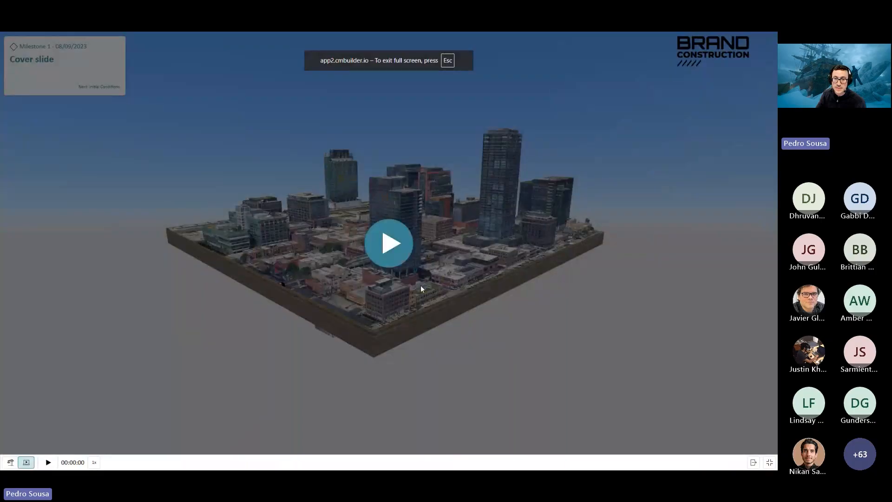
{"action": "left_click", "coordinate": [389, 243]}
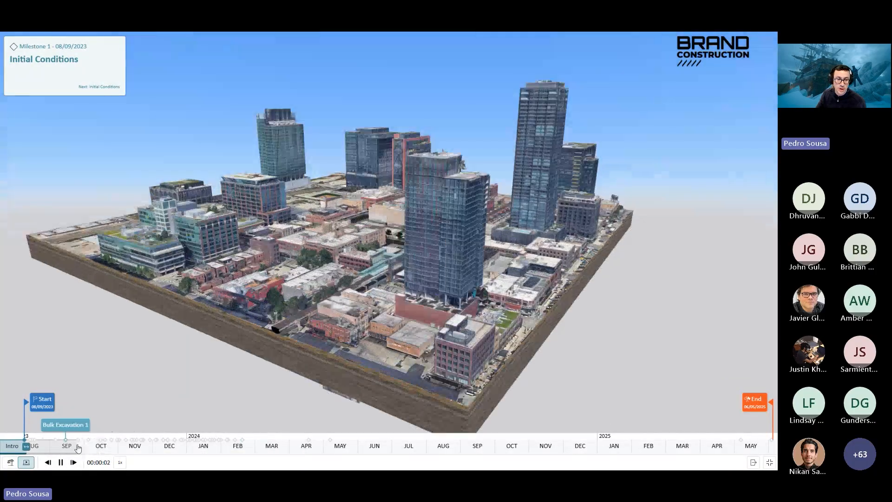
- Scrub the presentation timeline forward to the Envelope - Level 9 milestone and resume playback
{"action": "left_click", "coordinate": [77, 447]}
{"action": "left_click_drag", "start_coordinate": [113, 448], "coordinate": [192, 445]}
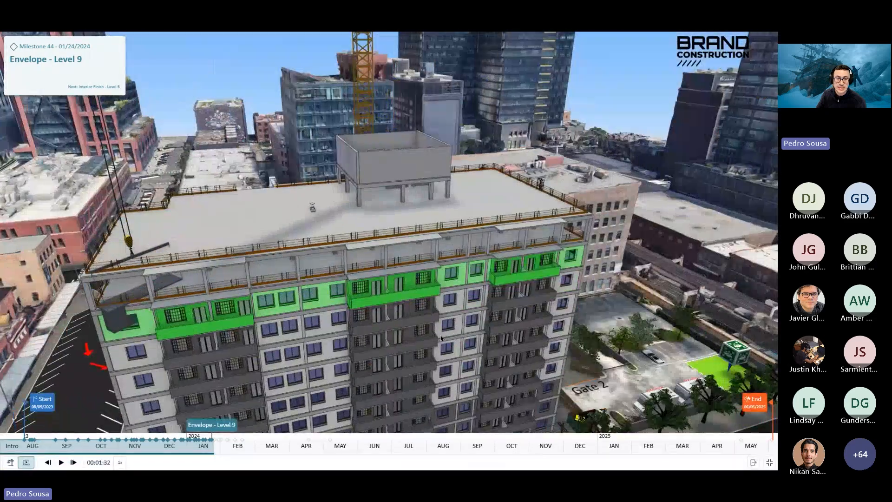
{"action": "left_click", "coordinate": [26, 463]}
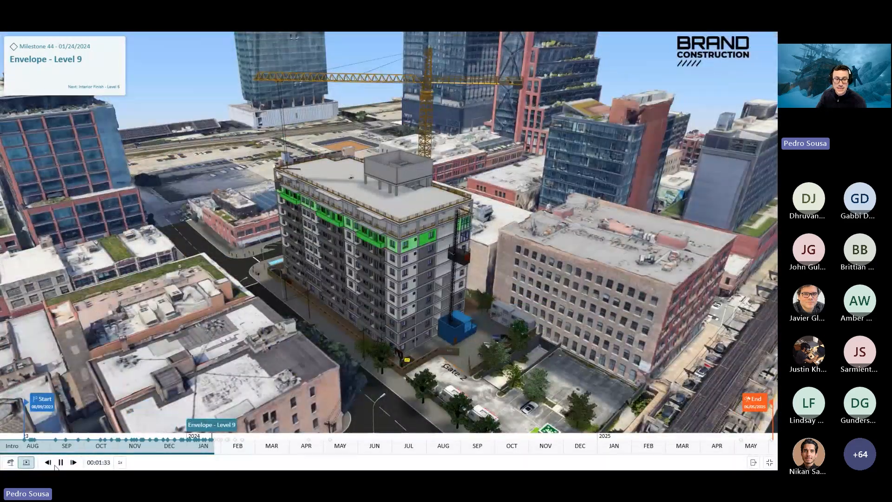
{"action": "left_click", "coordinate": [59, 464]}
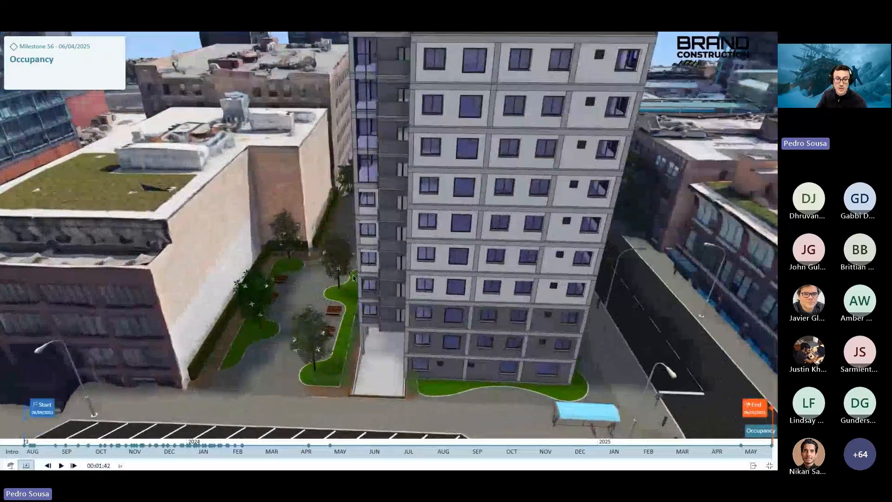
- Jump on the presentation timeline to Interior Finish - Level 4 and orbit the camera while it plays
{"action": "left_click", "coordinate": [203, 440]}
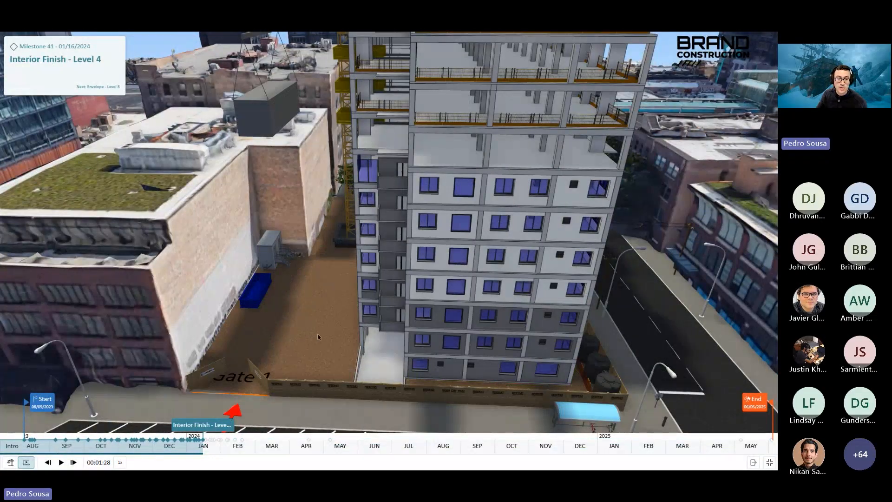
{"action": "left_click_drag", "start_coordinate": [288, 281], "coordinate": [172, 397]}
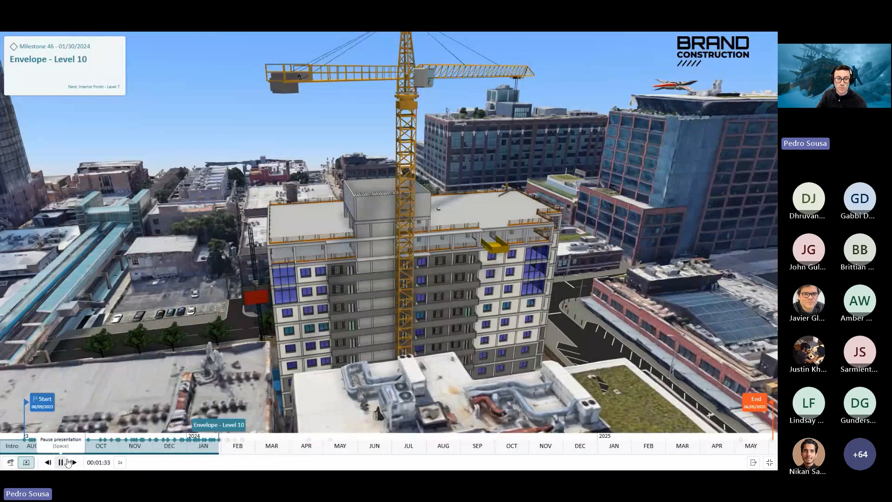
- Pause the presentation, leave full screen and return to edit mode
{"action": "left_click", "coordinate": [61, 462]}
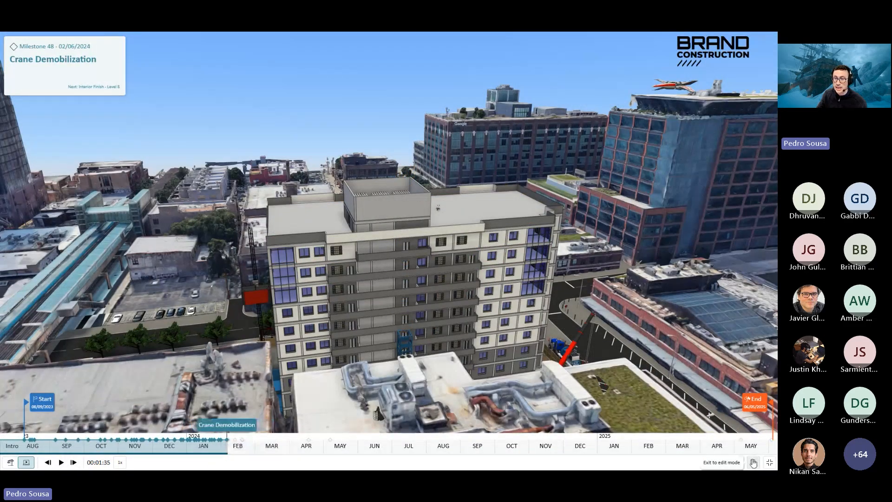
{"action": "left_click", "coordinate": [770, 462]}
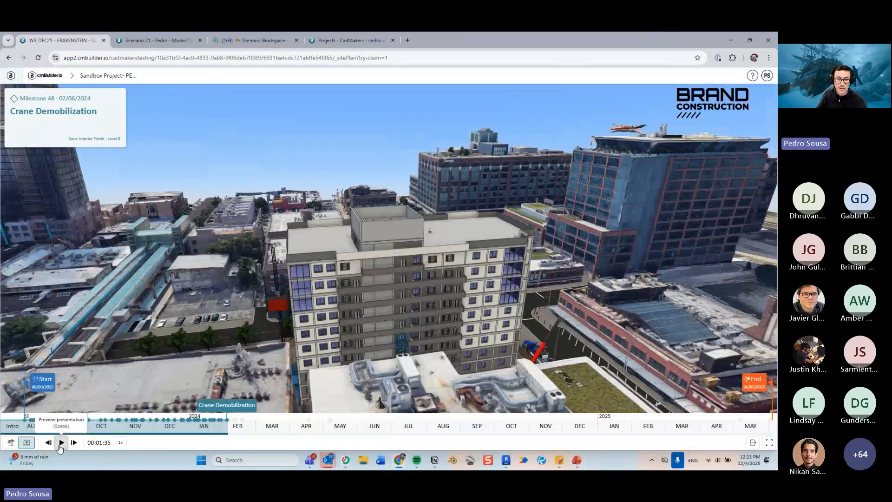
{"action": "left_click", "coordinate": [60, 443]}
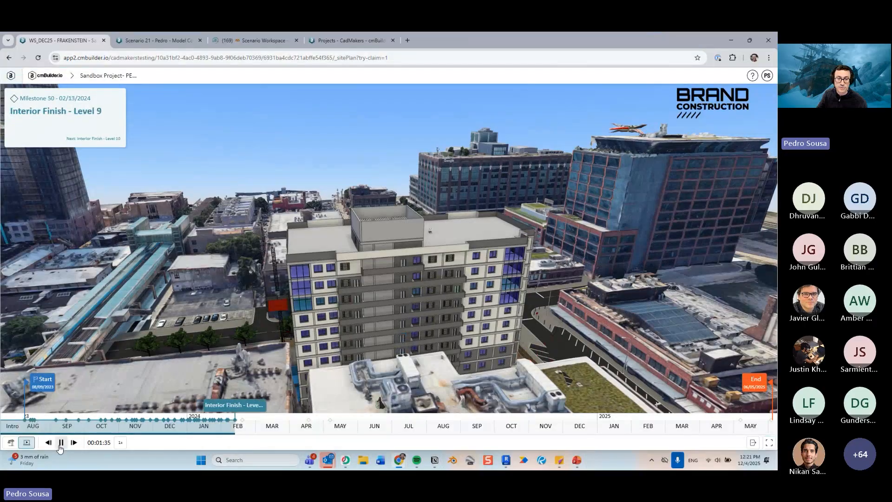
{"action": "left_click", "coordinate": [61, 442]}
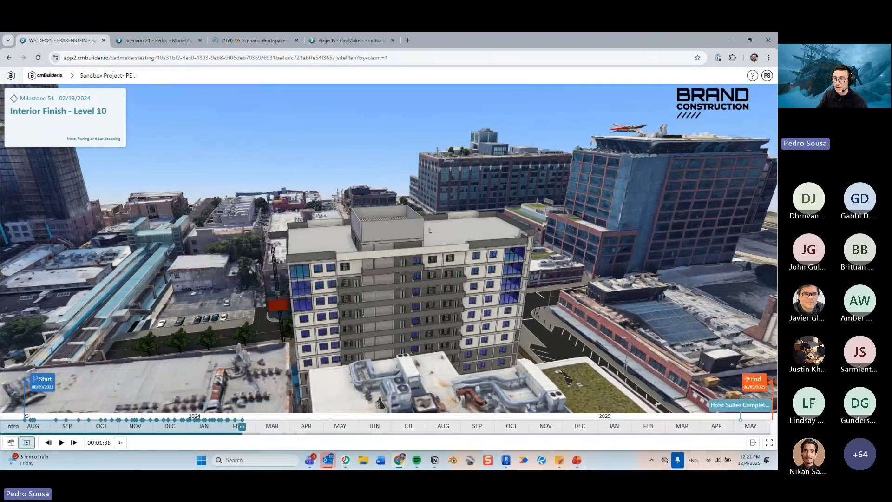
{"action": "left_click", "coordinate": [753, 443]}
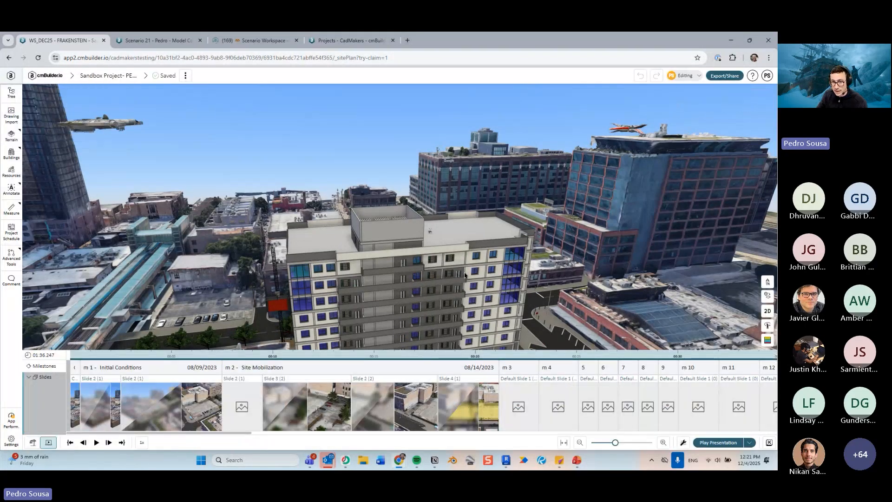
- Switch to site plan edit mode and jump back to the first milestone, Initial Conditions
{"action": "scroll", "coordinate": [509, 263], "scroll_direction": "down", "scroll_amount": 5}
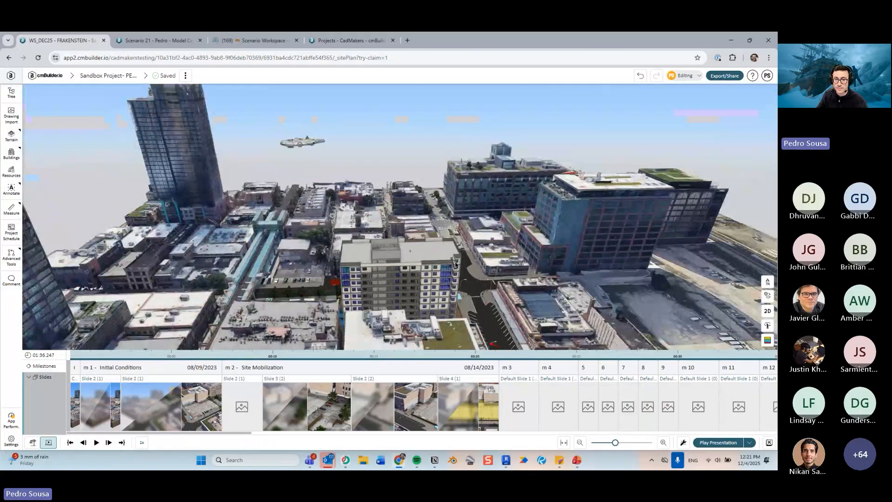
{"action": "left_click_drag", "start_coordinate": [508, 263], "coordinate": [614, 218]}
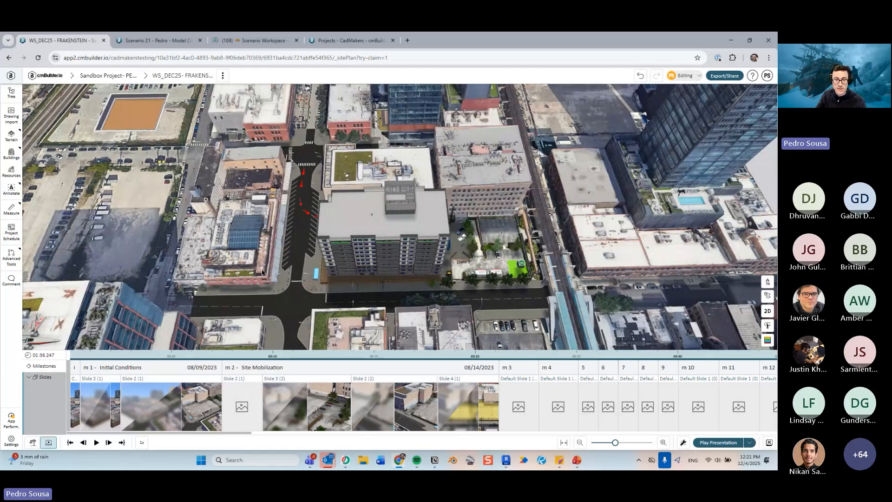
{"action": "left_click", "coordinate": [33, 442]}
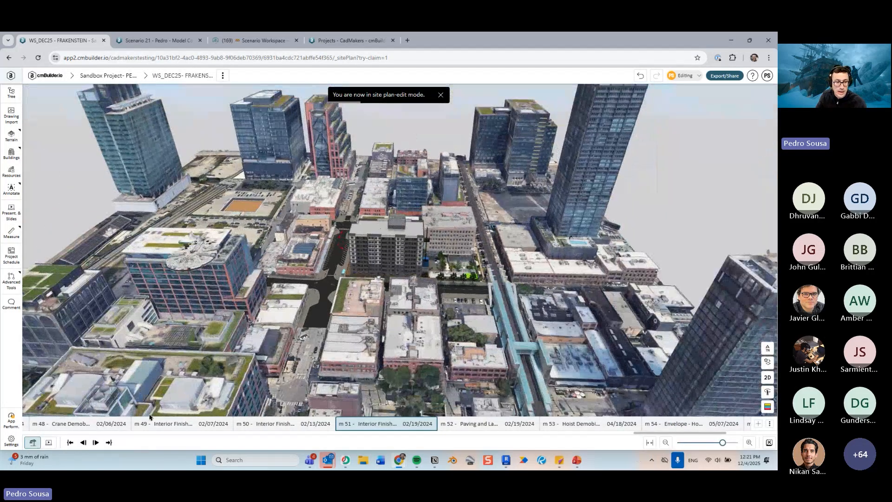
{"action": "left_click", "coordinate": [69, 443]}
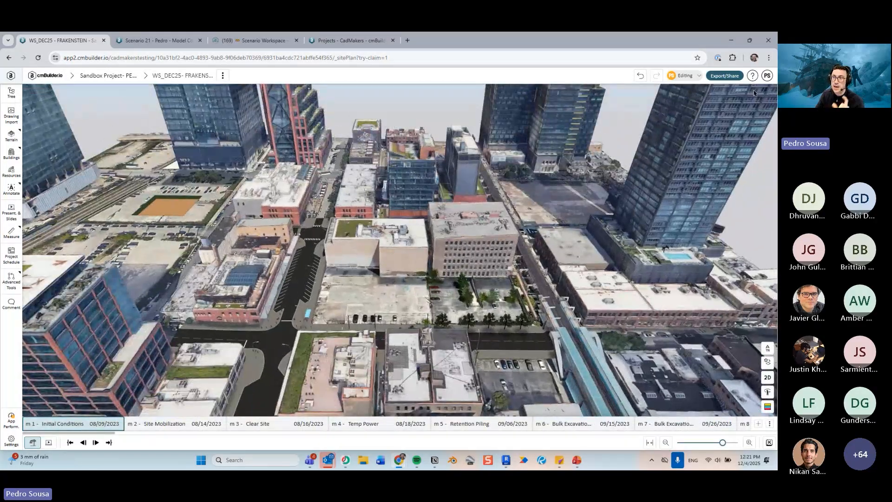
- Open the user settings and review the experimental features such as Edit Presentation as Timeline, then close the dialog
{"action": "left_click", "coordinate": [767, 77]}
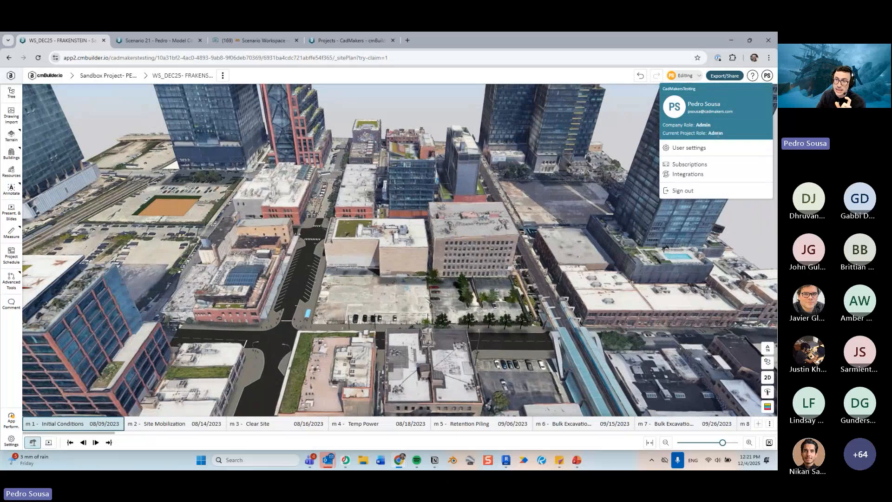
{"action": "left_click", "coordinate": [704, 150]}
{"action": "scroll", "coordinate": [488, 293], "scroll_direction": "down", "scroll_amount": 5}
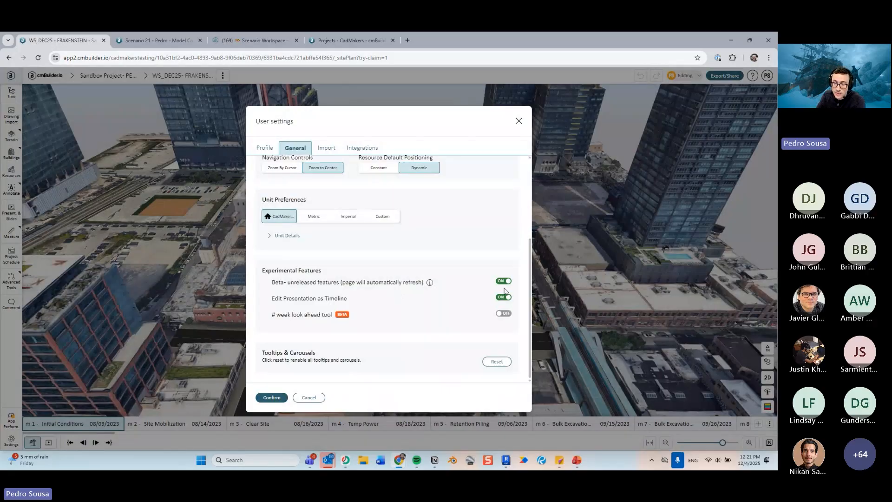
{"action": "left_click", "coordinate": [520, 121]}
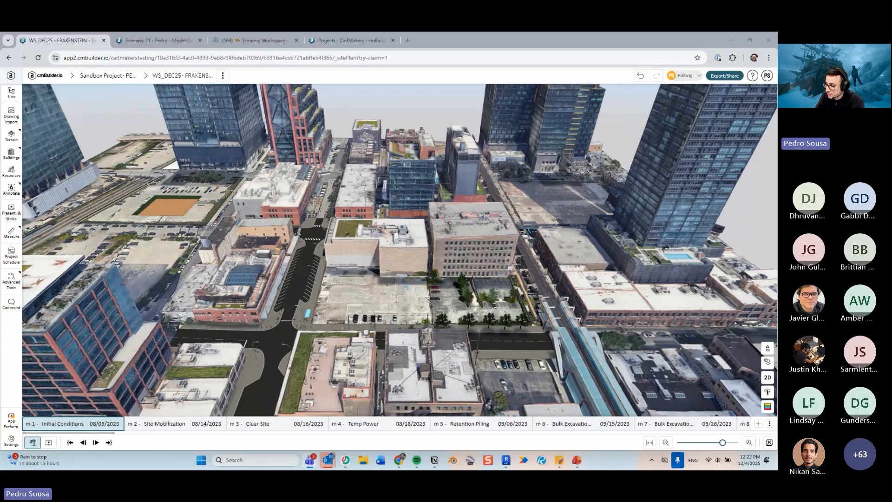
- Toggle from the presentation view to the slide timeline editor and back to site plan edit mode
{"action": "left_click", "coordinate": [49, 443]}
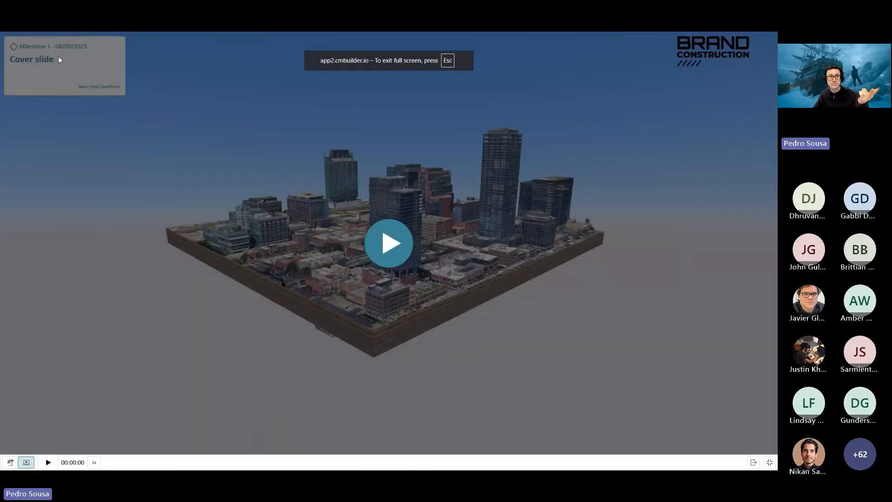
{"action": "left_click", "coordinate": [767, 462]}
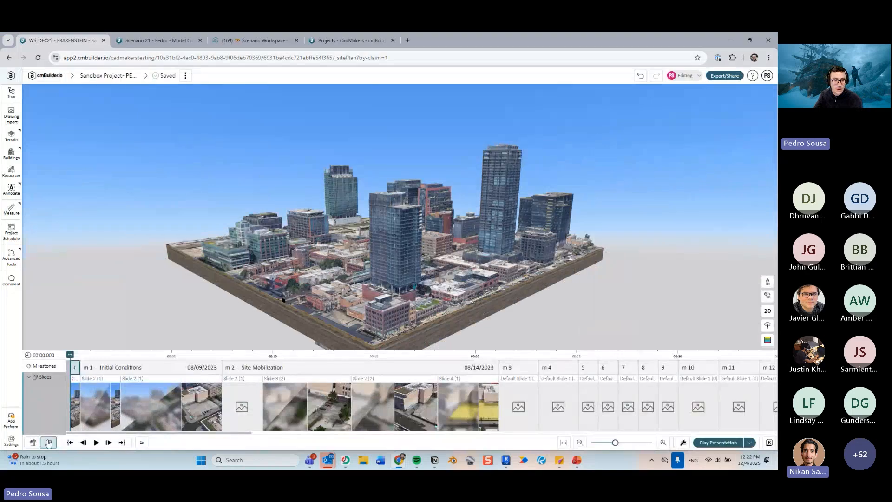
{"action": "left_click", "coordinate": [47, 442]}
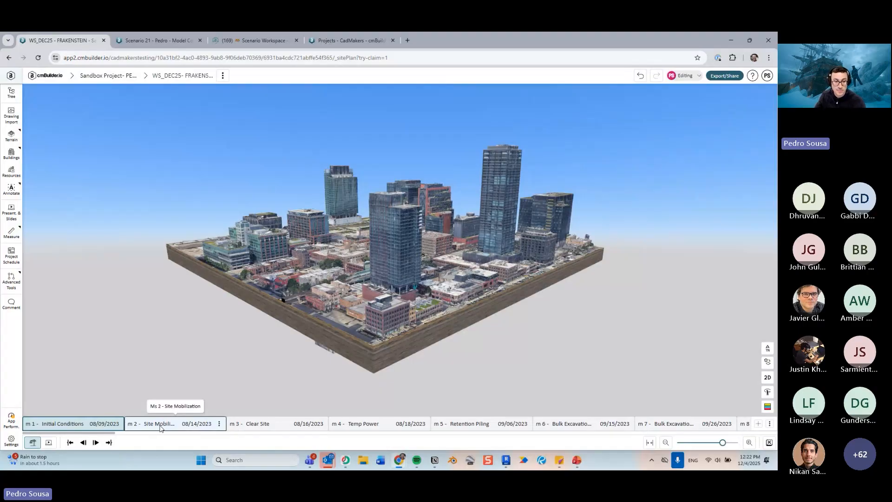
- Orbit and zoom around the 3D city model to examine it from different angles
{"action": "scroll", "coordinate": [421, 336], "scroll_direction": "down", "scroll_amount": 2}
{"action": "left_click_drag", "start_coordinate": [440, 249], "coordinate": [463, 270]}
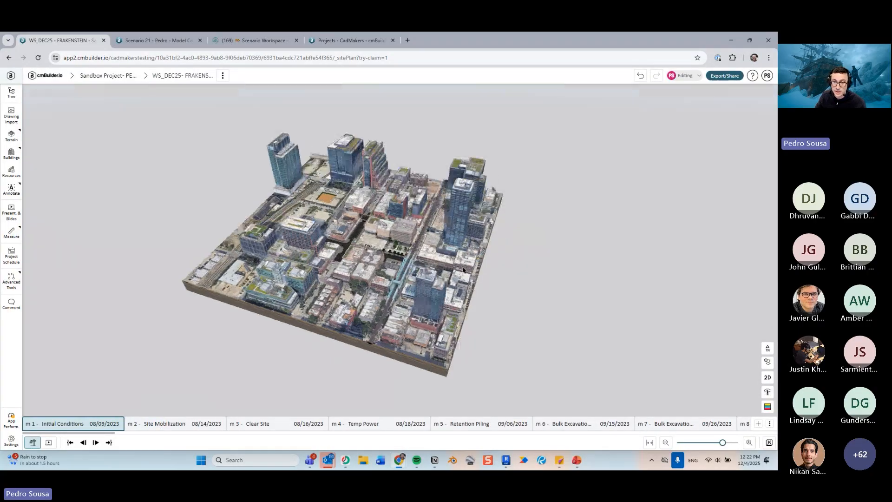
{"action": "scroll", "coordinate": [464, 269], "scroll_direction": "up", "scroll_amount": 5}
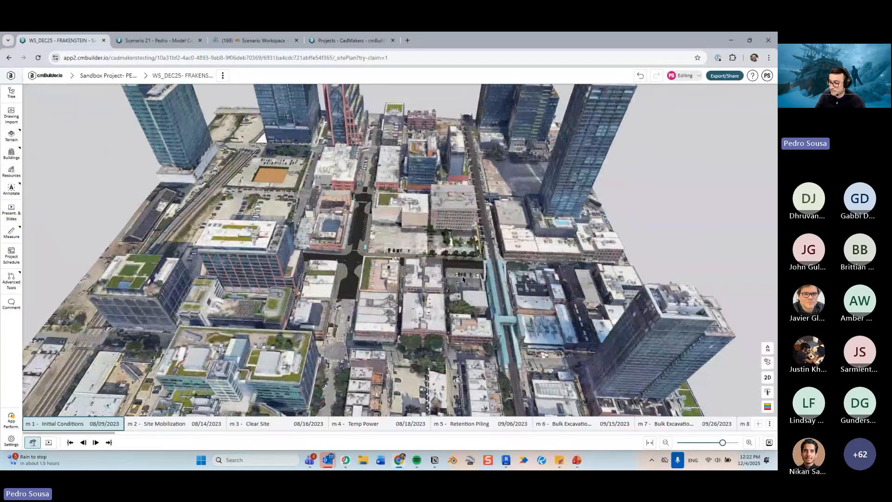
{"action": "left_click_drag", "start_coordinate": [462, 279], "coordinate": [465, 280]}
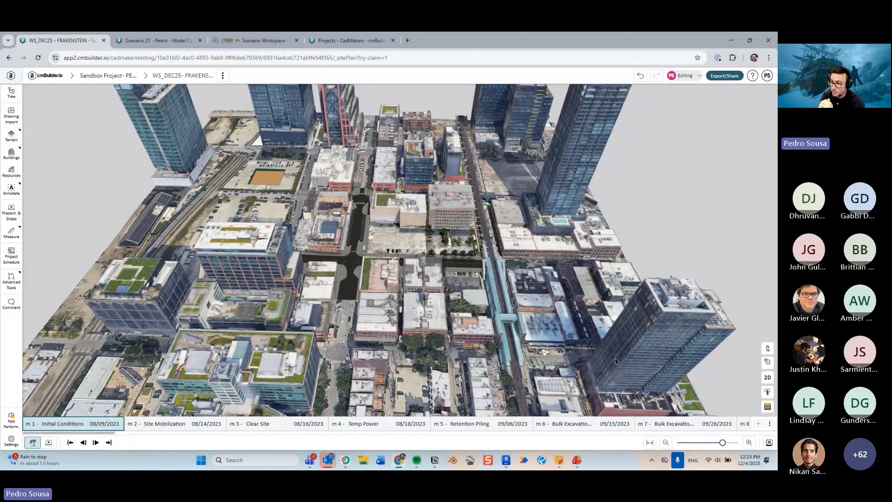
{"action": "scroll", "coordinate": [553, 296], "scroll_direction": "down", "scroll_amount": 4}
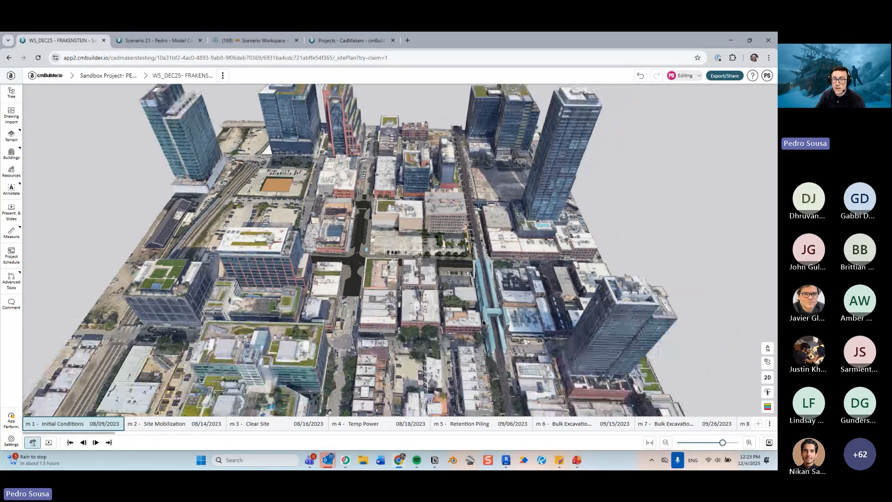
{"action": "scroll", "coordinate": [517, 259], "scroll_direction": "up", "scroll_amount": 3}
{"action": "scroll", "coordinate": [452, 305], "scroll_direction": "down", "scroll_amount": 1}
{"action": "middle_click_drag", "start_coordinate": [452, 305], "coordinate": [421, 302]}
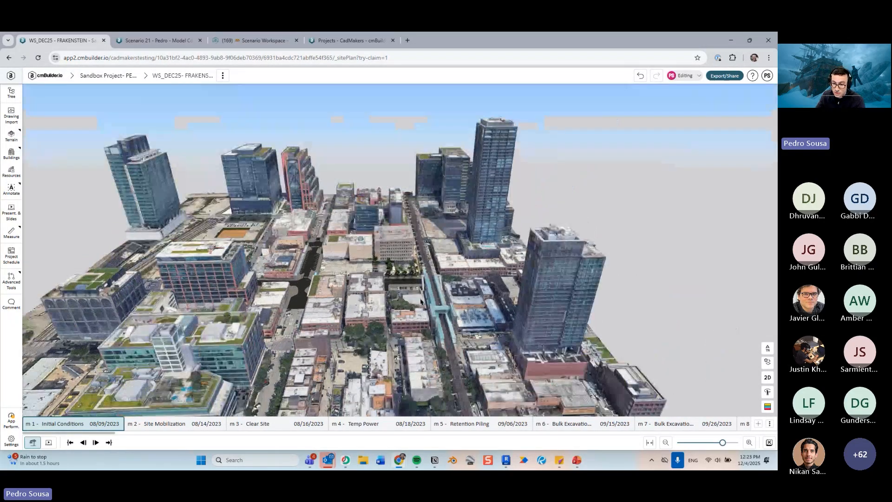
{"action": "middle_click_drag", "start_coordinate": [447, 221], "coordinate": [478, 242]}
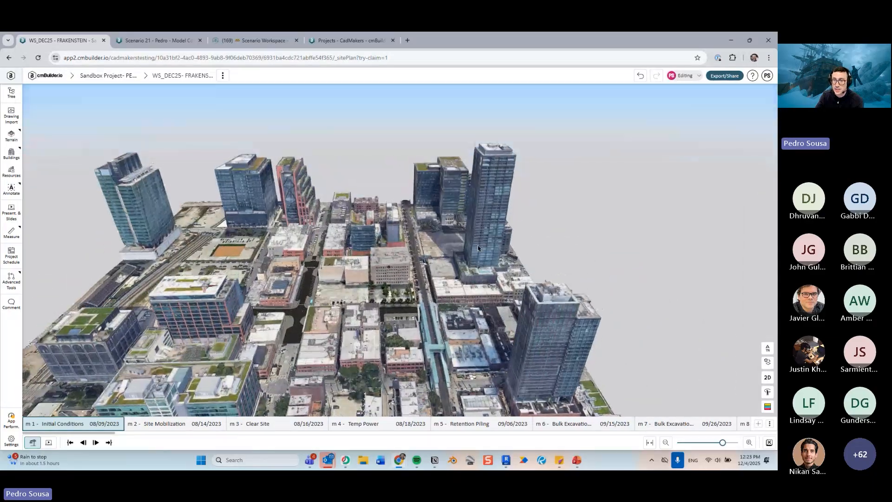
- Generate a share live link locked to presentation mode from Beginning to End, then close the export panel
{"action": "left_click", "coordinate": [725, 77]}
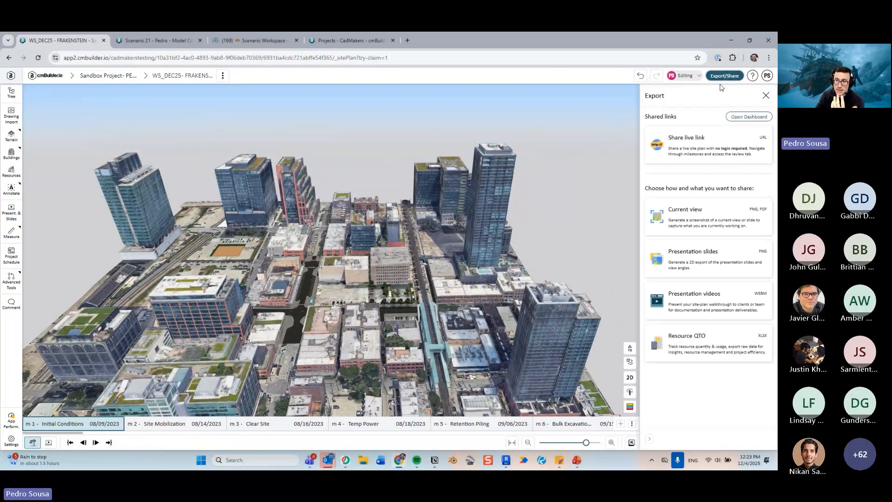
{"action": "left_click", "coordinate": [696, 148]}
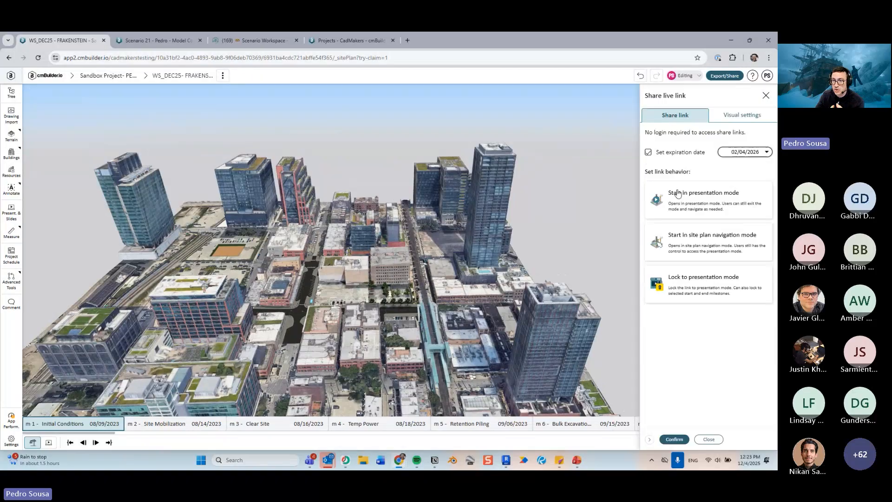
{"action": "left_click", "coordinate": [699, 292]}
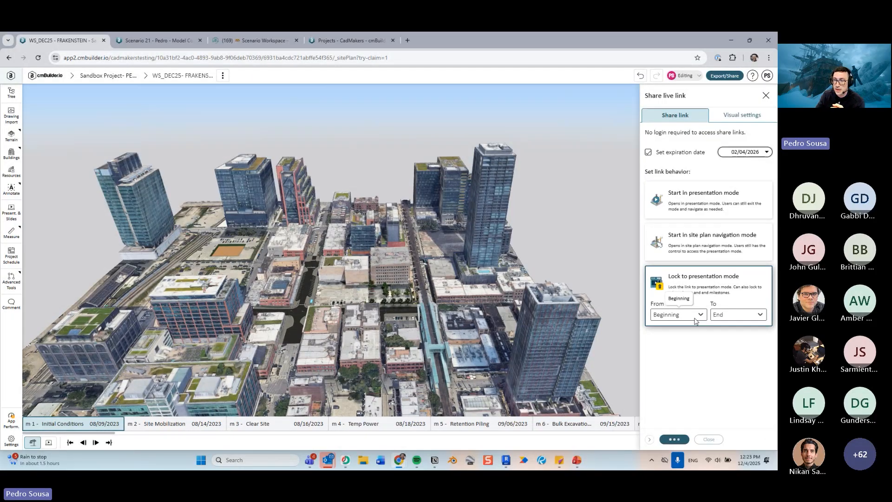
{"action": "left_click", "coordinate": [696, 318]}
{"action": "scroll", "coordinate": [697, 370], "scroll_direction": "down", "scroll_amount": 3}
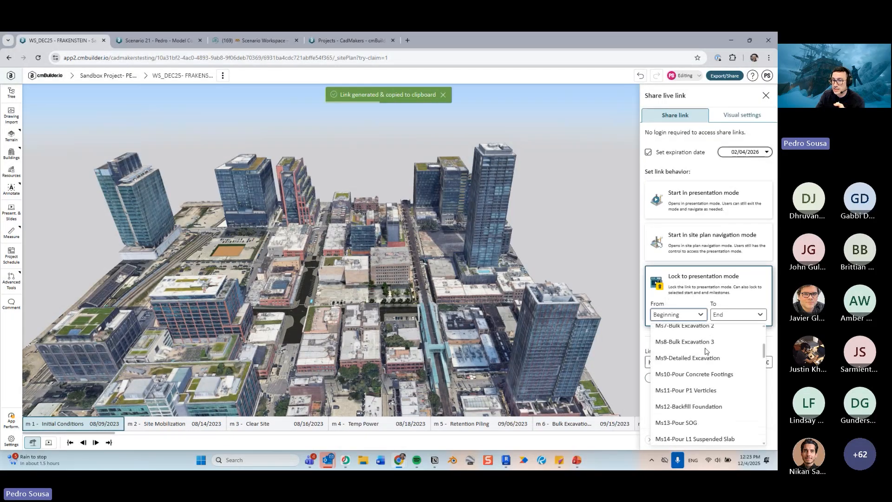
{"action": "scroll", "coordinate": [696, 374], "scroll_direction": "down", "scroll_amount": 1}
{"action": "scroll", "coordinate": [706, 378], "scroll_direction": "up", "scroll_amount": 3}
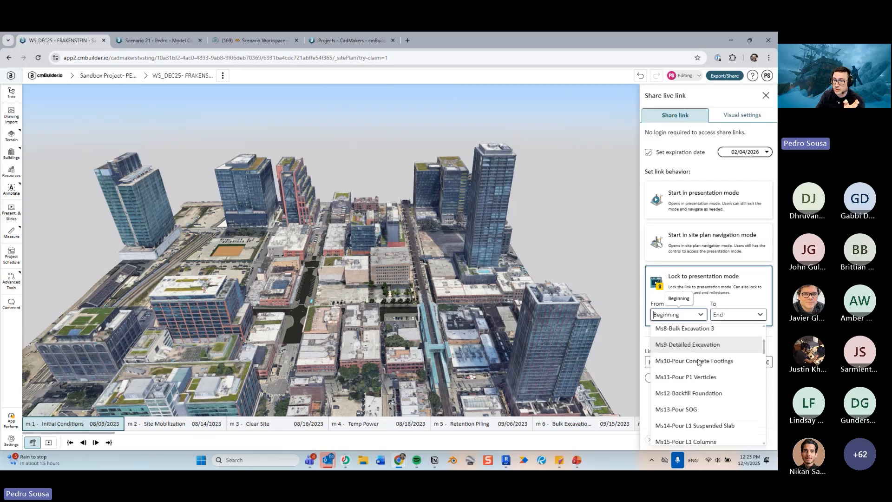
{"action": "left_click", "coordinate": [714, 300]}
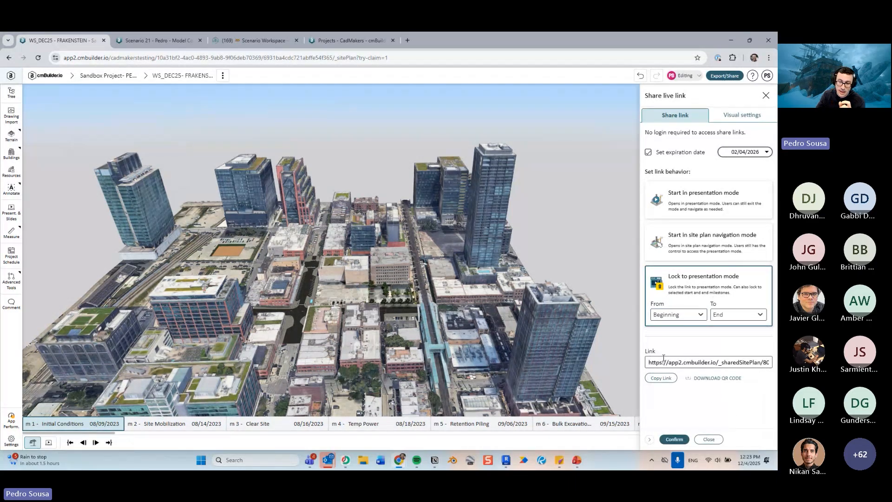
{"action": "left_click", "coordinate": [709, 440]}
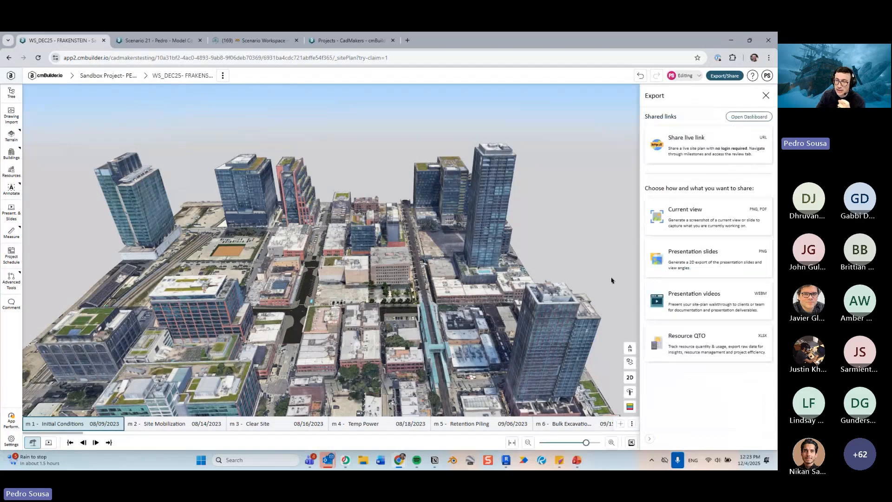
{"action": "left_click", "coordinate": [766, 95]}
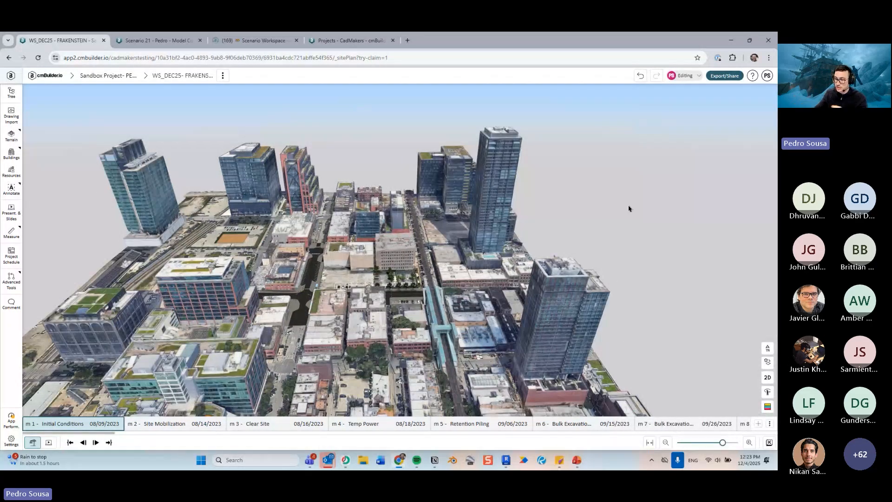
- Switch to presentation-edit mode with the slide timeline
{"action": "scroll", "coordinate": [602, 211], "scroll_direction": "down", "scroll_amount": 3}
{"action": "mouse_move", "coordinate": [595, 217]}
{"action": "left_mouse_down"}
{"action": "mouse_move", "coordinate": [605, 226]}
{"action": "mouse_move", "coordinate": [596, 207]}
{"action": "left_mouse_up"}
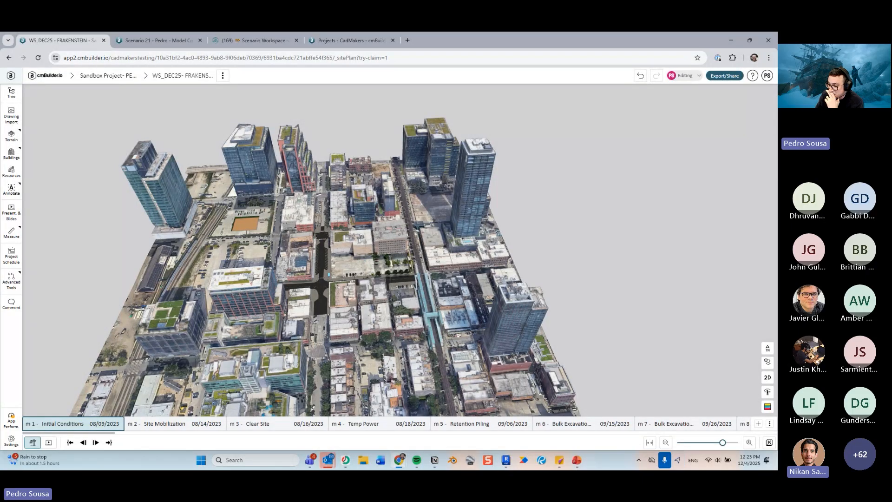
{"action": "left_click", "coordinate": [49, 442]}
{"action": "left_click_drag", "start_coordinate": [475, 262], "coordinate": [444, 253]}
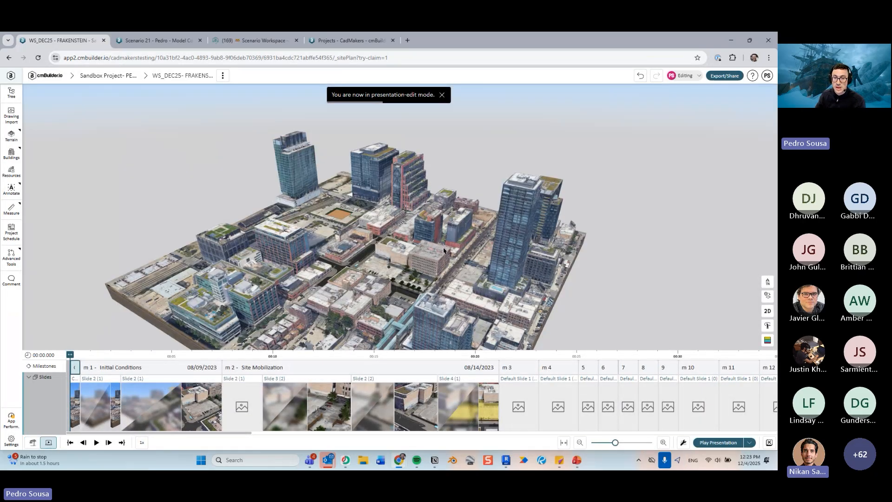
{"action": "right_click_drag", "start_coordinate": [444, 253], "coordinate": [332, 278]}
{"action": "scroll", "coordinate": [332, 278], "scroll_direction": "up", "scroll_amount": 3}
{"action": "left_click_drag", "start_coordinate": [332, 278], "coordinate": [387, 254]}
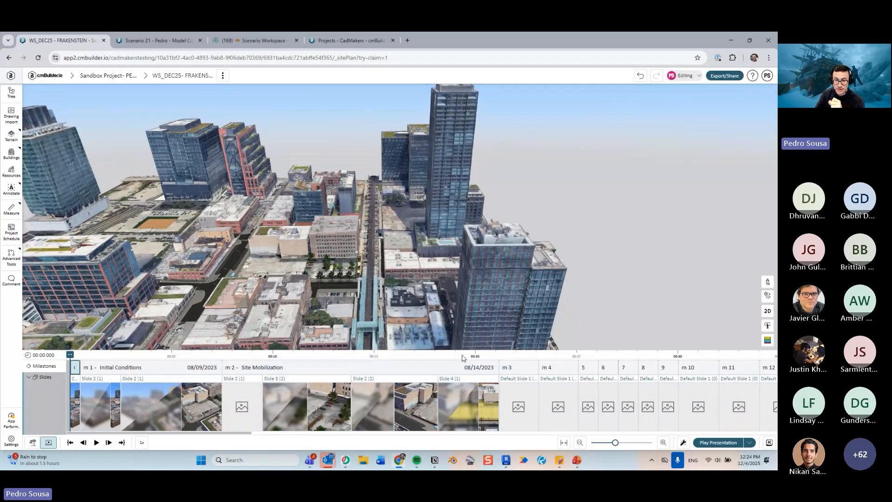
- Move along the timeline to the Clear Site slide and add a callout reading "Hello!" above the site
{"action": "left_click_drag", "start_coordinate": [69, 356], "coordinate": [486, 363]}
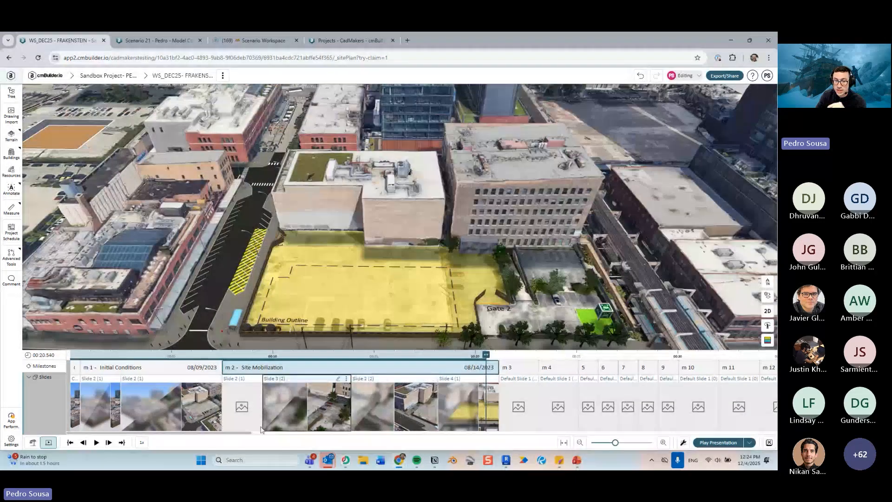
{"action": "left_click_drag", "start_coordinate": [238, 433], "coordinate": [333, 434]}
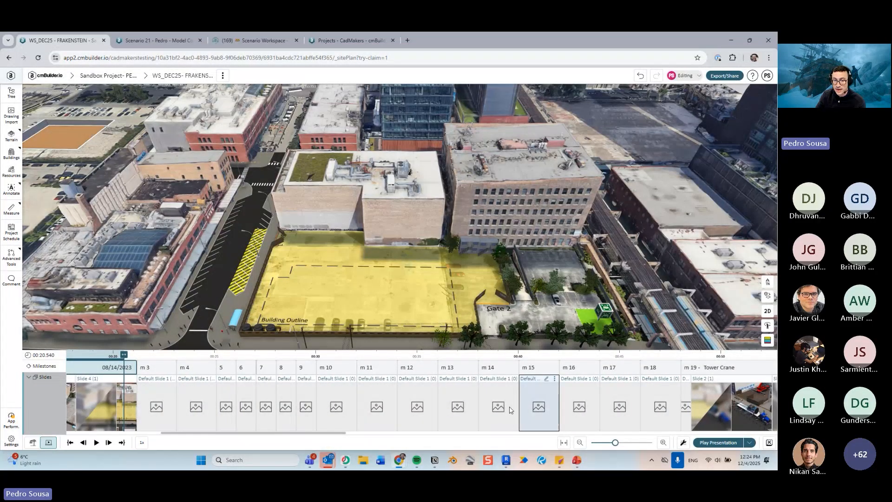
{"action": "left_click_drag", "start_coordinate": [122, 365], "coordinate": [482, 370]}
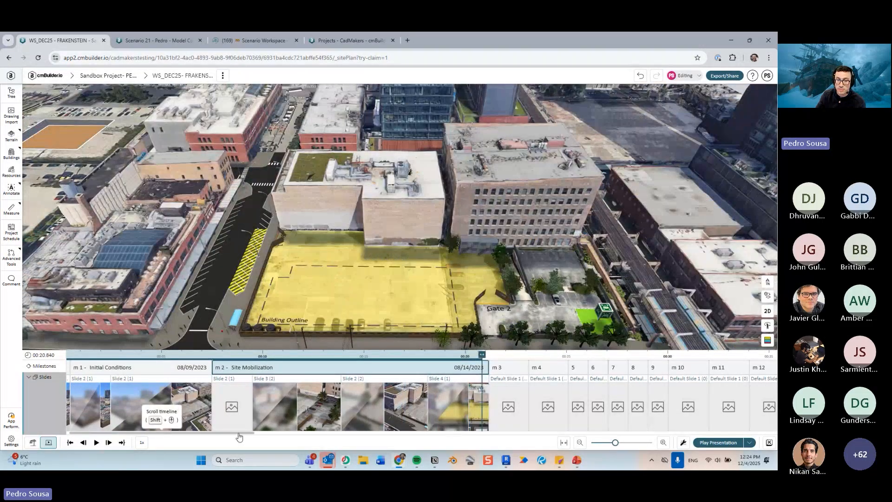
{"action": "left_click_drag", "start_coordinate": [239, 437], "coordinate": [332, 438]}
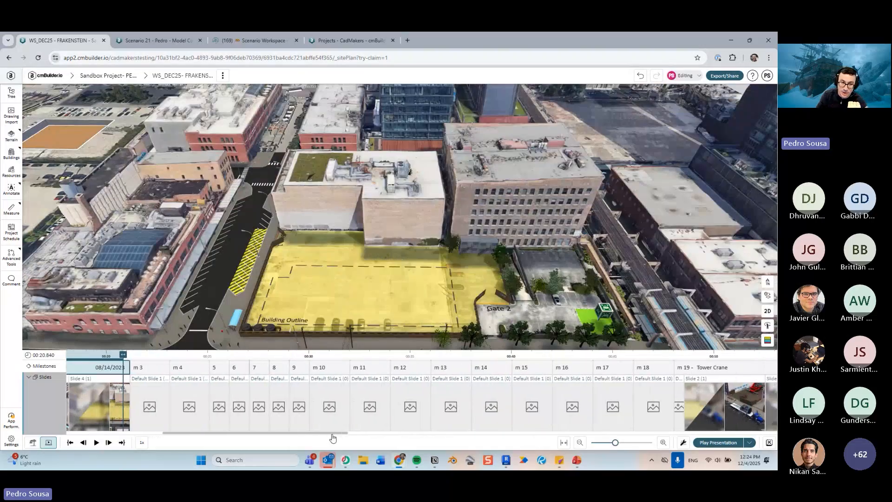
{"action": "left_click", "coordinate": [96, 442]}
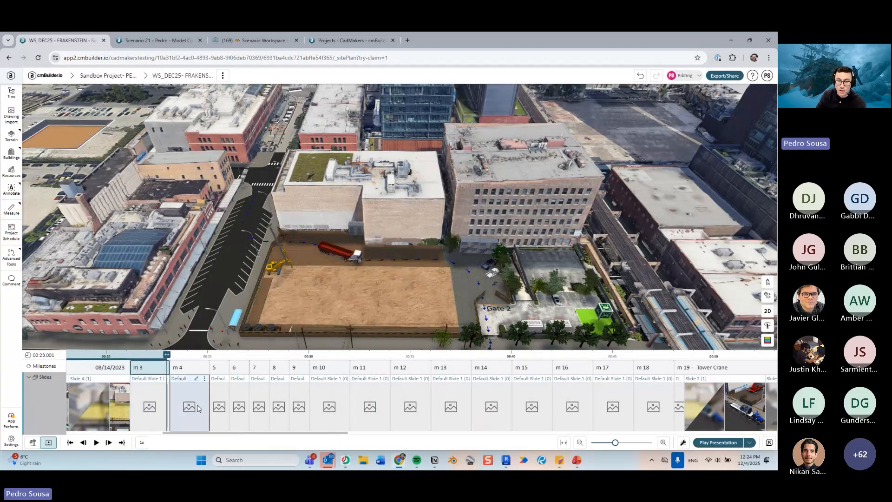
{"action": "left_click", "coordinate": [158, 401]}
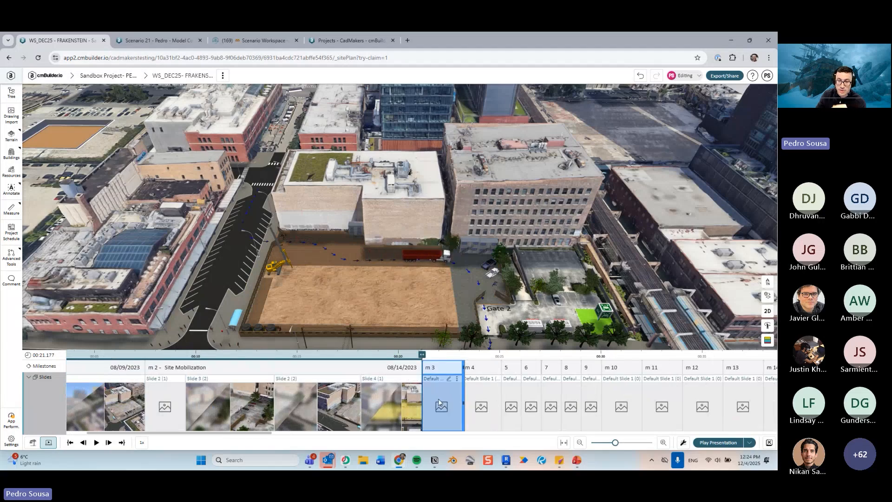
{"action": "double_click", "coordinate": [439, 398]}
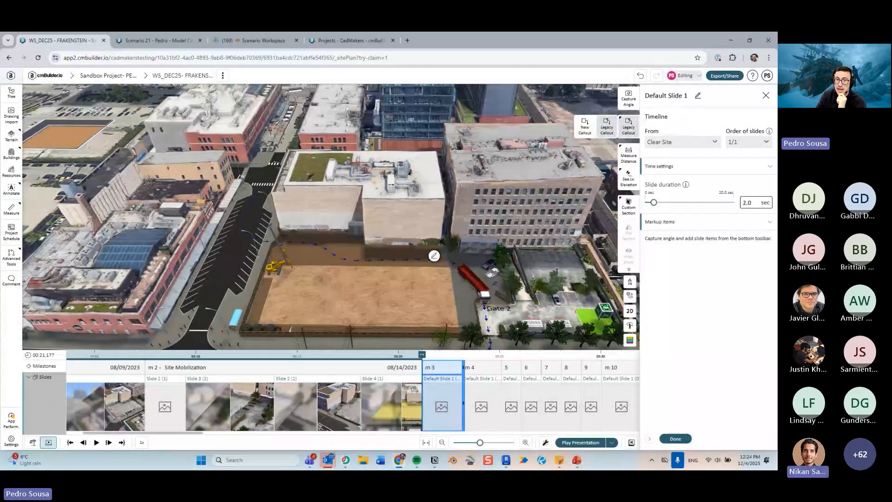
{"action": "left_click", "coordinate": [362, 293]}
{"action": "left_click", "coordinate": [695, 148]}
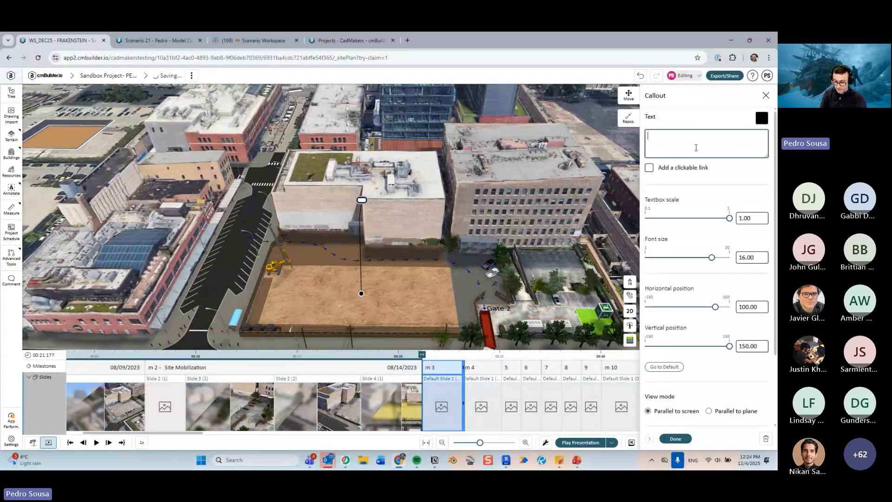
{"action": "type", "text": "Hello!"}
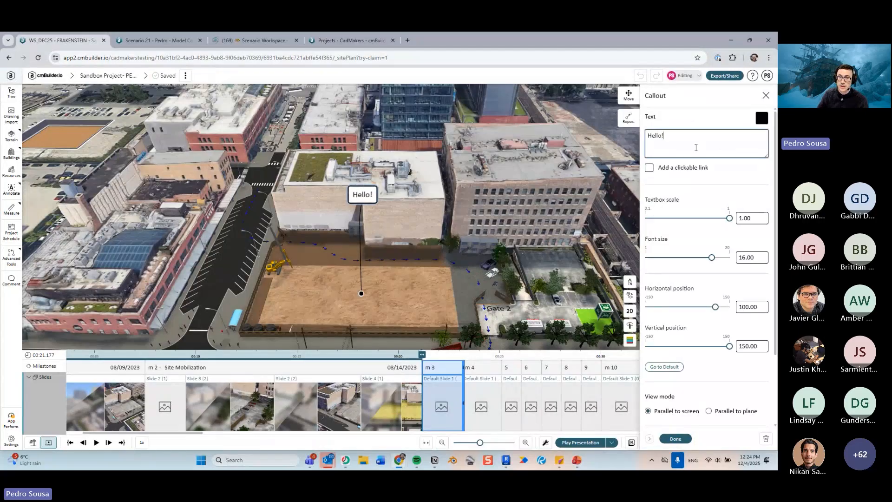
{"action": "left_click", "coordinate": [687, 440]}
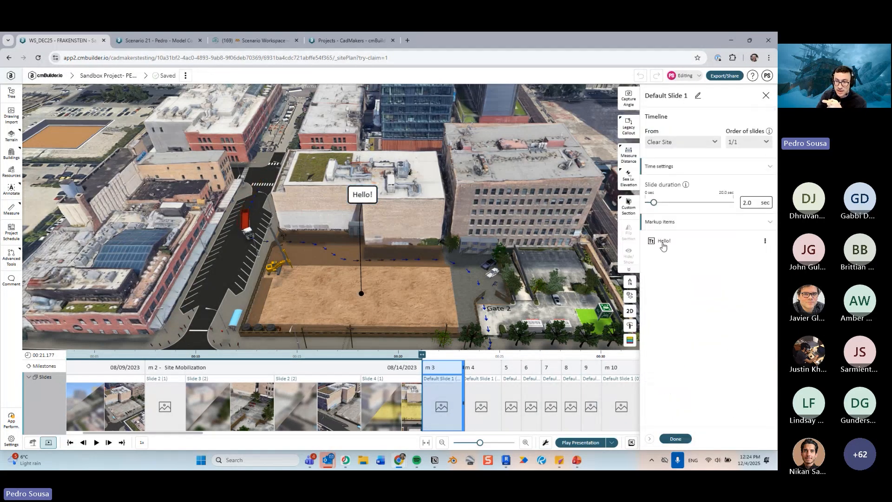
{"action": "left_click", "coordinate": [676, 439]}
- Preview the presentation playback from Site Mobilization through the new callout, then pause it
{"action": "left_click_drag", "start_coordinate": [422, 355], "coordinate": [406, 361]}
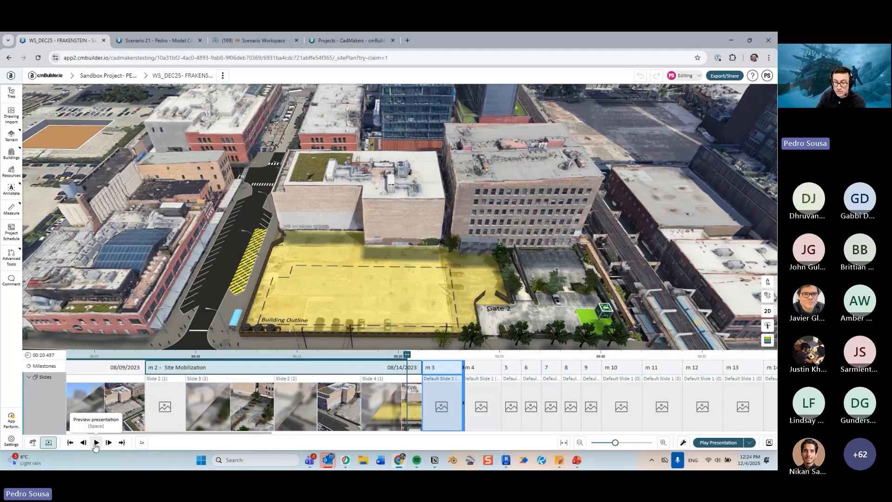
{"action": "left_click", "coordinate": [97, 443]}
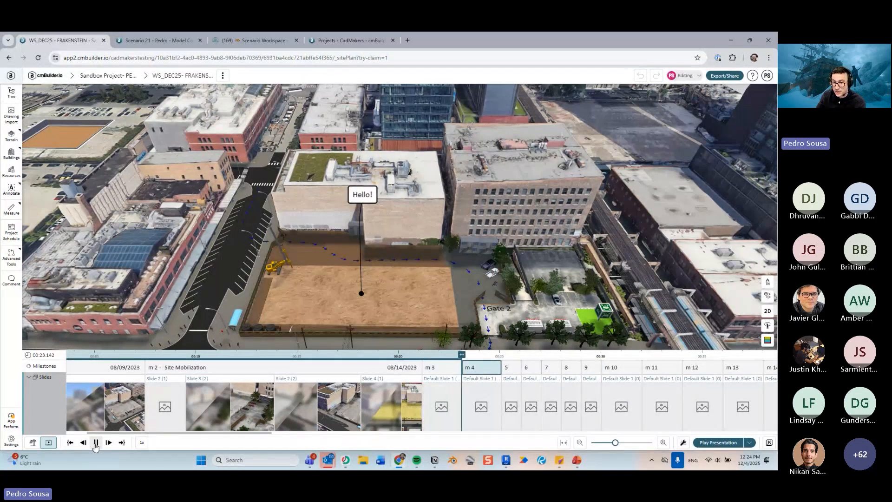
{"action": "left_click", "coordinate": [96, 443]}
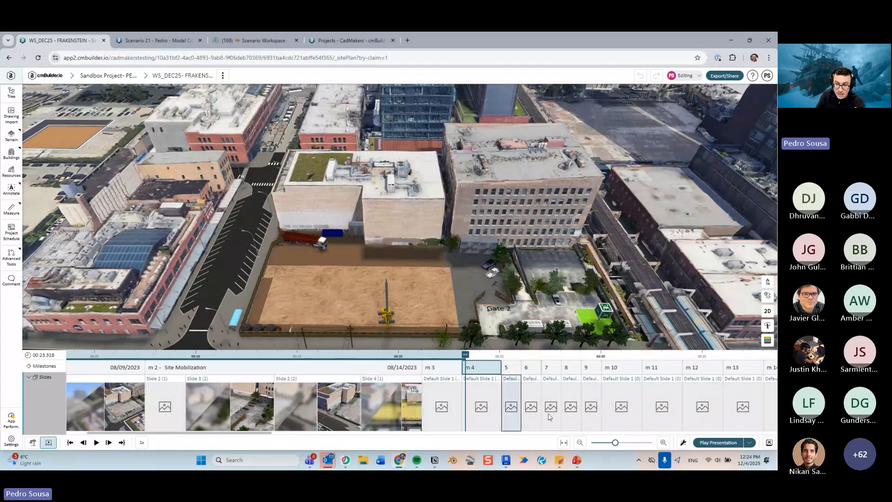
- Capture the current camera angle into a default slide for the Bulk Excavation 2 milestone
{"action": "left_click", "coordinate": [557, 357]}
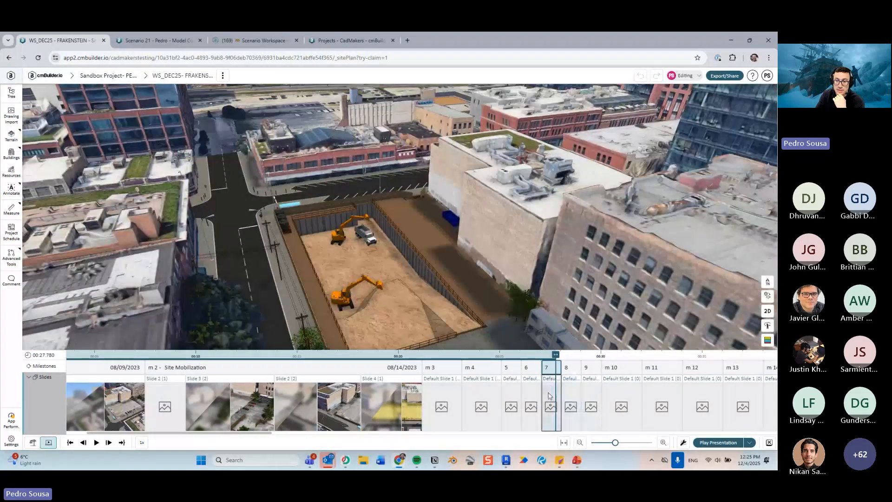
{"action": "left_click", "coordinate": [549, 396]}
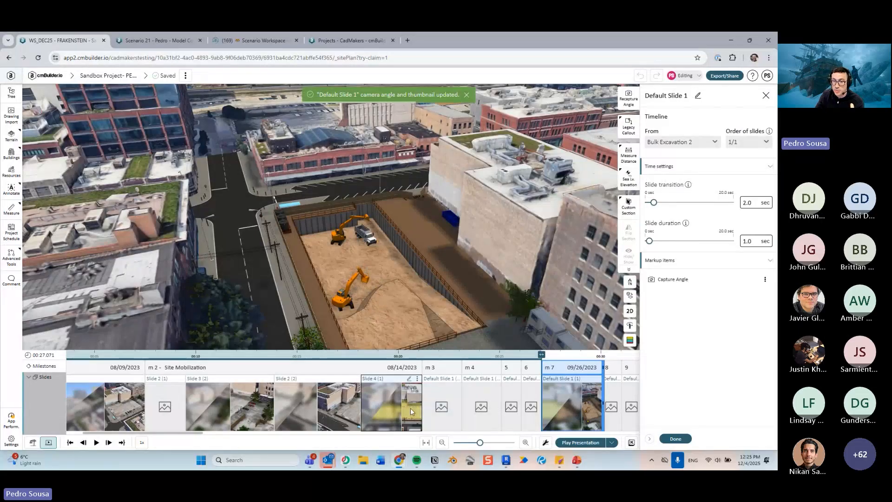
{"action": "left_click", "coordinate": [676, 438]}
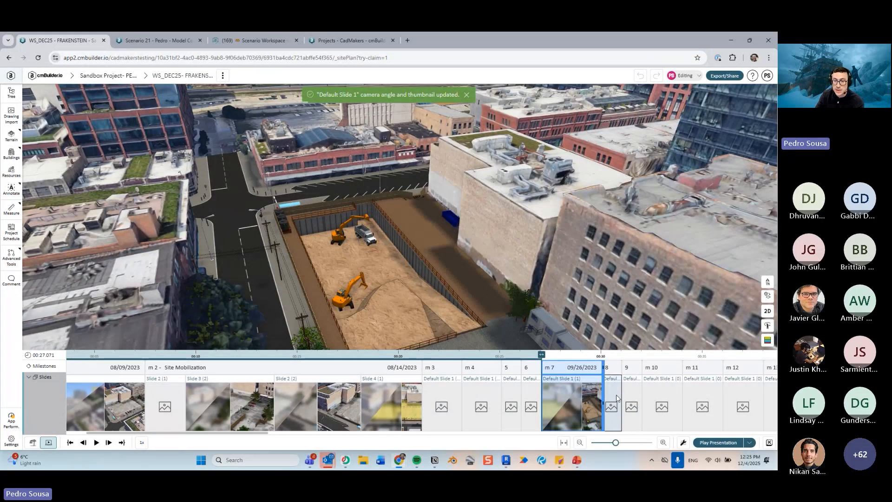
- Open the slide settings of the Bulk Excavation 3 default slide and of Site Mobilization's Slide 4
{"action": "left_click_drag", "start_coordinate": [614, 407], "coordinate": [433, 397]}
{"action": "double_click", "coordinate": [432, 397]}
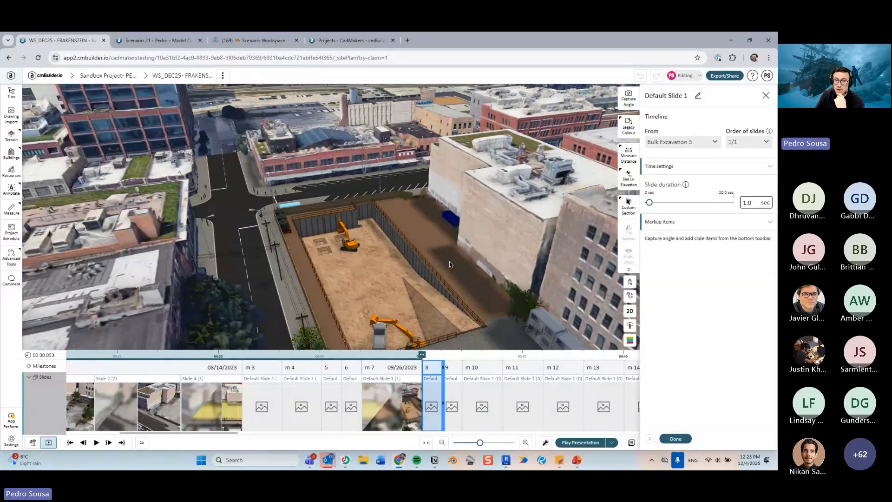
{"action": "left_click", "coordinate": [234, 403]}
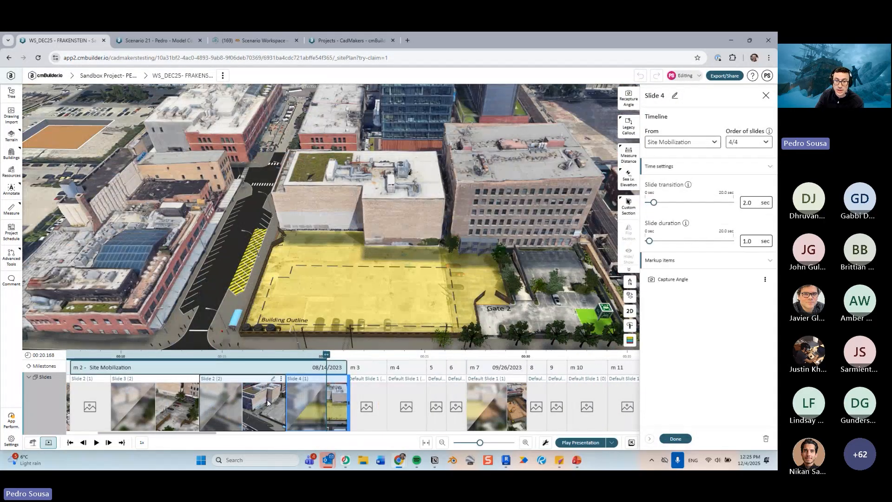
- Capture the current camera angle into the Bulk Excavation 3 default slide and close its settings
{"action": "left_click", "coordinate": [539, 408]}
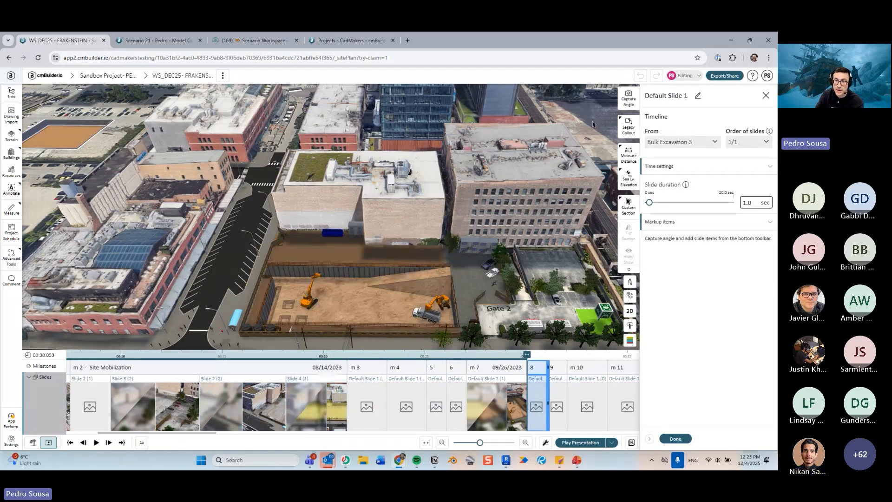
{"action": "left_click", "coordinate": [627, 98]}
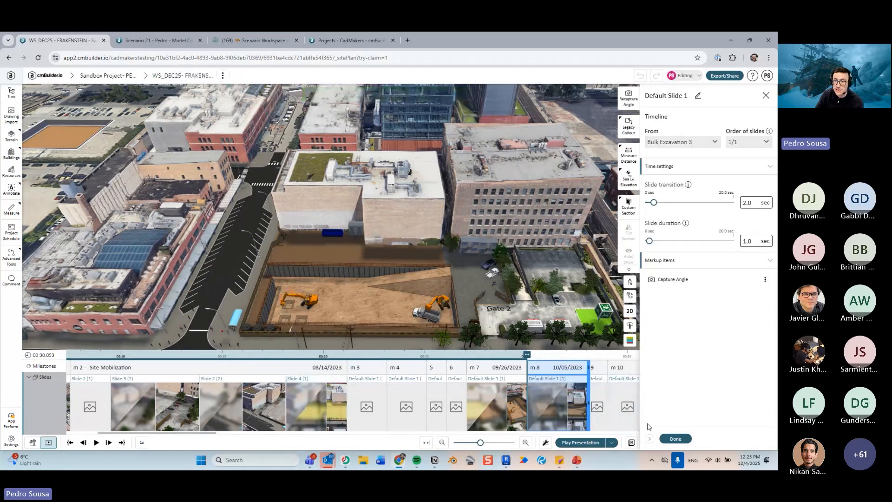
{"action": "left_click", "coordinate": [675, 439]}
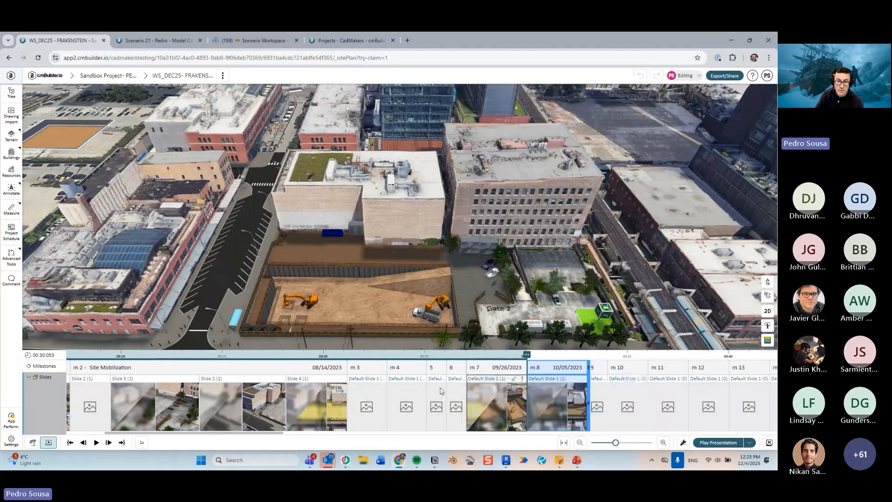
- Scroll the timeline to the Pour P1 Verticles milestone and capture the camera angle into its default slide
{"action": "left_click", "coordinate": [191, 399]}
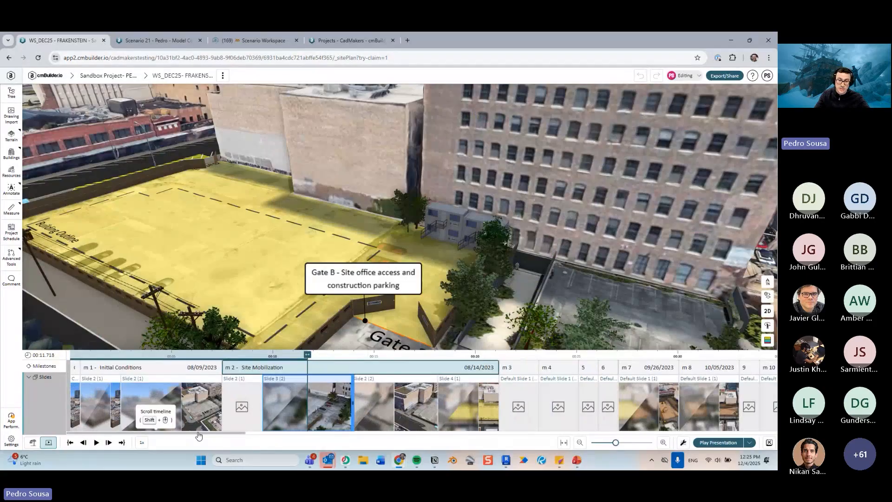
{"action": "left_click_drag", "start_coordinate": [198, 436], "coordinate": [318, 434]}
{"action": "left_click", "coordinate": [342, 400]}
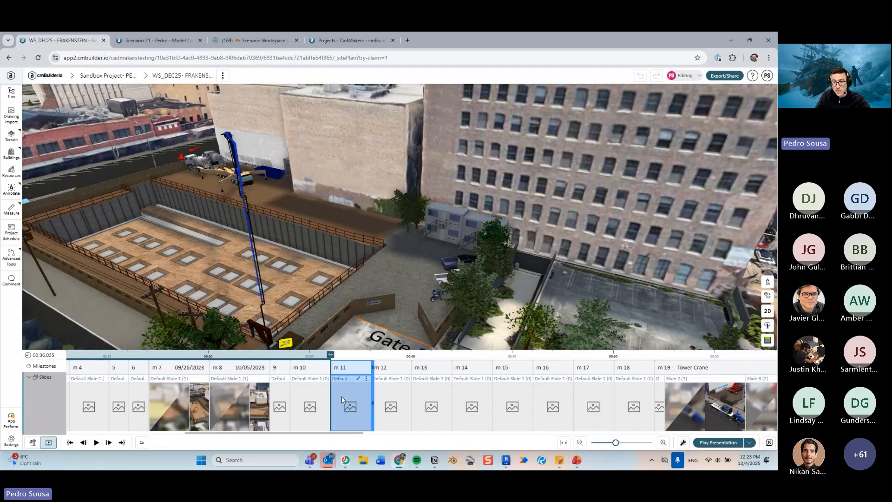
{"action": "left_click", "coordinate": [429, 407]}
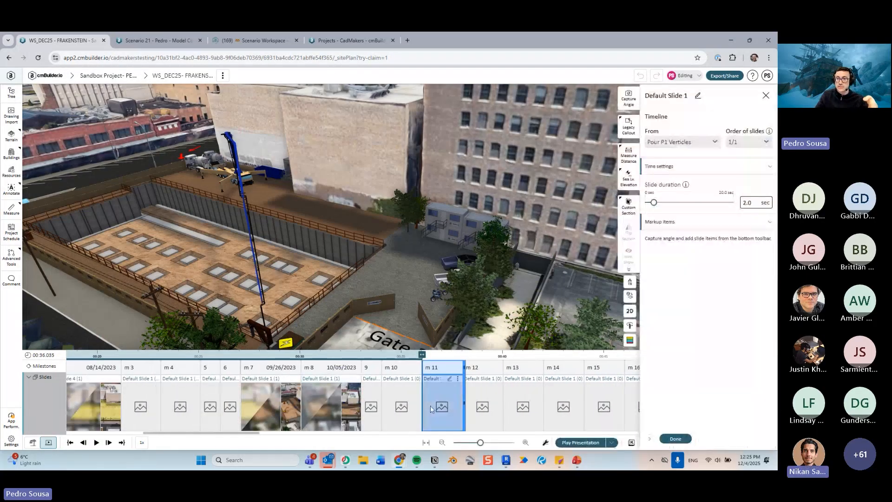
{"action": "left_click", "coordinate": [631, 107]}
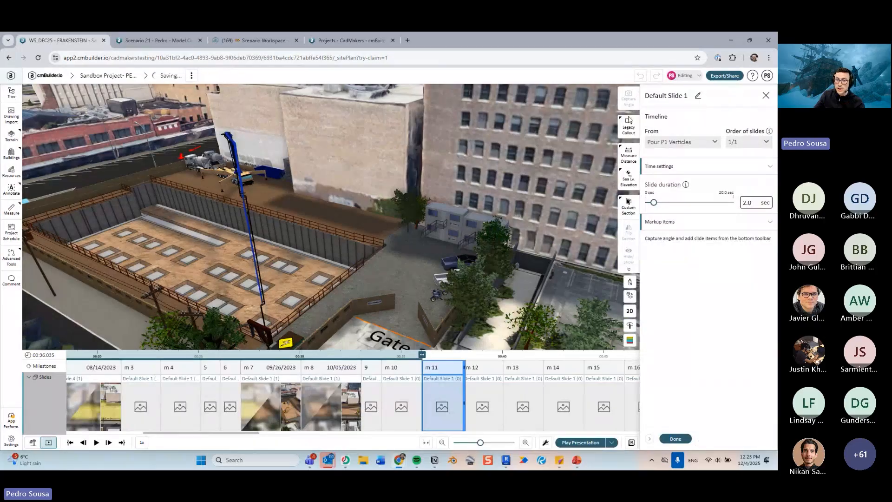
- Remove the captured angle from the Pour P1 Verticles slide's markup items and close its settings
{"action": "scroll", "coordinate": [322, 136], "scroll_direction": "down", "scroll_amount": 3}
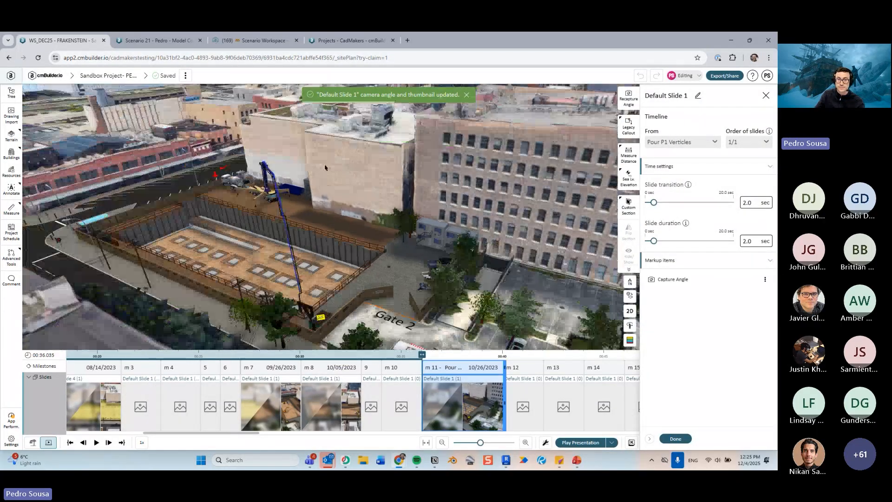
{"action": "left_click_drag", "start_coordinate": [324, 162], "coordinate": [617, 245]}
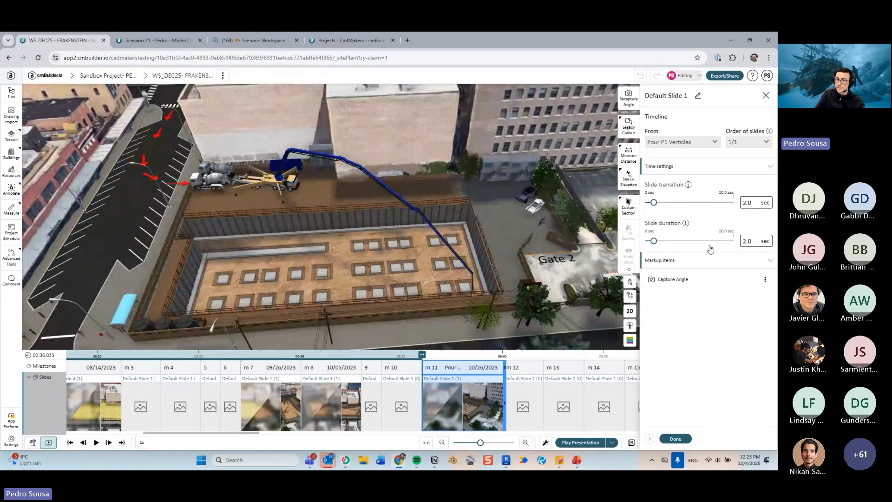
{"action": "left_click", "coordinate": [765, 280]}
{"action": "left_click", "coordinate": [739, 314]}
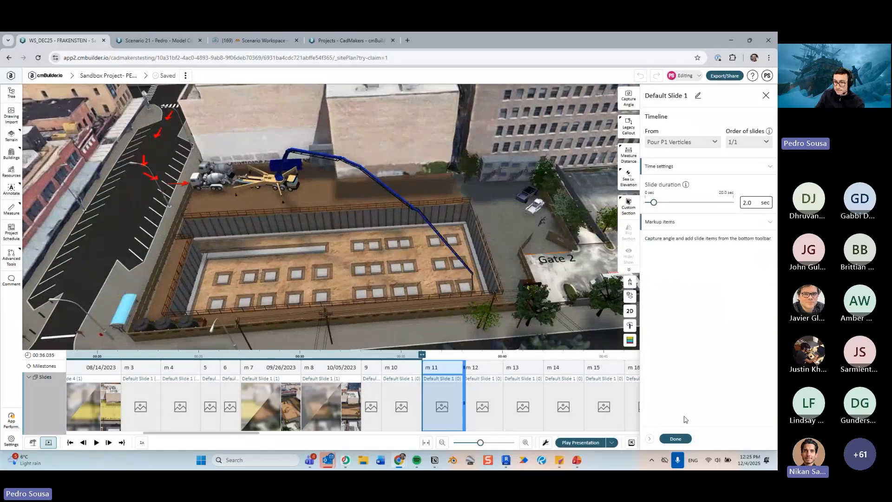
{"action": "left_click", "coordinate": [680, 437]}
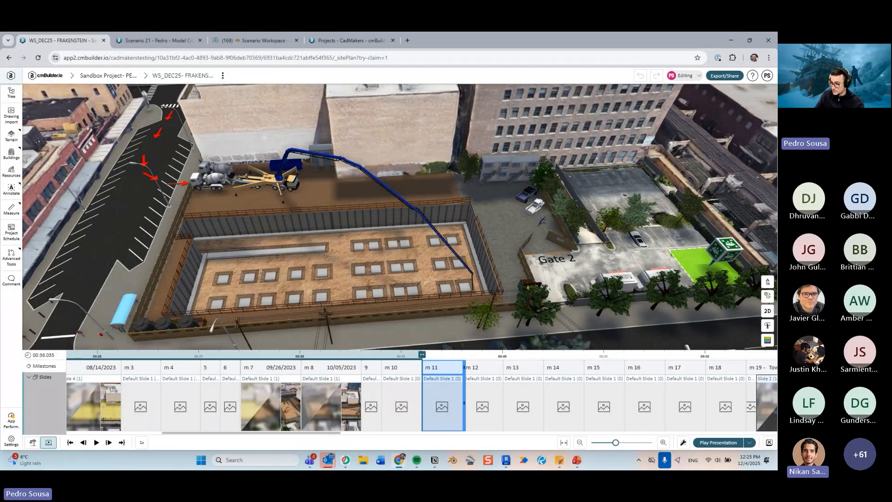
- Open the presentation video export from the sharing options
{"action": "middle_click_drag", "start_coordinate": [626, 215], "coordinate": [657, 201]}
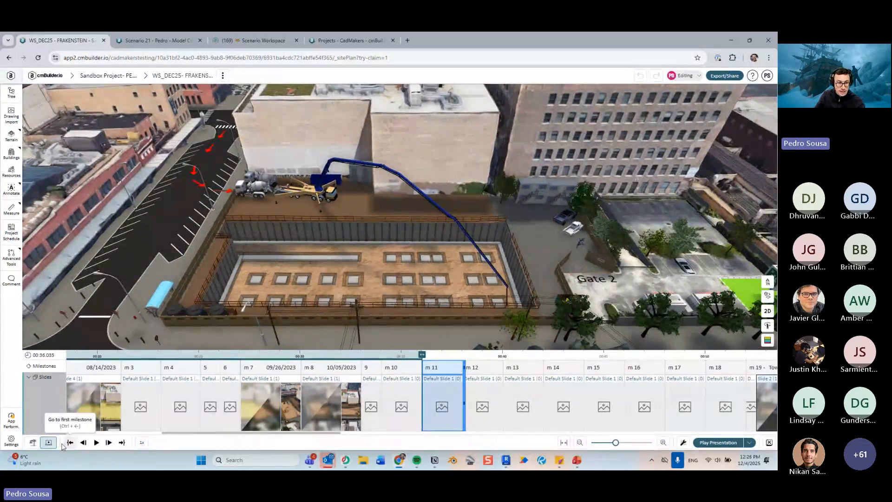
{"action": "left_click", "coordinate": [32, 443]}
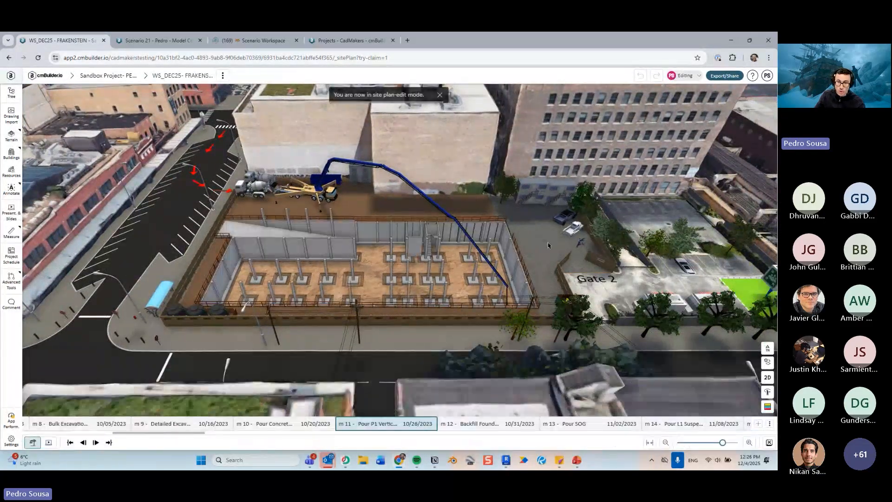
{"action": "left_click", "coordinate": [724, 75]}
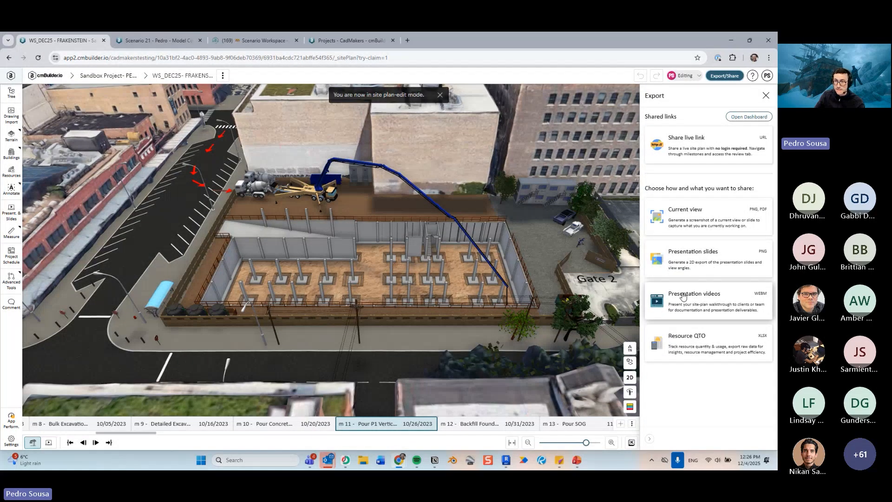
{"action": "left_click", "coordinate": [48, 443]}
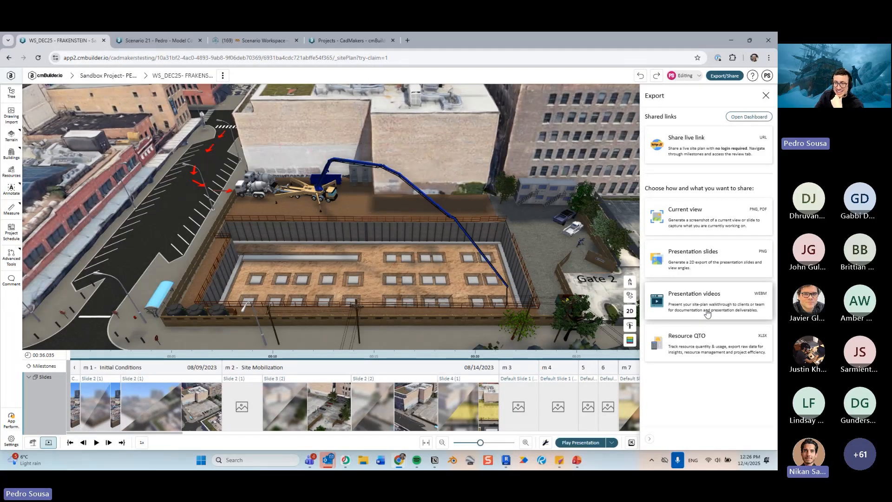
{"action": "left_click", "coordinate": [707, 313]}
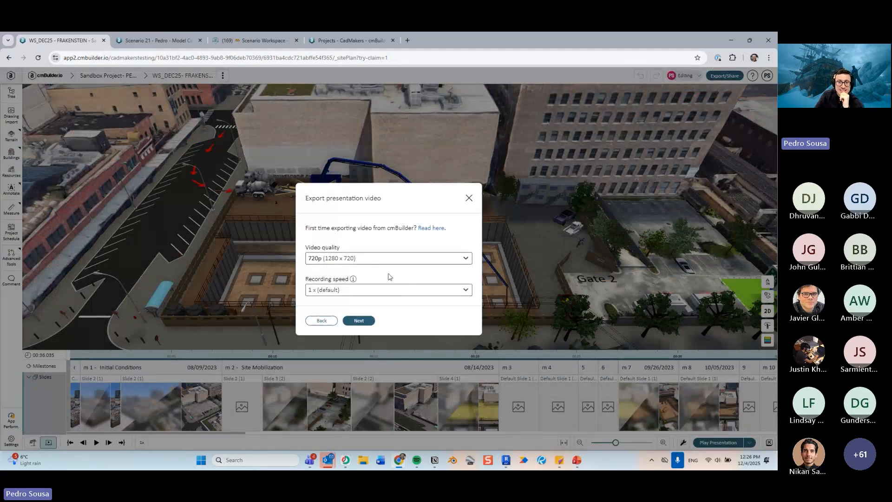
- Set the video quality to 1080p (1920 x 1080) and continue the presentation video export
{"action": "left_click", "coordinate": [441, 258]}
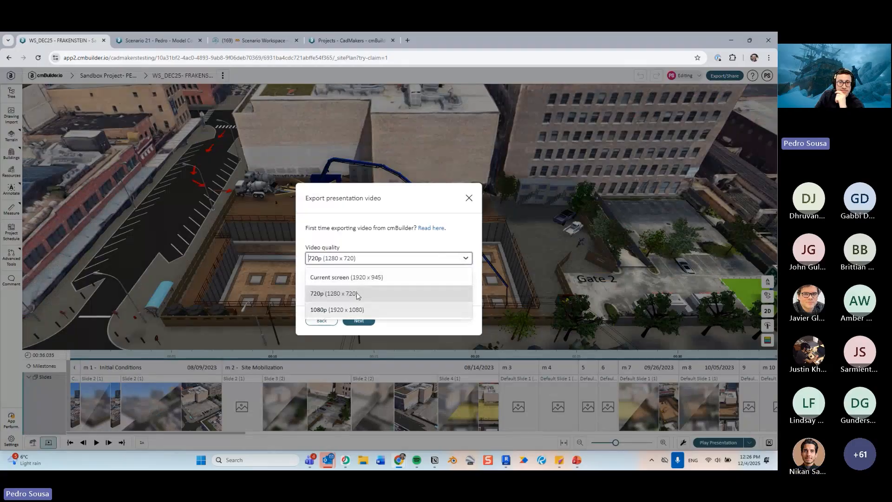
{"action": "left_click", "coordinate": [353, 310]}
{"action": "left_click", "coordinate": [360, 319]}
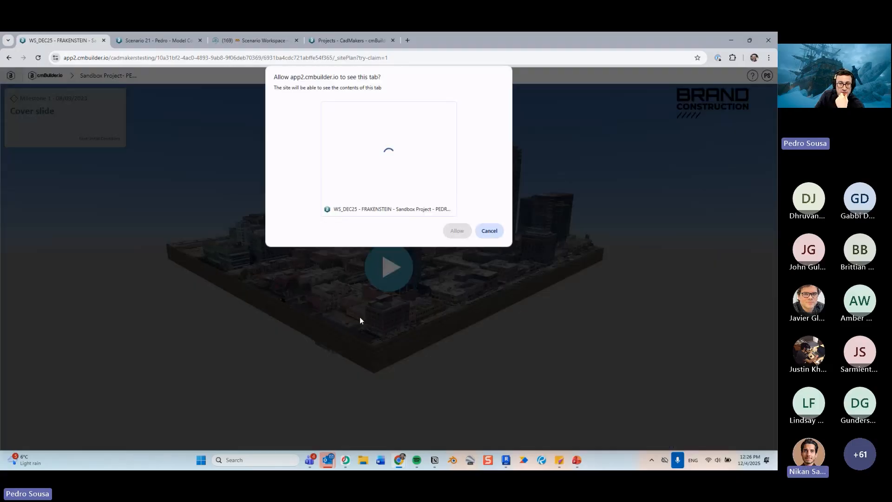
- Allow the tab to be shared for recording, then stop sharing to cancel the video recording
{"action": "left_click", "coordinate": [467, 233]}
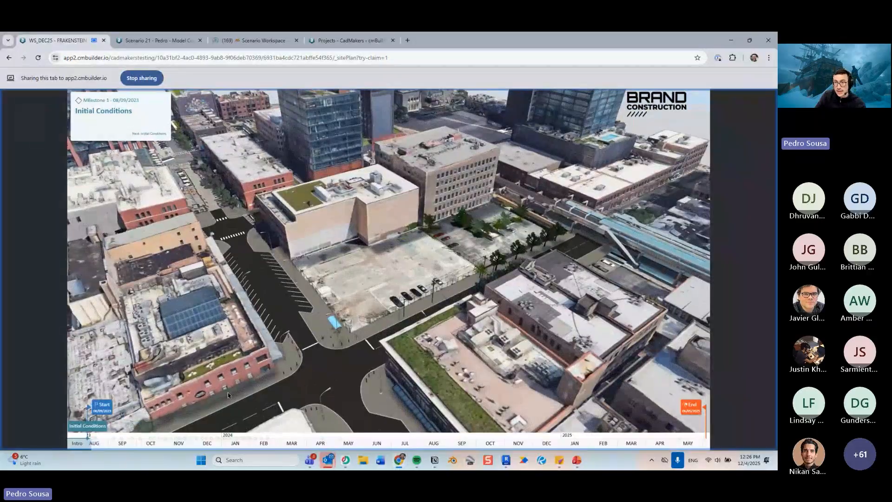
{"action": "left_click", "coordinate": [141, 78]}
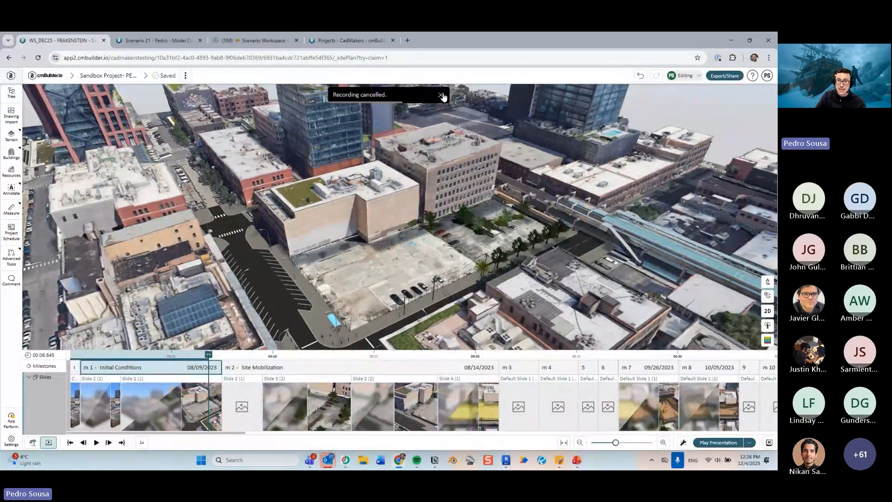
{"action": "left_click", "coordinate": [441, 95]}
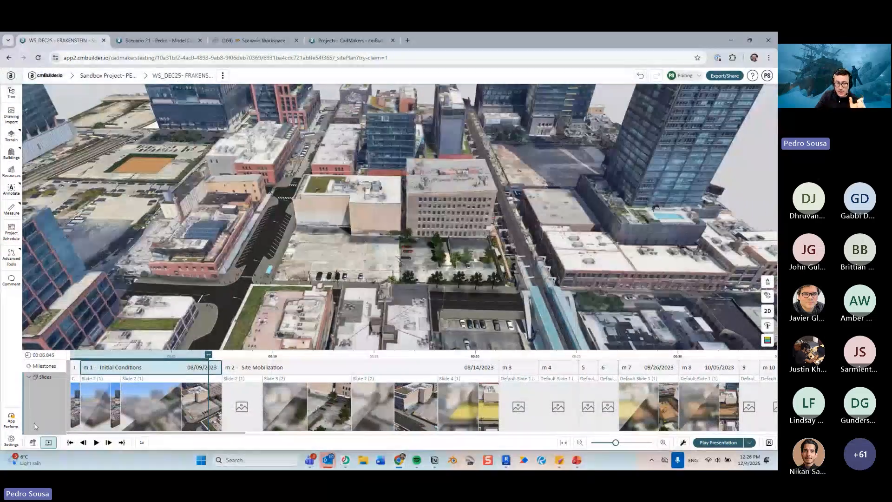
- Reopen the presentation video export to review the recording speed options, then close the dialog
{"action": "left_click", "coordinate": [33, 442]}
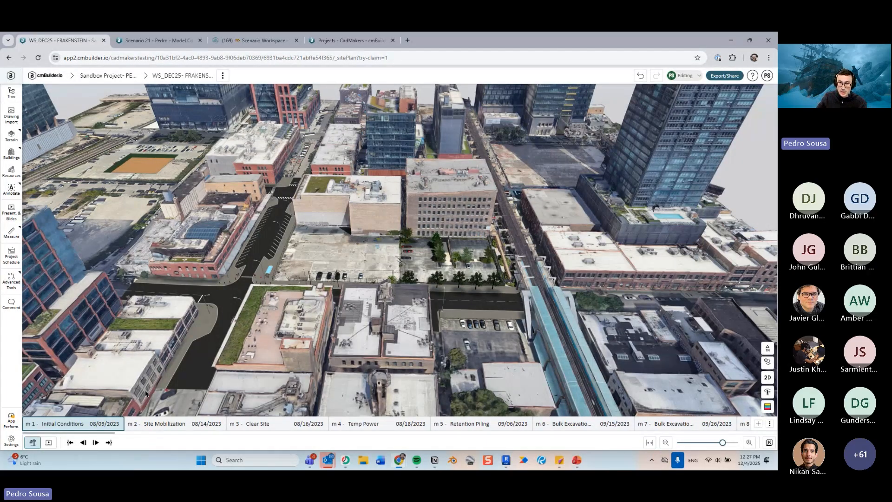
{"action": "scroll", "coordinate": [356, 277], "scroll_direction": "up", "scroll_amount": 5}
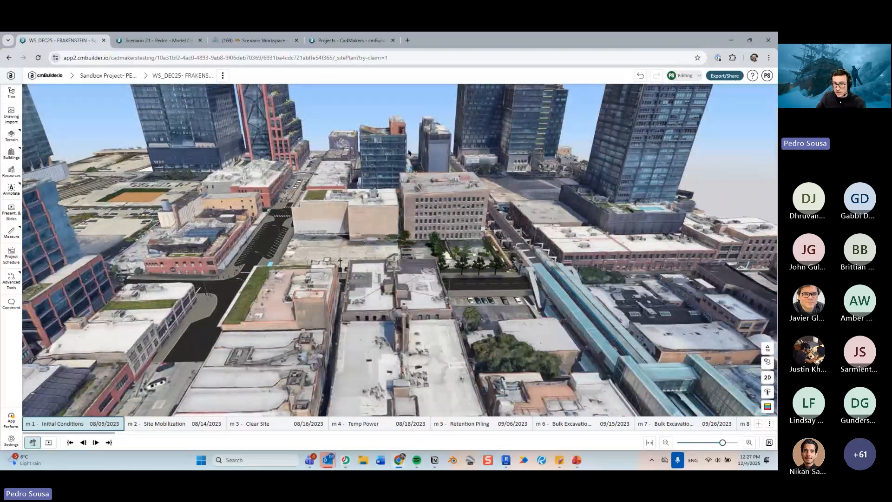
{"action": "right_click_drag", "start_coordinate": [407, 151], "coordinate": [398, 211]}
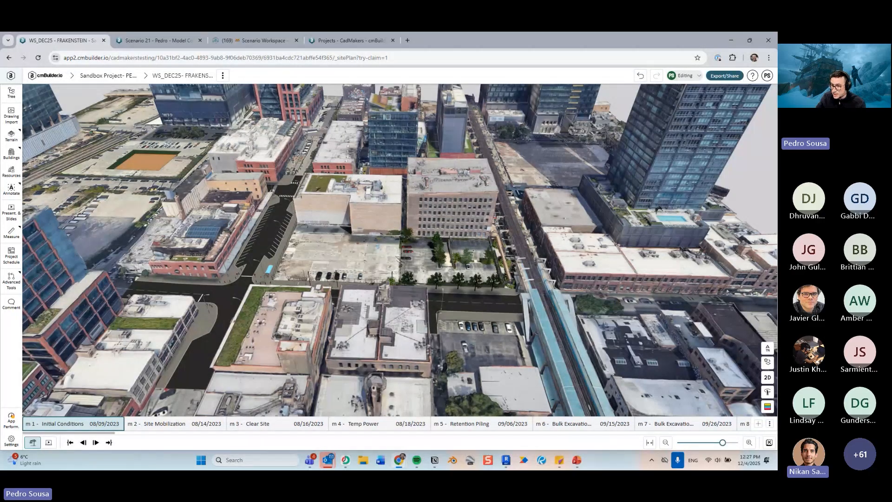
{"action": "left_click", "coordinate": [725, 76]}
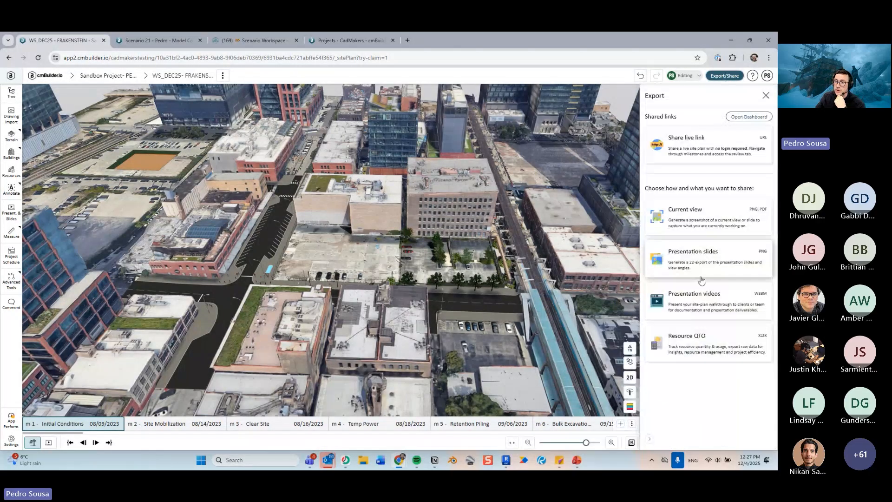
{"action": "left_click", "coordinate": [702, 300]}
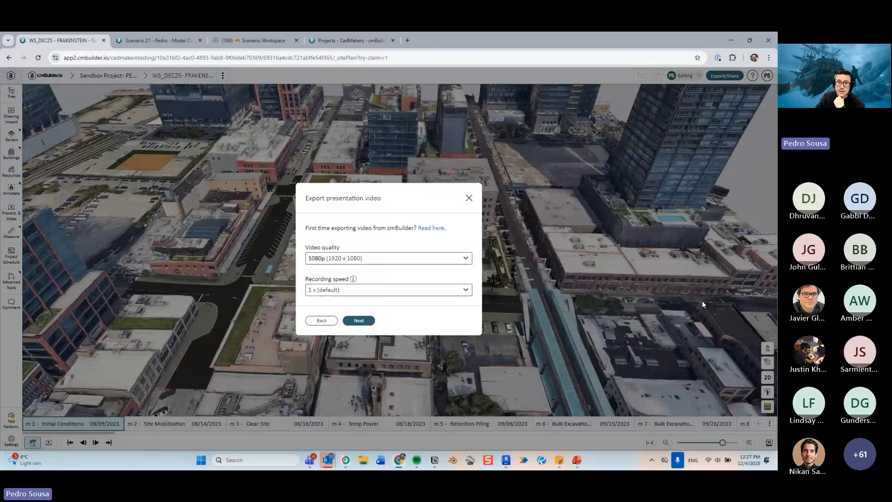
{"action": "left_click", "coordinate": [392, 291]}
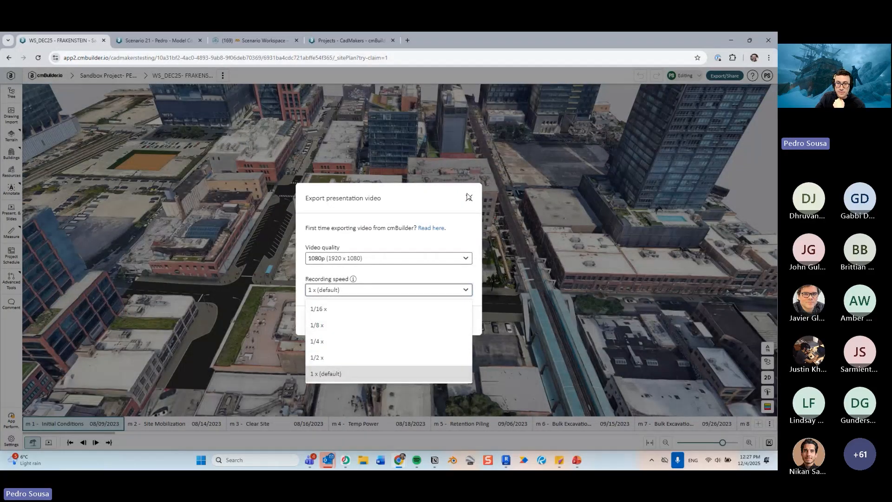
{"action": "left_click", "coordinate": [470, 199]}
{"action": "left_click", "coordinate": [470, 199]}
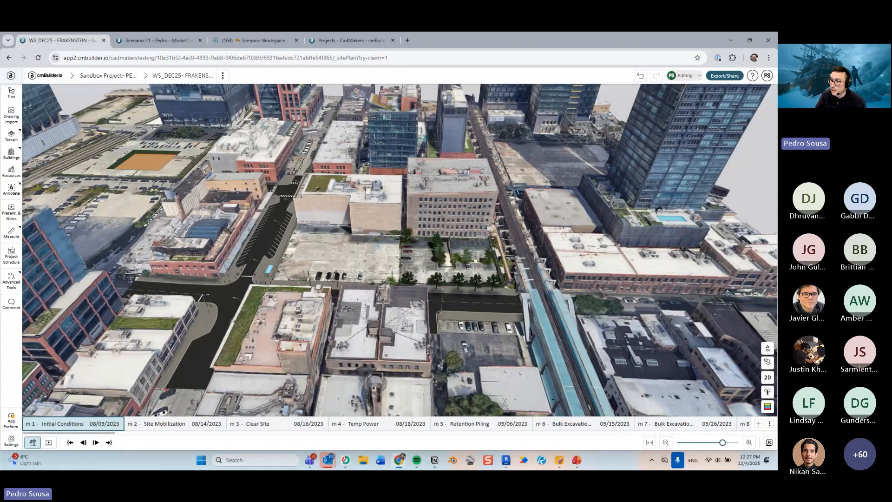
- Switch to the slide deck, resume the slideshow from the Highlights slide and advance one slide
{"action": "key", "text": "alt+Tab"}
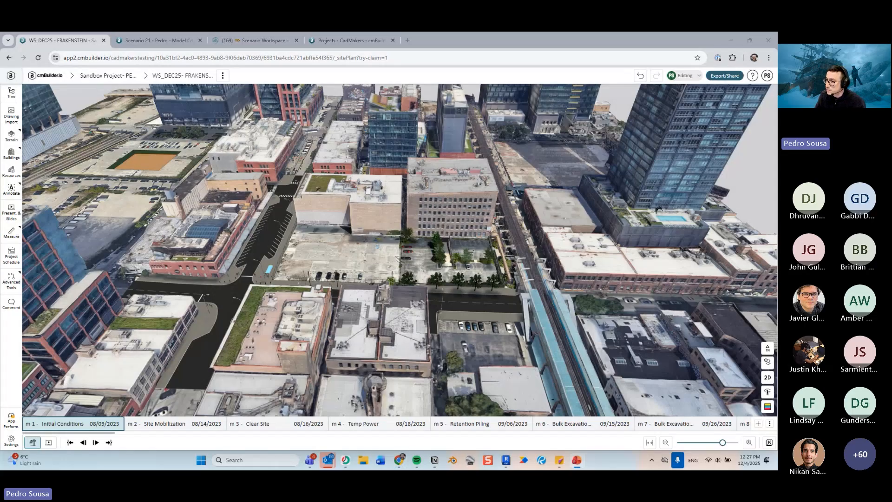
{"action": "key", "text": "shift+F5"}
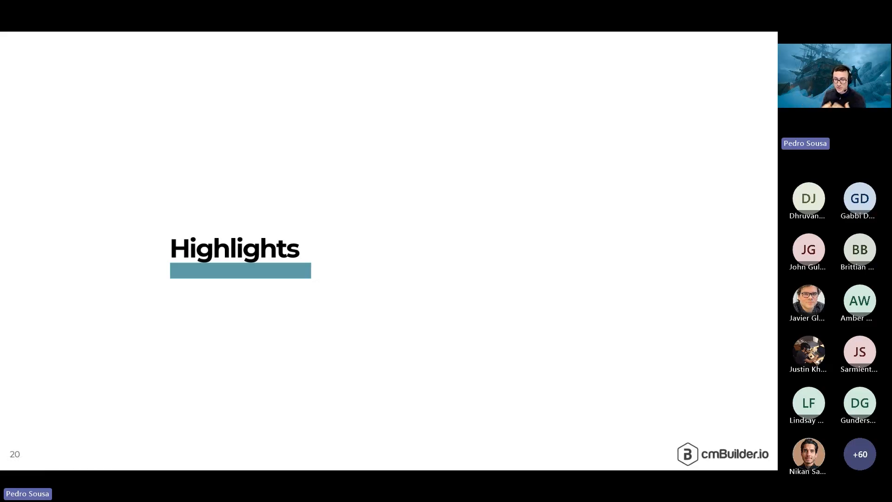
{"action": "key", "text": "Right"}
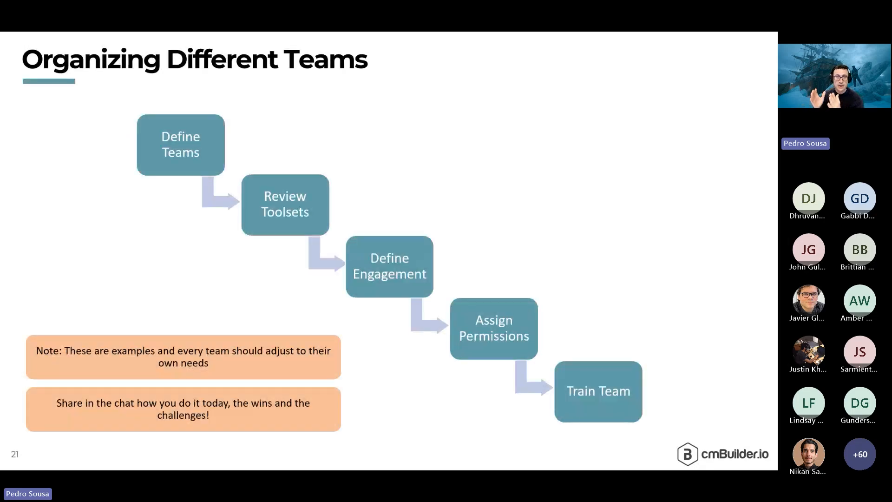
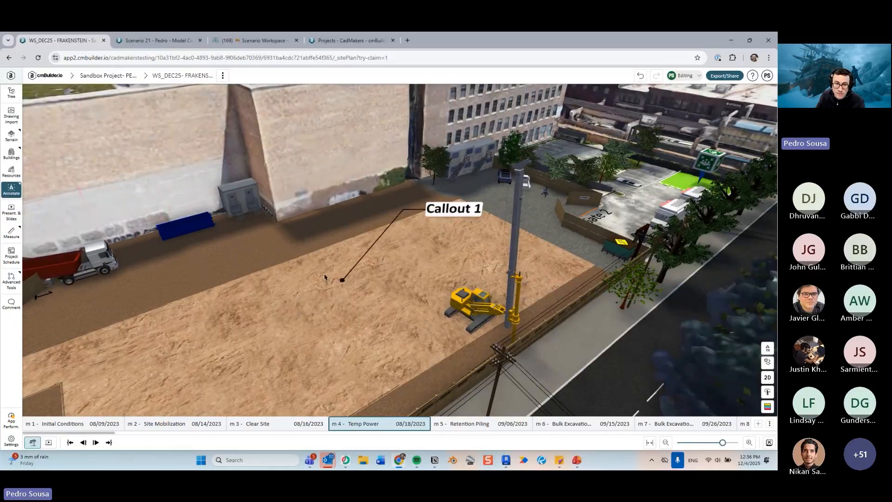
- Attach the existing callout's leader to the pile driver drill rig in the excavation
{"action": "scroll", "coordinate": [468, 302], "scroll_direction": "down", "scroll_amount": 5}
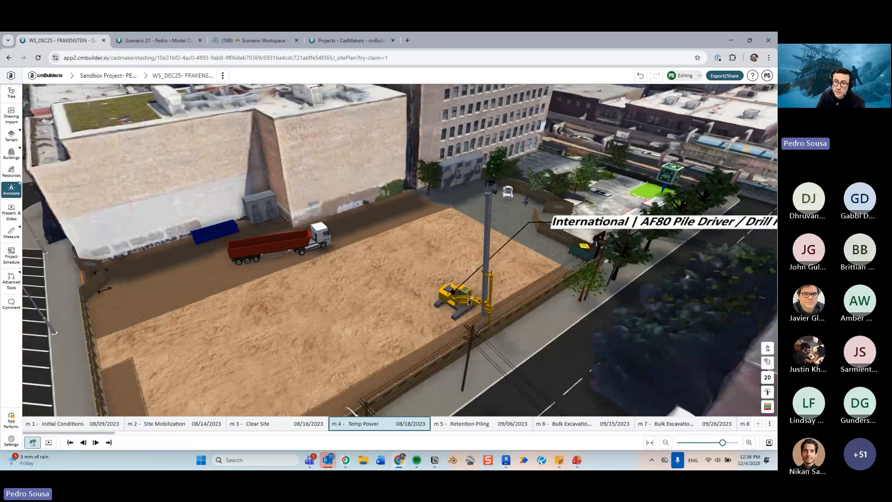
{"action": "middle_click_drag", "start_coordinate": [465, 301], "coordinate": [421, 313]}
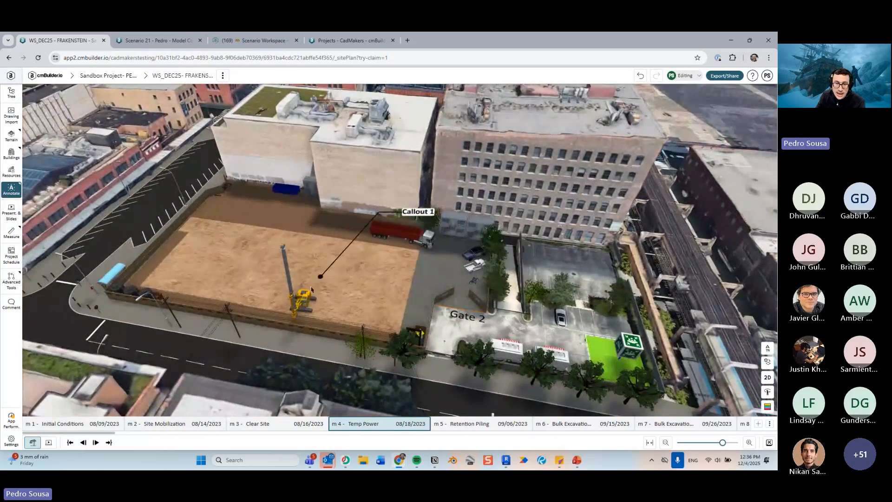
{"action": "middle_click_drag", "start_coordinate": [308, 302], "coordinate": [318, 294]}
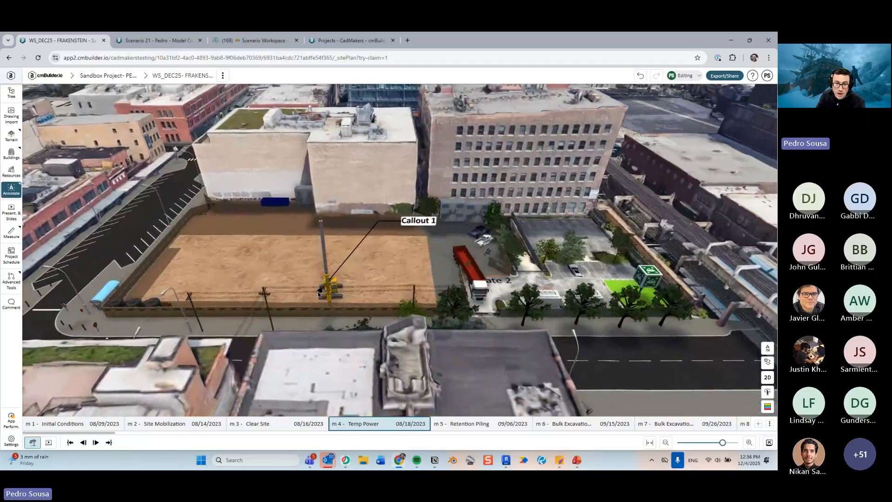
{"action": "left_click", "coordinate": [318, 294]}
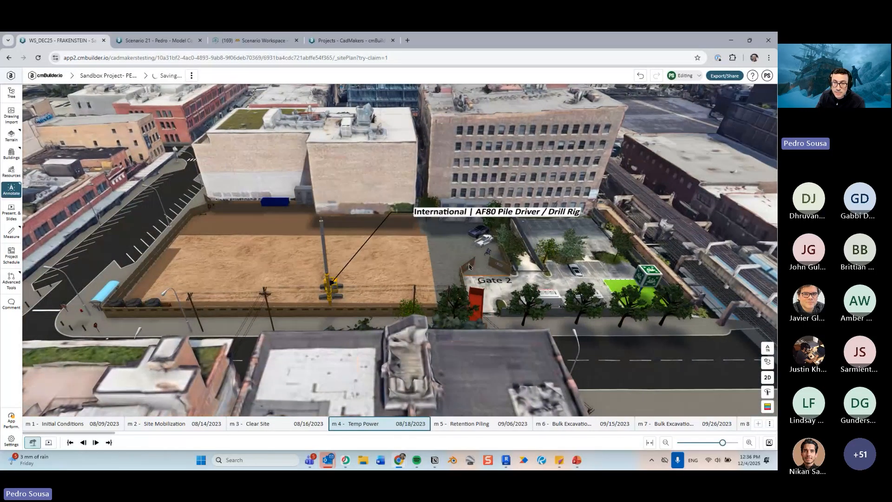
- Open the drill rig callout's Adjust settings and switch Face label to screen on
{"action": "middle_click_drag", "start_coordinate": [504, 265], "coordinate": [369, 287]}
{"action": "scroll", "coordinate": [356, 264], "scroll_direction": "up", "scroll_amount": 5}
{"action": "left_click", "coordinate": [352, 238]}
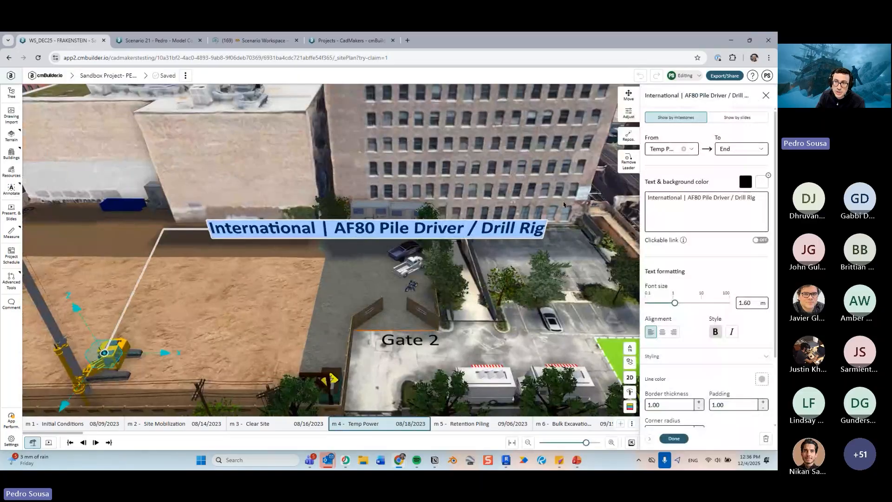
{"action": "scroll", "coordinate": [367, 268], "scroll_direction": "down", "scroll_amount": 4}
{"action": "left_click_drag", "start_coordinate": [337, 266], "coordinate": [369, 249]}
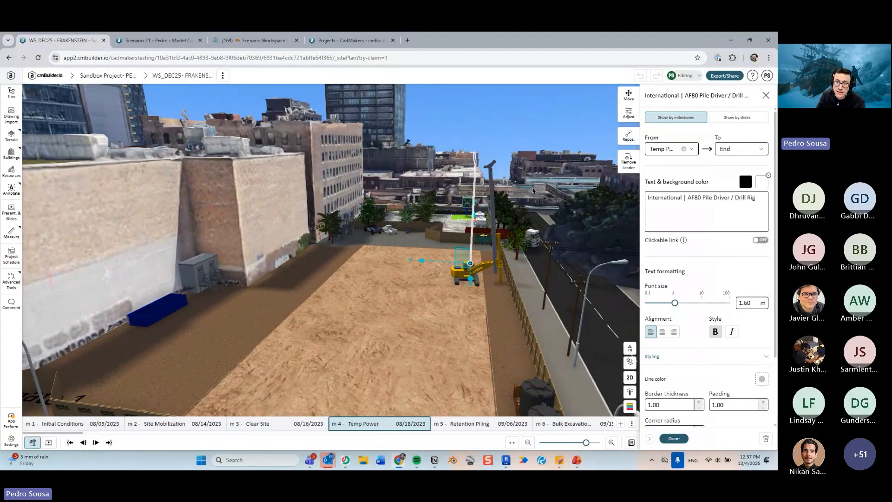
{"action": "left_click_drag", "start_coordinate": [533, 191], "coordinate": [447, 207]}
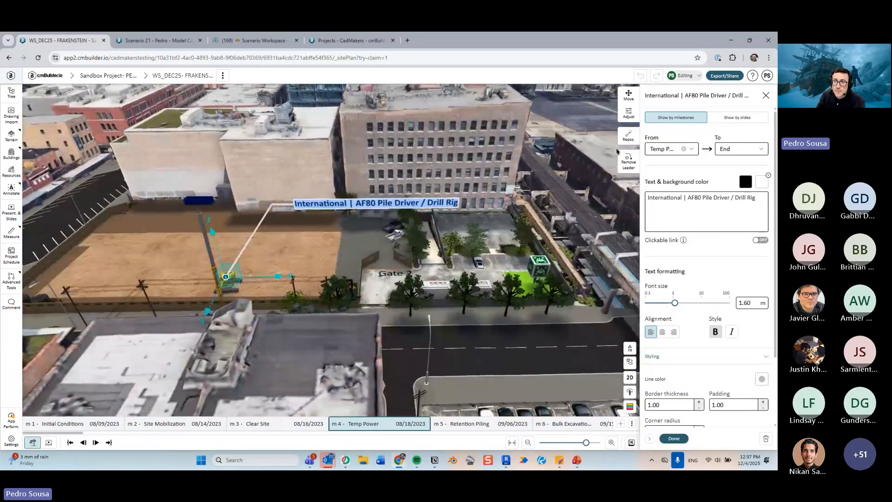
{"action": "left_click", "coordinate": [629, 114]}
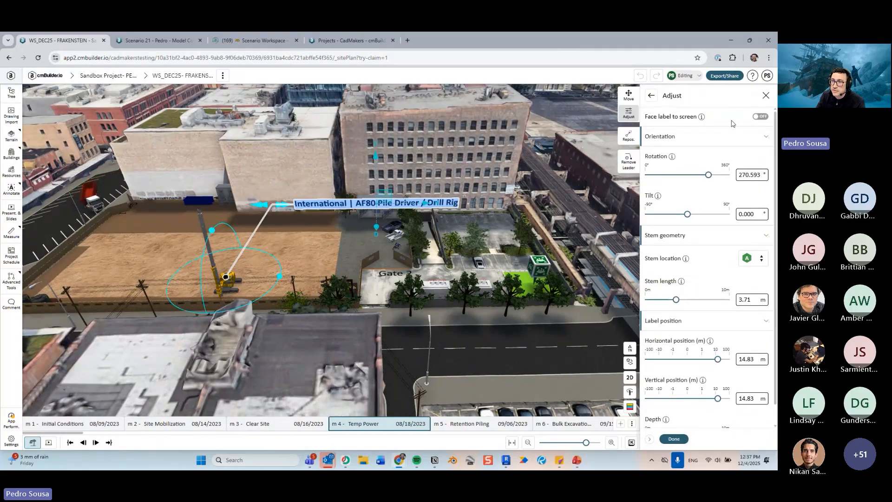
{"action": "left_click", "coordinate": [759, 116]}
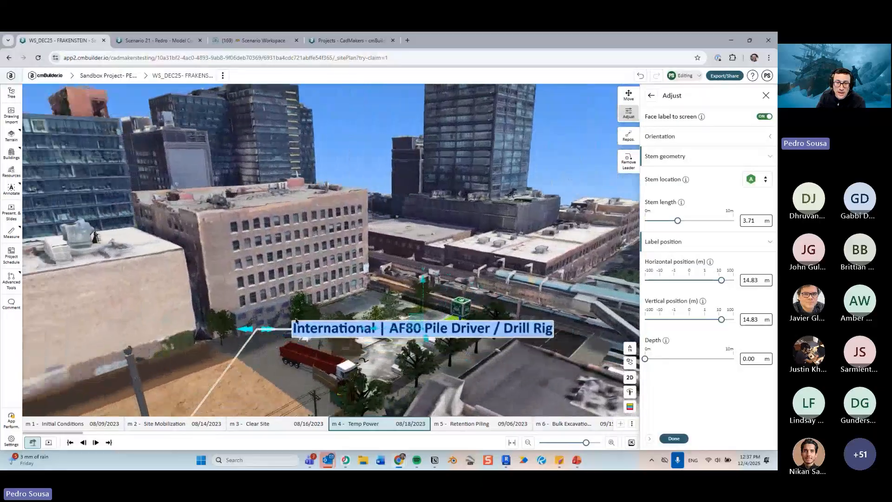
{"action": "mouse_move", "coordinate": [296, 321]}
{"action": "left_mouse_down"}
{"action": "mouse_move", "coordinate": [248, 323]}
{"action": "mouse_move", "coordinate": [283, 323]}
{"action": "mouse_move", "coordinate": [254, 331]}
{"action": "mouse_move", "coordinate": [293, 307]}
{"action": "left_mouse_up"}
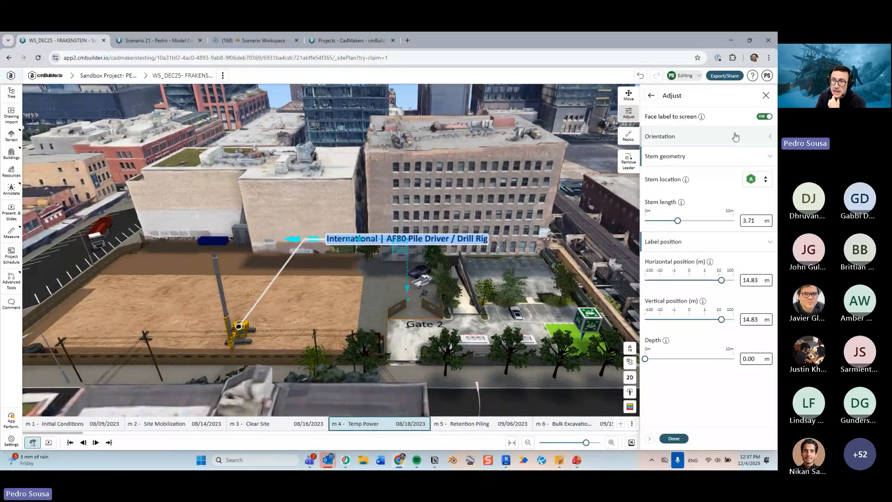
- Switch Face label to screen off, set the callout's rotation to 243°, and return to its properties
{"action": "left_click", "coordinate": [683, 136]}
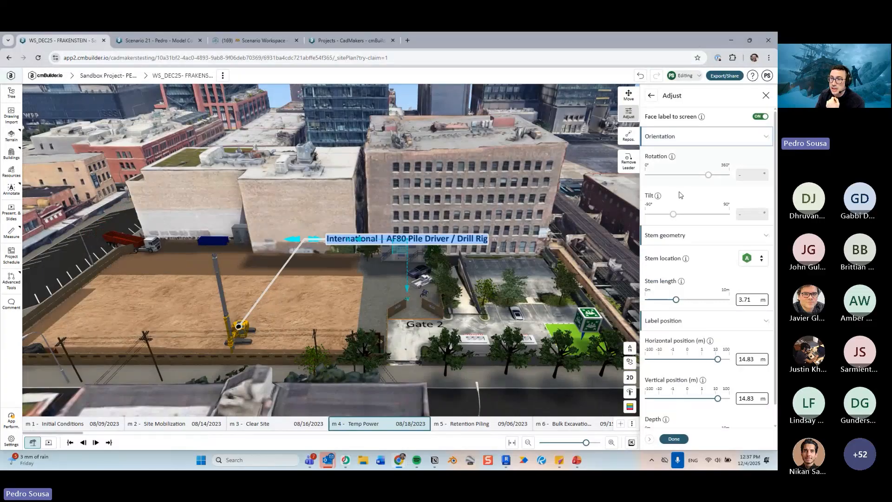
{"action": "left_click", "coordinate": [762, 117]}
{"action": "left_click_drag", "start_coordinate": [717, 175], "coordinate": [702, 176]}
{"action": "left_click_drag", "start_coordinate": [674, 214], "coordinate": [688, 215]}
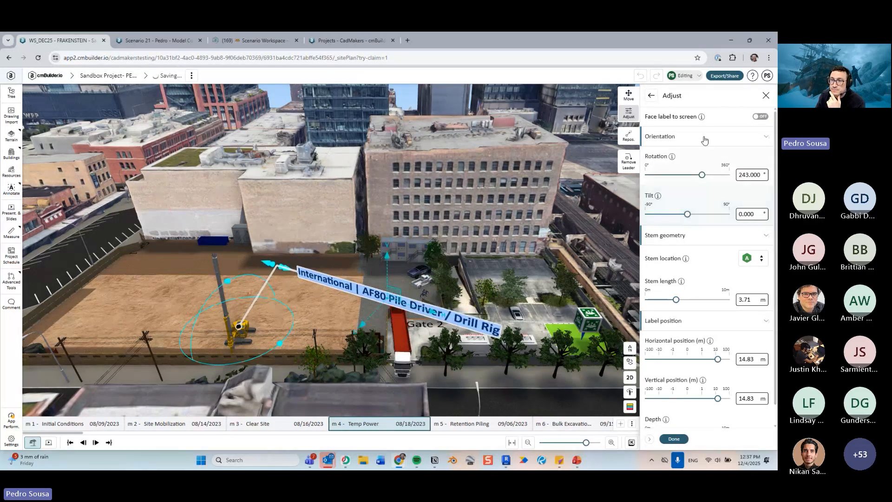
{"action": "left_click", "coordinate": [652, 95]}
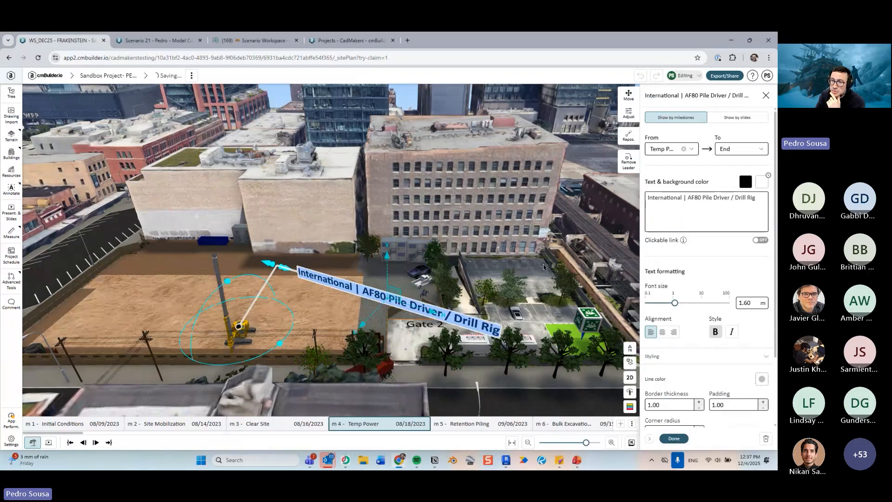
- Set the drill rig callout's line color to red
{"action": "scroll", "coordinate": [544, 267], "scroll_direction": "down", "scroll_amount": 3}
{"action": "scroll", "coordinate": [723, 340], "scroll_direction": "down", "scroll_amount": 3}
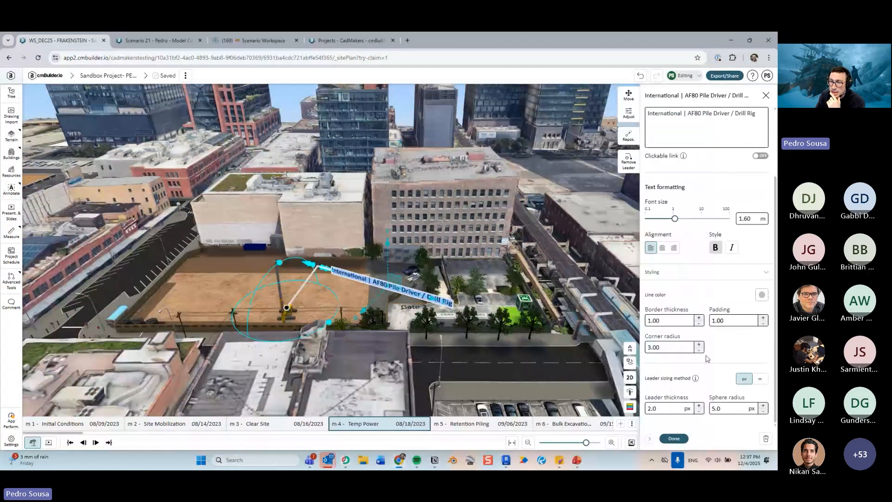
{"action": "scroll", "coordinate": [566, 324], "scroll_direction": "up", "scroll_amount": 8}
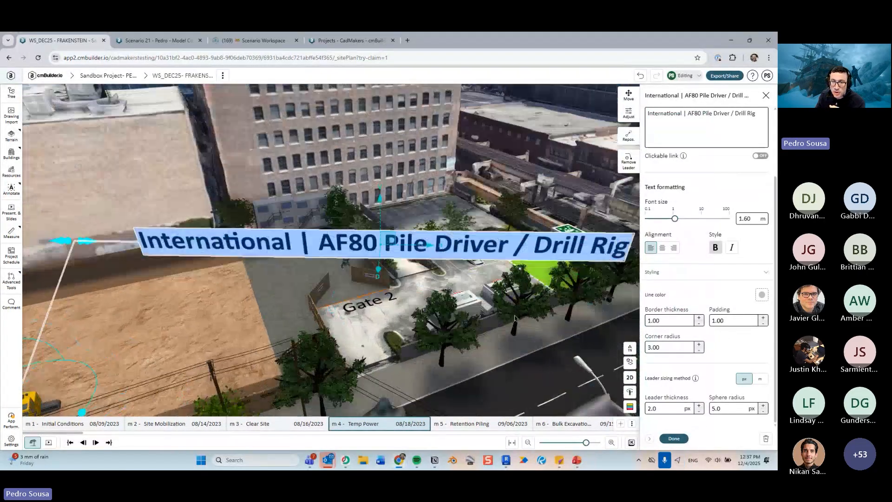
{"action": "right_click_drag", "start_coordinate": [514, 318], "coordinate": [432, 309]}
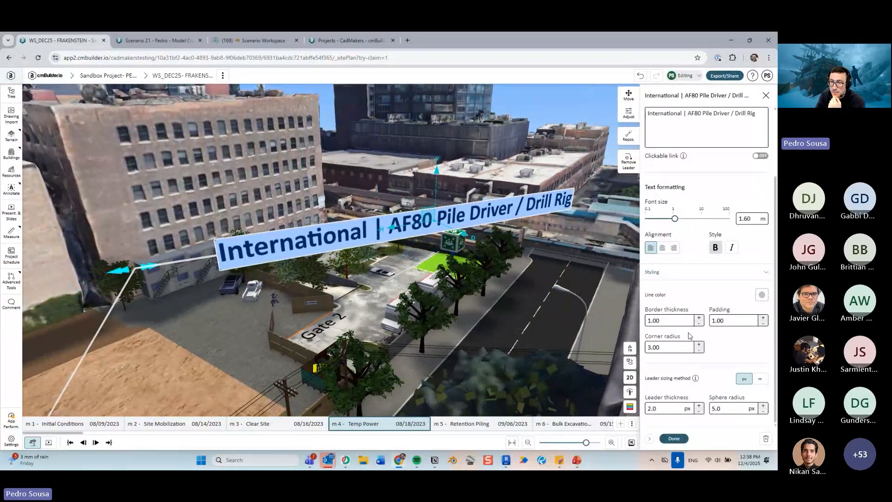
{"action": "scroll", "coordinate": [256, 252], "scroll_direction": "up", "scroll_amount": 5}
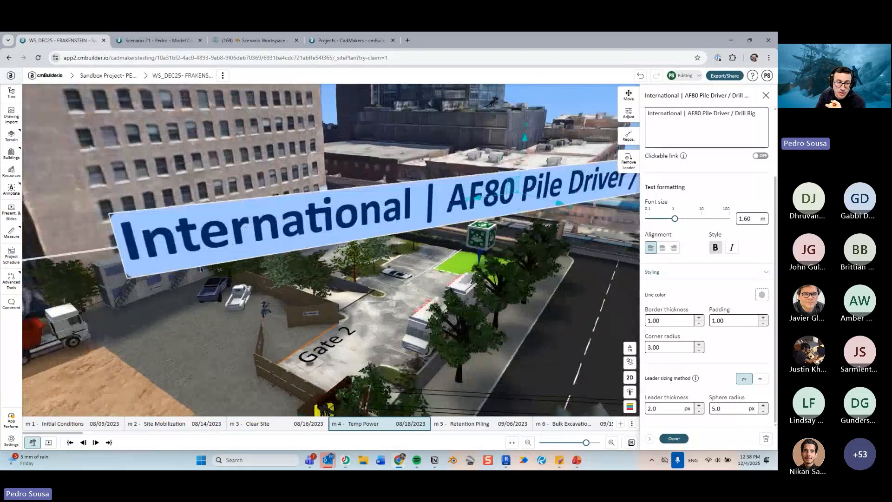
{"action": "left_click", "coordinate": [762, 295]}
{"action": "left_click", "coordinate": [672, 323]}
- Set the callout's padding to 5.00 and its corner radius to 3.00
{"action": "left_click", "coordinate": [705, 328]}
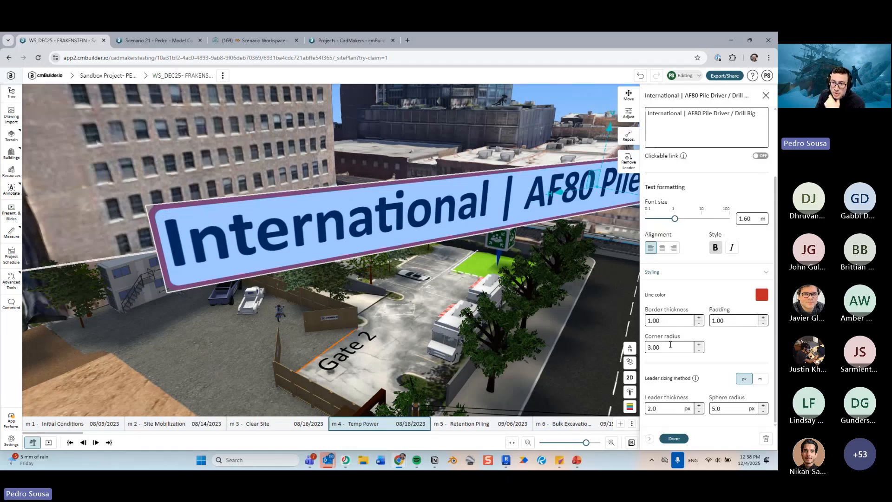
{"action": "type", "text": "6.00"}
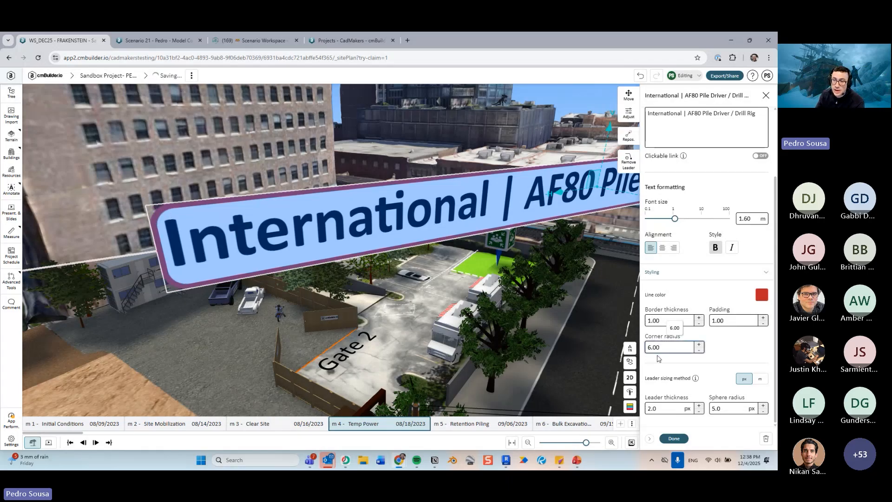
{"action": "left_click", "coordinate": [736, 319]}
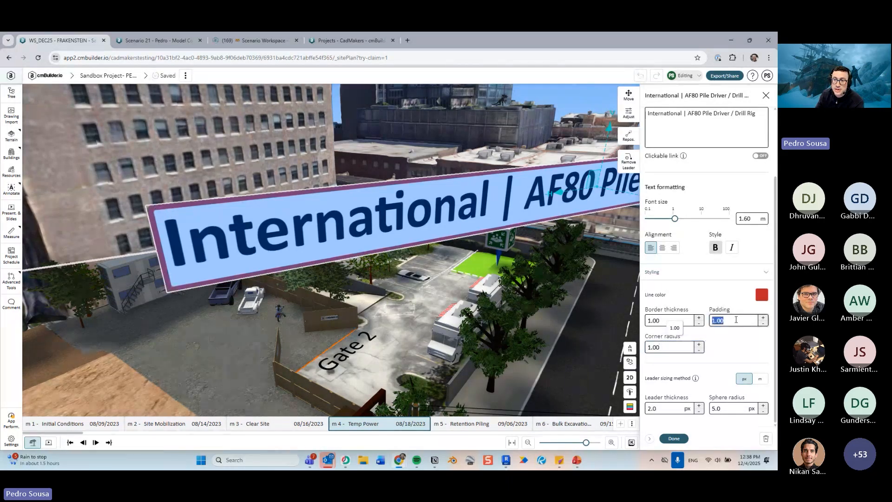
{"action": "type", "text": "5.00"}
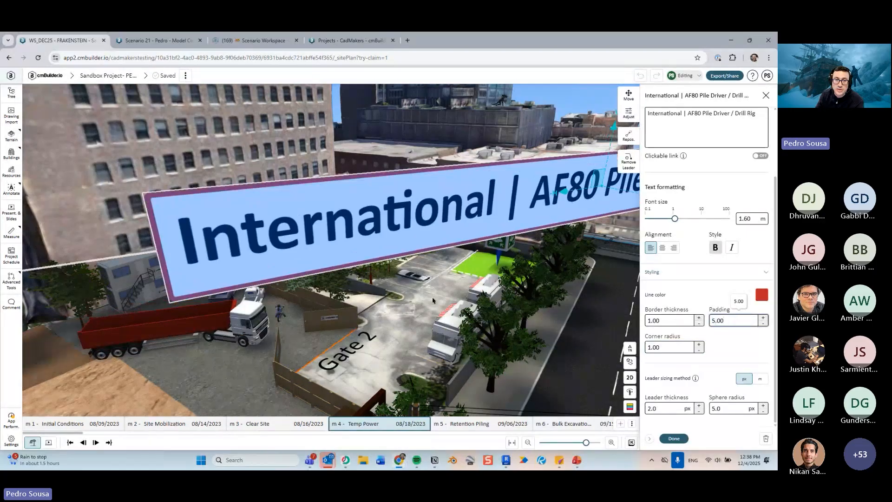
{"action": "left_click", "coordinate": [682, 344]}
{"action": "type", "text": "3.00"}
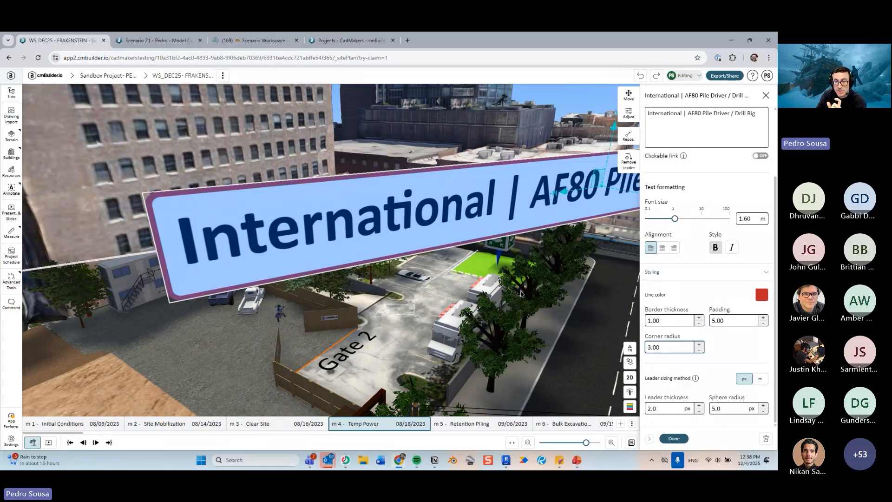
- Delete the drill rig callout from the scenario
{"action": "scroll", "coordinate": [521, 294], "scroll_direction": "down", "scroll_amount": 3}
{"action": "left_click_drag", "start_coordinate": [514, 301], "coordinate": [505, 321]}
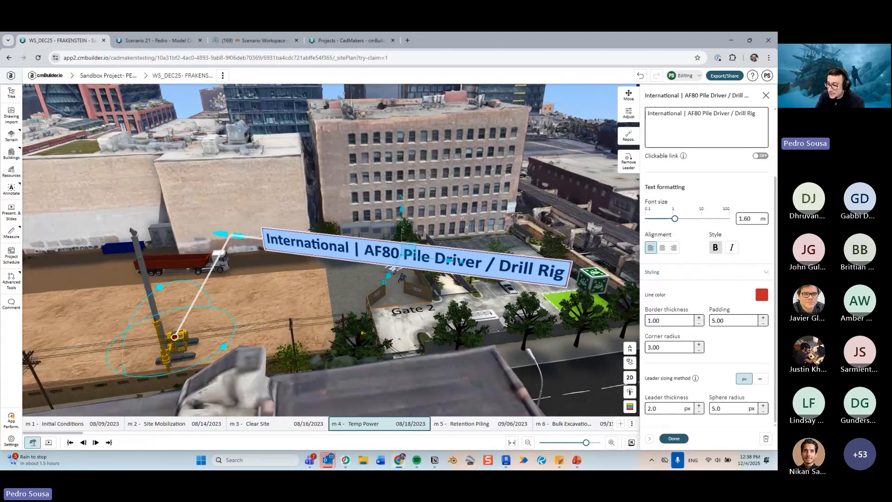
{"action": "left_click_drag", "start_coordinate": [506, 320], "coordinate": [583, 370]}
{"action": "scroll", "coordinate": [571, 312], "scroll_direction": "down", "scroll_amount": 1}
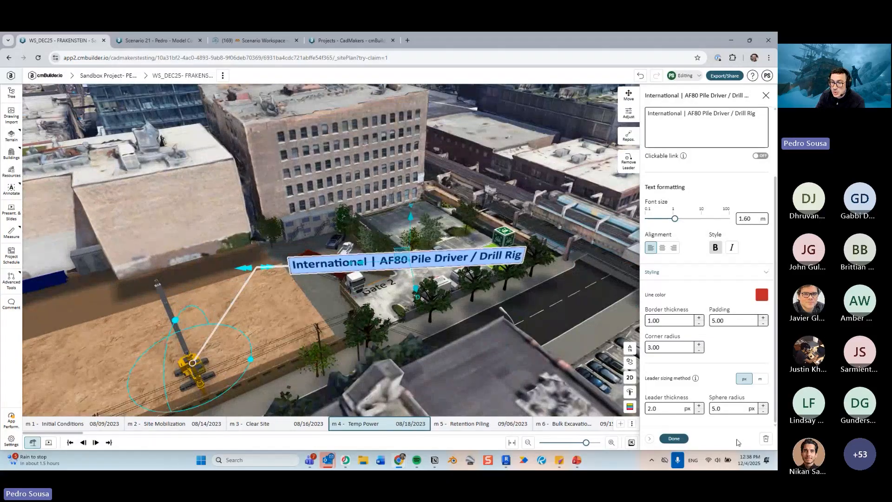
{"action": "left_click", "coordinate": [766, 440]}
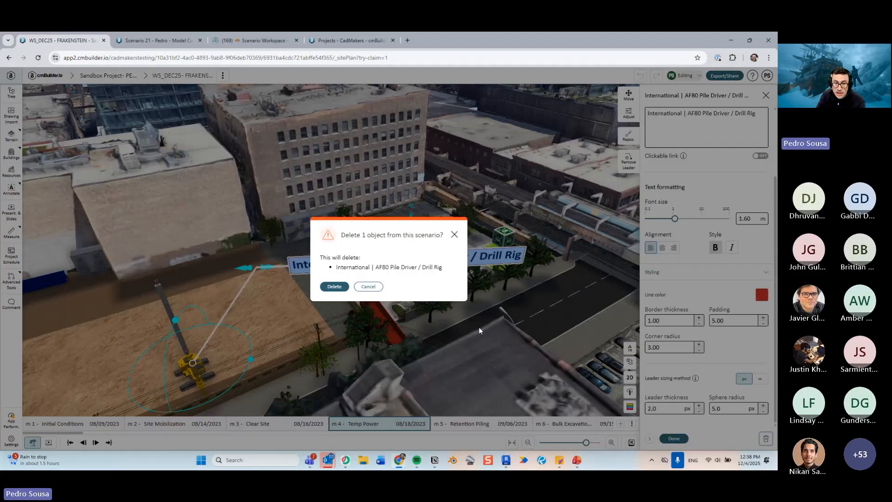
{"action": "left_click", "coordinate": [471, 205]}
- Jump the timeline to the final milestone, m 56 - Occupancy
{"action": "scroll", "coordinate": [471, 205], "scroll_direction": "down", "scroll_amount": 2}
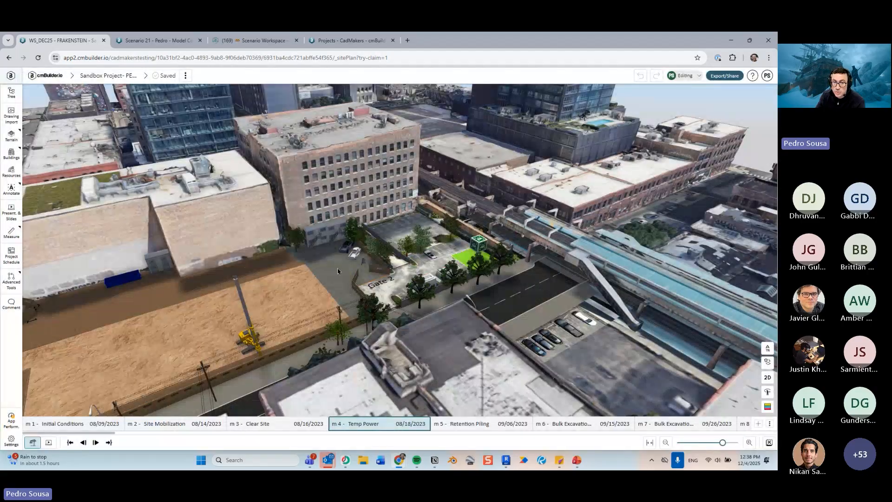
{"action": "key", "text": "End"}
{"action": "scroll", "coordinate": [558, 267], "scroll_direction": "down", "scroll_amount": 1}
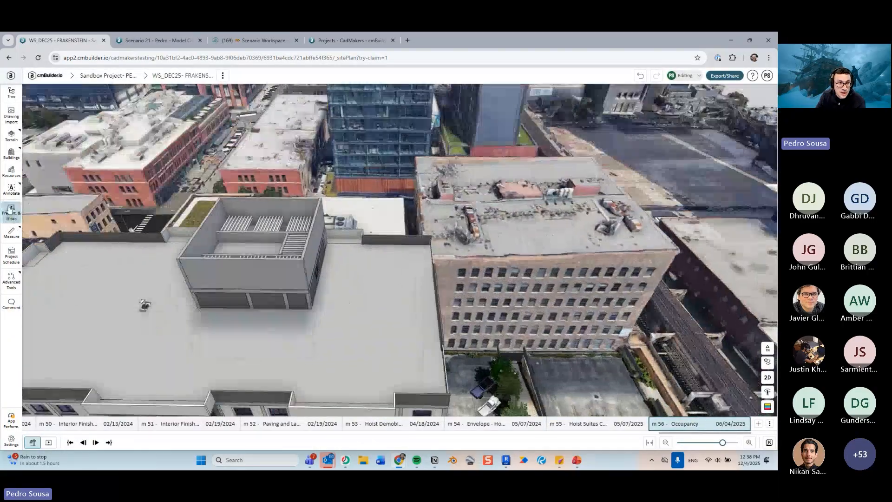
- Place a new label on the roof of the completed building
{"action": "left_click", "coordinate": [11, 189]}
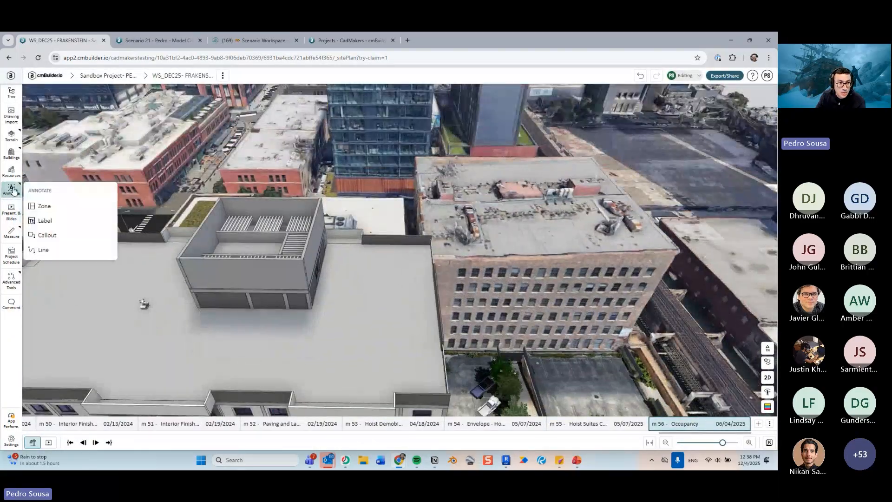
{"action": "left_click", "coordinate": [65, 220]}
{"action": "left_click", "coordinate": [313, 344]}
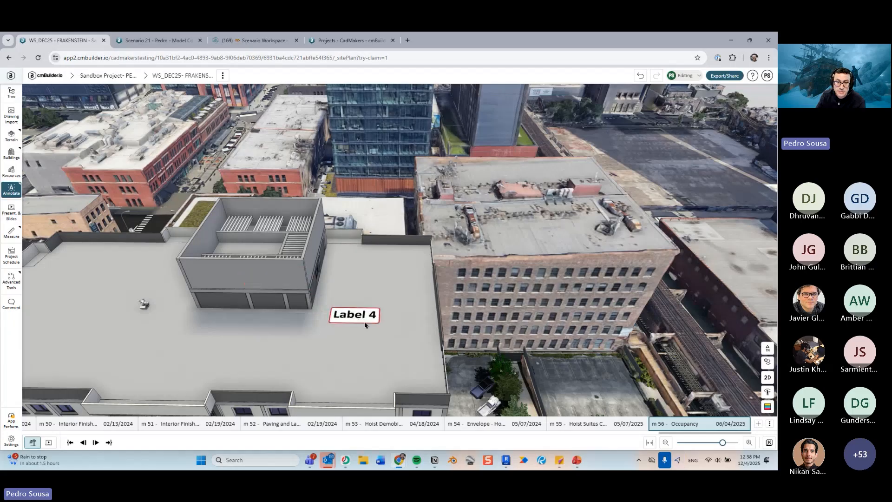
{"action": "left_click", "coordinate": [367, 322]}
- Add a leader from the new label to the rooftop unit and open the label's Adjust settings
{"action": "scroll", "coordinate": [427, 317], "scroll_direction": "up", "scroll_amount": 2}
{"action": "scroll", "coordinate": [427, 317], "scroll_direction": "up", "scroll_amount": 5}
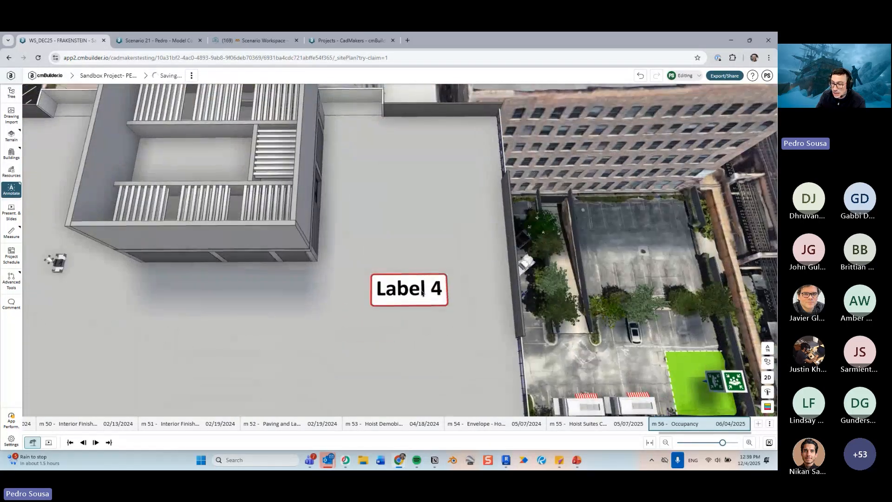
{"action": "left_click", "coordinate": [422, 293]}
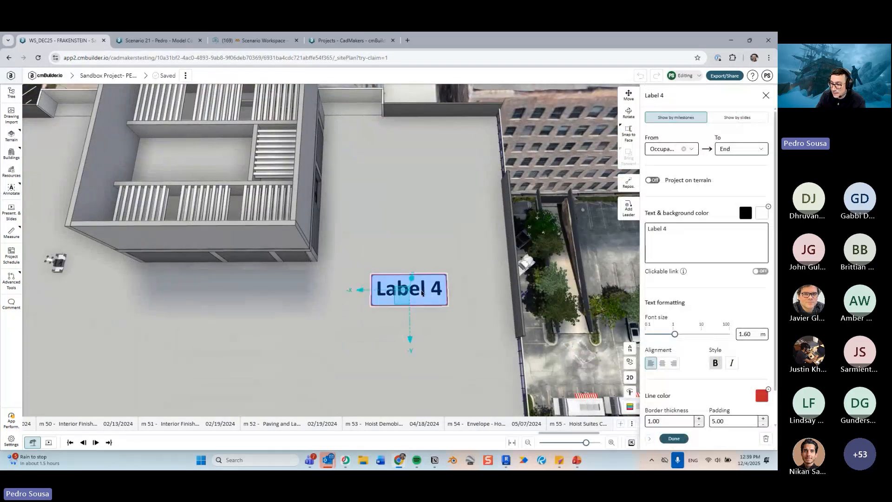
{"action": "left_click", "coordinate": [627, 209]}
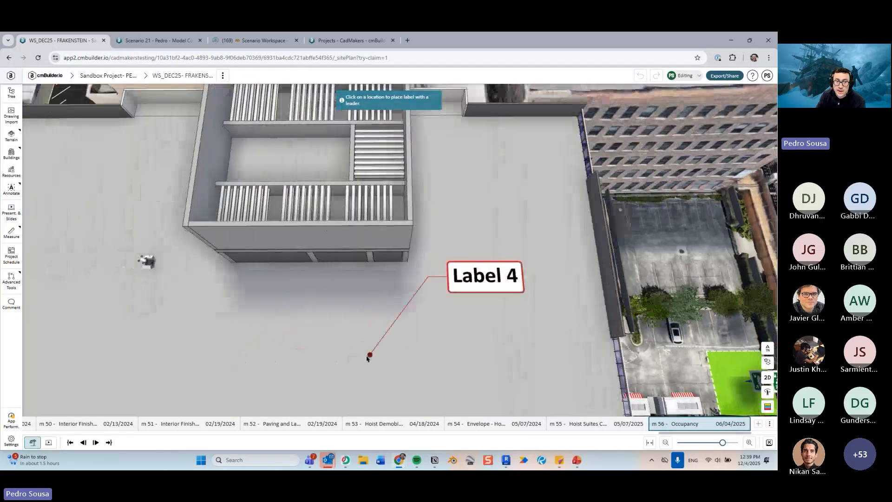
{"action": "middle_click_drag", "start_coordinate": [368, 358], "coordinate": [384, 334]}
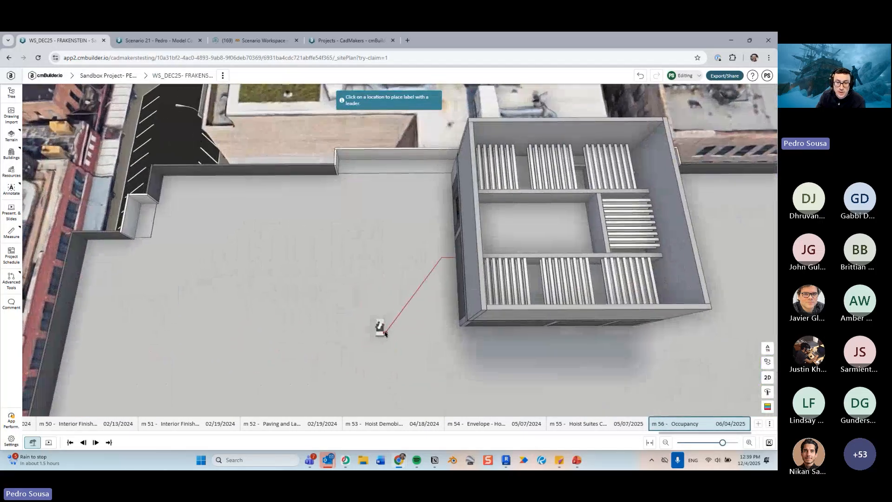
{"action": "left_click", "coordinate": [379, 327]}
{"action": "middle_click_drag", "start_coordinate": [425, 358], "coordinate": [450, 337]}
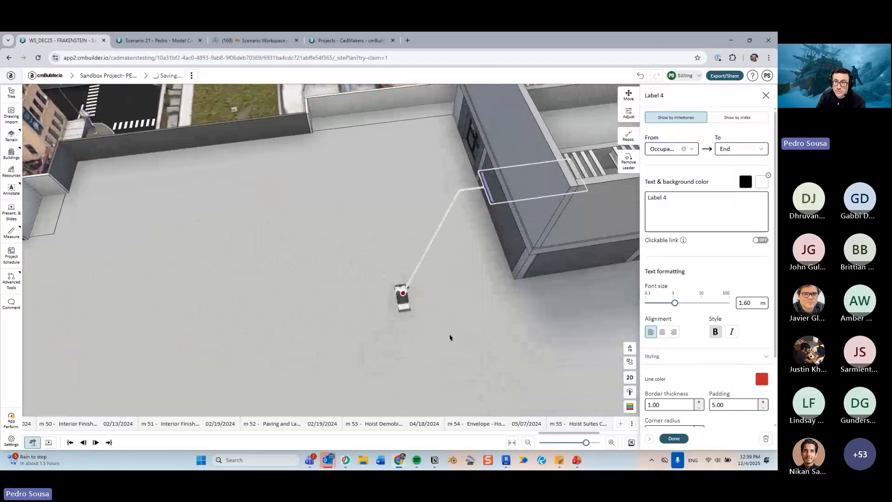
{"action": "left_click", "coordinate": [628, 113]}
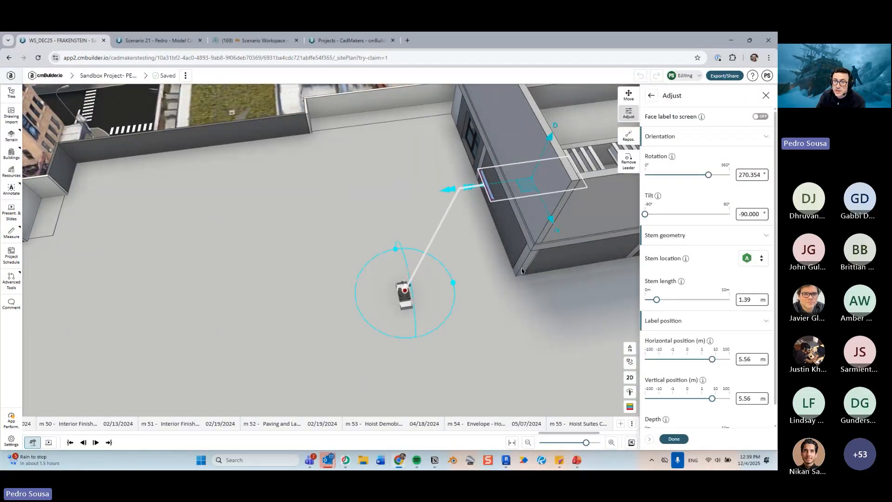
- Move the new label beside the drone and set its stem location to C, then close the Adjust settings
{"action": "scroll", "coordinate": [521, 271], "scroll_direction": "down", "scroll_amount": 3}
{"action": "left_click_drag", "start_coordinate": [472, 224], "coordinate": [309, 260]}
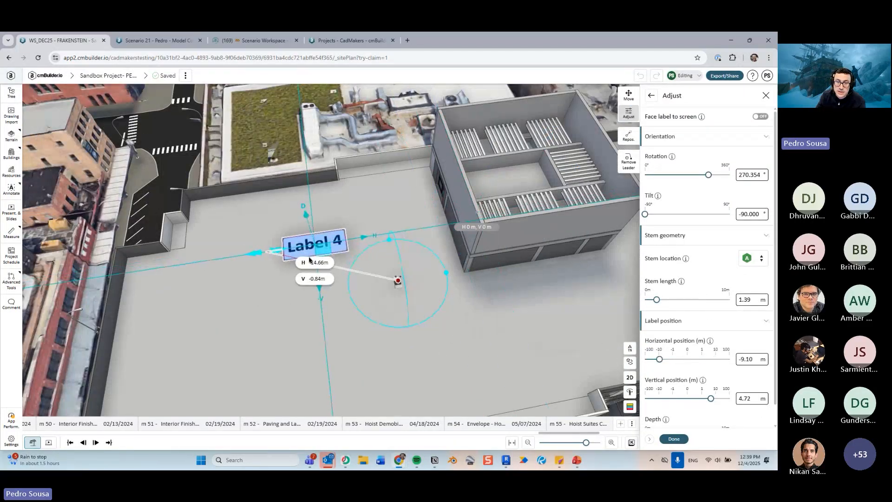
{"action": "left_click", "coordinate": [749, 265]}
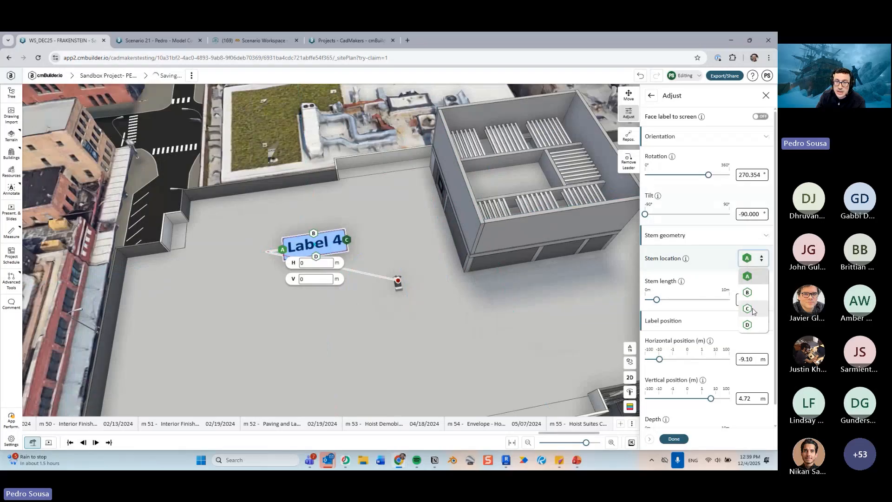
{"action": "left_click", "coordinate": [508, 330]}
{"action": "scroll", "coordinate": [508, 328], "scroll_direction": "up", "scroll_amount": 3}
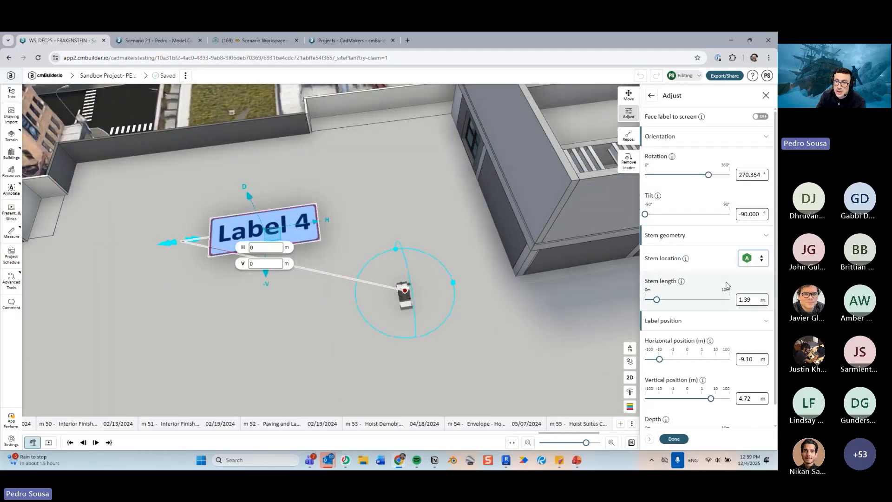
{"action": "left_click", "coordinate": [749, 261]}
{"action": "left_click", "coordinate": [747, 308]}
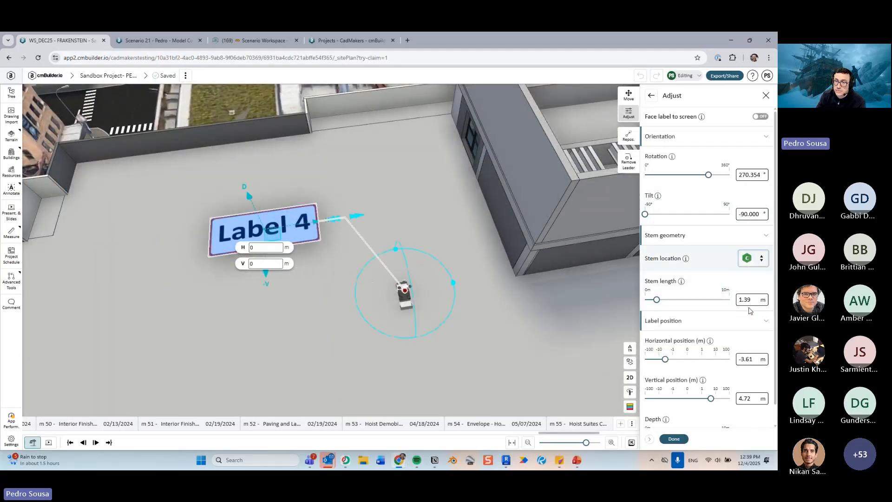
{"action": "left_click", "coordinate": [674, 440]}
- Replace the label text with "This is a drone!" and finish editing the label
{"action": "triple_click", "coordinate": [677, 208]}
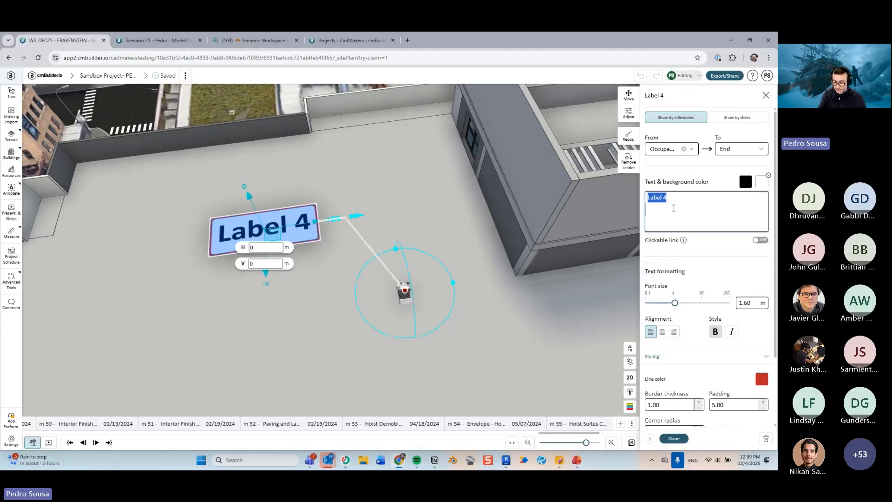
{"action": "type", "text": "This is a drone!"}
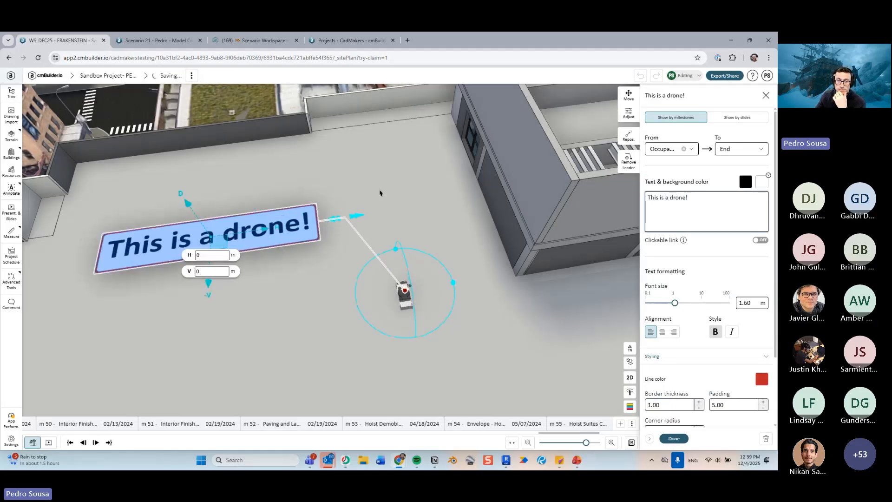
{"action": "scroll", "coordinate": [392, 176], "scroll_direction": "down", "scroll_amount": 3}
{"action": "left_click_drag", "start_coordinate": [392, 175], "coordinate": [498, 286]}
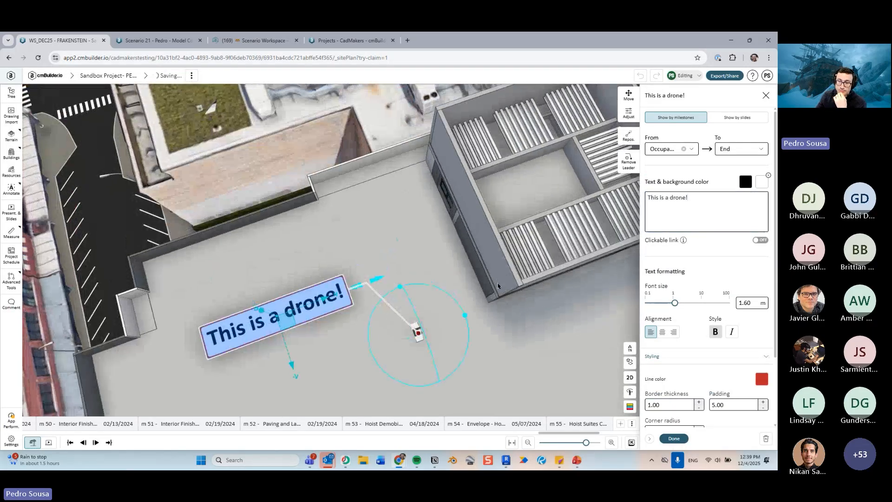
{"action": "left_click", "coordinate": [681, 443]}
- Delete the "This is a drone!" label from the scenario
{"action": "left_click_drag", "start_coordinate": [542, 380], "coordinate": [499, 320]}
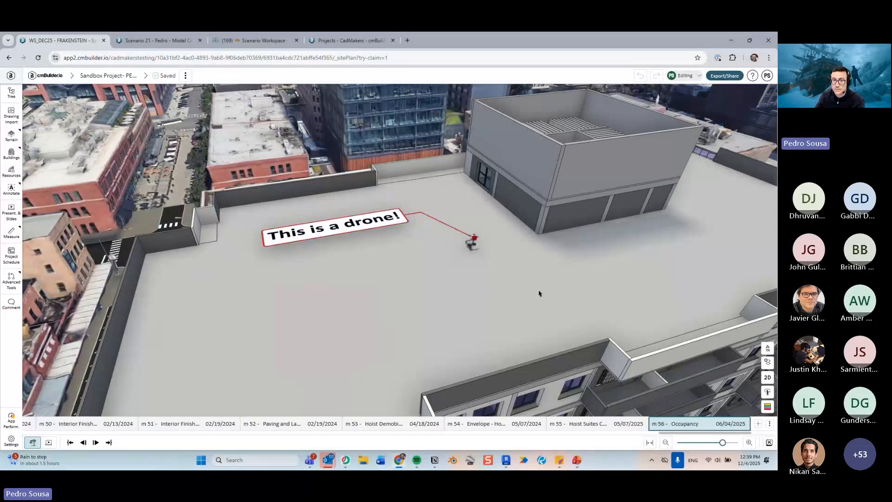
{"action": "mouse_move", "coordinate": [538, 294]}
{"action": "left_mouse_down"}
{"action": "mouse_move", "coordinate": [533, 303]}
{"action": "mouse_move", "coordinate": [530, 288]}
{"action": "left_mouse_up"}
{"action": "left_click", "coordinate": [404, 255]}
{"action": "key", "text": "Delete"}
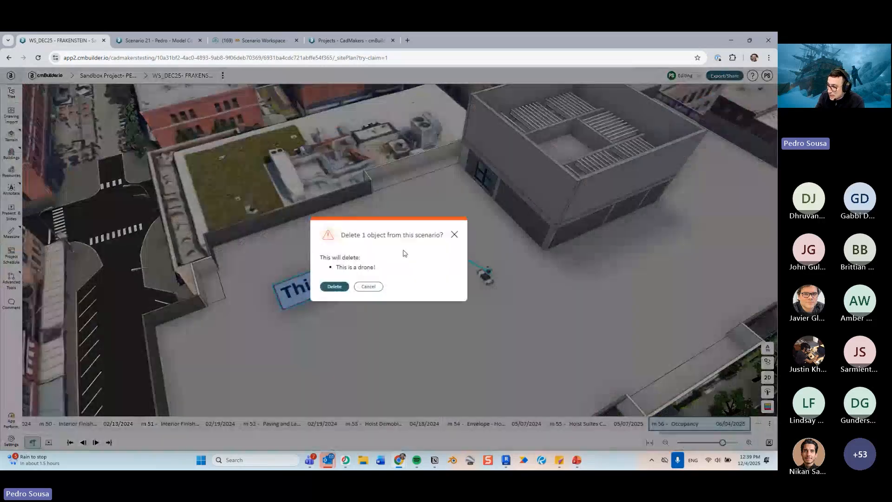
{"action": "left_click", "coordinate": [334, 286]}
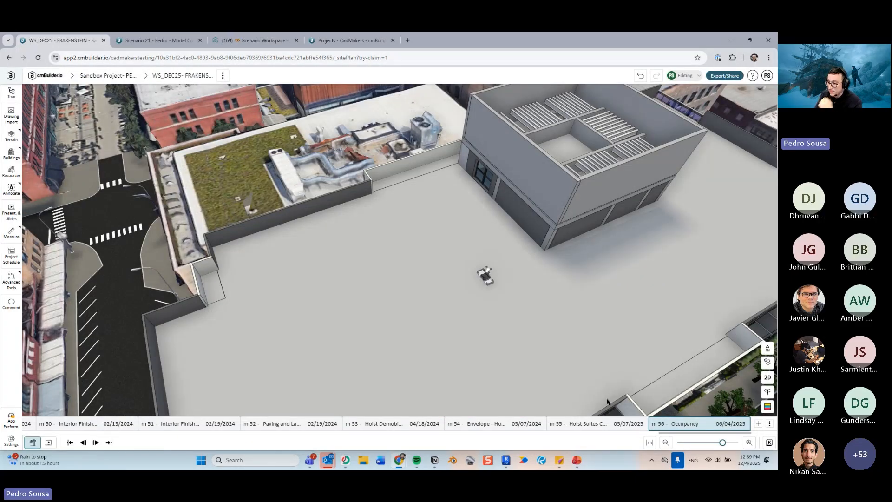
- Open the company projects dashboard in a new browser tab
{"action": "scroll", "coordinate": [590, 356], "scroll_direction": "down", "scroll_amount": 3}
{"action": "left_click_drag", "start_coordinate": [592, 373], "coordinate": [491, 265]}
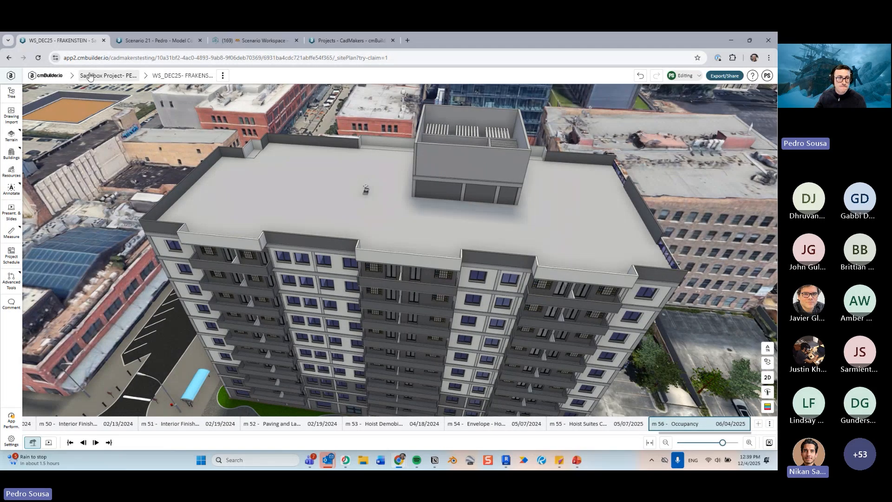
{"action": "middle_click", "coordinate": [54, 77]}
{"action": "left_click", "coordinate": [171, 39]}
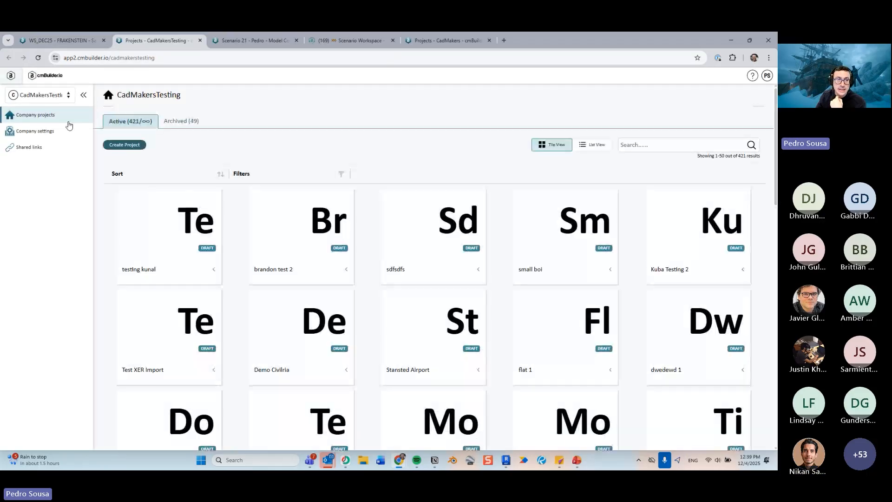
- Show the presentation slide on assigning permissions and creating teams, then return to the browser
{"action": "left_click", "coordinate": [576, 460]}
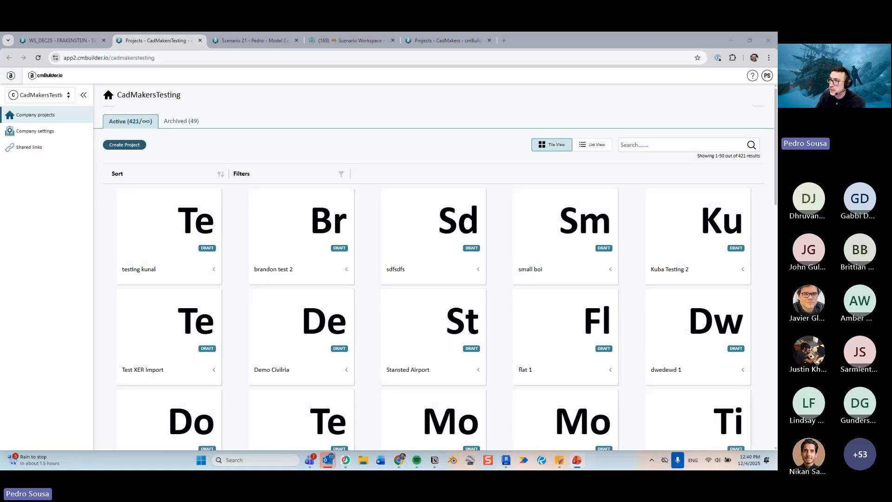
{"action": "left_click_drag", "start_coordinate": [776, 108], "coordinate": [477, 132]}
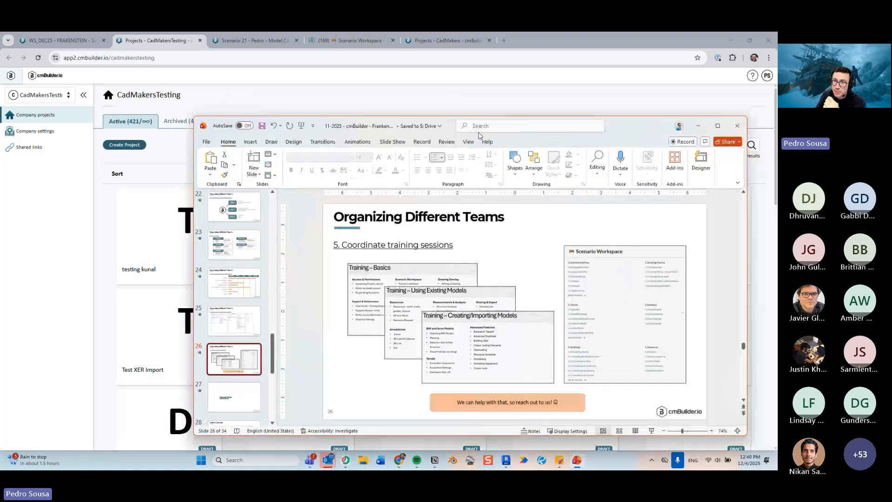
{"action": "double_click", "coordinate": [636, 126]}
{"action": "key", "text": "Page_Up"}
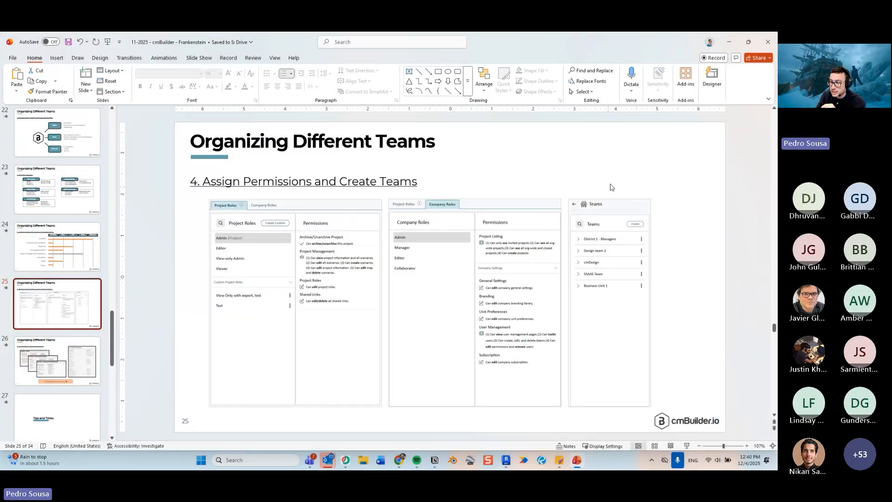
{"action": "left_click_drag", "start_coordinate": [676, 45], "coordinate": [777, 95]}
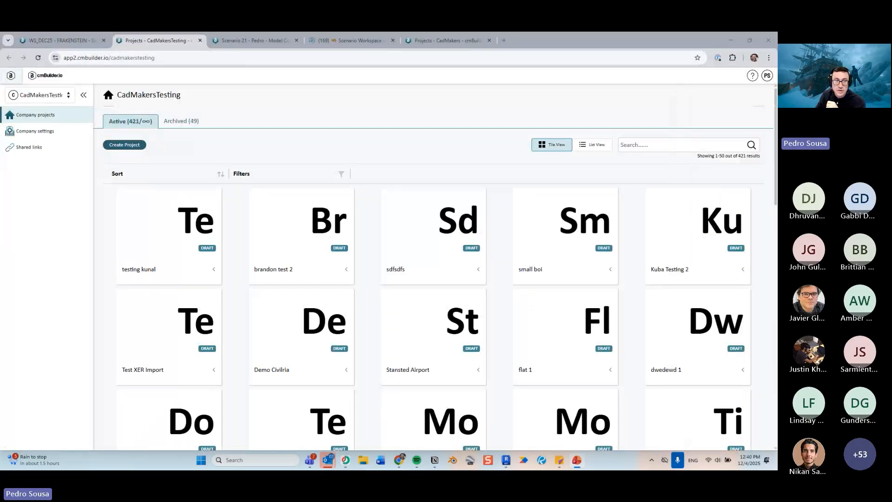
- Open the Teams page under the company's user management settings
{"action": "left_click", "coordinate": [51, 133]}
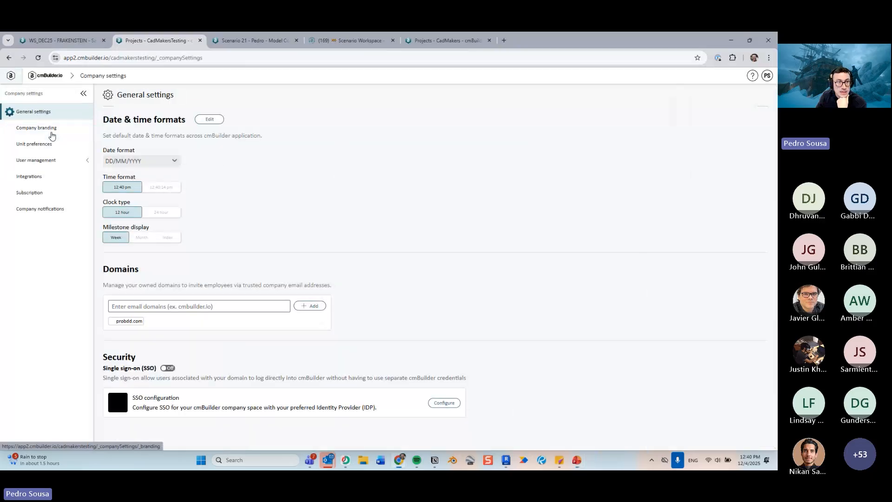
{"action": "left_click", "coordinate": [51, 160]}
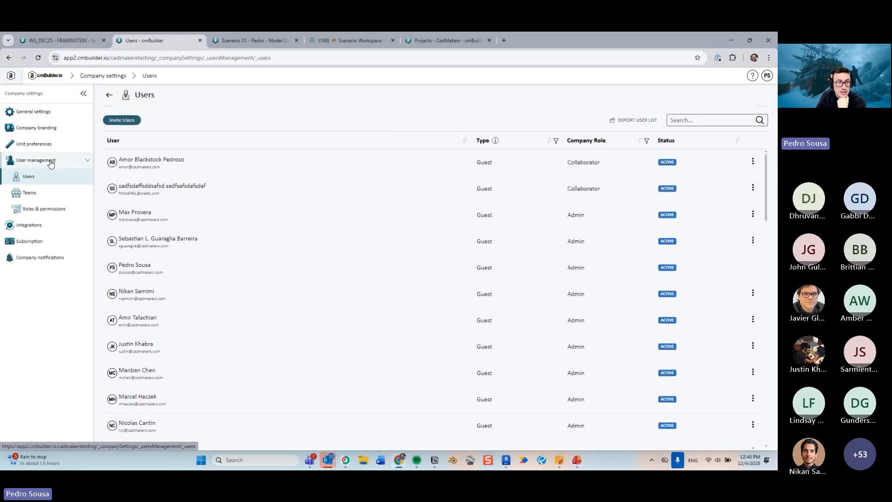
{"action": "left_click", "coordinate": [54, 192]}
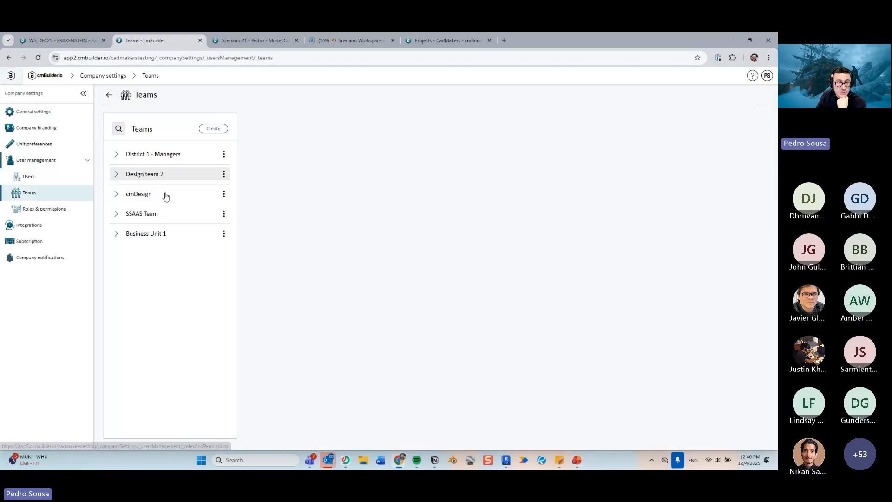
- Expand each team in the list to review its projects and member users
{"action": "left_click", "coordinate": [162, 157]}
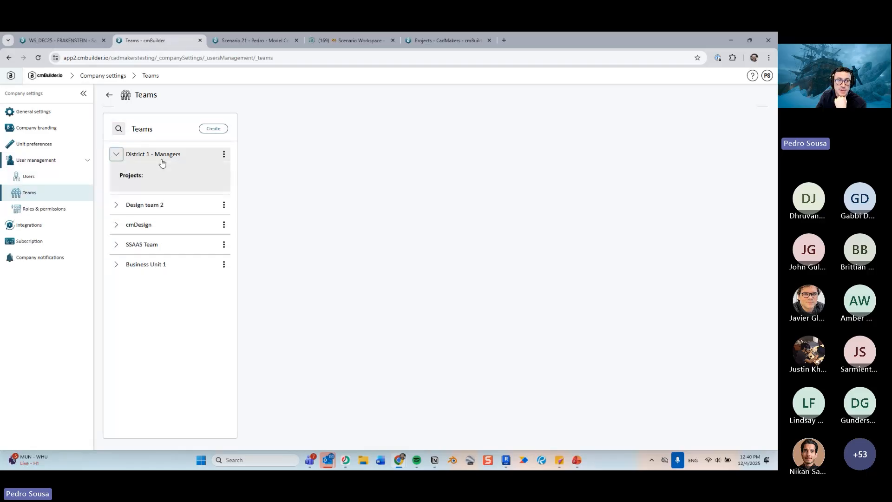
{"action": "left_click", "coordinate": [144, 203]}
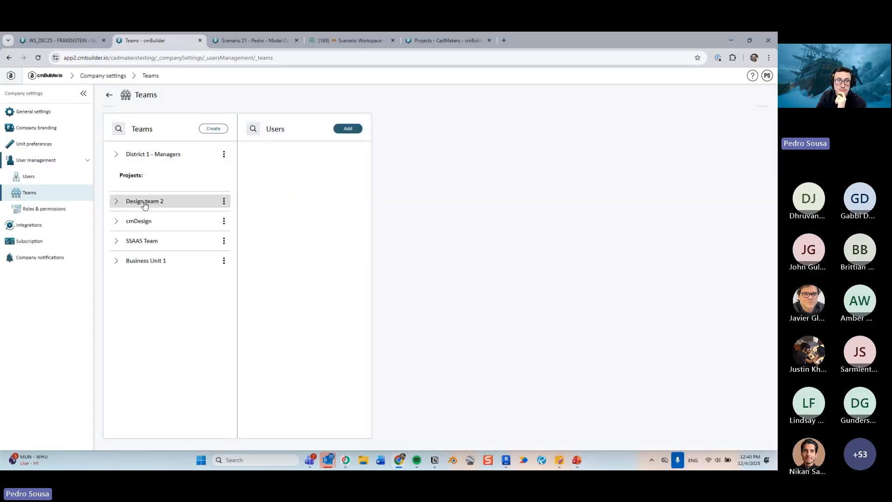
{"action": "left_click", "coordinate": [167, 198]}
{"action": "left_click", "coordinate": [163, 215]}
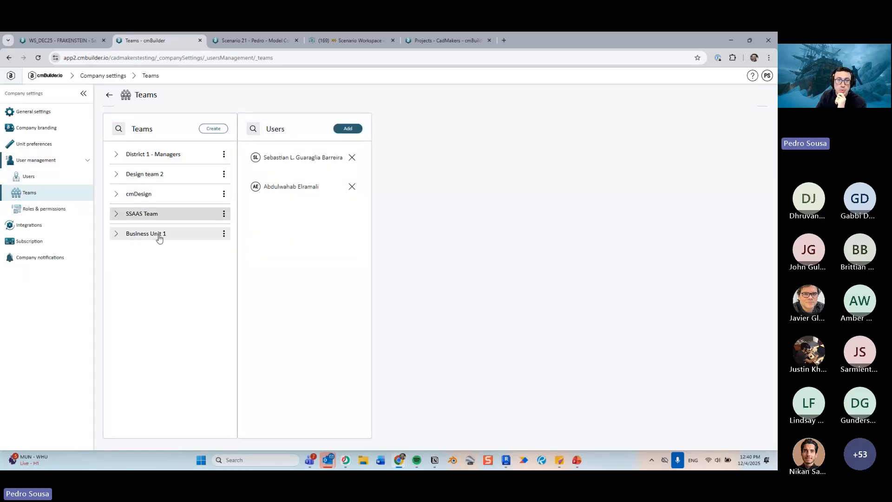
{"action": "left_click", "coordinate": [159, 234]}
{"action": "left_click", "coordinate": [172, 156]}
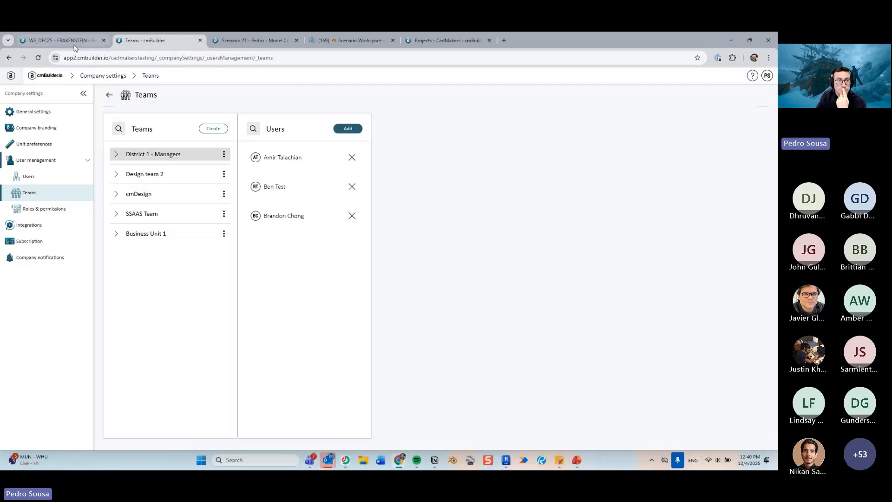
- Return to the site model tab, then start the slideshow from the Importing Revit Phases slide
{"action": "left_click", "coordinate": [61, 40]}
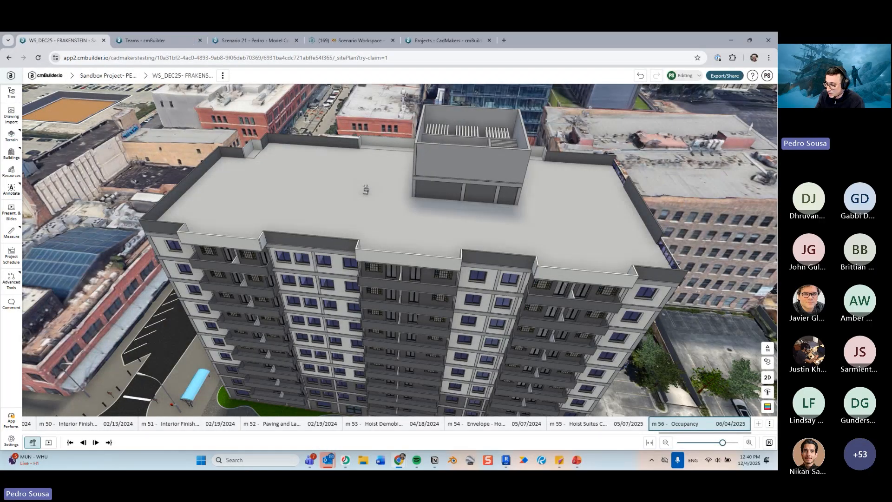
{"action": "scroll", "coordinate": [392, 185], "scroll_direction": "down", "scroll_amount": 3}
{"action": "scroll", "coordinate": [392, 185], "scroll_direction": "down", "scroll_amount": 5}
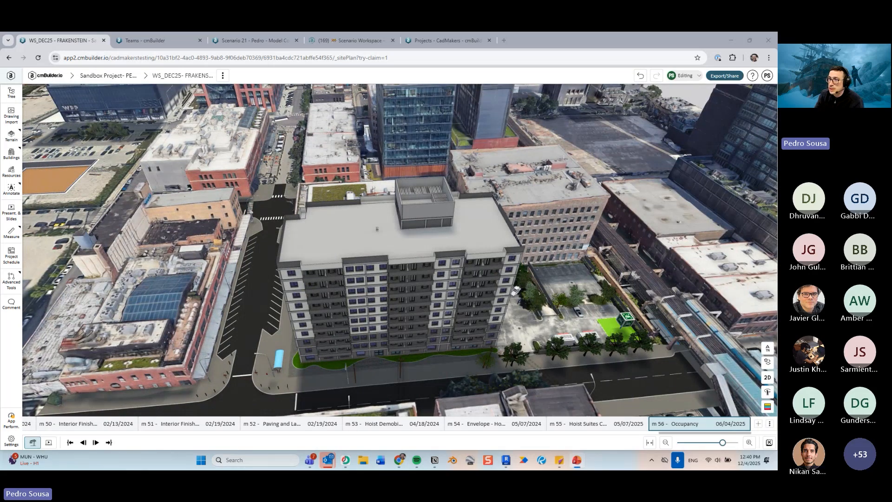
{"action": "key", "text": "shift+F5"}
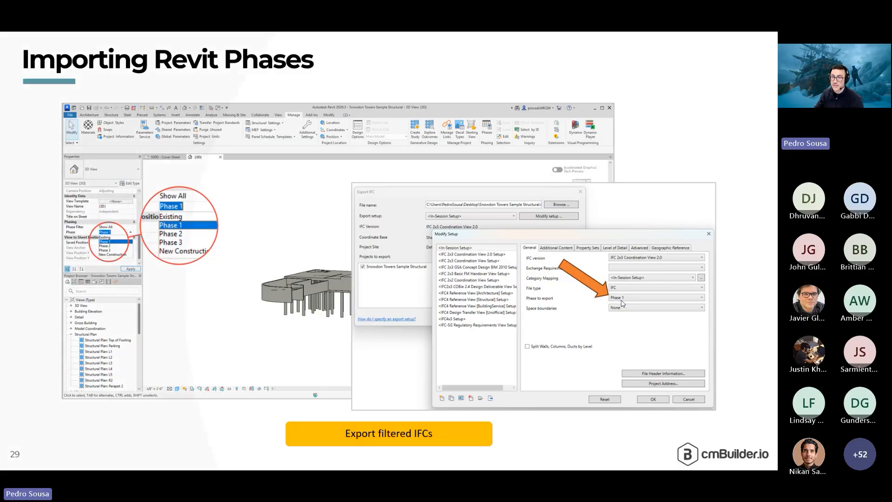
- Switch to Revit's 3D view of the Snowdon Towers structural model
{"action": "key", "text": "ctrl"}
{"action": "key", "text": "ctrl"}
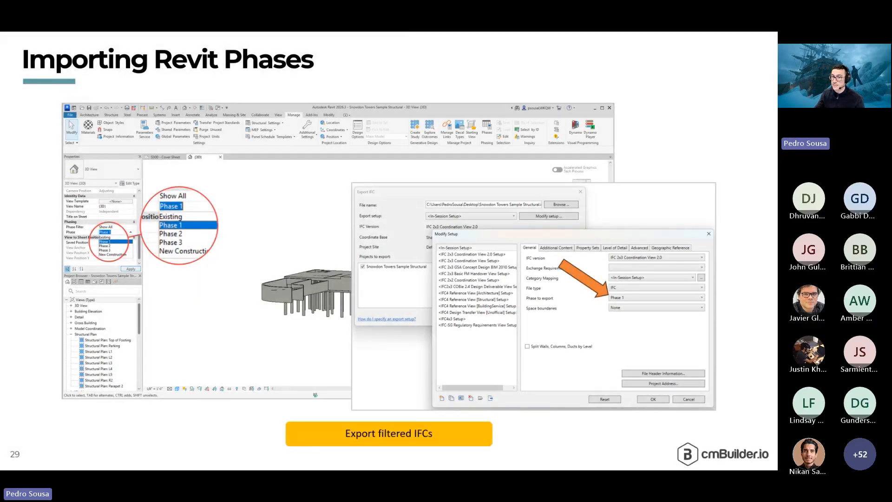
{"action": "key", "text": "alt+Tab"}
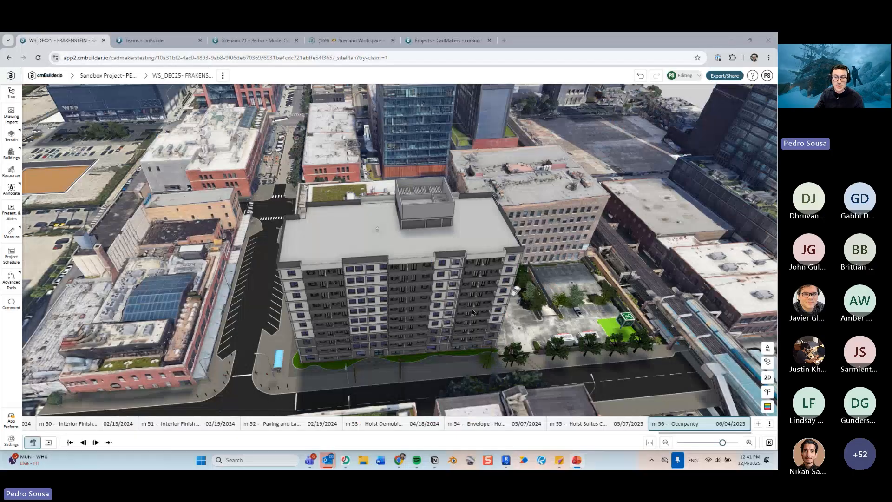
{"action": "key", "text": "alt+Tab"}
{"action": "middle_click_drag", "start_coordinate": [339, 227], "coordinate": [351, 278], "text": "shift"}
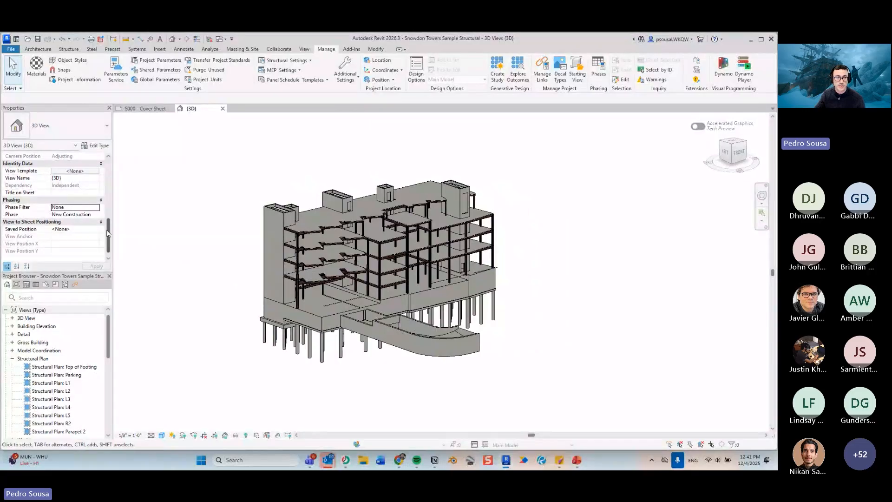
- Set the 3D view's Phase property to Phase 1 and apply it
{"action": "mouse_move", "coordinate": [107, 230]}
{"action": "left_mouse_down"}
{"action": "mouse_move", "coordinate": [110, 161]}
{"action": "mouse_move", "coordinate": [119, 244]}
{"action": "mouse_move", "coordinate": [110, 241]}
{"action": "left_mouse_up"}
{"action": "left_click", "coordinate": [87, 208]}
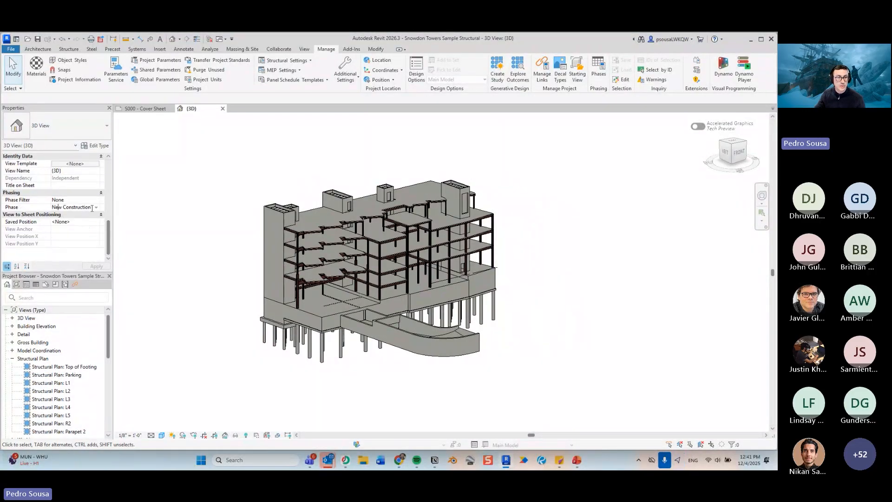
{"action": "left_click", "coordinate": [92, 208]}
{"action": "left_click", "coordinate": [89, 225]}
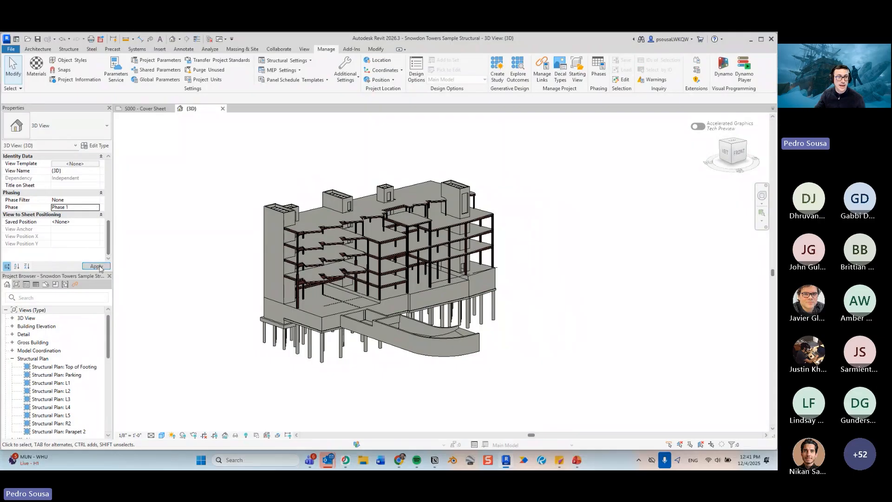
{"action": "left_click", "coordinate": [97, 266]}
- Set the view's Phase Filter to Show All
{"action": "left_click", "coordinate": [97, 201]}
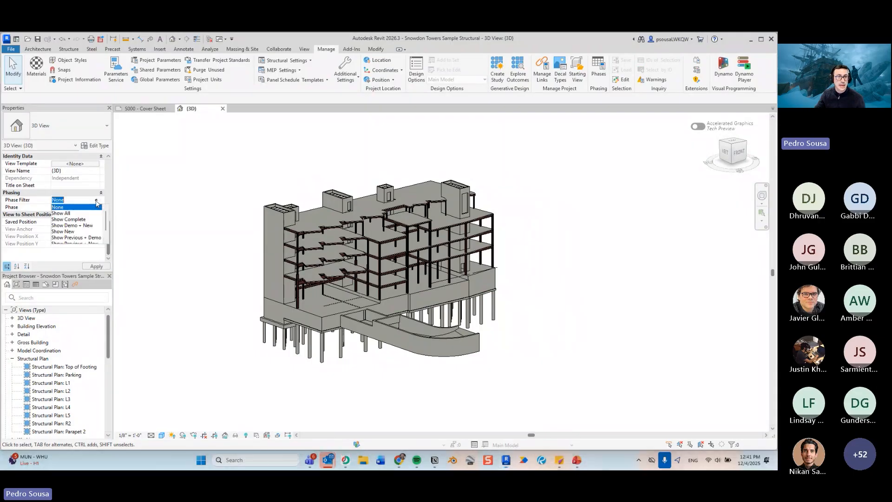
{"action": "left_click", "coordinate": [61, 213]}
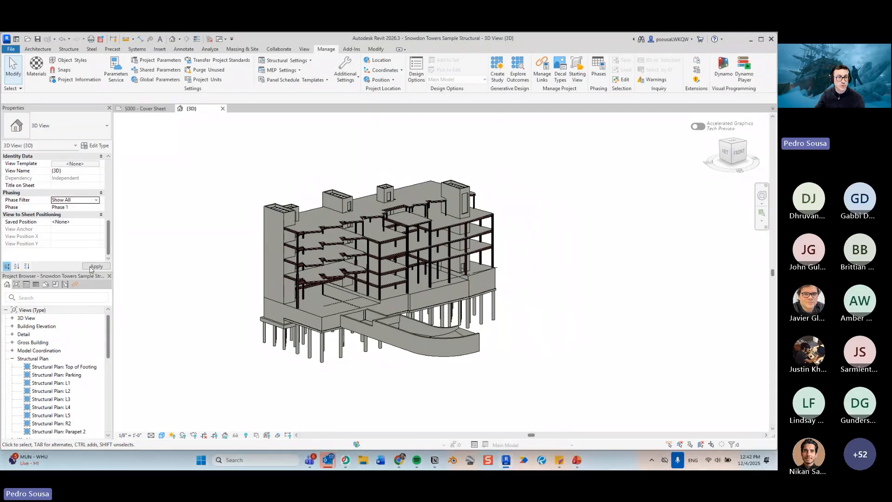
{"action": "middle_click_drag", "start_coordinate": [347, 243], "coordinate": [145, 229], "text": "shift"}
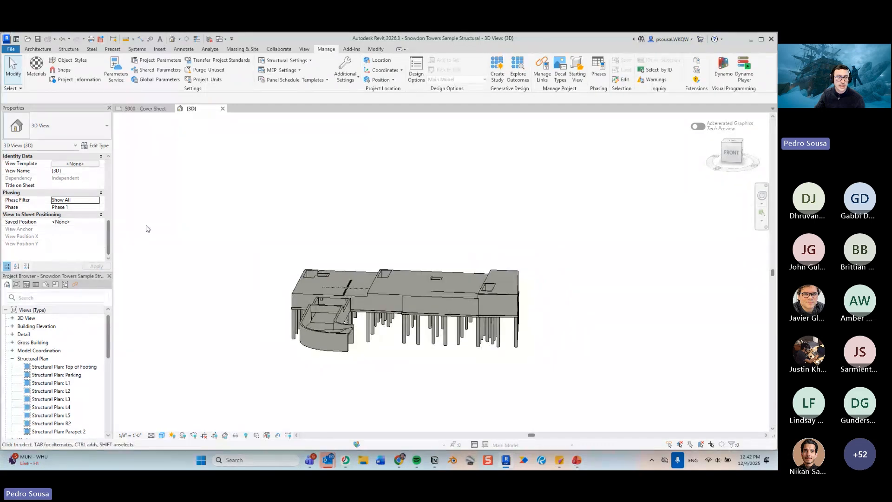
{"action": "middle_click_drag", "start_coordinate": [428, 315], "coordinate": [449, 287], "text": "shift"}
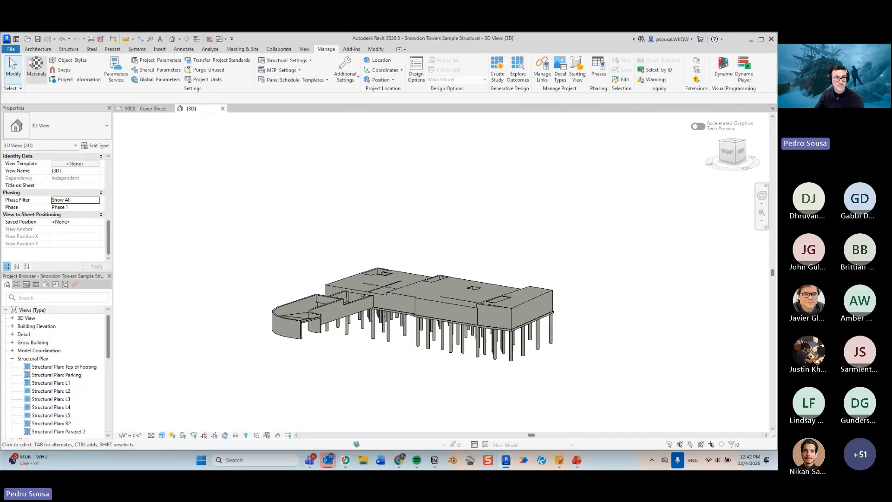
- Open the IFC export setup and set the phase to export to Phase 1
{"action": "left_click", "coordinate": [11, 49]}
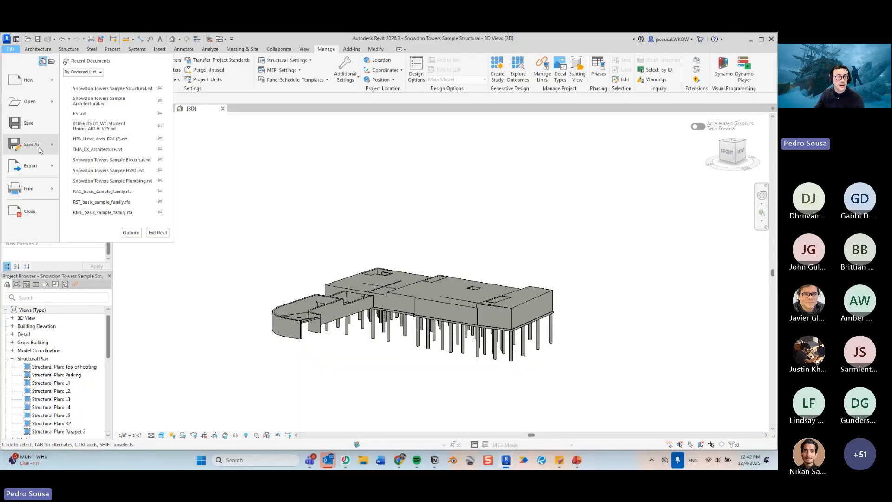
{"action": "mouse_move", "coordinate": [39, 170]}
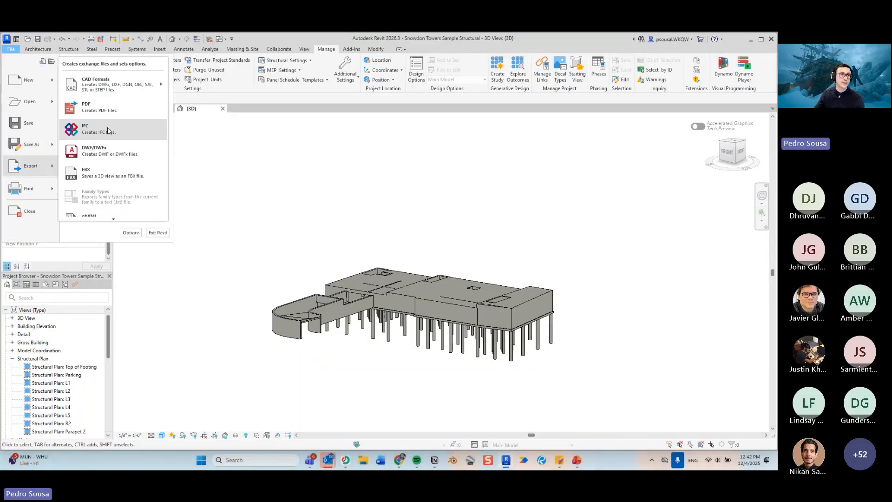
{"action": "left_click", "coordinate": [89, 129]}
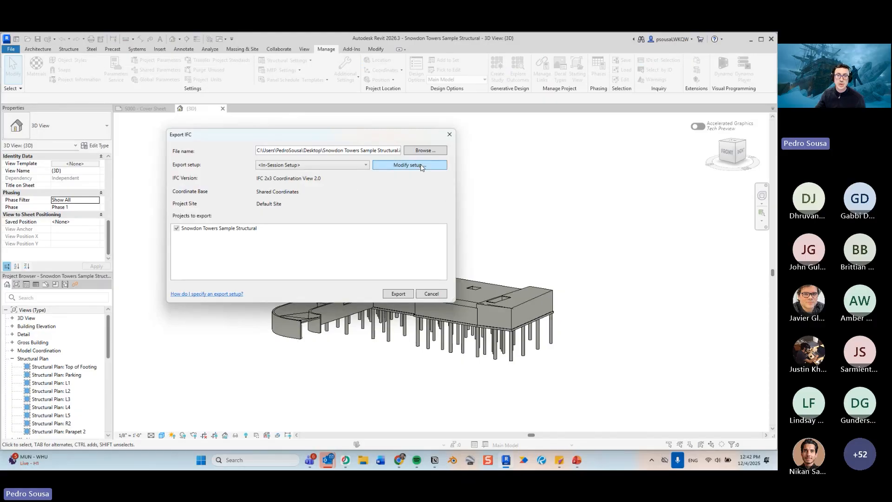
{"action": "left_click", "coordinate": [421, 167]}
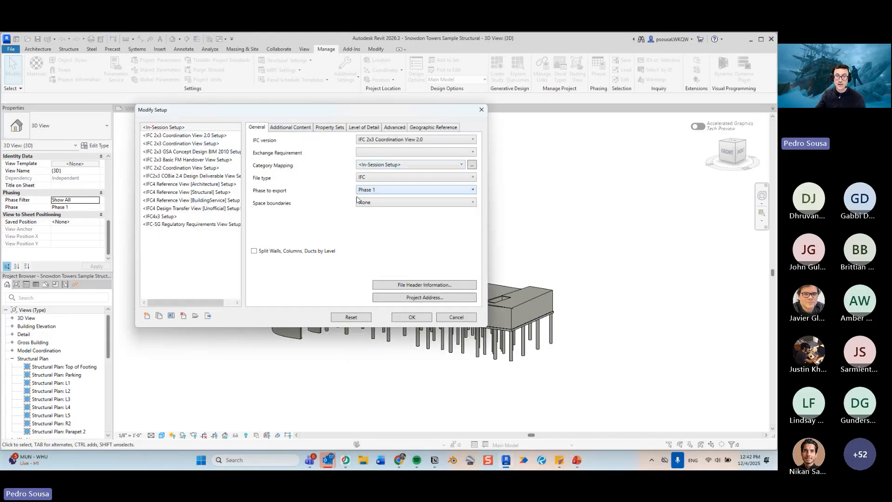
{"action": "left_click", "coordinate": [386, 191]}
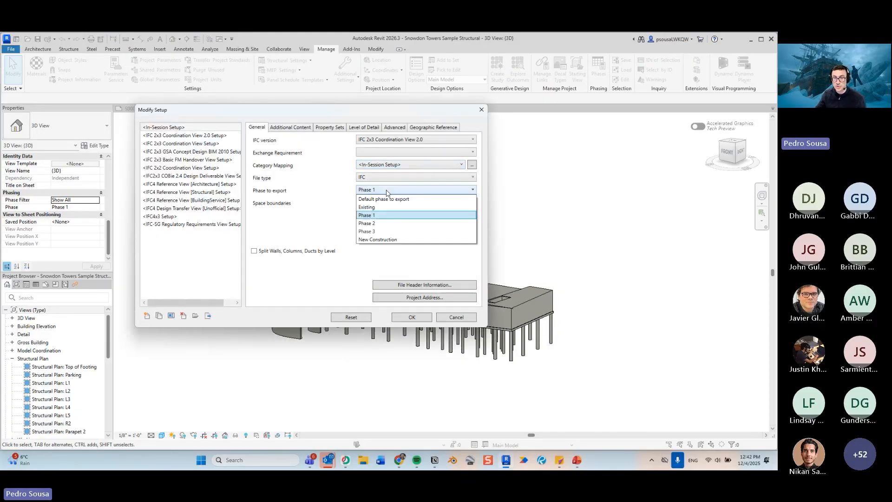
{"action": "left_click", "coordinate": [380, 215]}
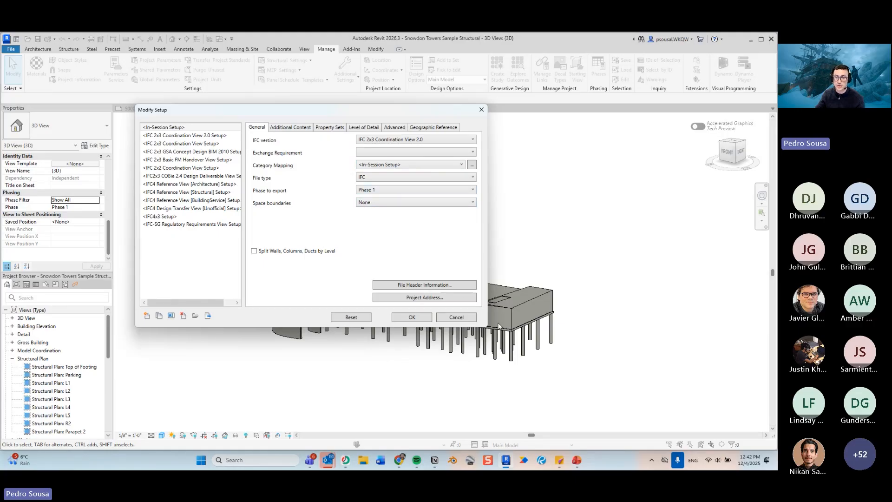
- Enable exporting only elements visible in view in the additional content settings and confirm the setup
{"action": "left_click", "coordinate": [306, 127]}
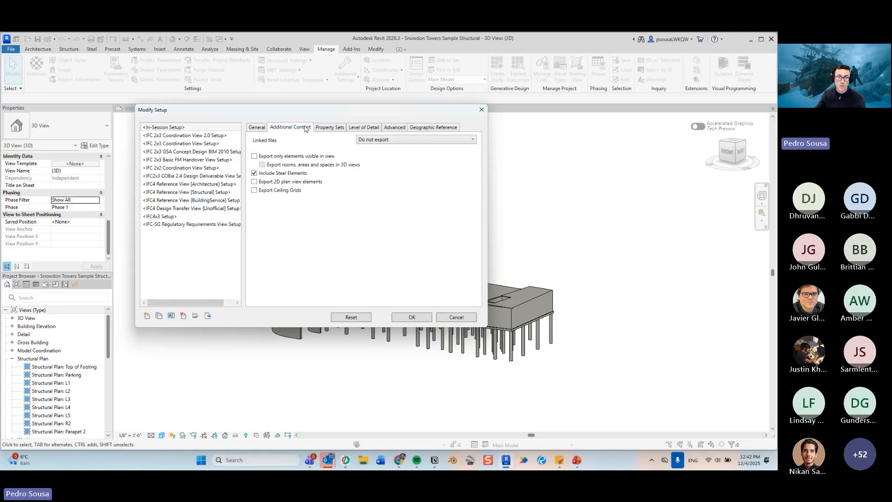
{"action": "left_click_drag", "start_coordinate": [380, 114], "coordinate": [350, 125]}
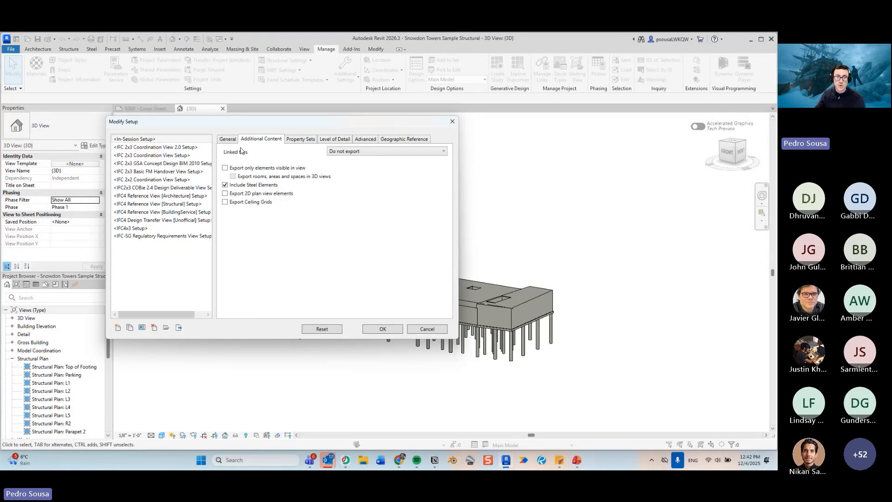
{"action": "left_click", "coordinate": [229, 140]}
{"action": "left_click", "coordinate": [254, 140]}
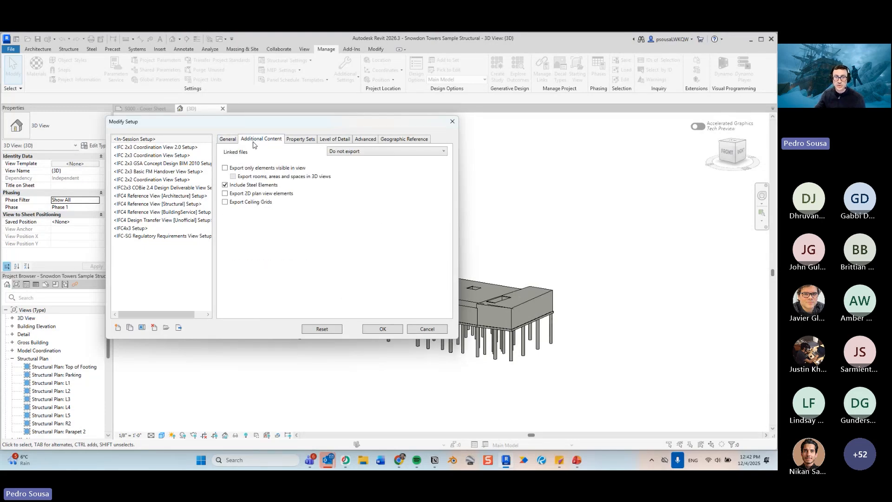
{"action": "left_click", "coordinate": [249, 169]}
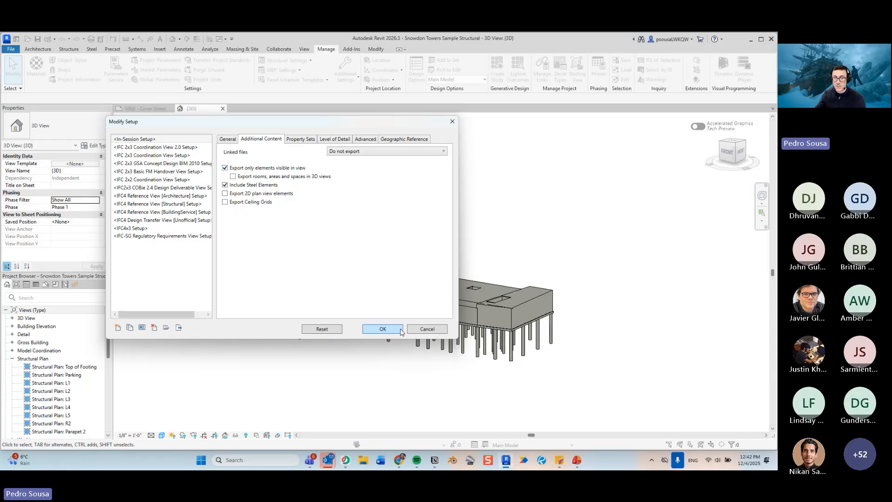
{"action": "left_click", "coordinate": [227, 139]}
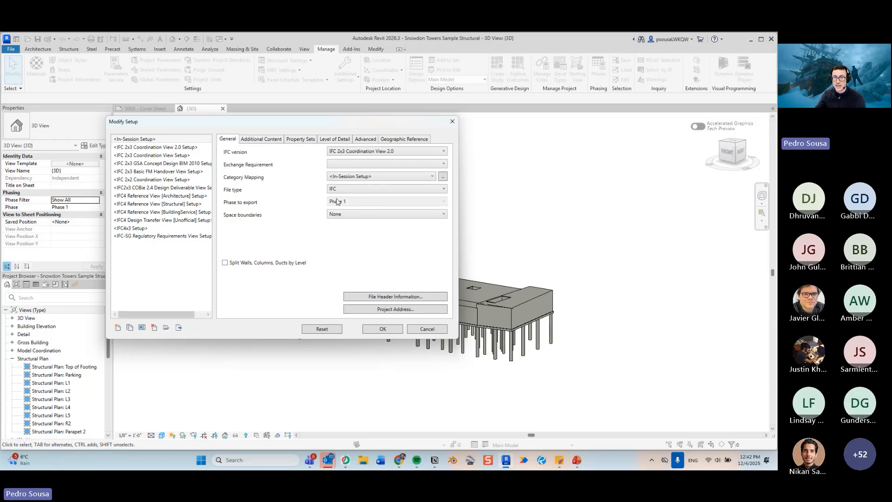
{"action": "key", "text": "ctrl"}
{"action": "key", "text": "ctrl"}
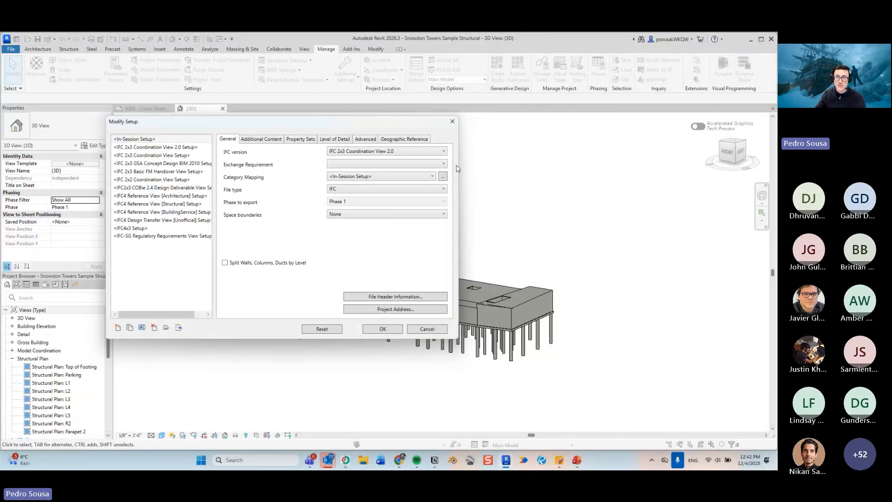
{"action": "left_click", "coordinate": [267, 137]}
{"action": "left_click", "coordinate": [228, 139]}
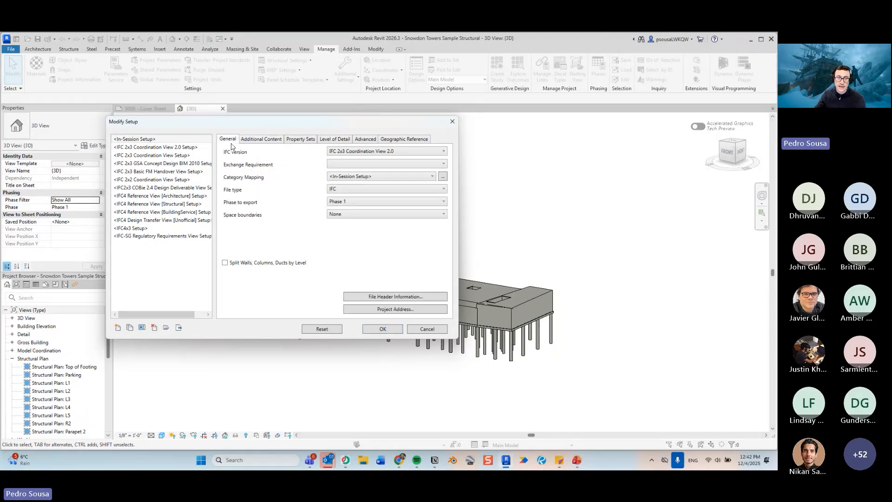
{"action": "left_click", "coordinate": [380, 328]}
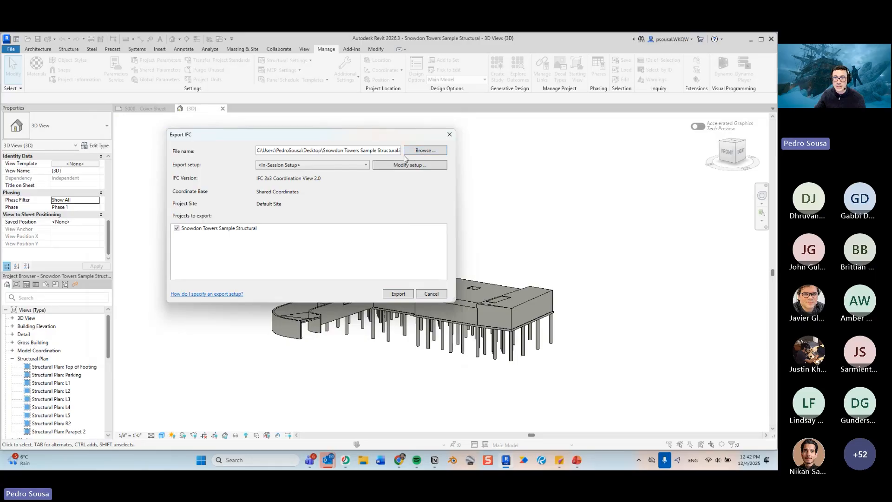
{"action": "left_click", "coordinate": [423, 151]}
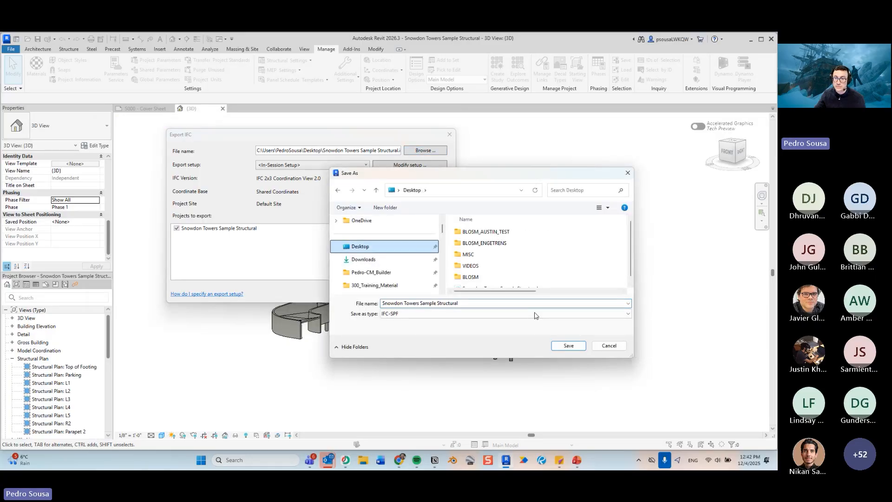
{"action": "left_click", "coordinate": [569, 345]}
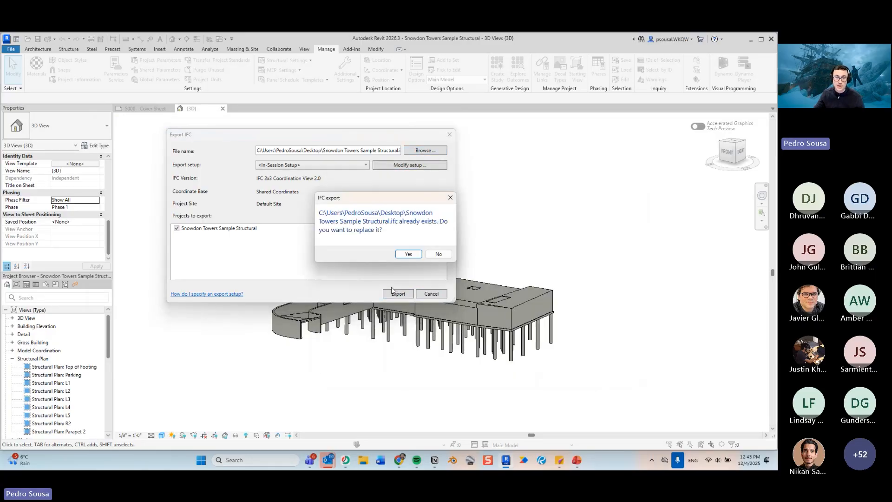
{"action": "left_click", "coordinate": [435, 253]}
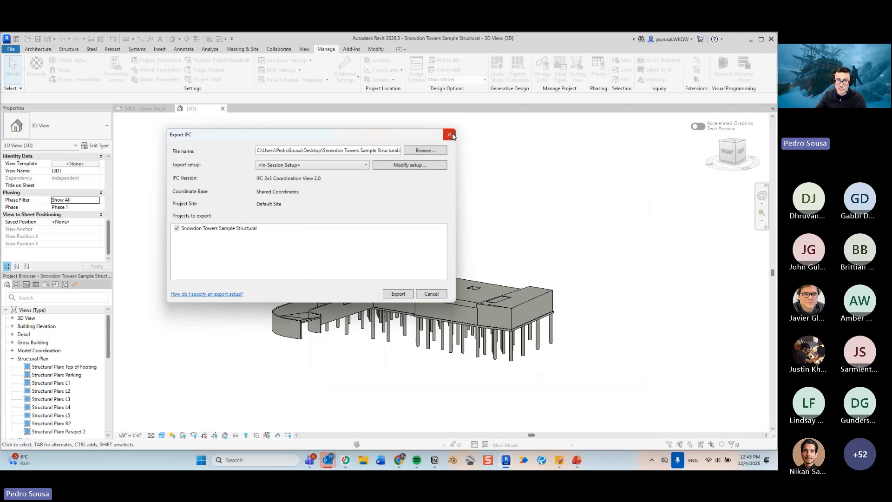
{"action": "left_click", "coordinate": [449, 134]}
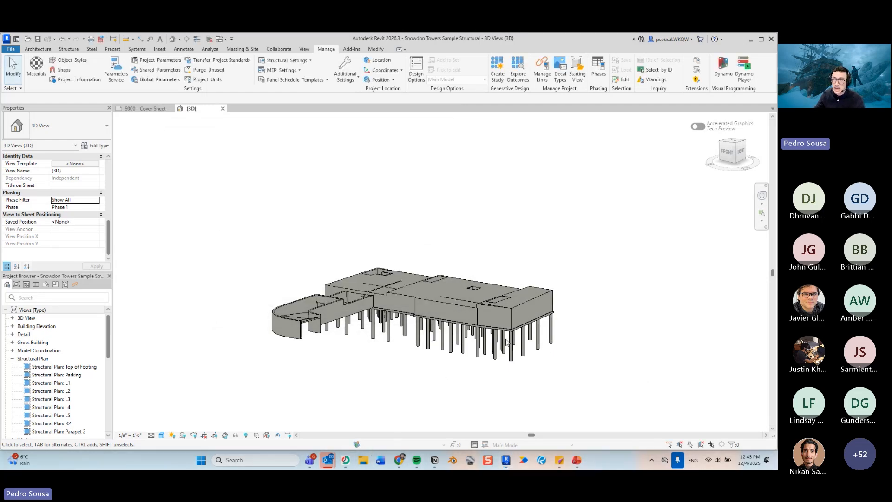
- Open the exported Snowdon Towers Sample Structural IFC in BIMvision and inspect the model
{"action": "left_click", "coordinate": [364, 461]}
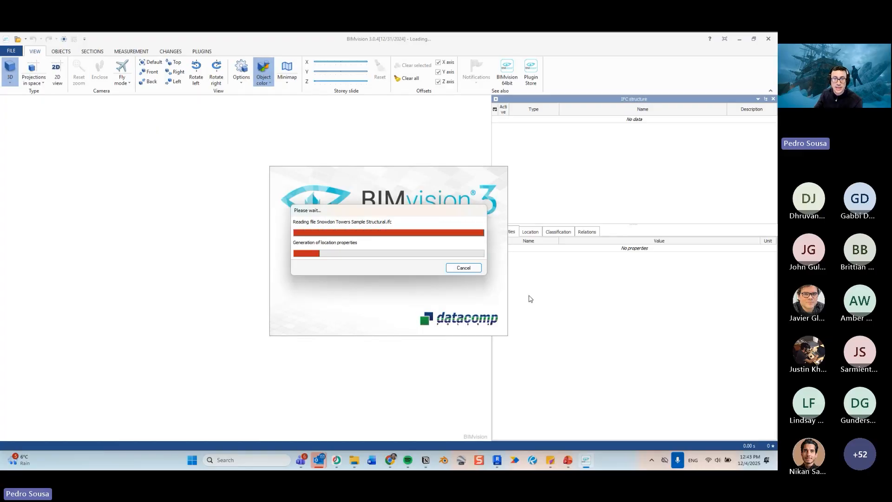
{"action": "scroll", "coordinate": [324, 328], "scroll_direction": "up", "scroll_amount": 5}
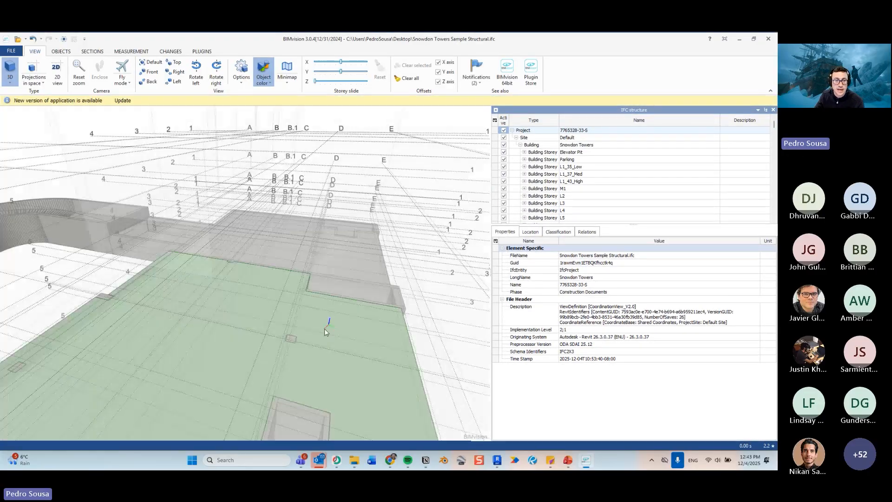
{"action": "mouse_move", "coordinate": [387, 285]}
{"action": "left_mouse_down"}
{"action": "mouse_move", "coordinate": [395, 282]}
{"action": "mouse_move", "coordinate": [383, 263]}
{"action": "mouse_move", "coordinate": [390, 270]}
{"action": "left_mouse_up"}
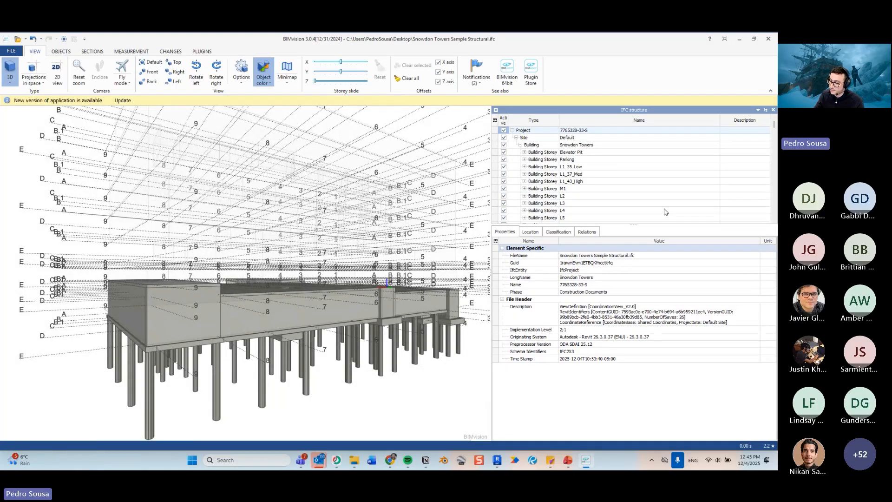
- Leave the slideshow and switch to the Scenario 21 model tab in the browser
{"action": "left_click", "coordinate": [739, 44]}
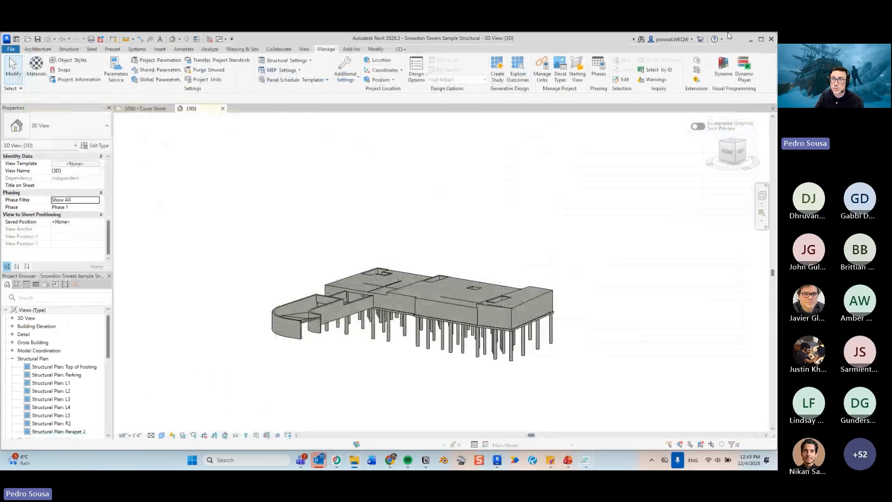
{"action": "left_click", "coordinate": [736, 40]}
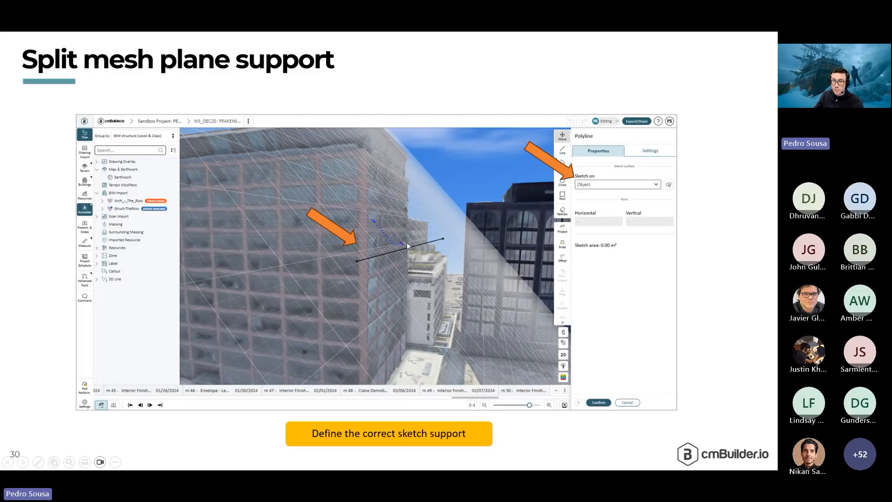
{"action": "key", "text": "Escape"}
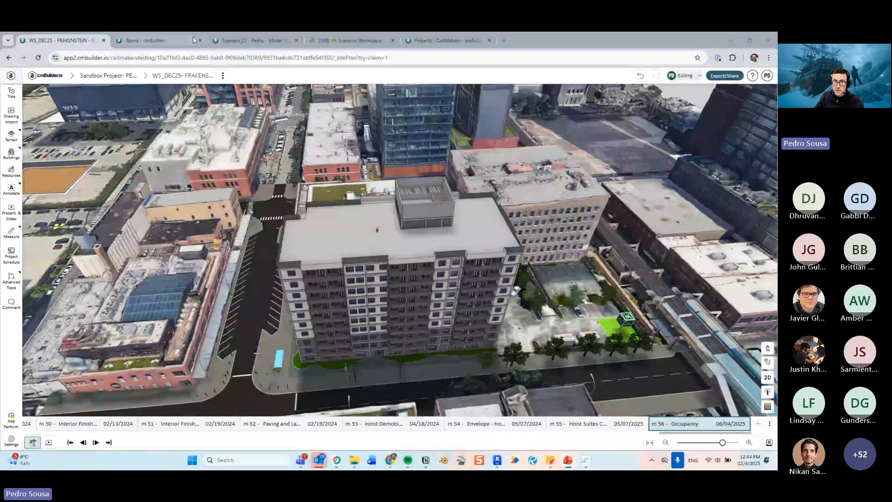
{"action": "left_click", "coordinate": [247, 41]}
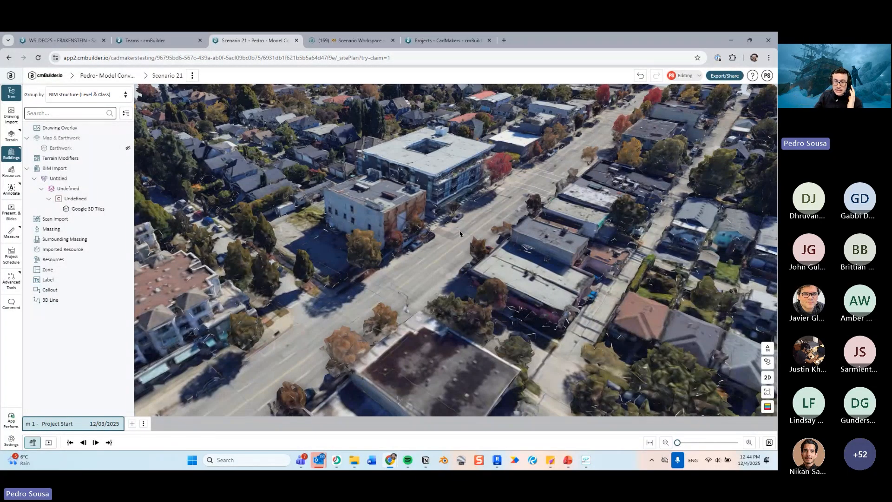
- Select the Google 3D Tiles mesh near the building and open it for BIM model editing
{"action": "scroll", "coordinate": [460, 234], "scroll_direction": "up", "scroll_amount": 10}
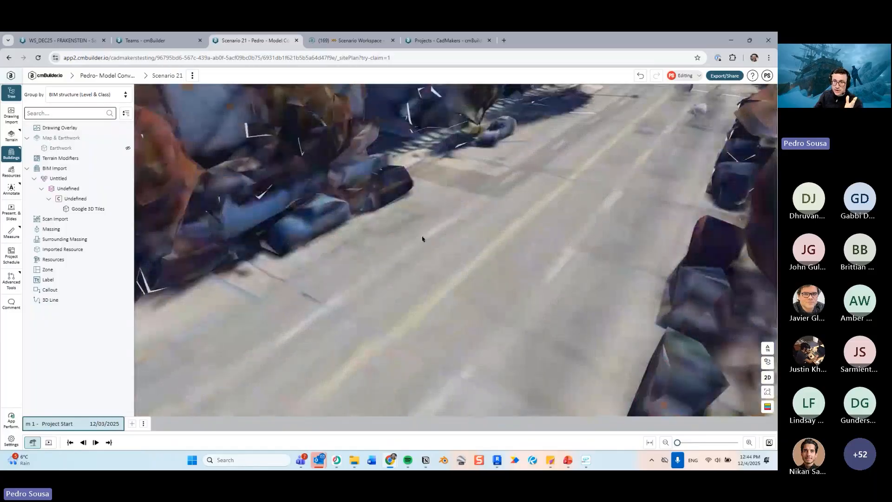
{"action": "left_click_drag", "start_coordinate": [422, 239], "coordinate": [449, 216]}
{"action": "scroll", "coordinate": [449, 215], "scroll_direction": "down", "scroll_amount": 8}
{"action": "scroll", "coordinate": [441, 227], "scroll_direction": "up", "scroll_amount": 4}
{"action": "left_click_drag", "start_coordinate": [429, 271], "coordinate": [240, 279]}
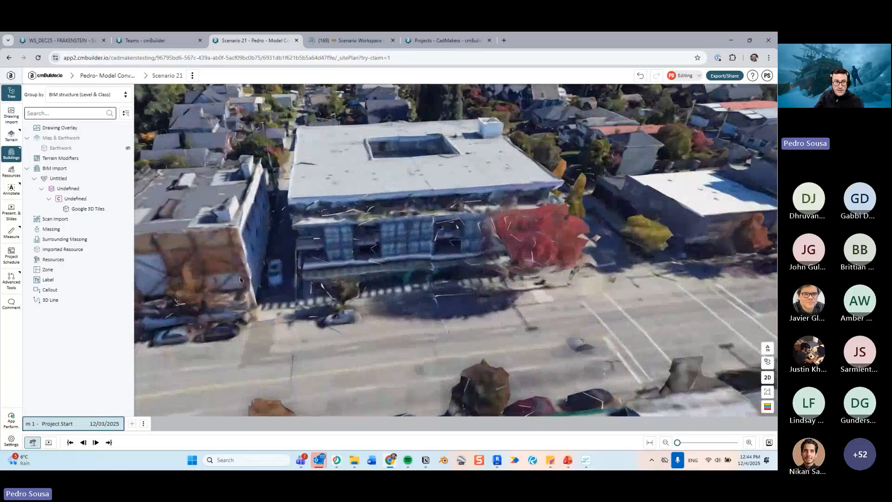
{"action": "left_click", "coordinate": [322, 229]}
{"action": "right_click", "coordinate": [322, 229]}
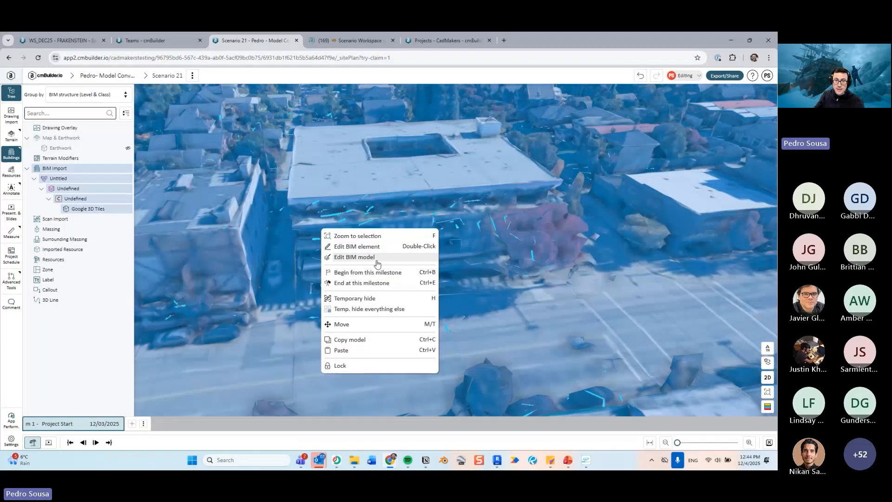
{"action": "left_click", "coordinate": [352, 258]}
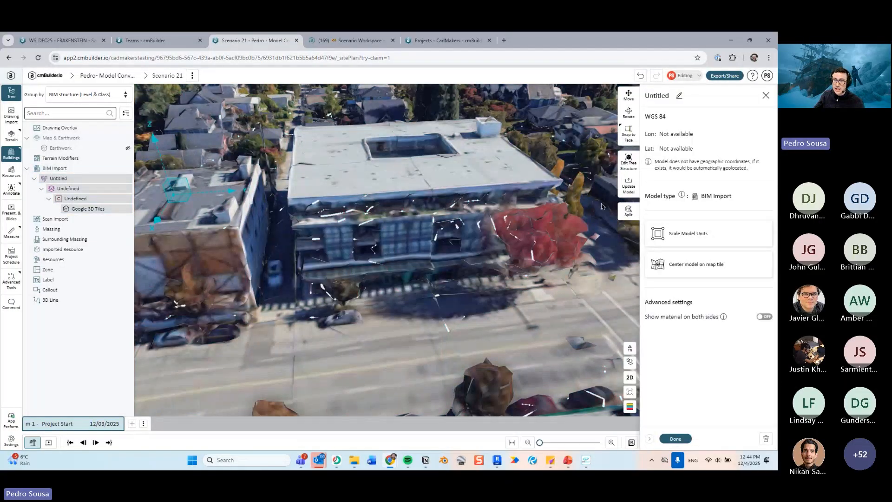
- Start the Split buildings tool with a splitting line sketched on a Z plane
{"action": "left_click", "coordinate": [628, 213]}
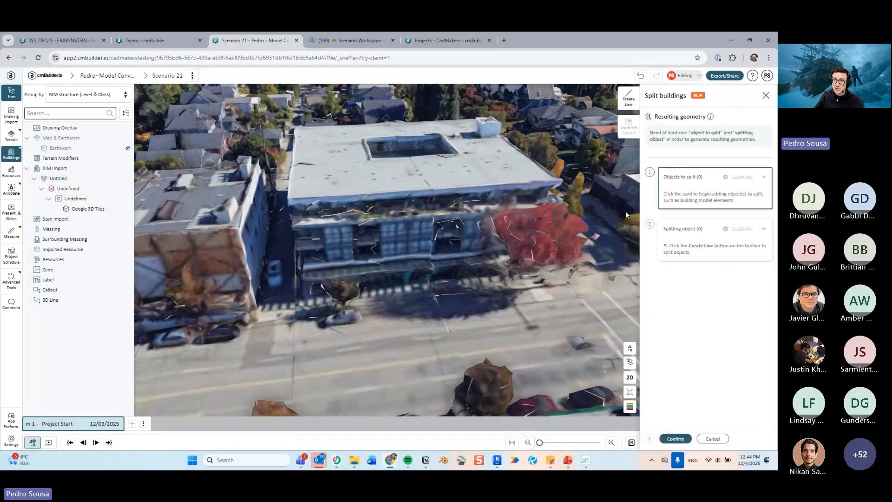
{"action": "left_click", "coordinate": [631, 102]}
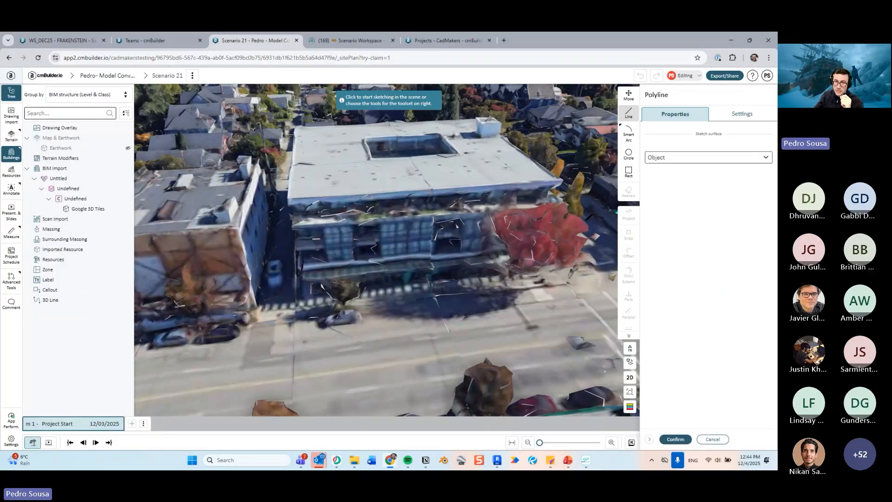
{"action": "mouse_move", "coordinate": [587, 220]}
{"action": "left_mouse_down"}
{"action": "mouse_move", "coordinate": [528, 247]}
{"action": "mouse_move", "coordinate": [517, 261]}
{"action": "left_mouse_up"}
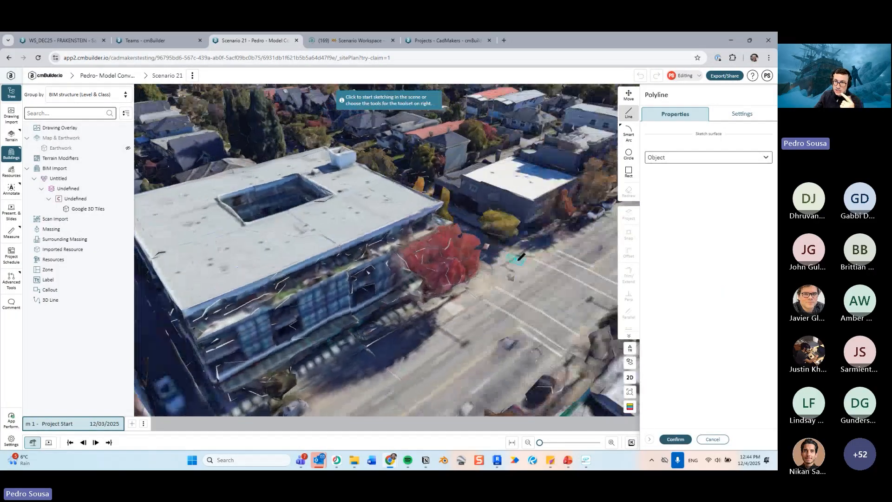
{"action": "left_click", "coordinate": [707, 158]}
{"action": "left_click", "coordinate": [665, 182]}
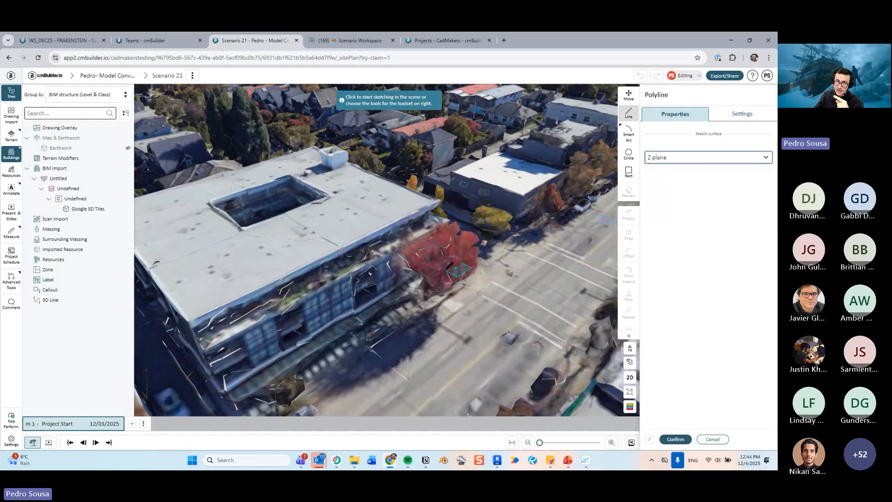
{"action": "scroll", "coordinate": [383, 285], "scroll_direction": "up", "scroll_amount": 5}
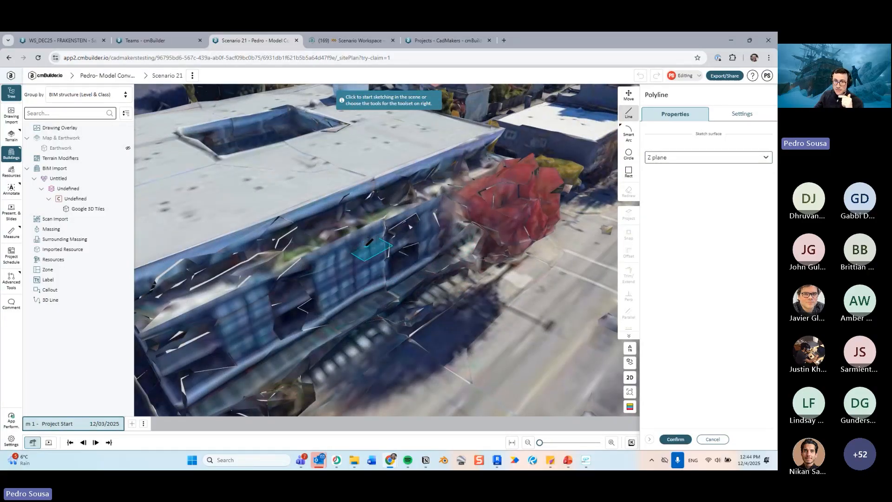
{"action": "left_click", "coordinate": [367, 252]}
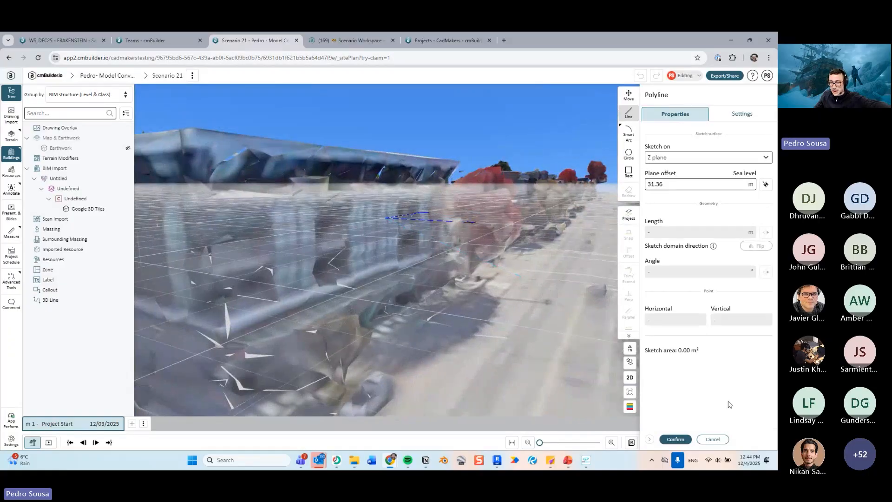
{"action": "left_click", "coordinate": [712, 439]}
- Try to sketch a four-point splitting polyline using the building facade as the sketch surface
{"action": "left_click", "coordinate": [629, 98]}
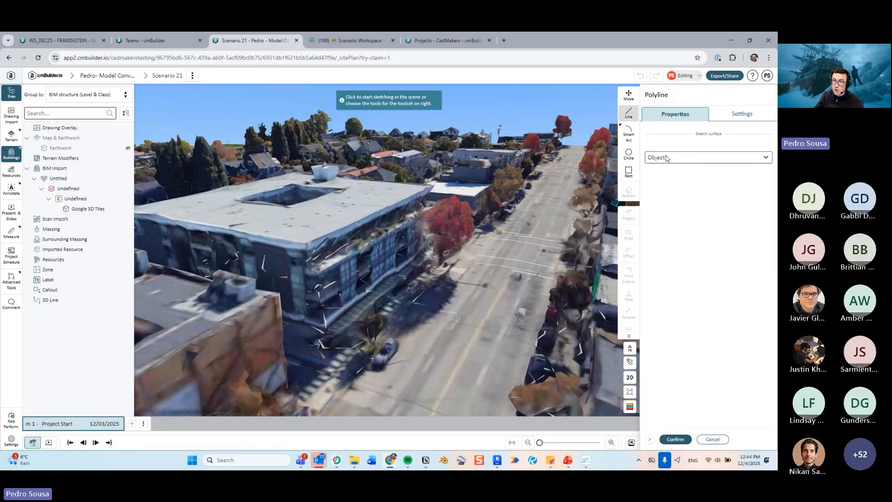
{"action": "scroll", "coordinate": [365, 241], "scroll_direction": "up", "scroll_amount": 5}
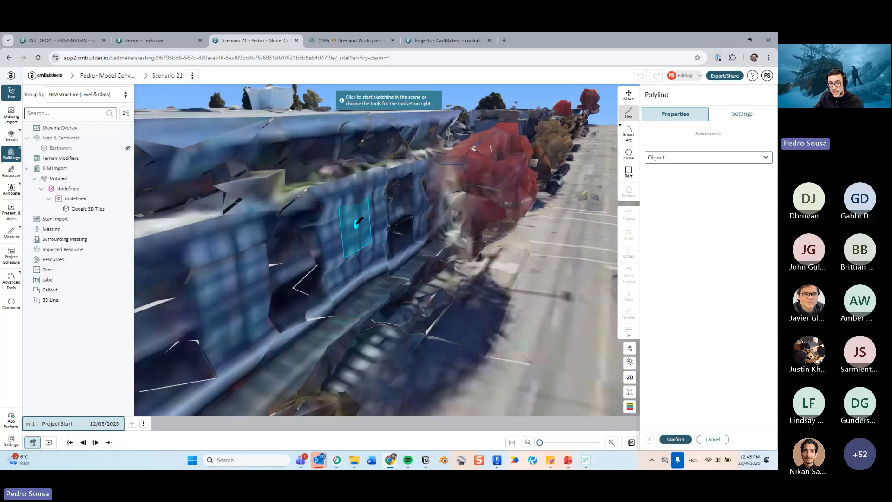
{"action": "left_click", "coordinate": [357, 223]}
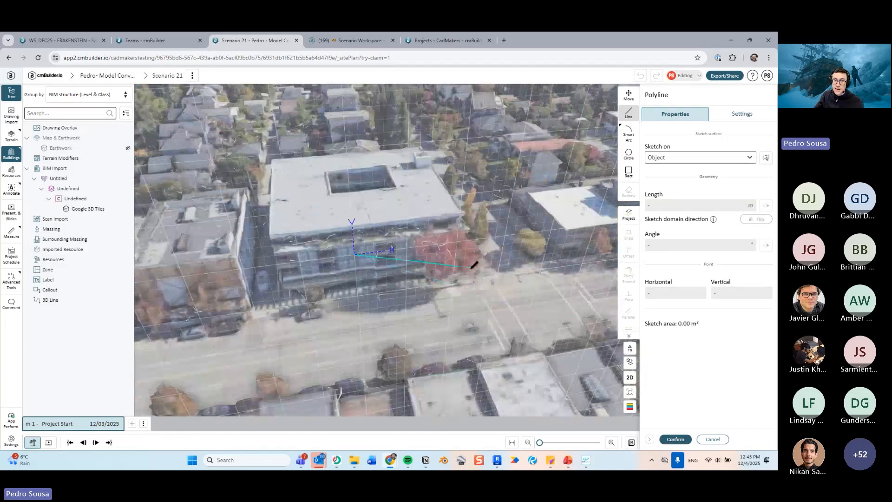
{"action": "left_click", "coordinate": [533, 225]}
{"action": "left_click", "coordinate": [469, 132]}
{"action": "left_click", "coordinate": [175, 183]}
{"action": "left_click", "coordinate": [244, 292]}
{"action": "left_click", "coordinate": [364, 339]}
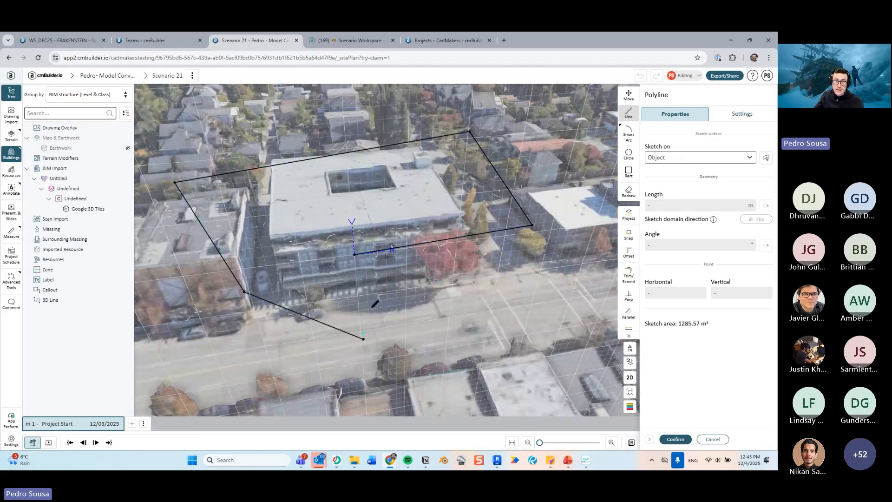
{"action": "middle_click_drag", "start_coordinate": [438, 342], "coordinate": [467, 320]}
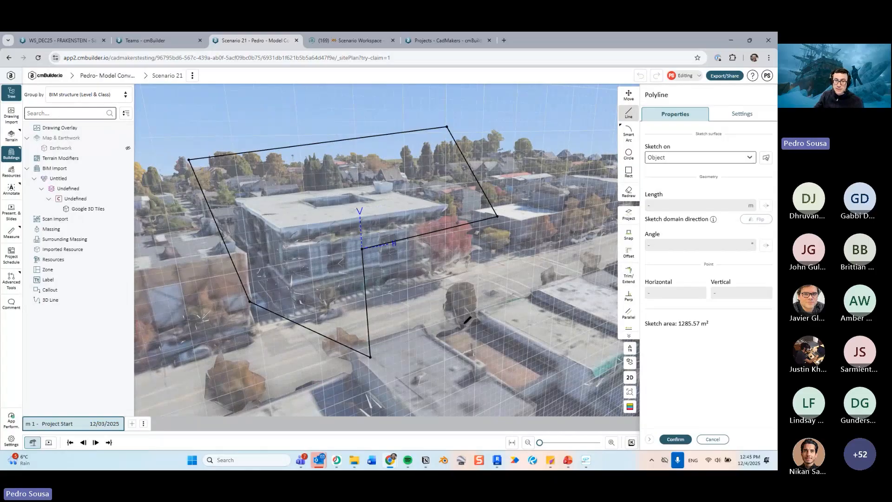
{"action": "middle_click_drag", "start_coordinate": [467, 321], "coordinate": [526, 264]}
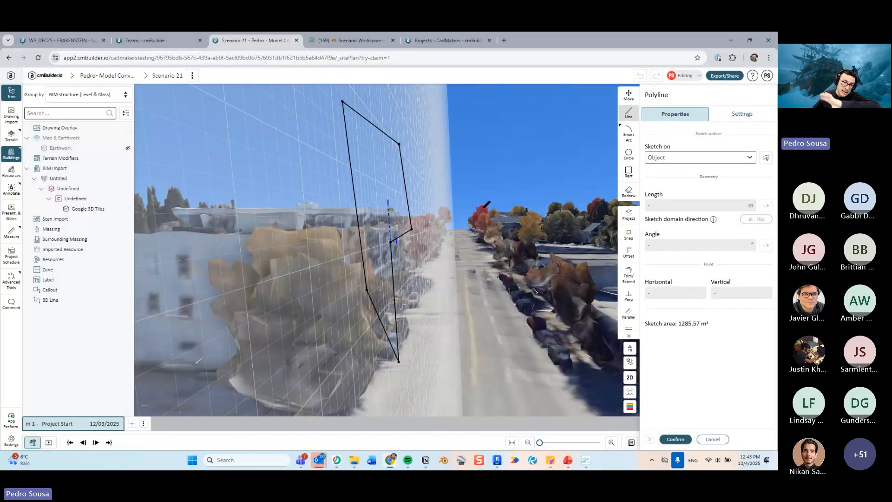
{"action": "middle_click_drag", "start_coordinate": [486, 204], "coordinate": [230, 235]}
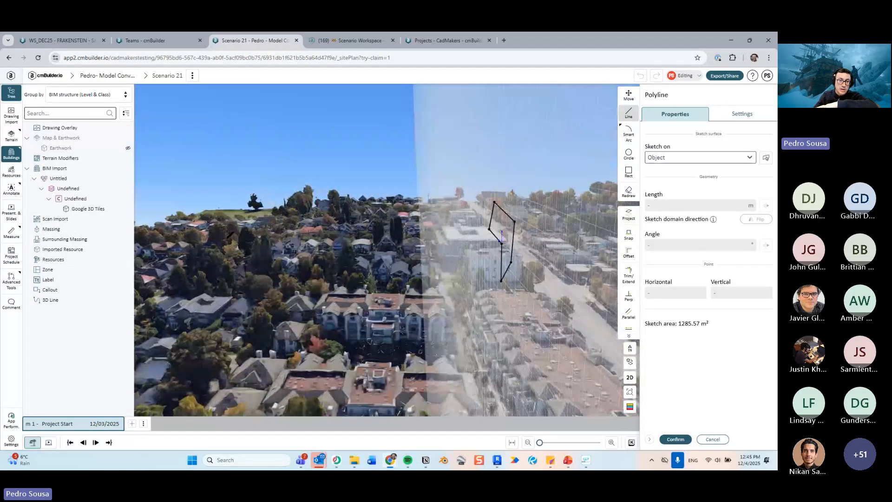
{"action": "middle_click_drag", "start_coordinate": [314, 227], "coordinate": [530, 283]}
{"action": "scroll", "coordinate": [530, 283], "scroll_direction": "up", "scroll_amount": 5}
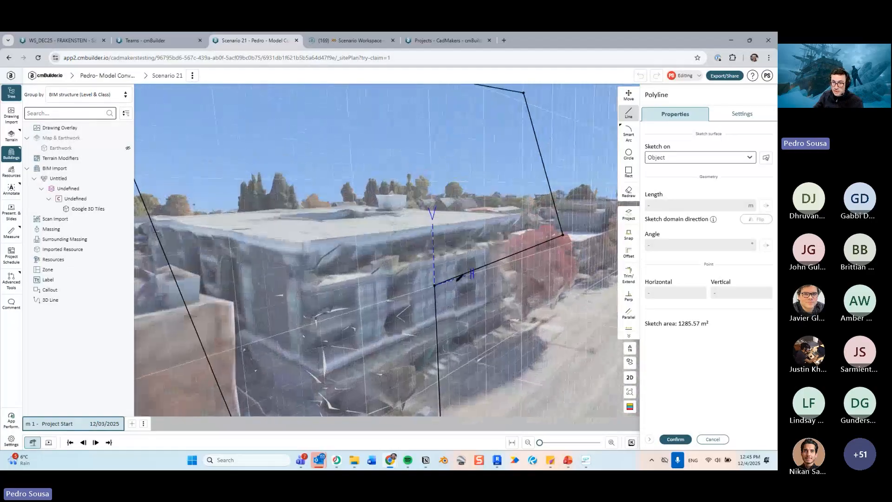
{"action": "left_click", "coordinate": [712, 439]}
- Confirm the split and close the Split buildings tool
{"action": "scroll", "coordinate": [466, 279], "scroll_direction": "down", "scroll_amount": 5}
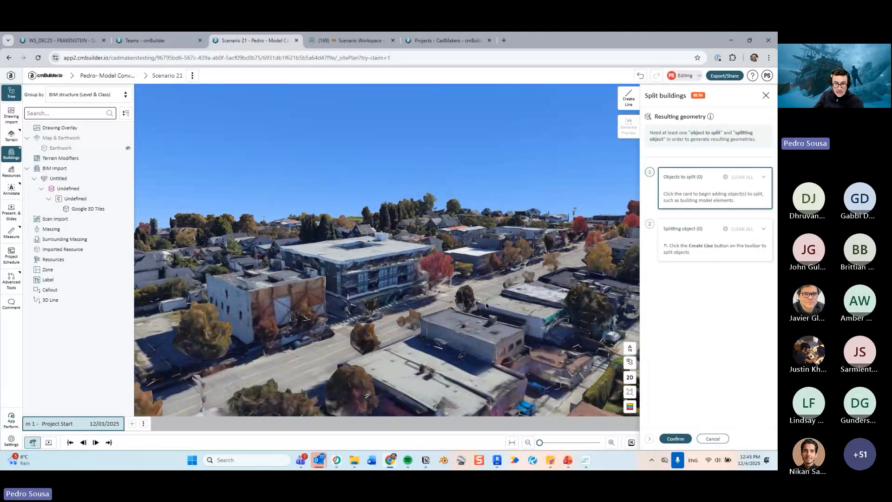
{"action": "scroll", "coordinate": [486, 306], "scroll_direction": "up", "scroll_amount": 3}
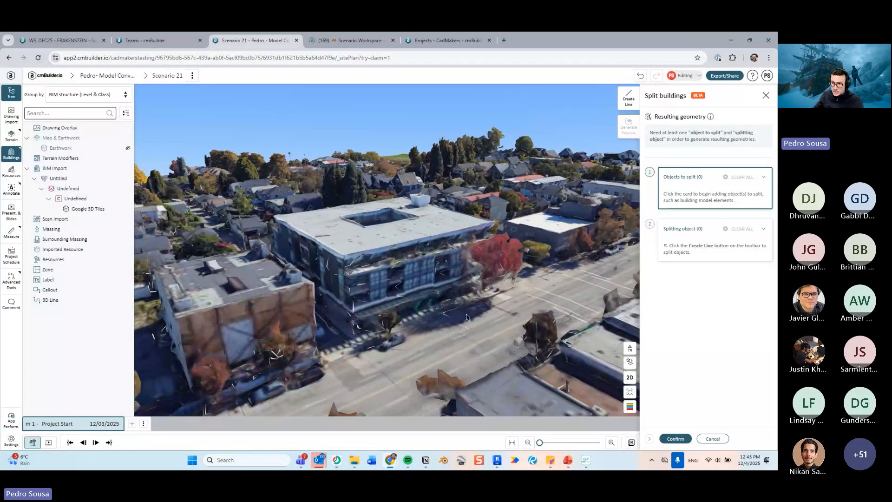
{"action": "left_click", "coordinate": [708, 438]}
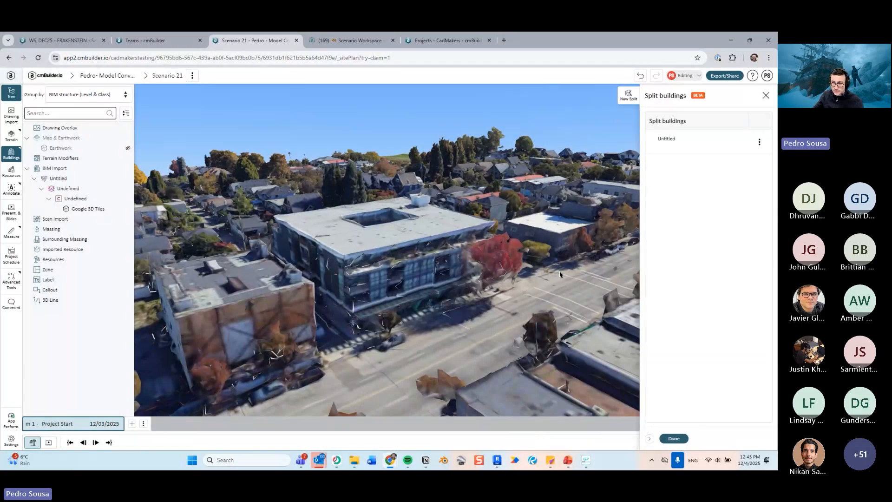
{"action": "middle_click_drag", "start_coordinate": [510, 321], "coordinate": [525, 280]}
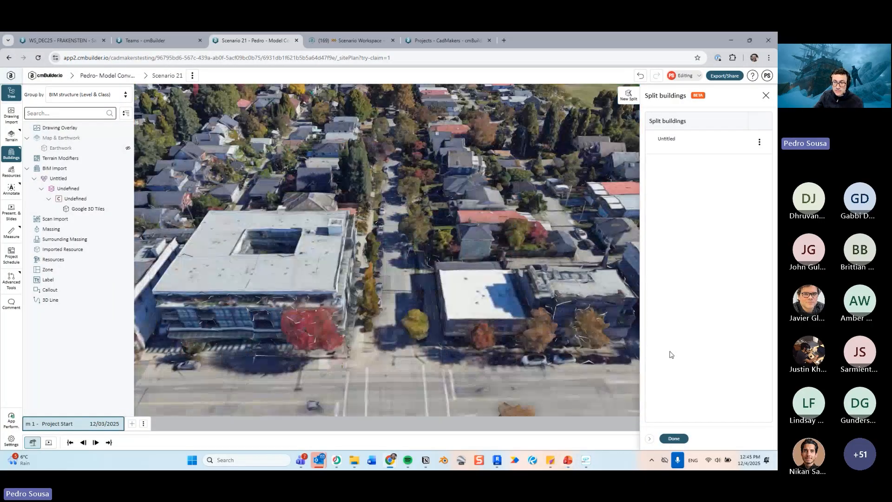
{"action": "left_click", "coordinate": [673, 438]}
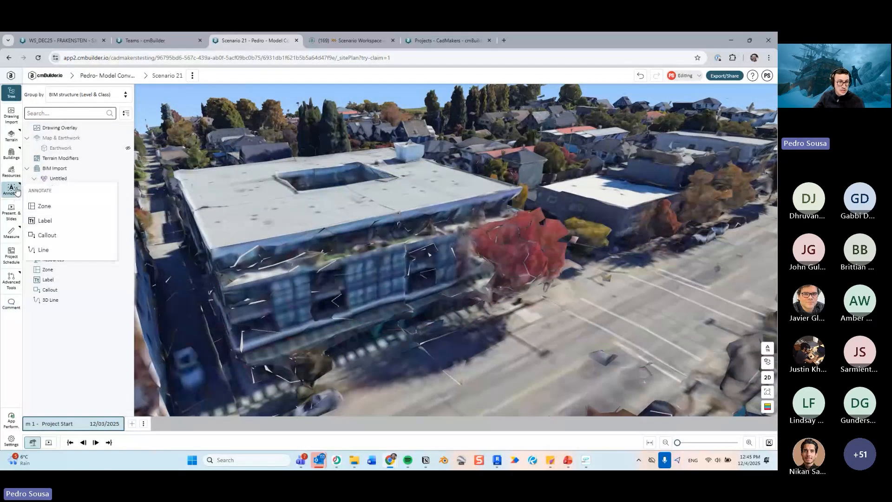
- Search resources for cube and place a Rectangle - Cube - Rigging Object on the street in front of the building
{"action": "left_click", "coordinate": [11, 171]}
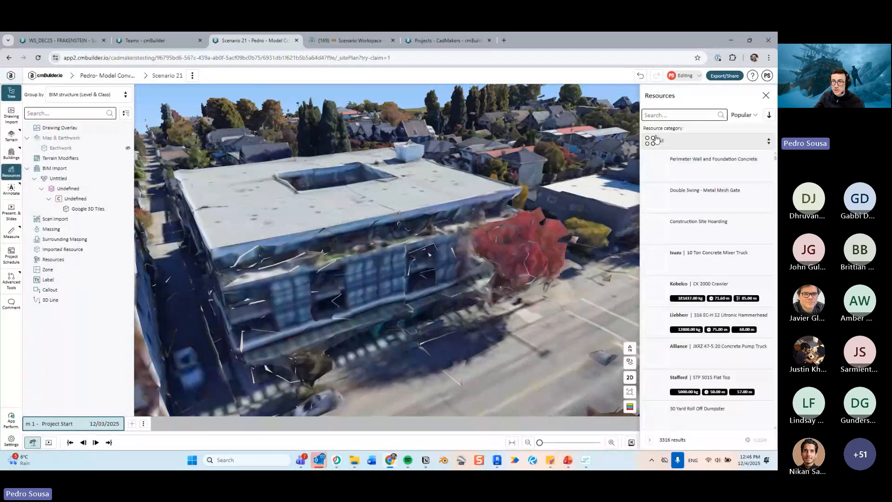
{"action": "left_click", "coordinate": [684, 116]}
{"action": "type", "text": "cube"}
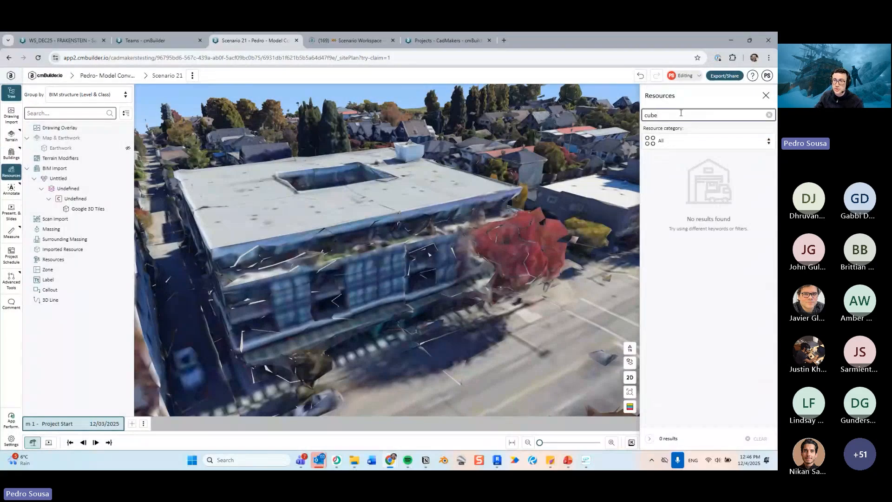
{"action": "left_click", "coordinate": [685, 160]}
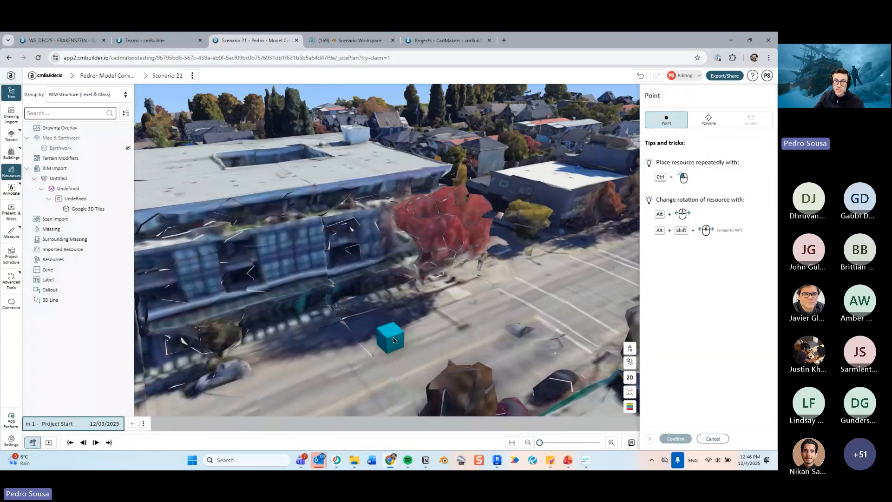
{"action": "left_click", "coordinate": [394, 340]}
{"action": "left_click", "coordinate": [675, 439]}
{"action": "scroll", "coordinate": [495, 347], "scroll_direction": "up", "scroll_amount": 5}
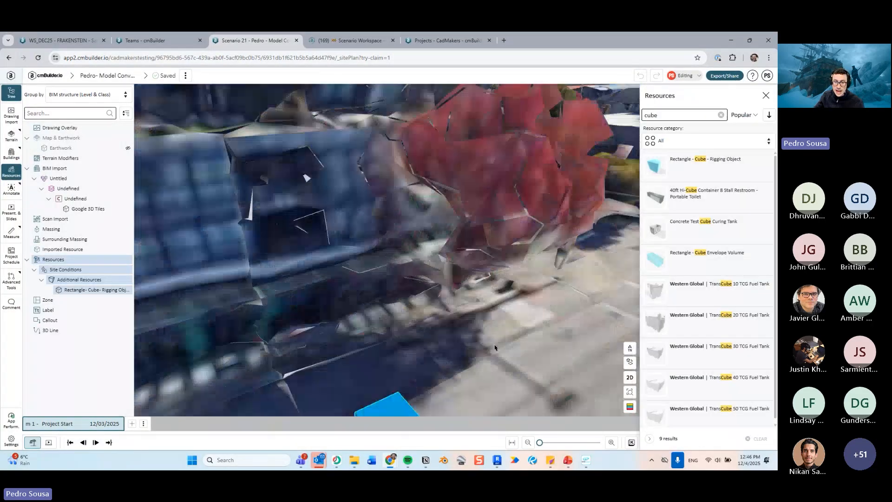
{"action": "right_click_drag", "start_coordinate": [396, 403], "coordinate": [392, 292]}
{"action": "scroll", "coordinate": [401, 280], "scroll_direction": "down", "scroll_amount": 3}
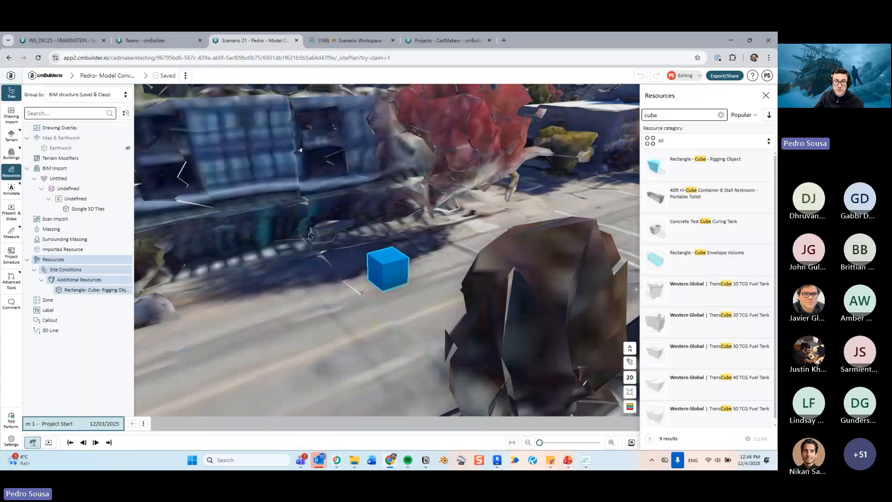
- Try to split the Google 3D Tiles mesh again with a new splitting line sketched on the object surface
{"action": "right_click", "coordinate": [309, 236]}
{"action": "left_click", "coordinate": [346, 261]}
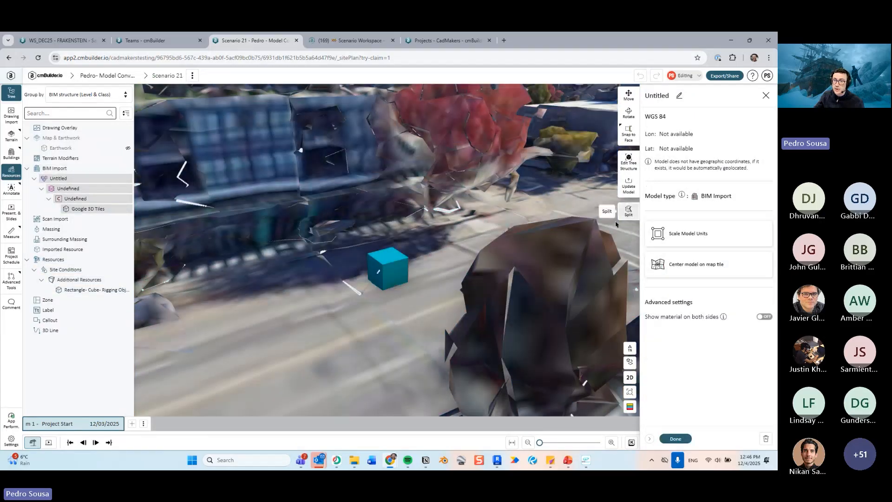
{"action": "left_click", "coordinate": [628, 210]}
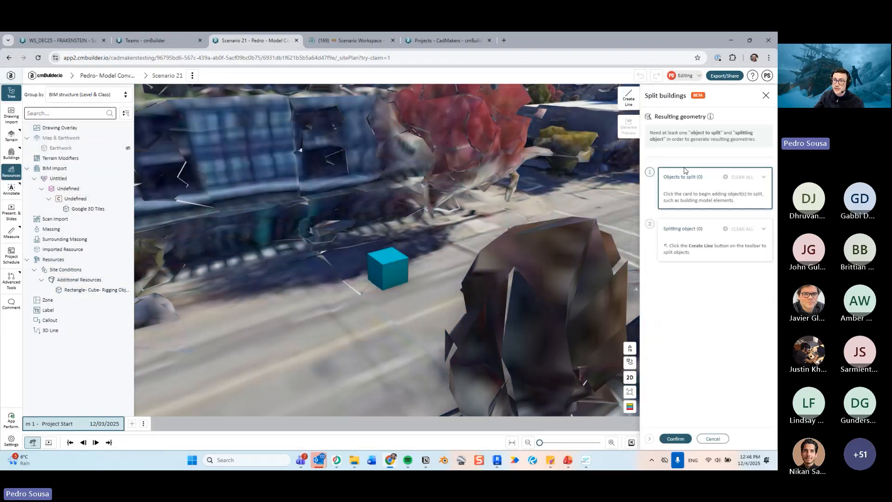
{"action": "left_click", "coordinate": [629, 98]}
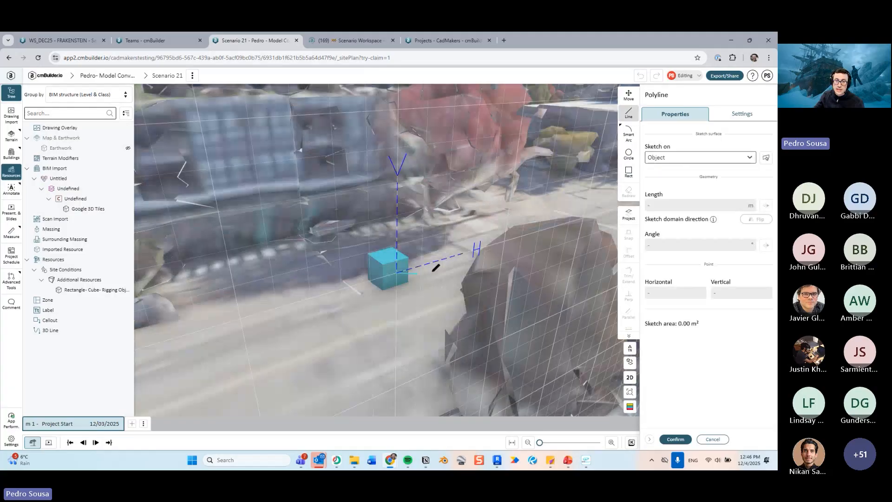
{"action": "scroll", "coordinate": [532, 235], "scroll_direction": "down", "scroll_amount": 10}
{"action": "mouse_move", "coordinate": [532, 235]}
{"action": "left_mouse_down"}
{"action": "mouse_move", "coordinate": [548, 233]}
{"action": "mouse_move", "coordinate": [473, 235]}
{"action": "mouse_move", "coordinate": [472, 243]}
{"action": "mouse_move", "coordinate": [504, 265]}
{"action": "mouse_move", "coordinate": [491, 241]}
{"action": "mouse_move", "coordinate": [513, 243]}
{"action": "left_mouse_up"}
{"action": "scroll", "coordinate": [541, 235], "scroll_direction": "down", "scroll_amount": 5}
{"action": "scroll", "coordinate": [472, 243], "scroll_direction": "down", "scroll_amount": 3}
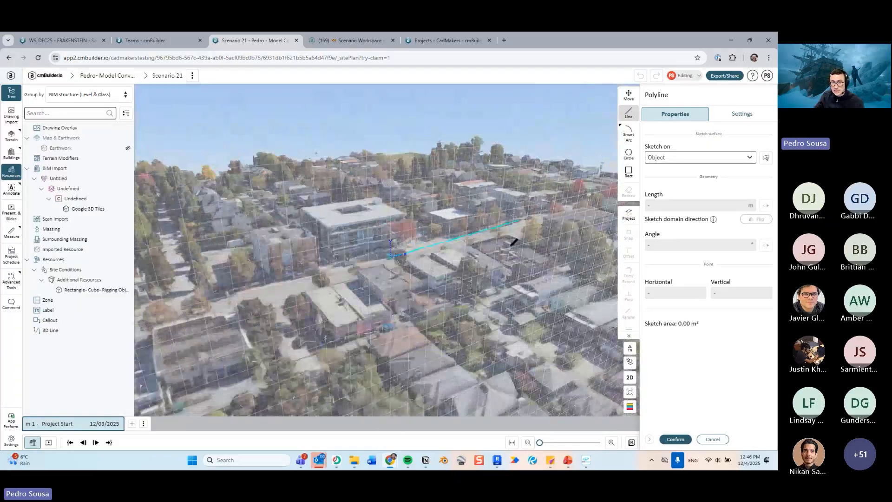
{"action": "scroll", "coordinate": [514, 242], "scroll_direction": "down", "scroll_amount": 5}
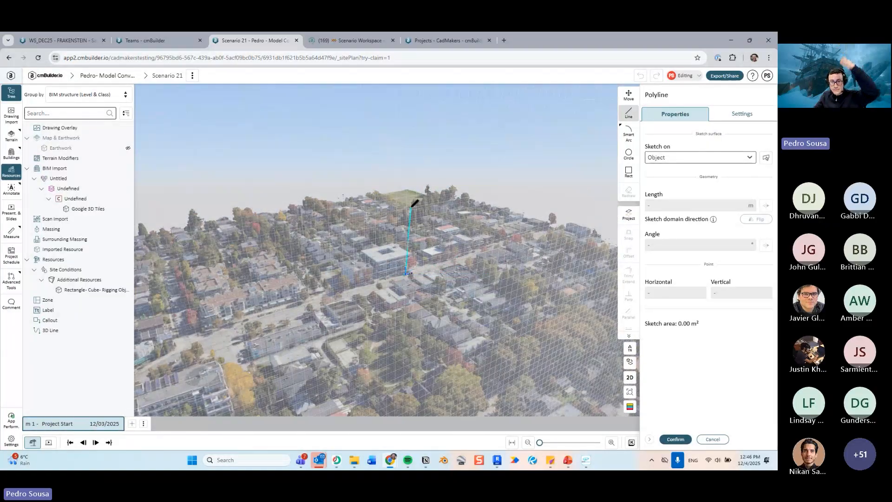
{"action": "scroll", "coordinate": [423, 241], "scroll_direction": "up", "scroll_amount": 3}
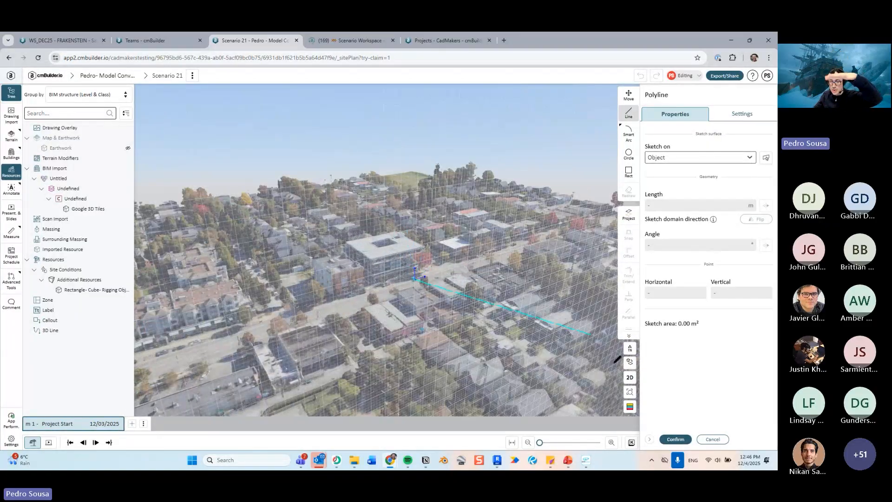
{"action": "left_click", "coordinate": [713, 439]}
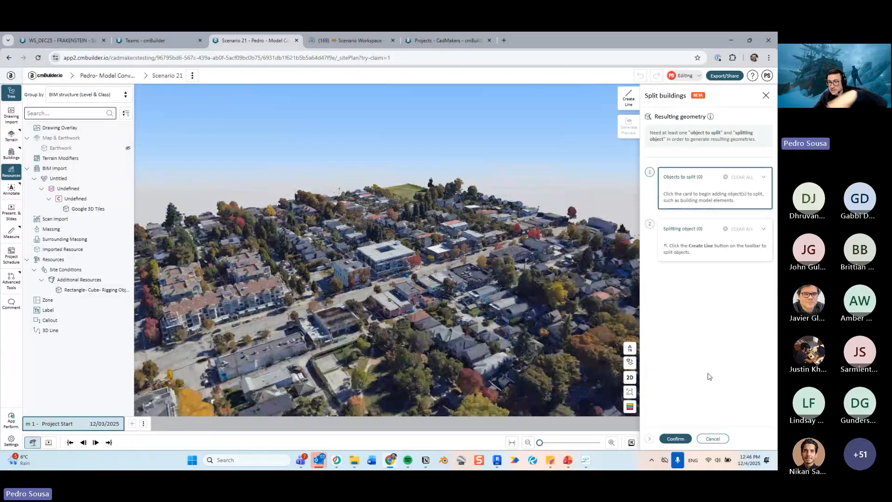
{"action": "left_click", "coordinate": [713, 438]}
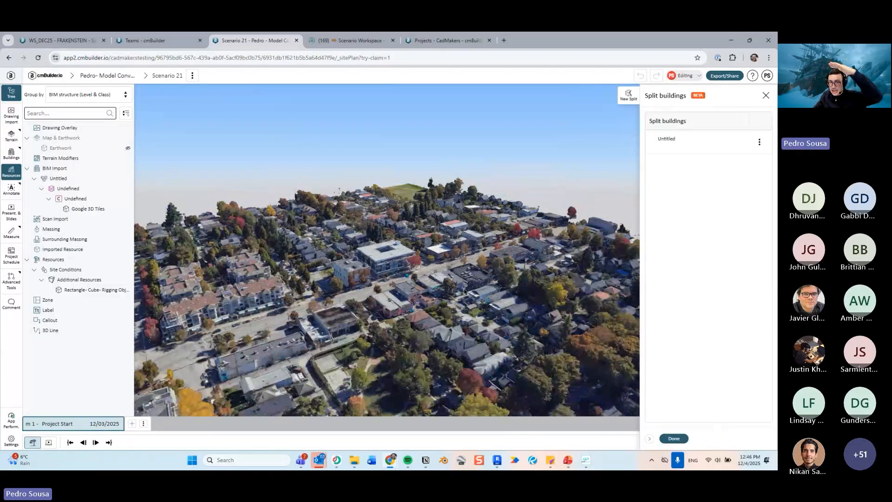
{"action": "left_click", "coordinate": [673, 439]}
- Examine the Google 3D Tiles neighbourhood from several angles
{"action": "scroll", "coordinate": [481, 306], "scroll_direction": "down", "scroll_amount": 6}
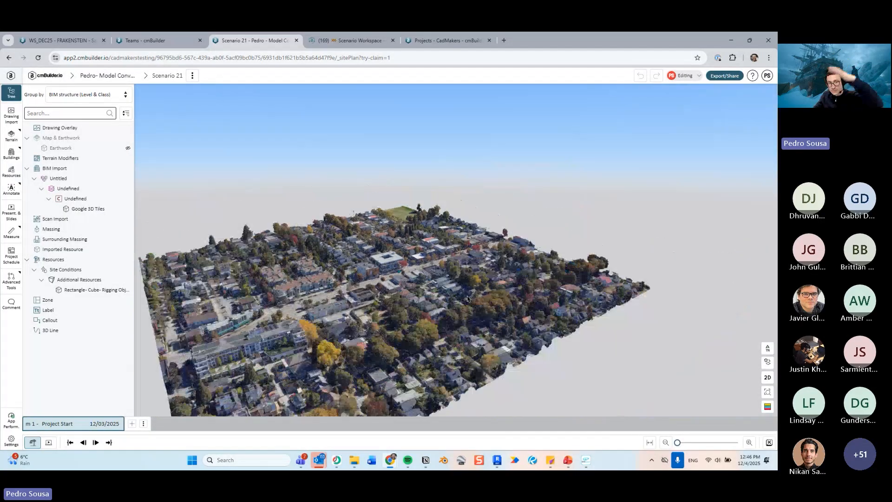
{"action": "left_click_drag", "start_coordinate": [478, 259], "coordinate": [478, 257]}
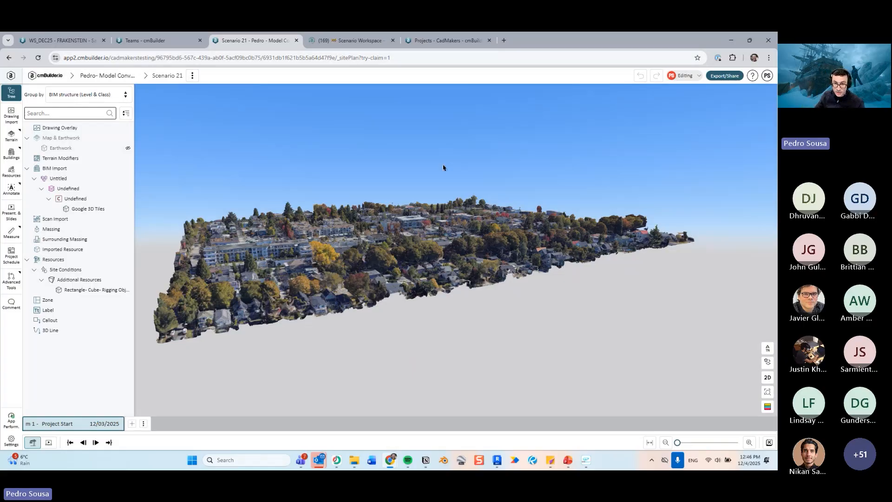
{"action": "scroll", "coordinate": [428, 223], "scroll_direction": "up", "scroll_amount": 5}
{"action": "left_click_drag", "start_coordinate": [427, 204], "coordinate": [389, 236]}
{"action": "scroll", "coordinate": [407, 235], "scroll_direction": "up", "scroll_amount": 5}
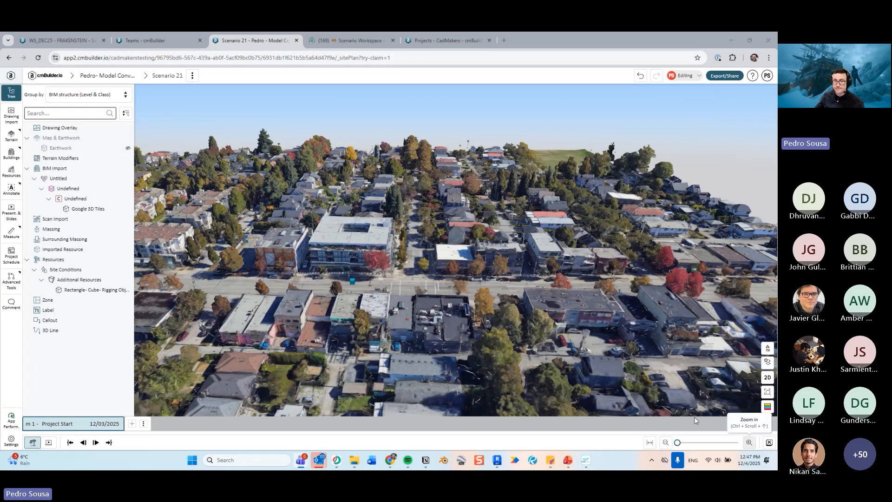
{"action": "scroll", "coordinate": [390, 251], "scroll_direction": "down", "scroll_amount": 4}
{"action": "left_click_drag", "start_coordinate": [390, 251], "coordinate": [452, 279]}
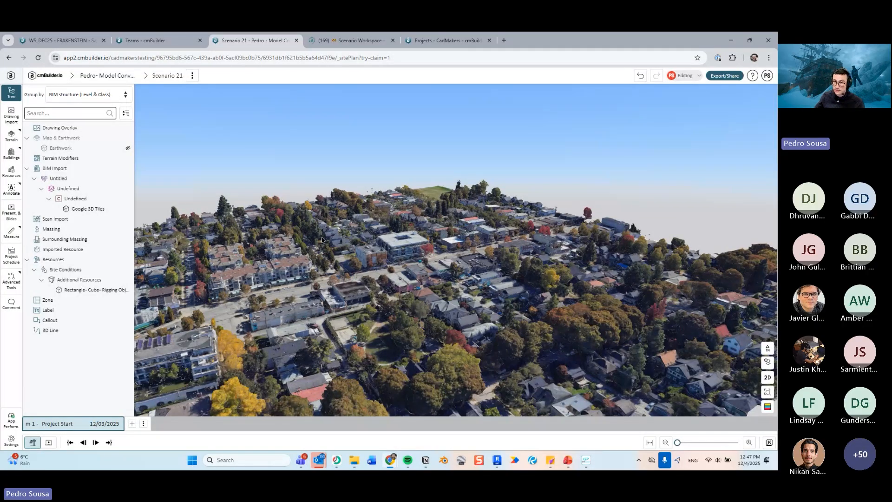
{"action": "scroll", "coordinate": [322, 241], "scroll_direction": "down", "scroll_amount": 3}
{"action": "left_click_drag", "start_coordinate": [322, 240], "coordinate": [425, 253]}
{"action": "scroll", "coordinate": [402, 241], "scroll_direction": "up", "scroll_amount": 2}
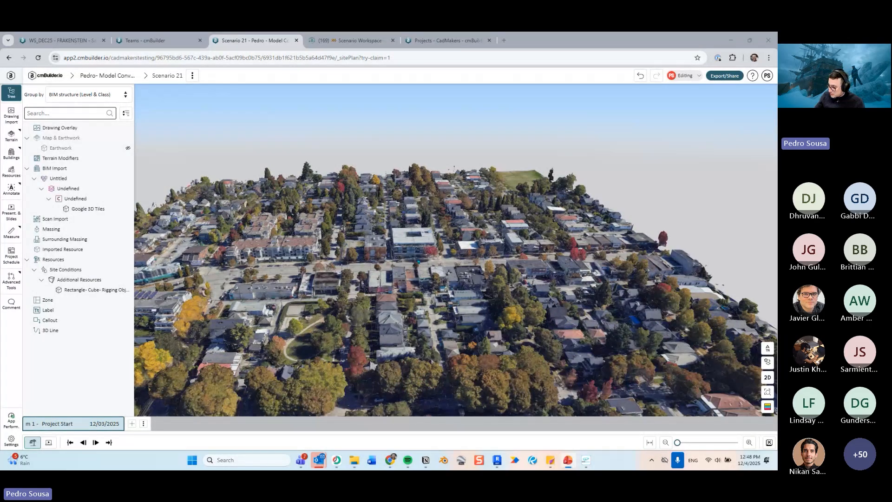
- Switch to the WS_DEC25 Frankenstein project tab via the slideshow window
{"action": "key", "text": "alt+Tab"}
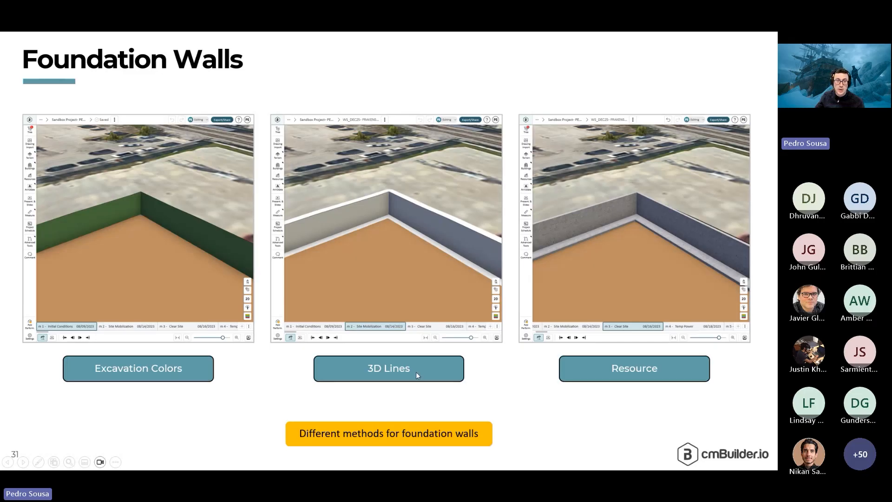
{"action": "key", "text": "alt+Tab"}
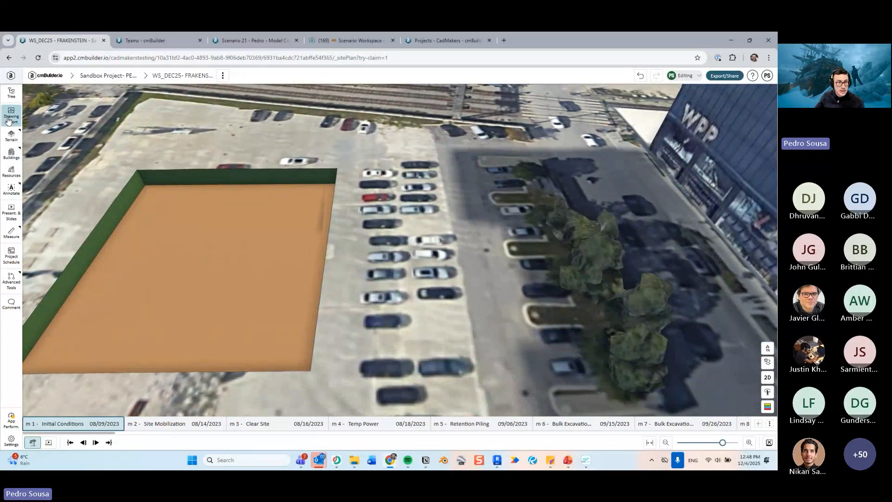
- Create an earthwork cut by sketching a four-point outline over the parking lot beside the existing excavation
{"action": "left_click", "coordinate": [13, 139]}
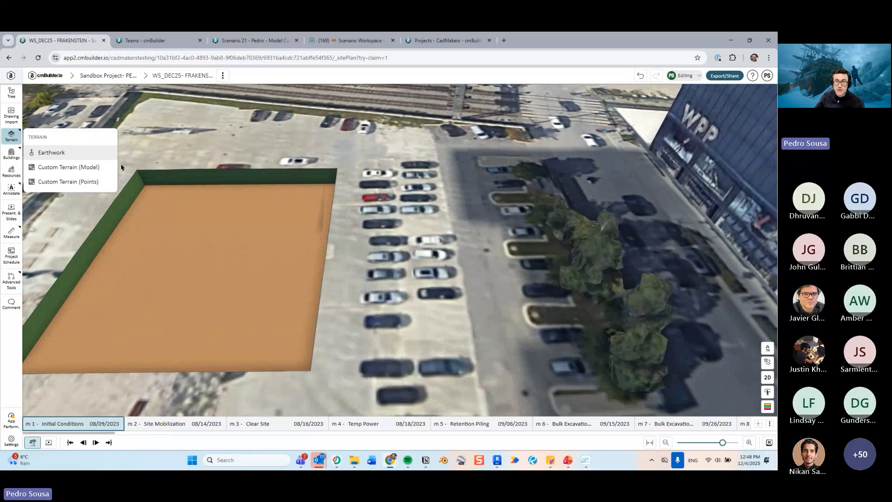
{"action": "left_click", "coordinate": [65, 153]}
{"action": "left_click", "coordinate": [677, 160]}
{"action": "left_click", "coordinate": [365, 170]}
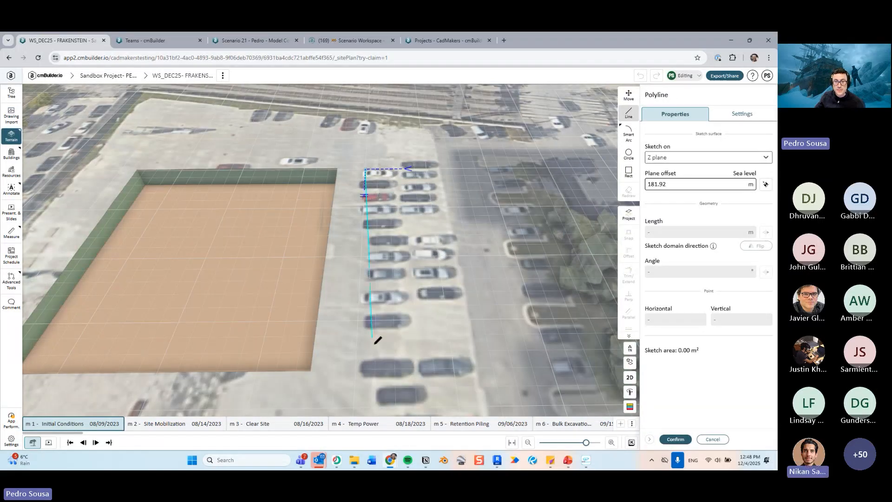
{"action": "left_click", "coordinate": [356, 359]}
{"action": "left_click", "coordinate": [523, 358]}
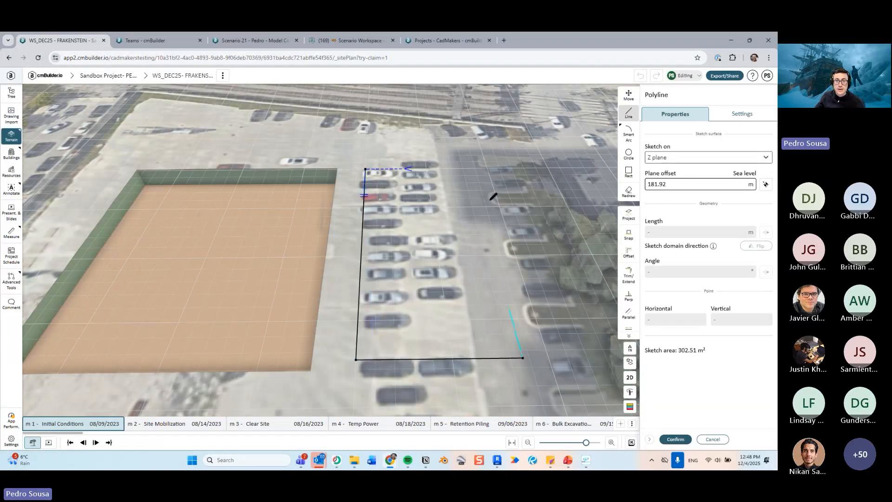
{"action": "left_click", "coordinate": [471, 169]}
{"action": "left_click", "coordinate": [365, 169]}
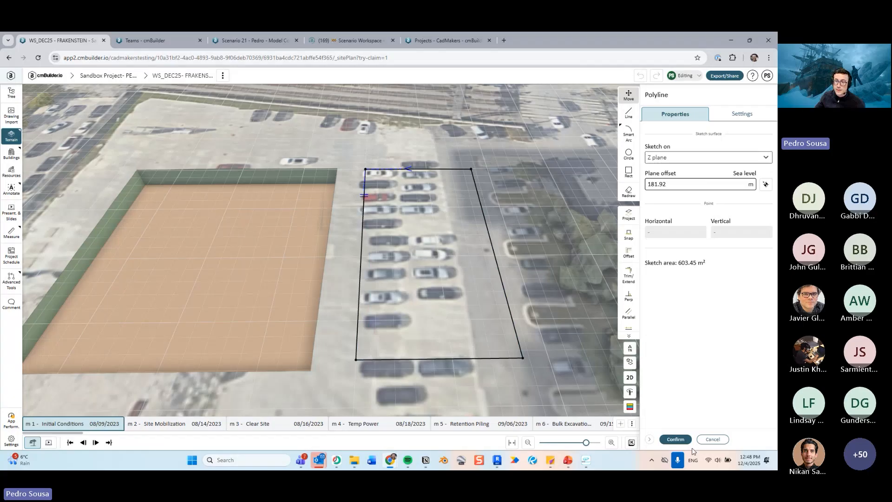
{"action": "left_click", "coordinate": [677, 439]}
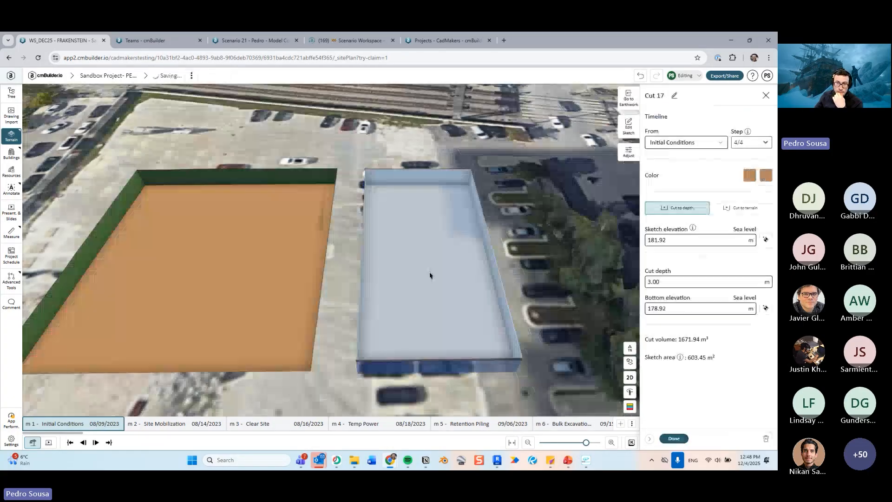
- Set the cut's side colour to dark grey and close the earthwork panel
{"action": "middle_click_drag", "start_coordinate": [424, 284], "coordinate": [384, 288]}
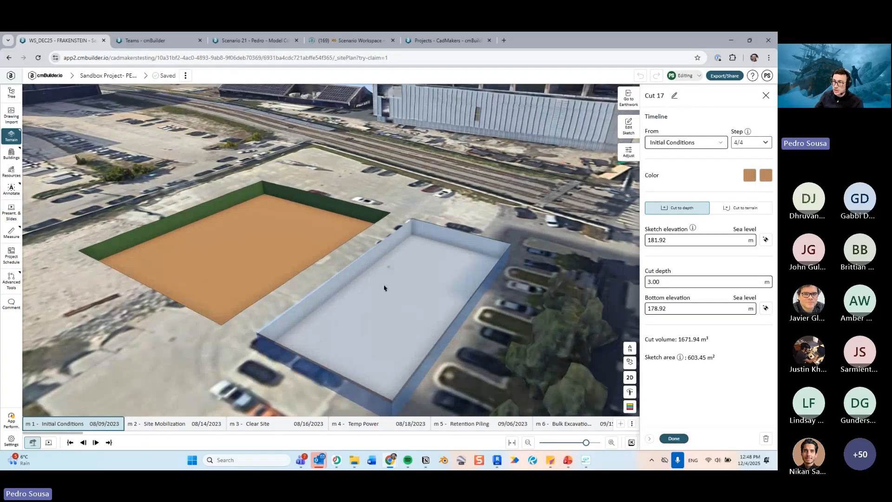
{"action": "scroll", "coordinate": [384, 288], "scroll_direction": "up", "scroll_amount": 5}
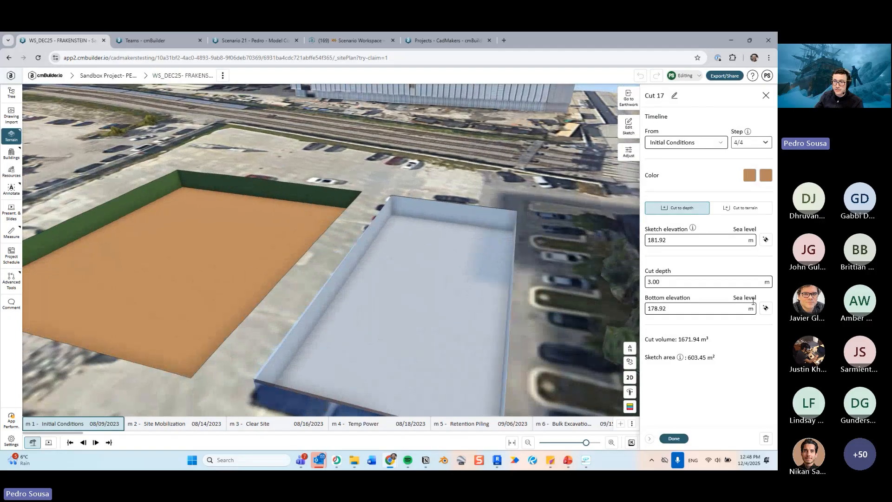
{"action": "left_click", "coordinate": [769, 178]}
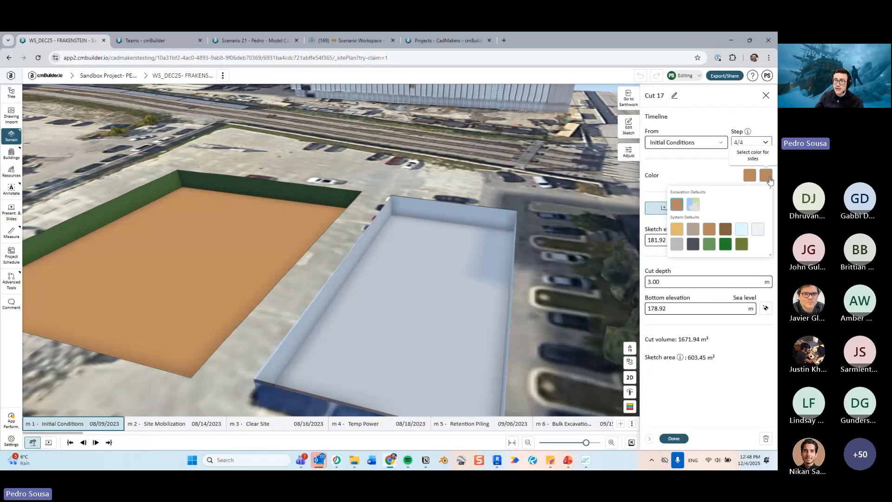
{"action": "left_click", "coordinate": [693, 244]}
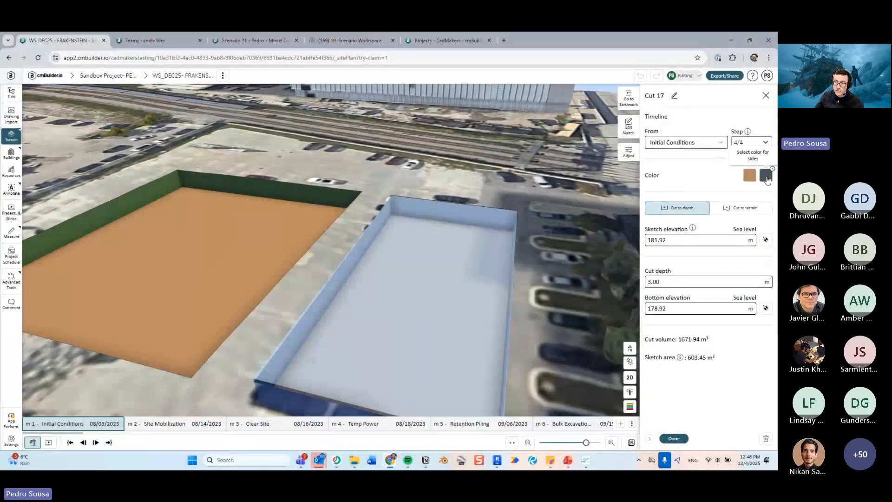
{"action": "left_click", "coordinate": [674, 439]}
{"action": "scroll", "coordinate": [436, 250], "scroll_direction": "up", "scroll_amount": 3}
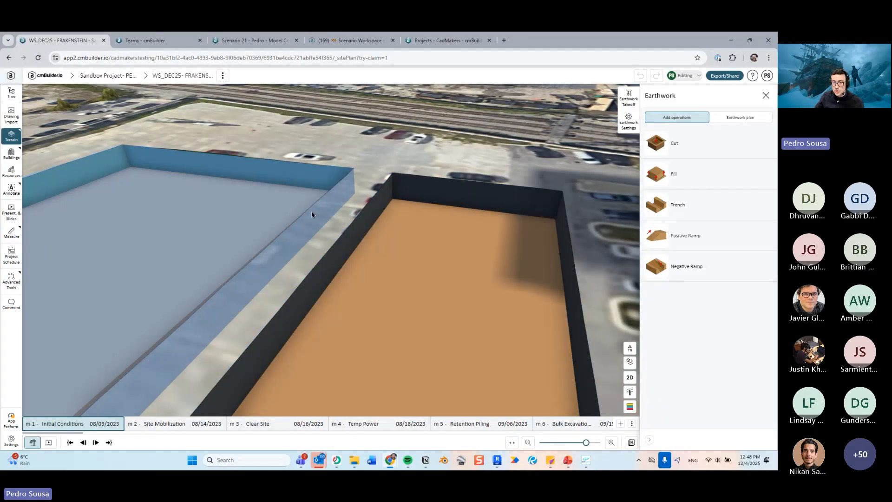
{"action": "key", "text": "Escape"}
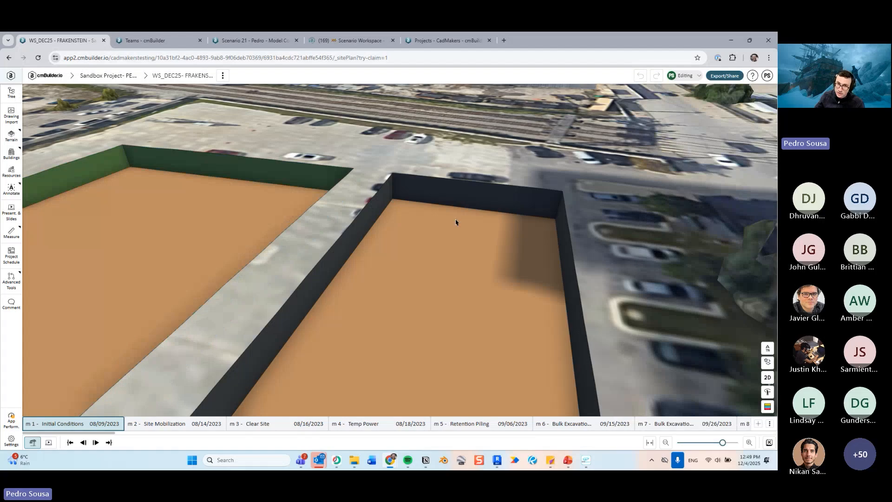
- Compare both excavations from several angles while switching between the Initial Conditions and Site Mobilization milestones
{"action": "scroll", "coordinate": [456, 219], "scroll_direction": "down", "scroll_amount": 3}
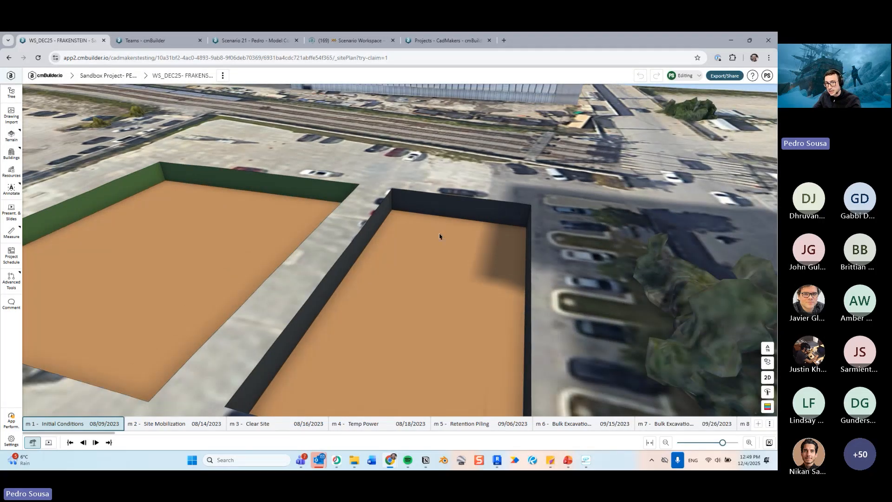
{"action": "middle_click_drag", "start_coordinate": [443, 226], "coordinate": [364, 208]}
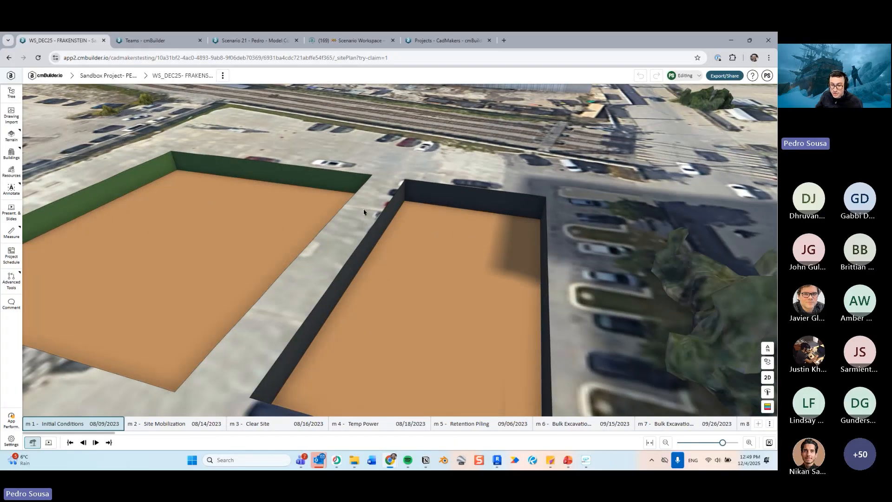
{"action": "middle_click_drag", "start_coordinate": [399, 225], "coordinate": [319, 179]}
{"action": "key", "text": "Right"}
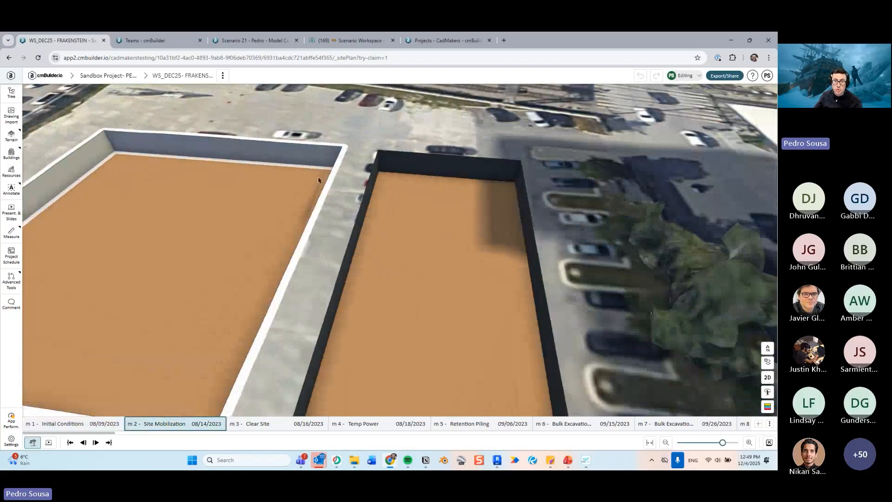
{"action": "key", "text": "Left"}
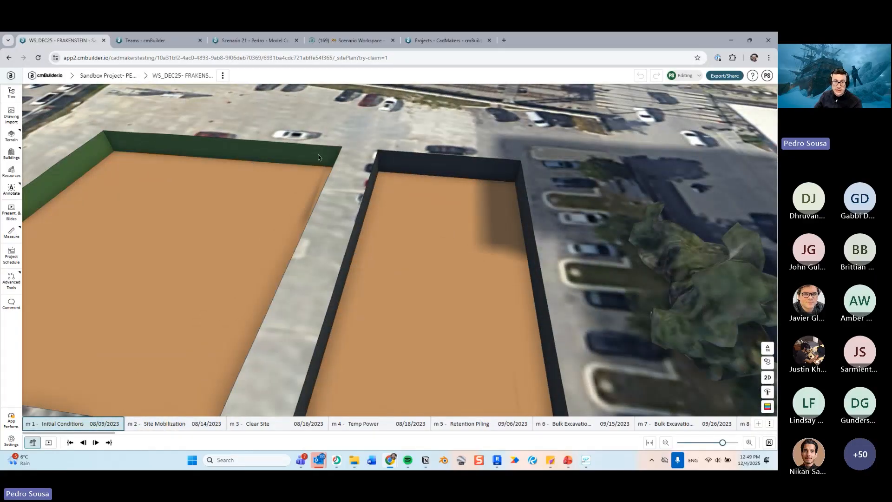
{"action": "key", "text": "Right"}
{"action": "key", "text": "Left"}
{"action": "key", "text": "Right"}
{"action": "middle_click_drag", "start_coordinate": [398, 182], "coordinate": [364, 201]}
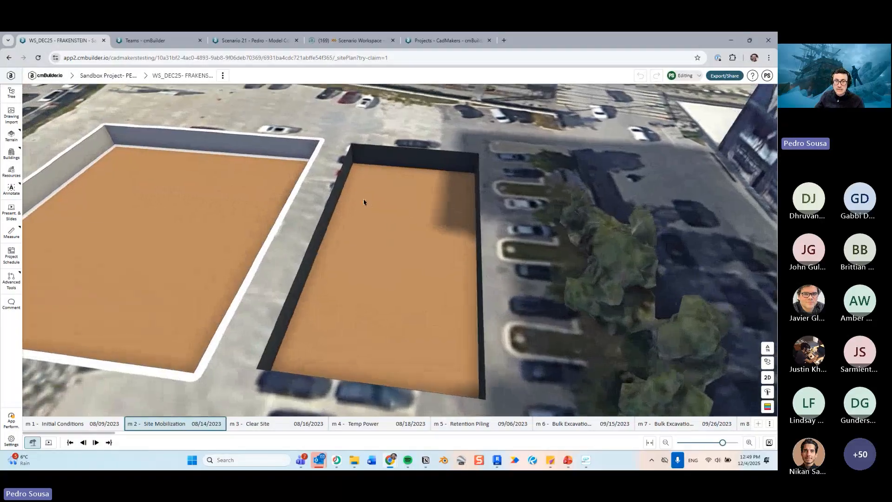
{"action": "scroll", "coordinate": [365, 201], "scroll_direction": "up", "scroll_amount": 3}
{"action": "left_click_drag", "start_coordinate": [295, 184], "coordinate": [425, 172]}
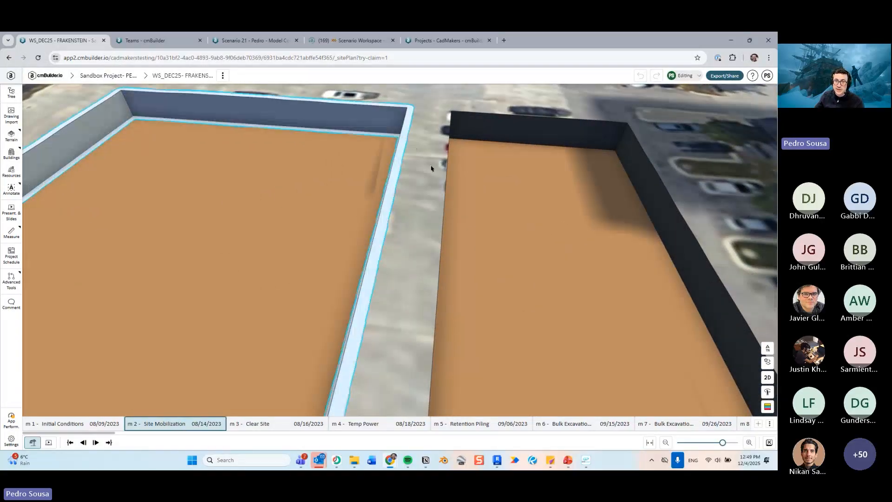
{"action": "middle_click_drag", "start_coordinate": [430, 167], "coordinate": [368, 149]}
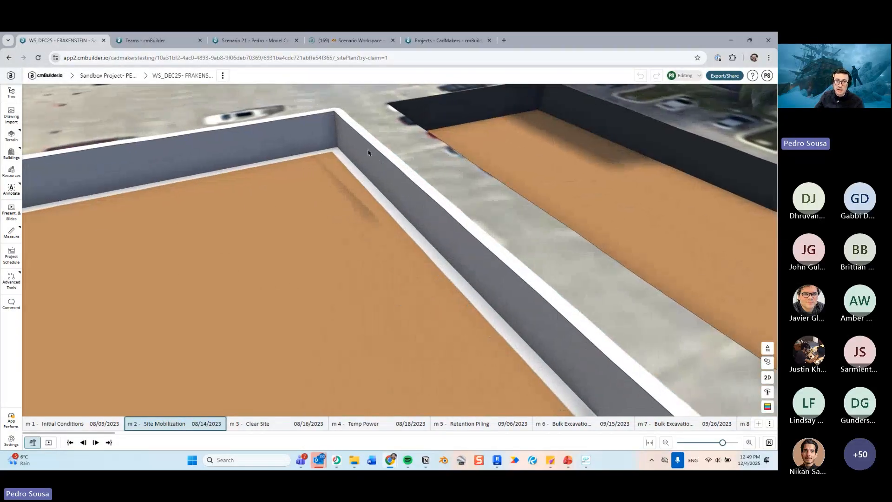
{"action": "middle_click_drag", "start_coordinate": [416, 187], "coordinate": [408, 174]}
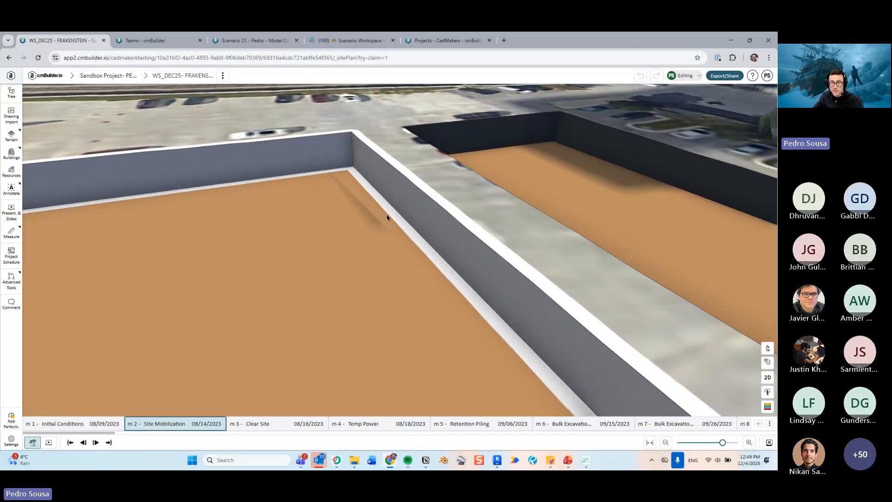
{"action": "middle_click_drag", "start_coordinate": [371, 215], "coordinate": [212, 204]}
{"action": "scroll", "coordinate": [423, 199], "scroll_direction": "down", "scroll_amount": 3}
- Start an annotation line and sketch a closed four-point polyline inside the new cut
{"action": "left_click", "coordinate": [11, 189]}
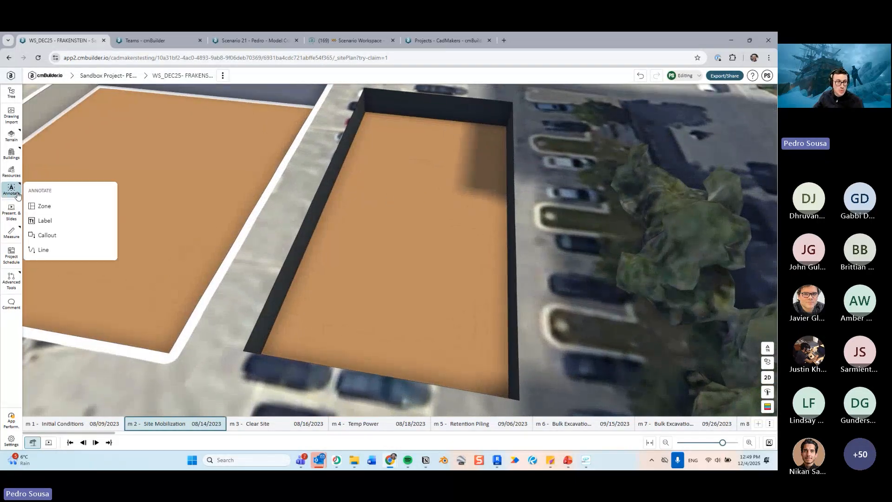
{"action": "left_click", "coordinate": [44, 250]}
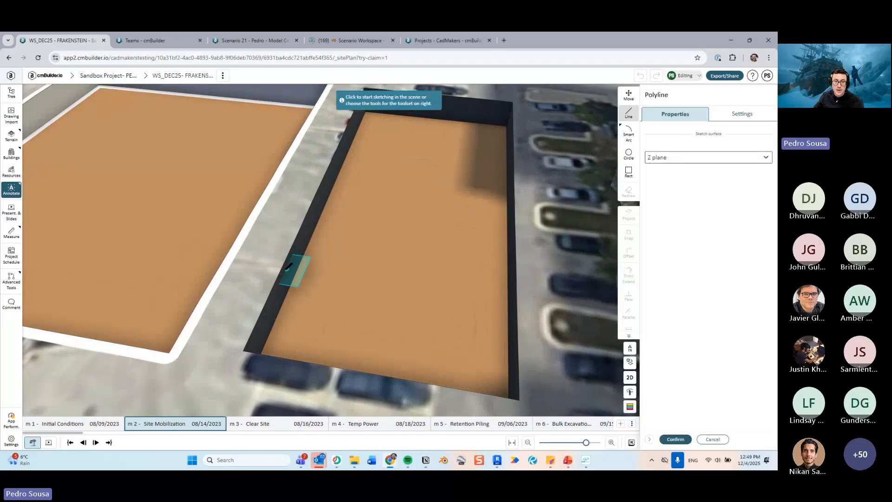
{"action": "left_click", "coordinate": [303, 295]}
{"action": "left_click", "coordinate": [361, 173]}
{"action": "left_click", "coordinate": [457, 197]}
{"action": "left_click", "coordinate": [427, 304]}
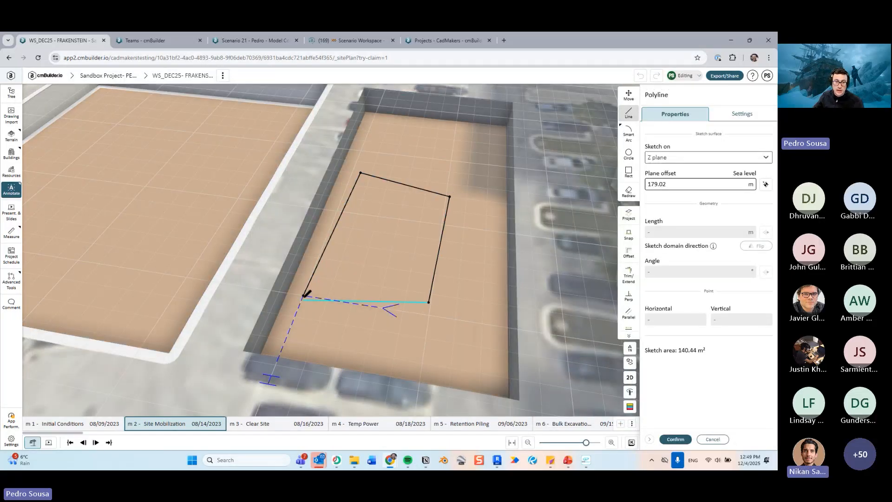
{"action": "left_click", "coordinate": [303, 296]}
- Snap the polyline's corners to the cut's corners using Snap to face, then confirm the line
{"action": "scroll", "coordinate": [446, 259], "scroll_direction": "up", "scroll_amount": 2}
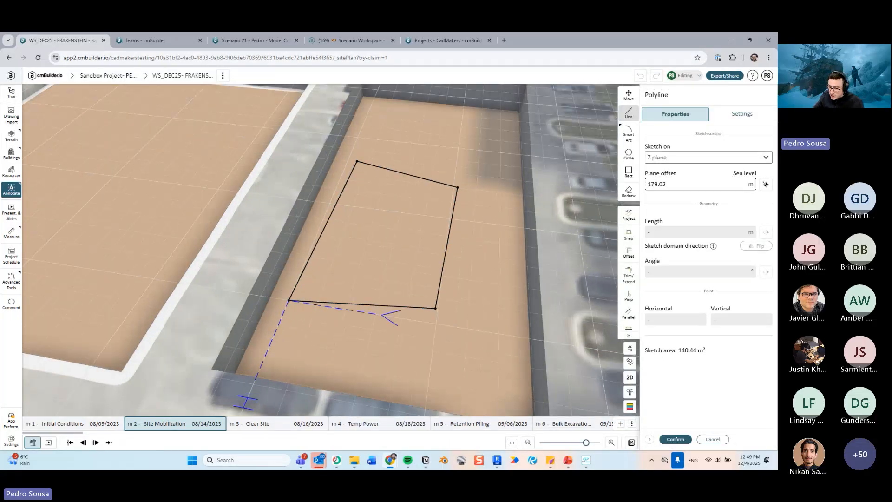
{"action": "mouse_move", "coordinate": [391, 275]}
{"action": "middle_mouse_down"}
{"action": "mouse_move", "coordinate": [388, 195]}
{"action": "mouse_move", "coordinate": [418, 250]}
{"action": "mouse_move", "coordinate": [409, 261]}
{"action": "mouse_move", "coordinate": [382, 255]}
{"action": "middle_mouse_up"}
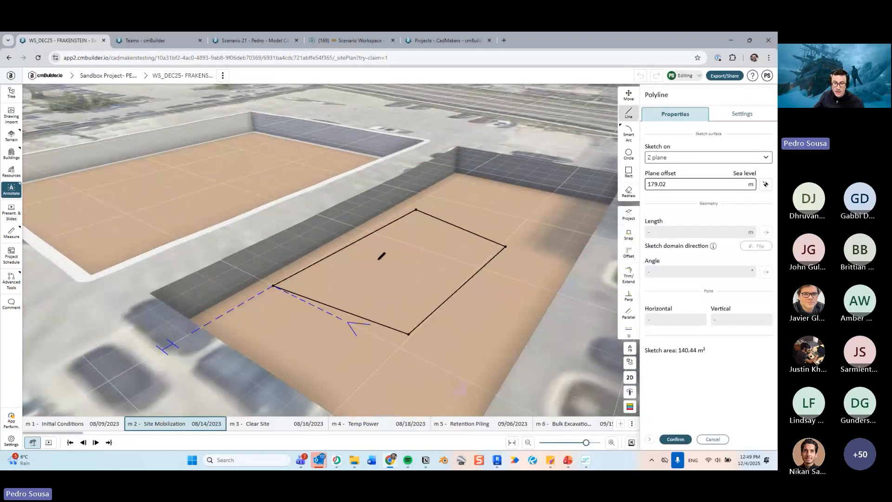
{"action": "key", "text": "s"}
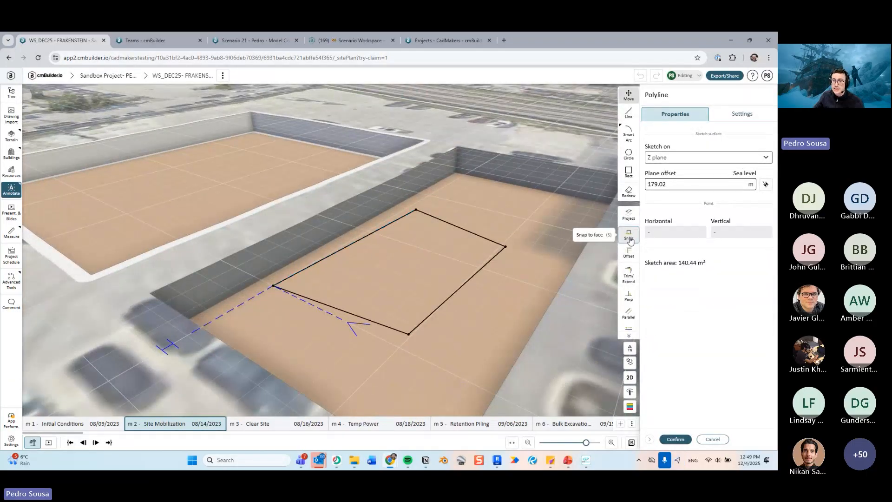
{"action": "left_click", "coordinate": [374, 233]}
{"action": "left_click", "coordinate": [368, 222]}
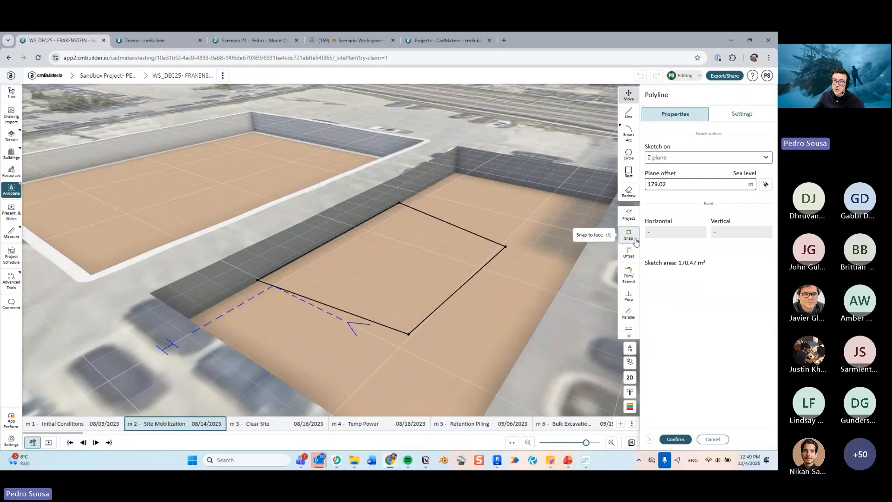
{"action": "left_click", "coordinate": [466, 230]}
{"action": "left_click", "coordinate": [517, 179]}
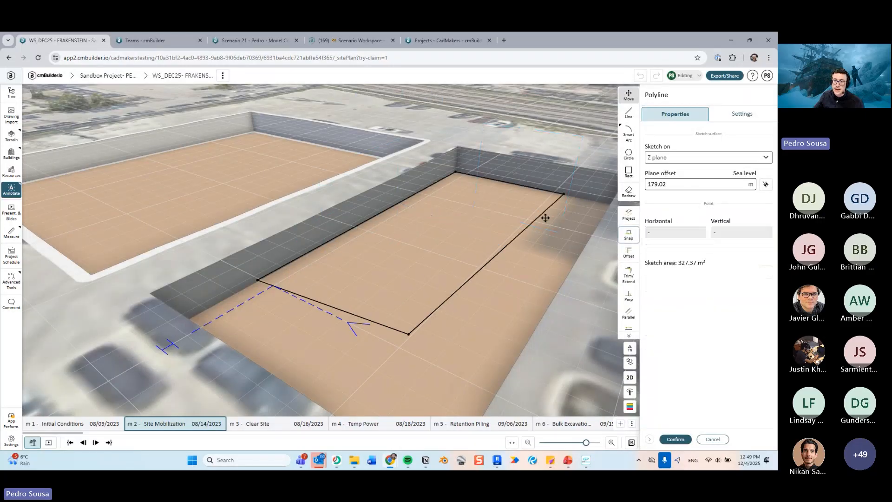
{"action": "middle_click_drag", "start_coordinate": [546, 217], "coordinate": [620, 233]}
{"action": "left_click", "coordinate": [630, 234]}
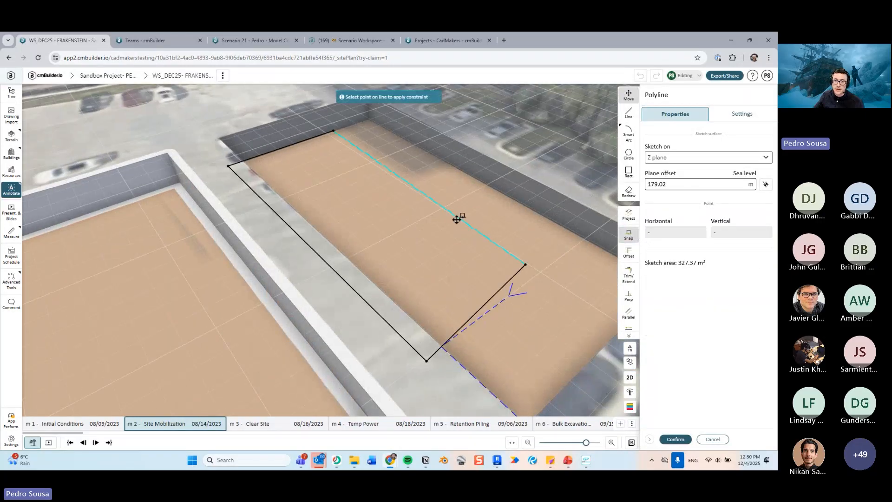
{"action": "left_click", "coordinate": [460, 219]}
{"action": "left_click", "coordinate": [498, 180]}
{"action": "middle_click_drag", "start_coordinate": [352, 281], "coordinate": [474, 278]}
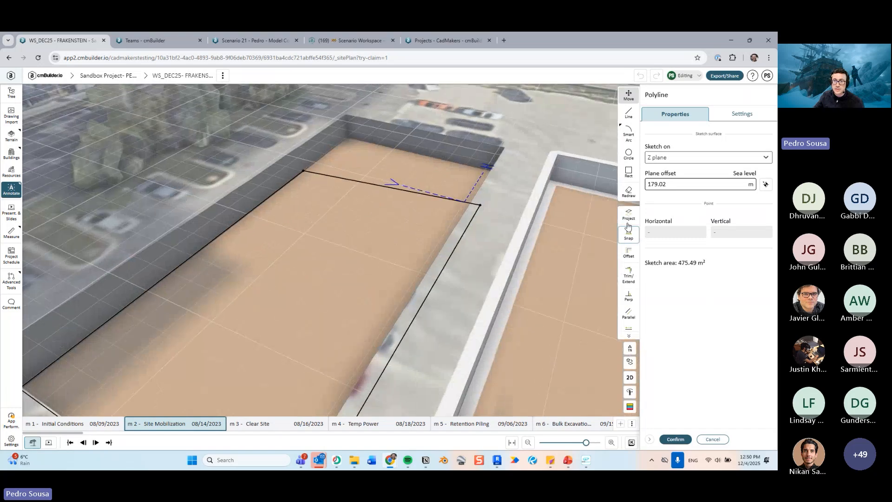
{"action": "left_click", "coordinate": [629, 234]}
{"action": "left_click", "coordinate": [420, 154]}
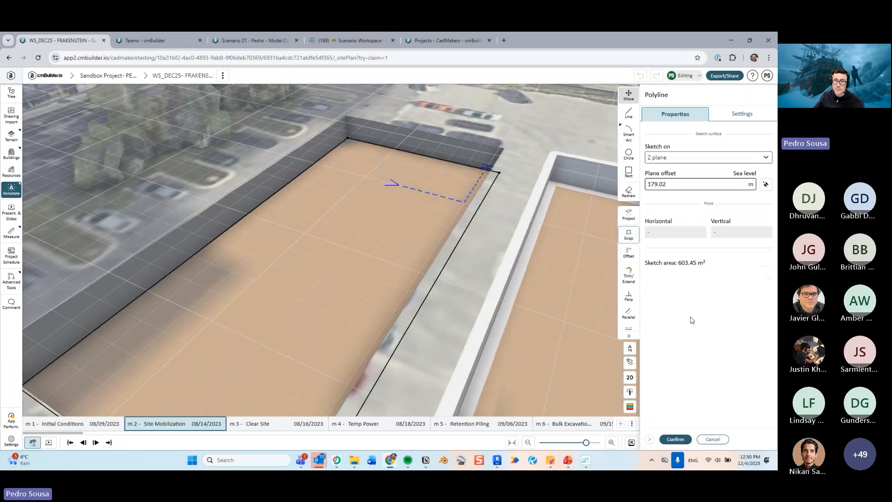
{"action": "left_click", "coordinate": [676, 439]}
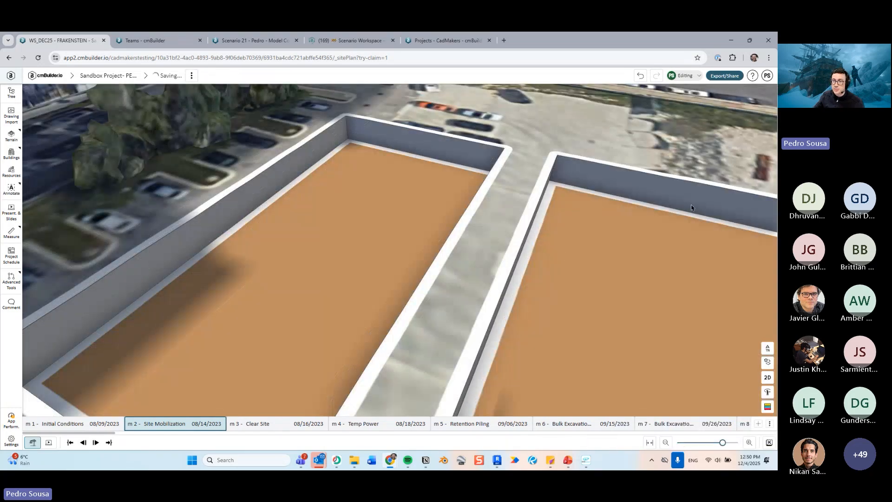
- Select the new 3D line around the excavation and set its thickness to 5 m
{"action": "scroll", "coordinate": [499, 178], "scroll_direction": "down", "scroll_amount": 3}
{"action": "middle_click_drag", "start_coordinate": [498, 179], "coordinate": [432, 217]}
{"action": "scroll", "coordinate": [486, 204], "scroll_direction": "down", "scroll_amount": 3}
{"action": "left_click", "coordinate": [434, 238]}
{"action": "scroll", "coordinate": [449, 236], "scroll_direction": "up", "scroll_amount": 5}
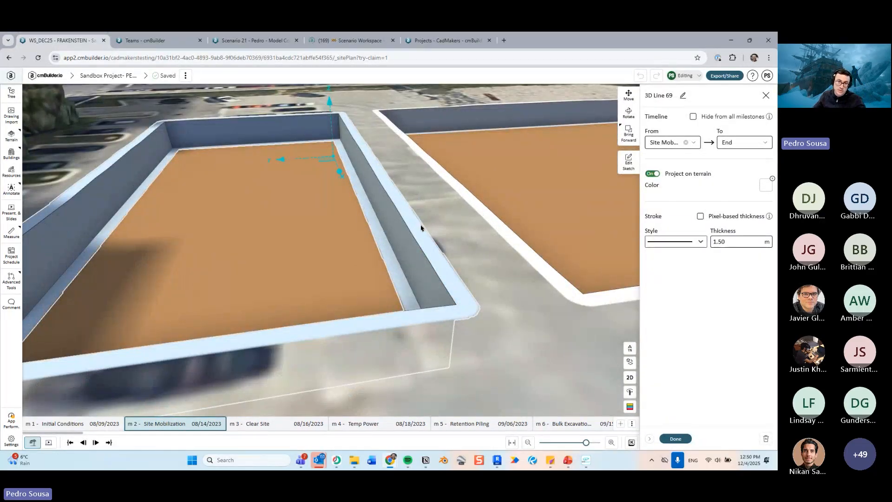
{"action": "double_click", "coordinate": [724, 241]}
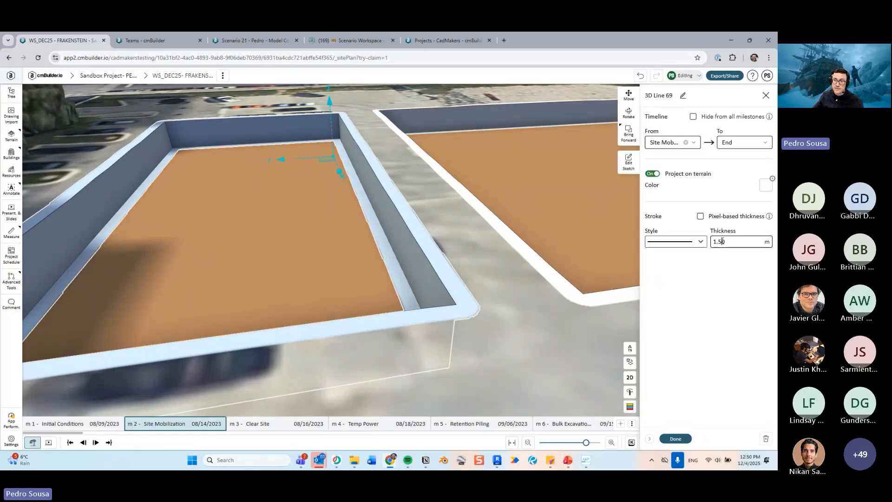
{"action": "type", "text": "5"}
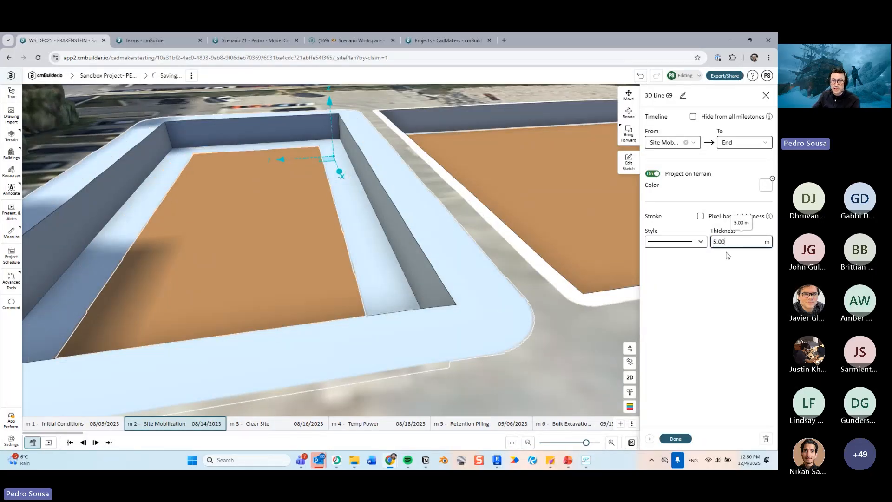
{"action": "double_click", "coordinate": [732, 246]}
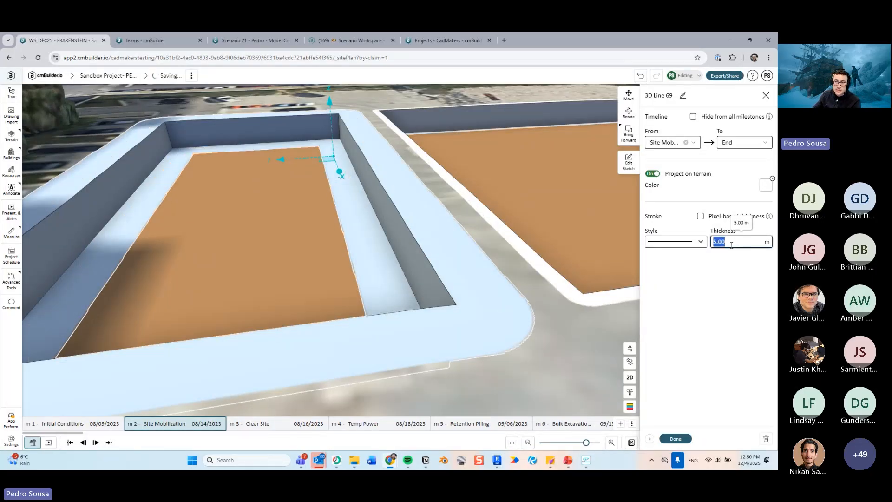
- Set the 3D line's thickness to 1 m and its colour to the dark grey custom colour, then finish editing
{"action": "type", "text": "1"}
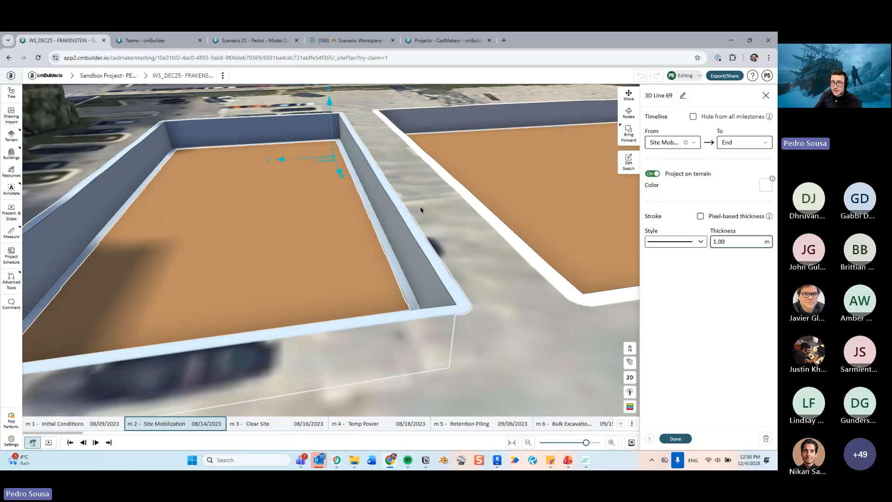
{"action": "left_click", "coordinate": [766, 185]}
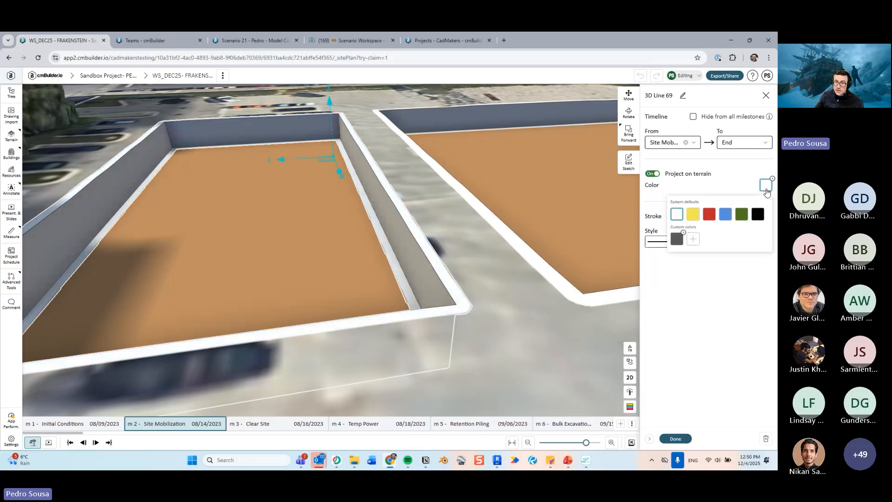
{"action": "left_click", "coordinate": [677, 239]}
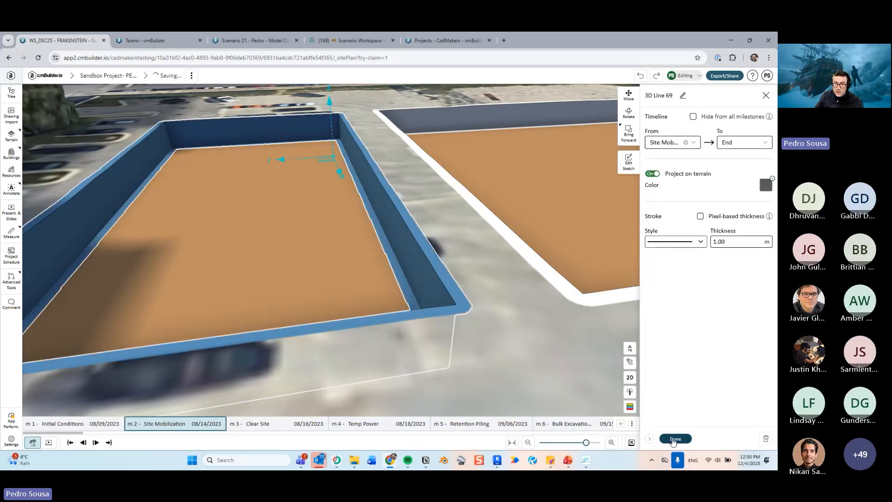
{"action": "left_click", "coordinate": [675, 438]}
- Switch to the Clear Site milestone and orbit around both excavations to inspect them
{"action": "scroll", "coordinate": [506, 333], "scroll_direction": "up", "scroll_amount": 3}
{"action": "left_click_drag", "start_coordinate": [521, 336], "coordinate": [695, 331]}
{"action": "left_click_drag", "start_coordinate": [436, 262], "coordinate": [422, 227]}
{"action": "key", "text": "Right"}
{"action": "scroll", "coordinate": [428, 266], "scroll_direction": "down", "scroll_amount": 3}
{"action": "scroll", "coordinate": [429, 258], "scroll_direction": "up", "scroll_amount": 2}
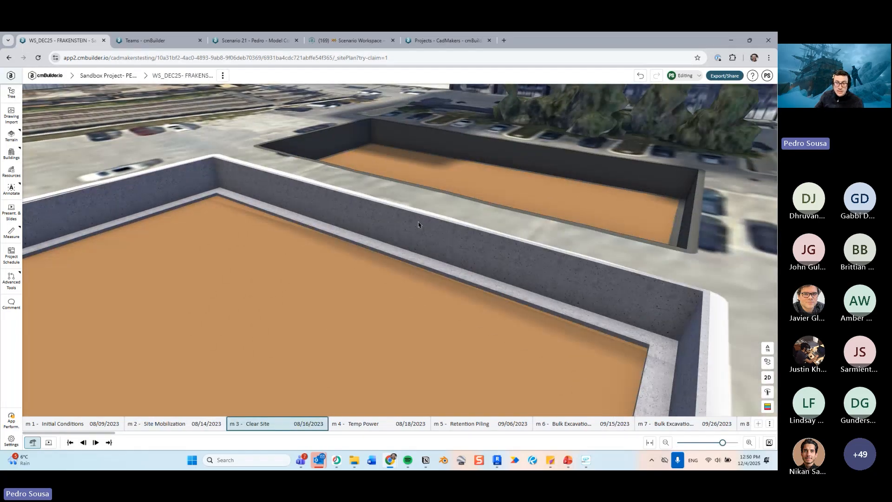
{"action": "scroll", "coordinate": [528, 262], "scroll_direction": "up", "scroll_amount": 2}
{"action": "left_click_drag", "start_coordinate": [528, 261], "coordinate": [358, 279]}
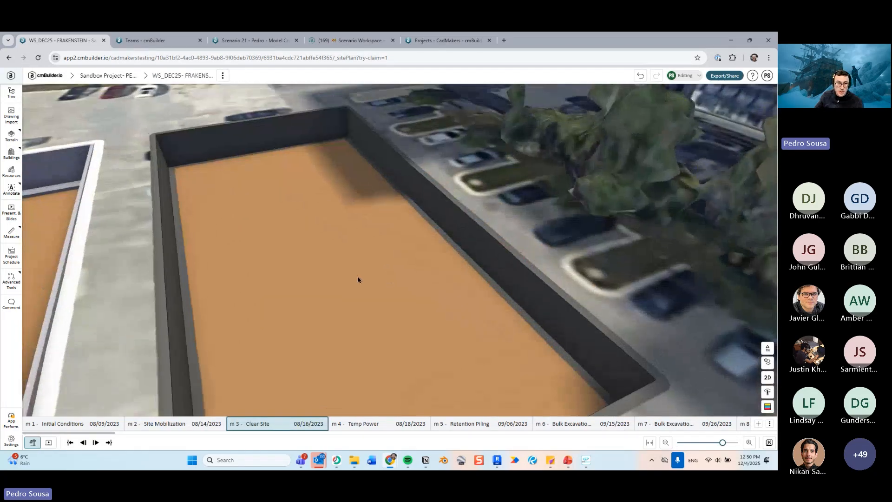
{"action": "right_click_drag", "start_coordinate": [358, 279], "coordinate": [443, 246]}
{"action": "left_click_drag", "start_coordinate": [442, 246], "coordinate": [448, 243]}
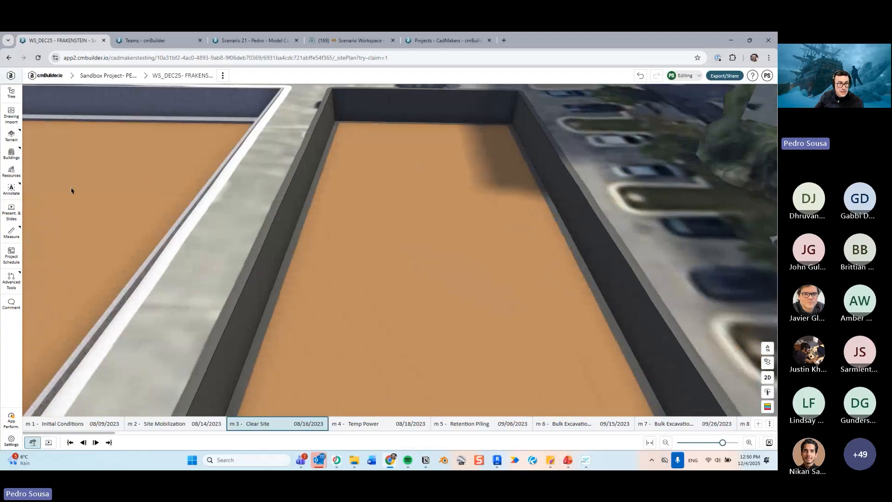
- Open the resource library and pick Perimeter Wall and Foundation Concrete from Building Elements > Foundation
{"action": "left_click", "coordinate": [11, 171]}
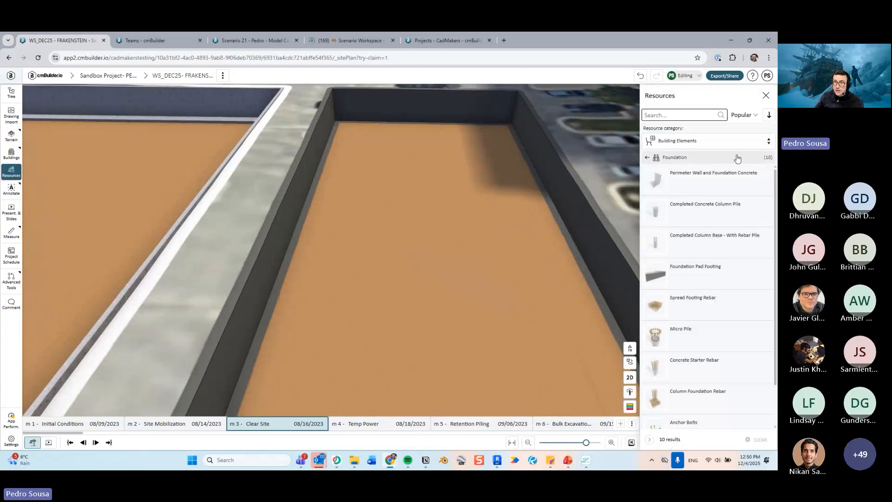
{"action": "left_click", "coordinate": [672, 141]}
{"action": "left_click", "coordinate": [671, 155]}
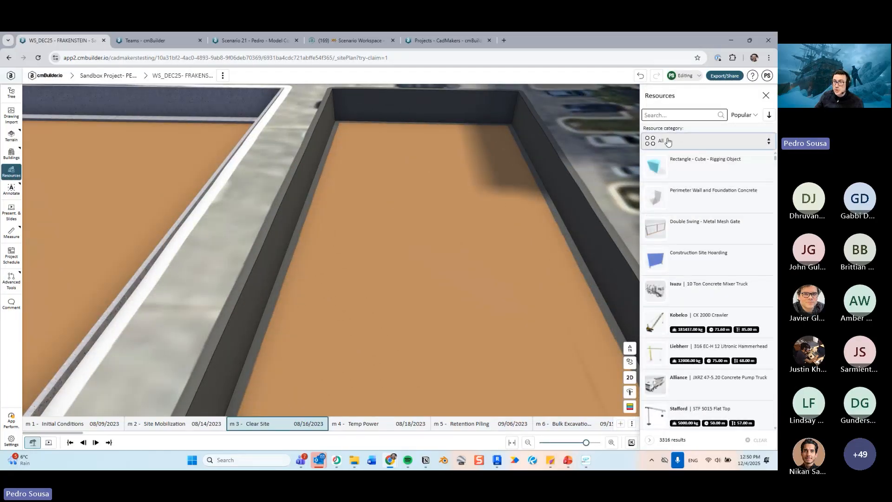
{"action": "left_click", "coordinate": [679, 140]}
{"action": "left_click", "coordinate": [681, 265]}
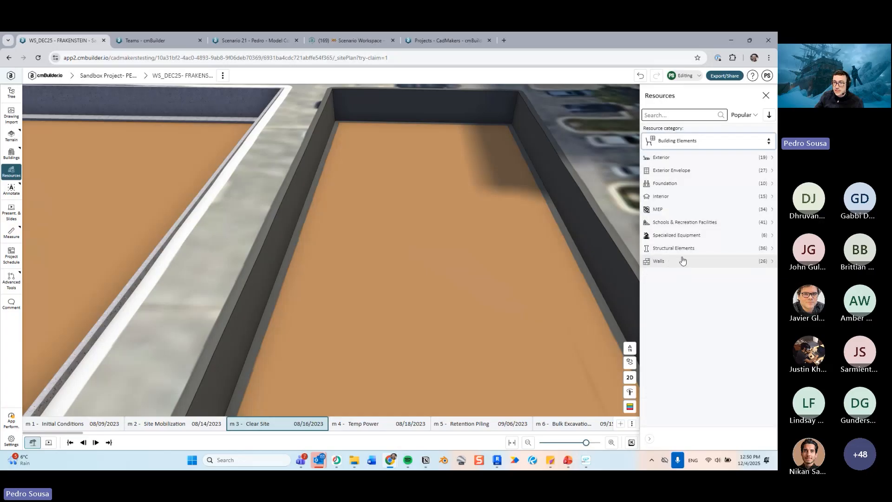
{"action": "left_click", "coordinate": [679, 186]}
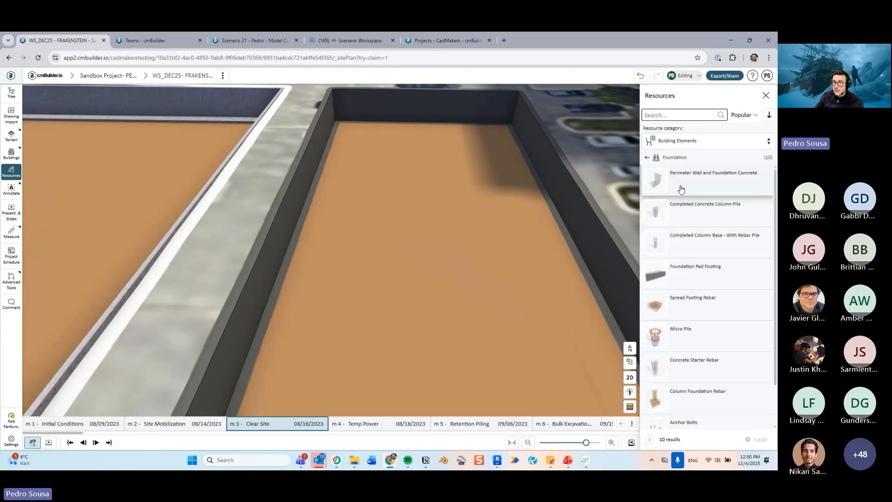
{"action": "left_click", "coordinate": [718, 184]}
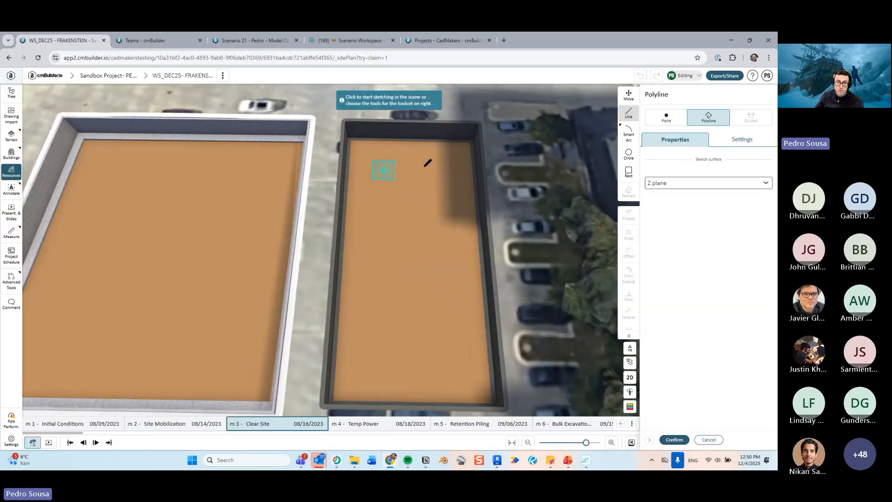
- Sketch a four-point polyline inside the right-hand excavation
{"action": "left_click", "coordinate": [430, 166]}
{"action": "left_click", "coordinate": [446, 296]}
{"action": "left_click", "coordinate": [380, 296]}
{"action": "left_click", "coordinate": [384, 170]}
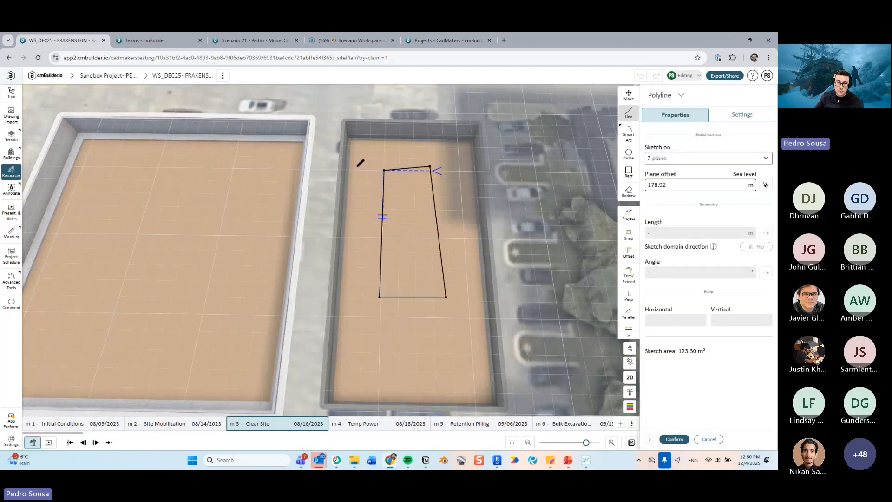
- Project the right-hand excavation's outline from 3D as the wall profile and confirm it
{"action": "left_click", "coordinate": [629, 215]}
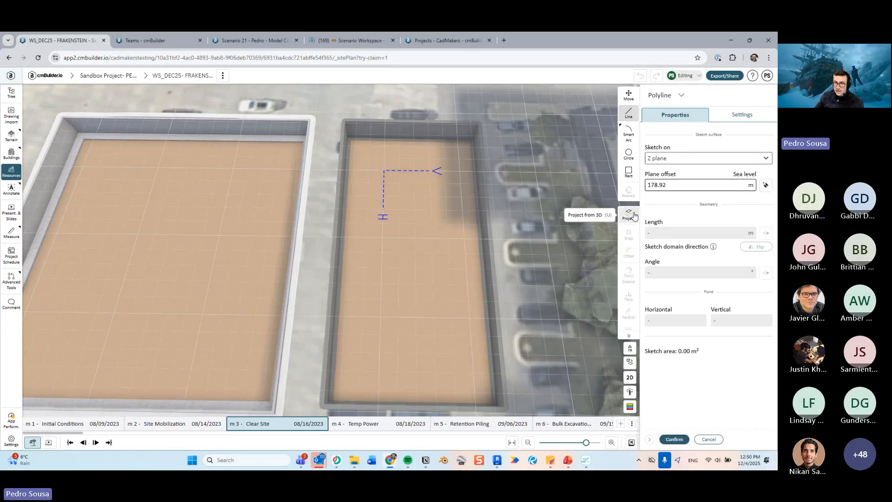
{"action": "left_click", "coordinate": [462, 145]}
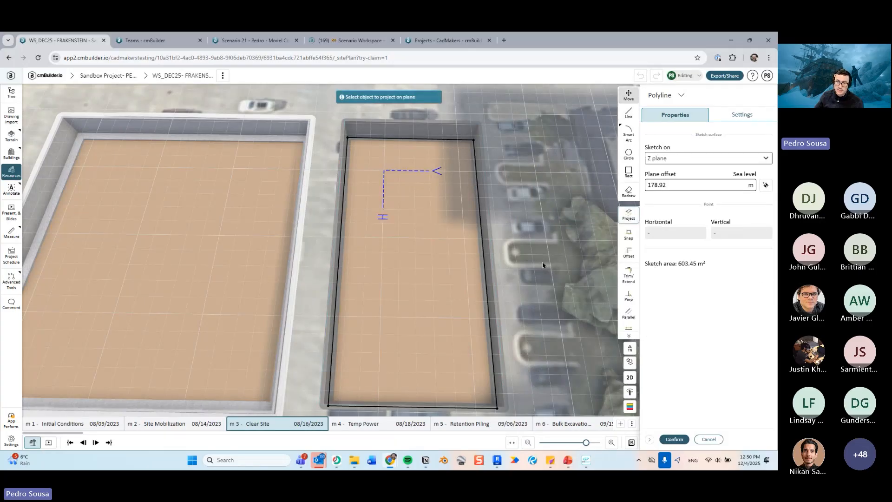
{"action": "middle_click_drag", "start_coordinate": [542, 265], "coordinate": [576, 246]}
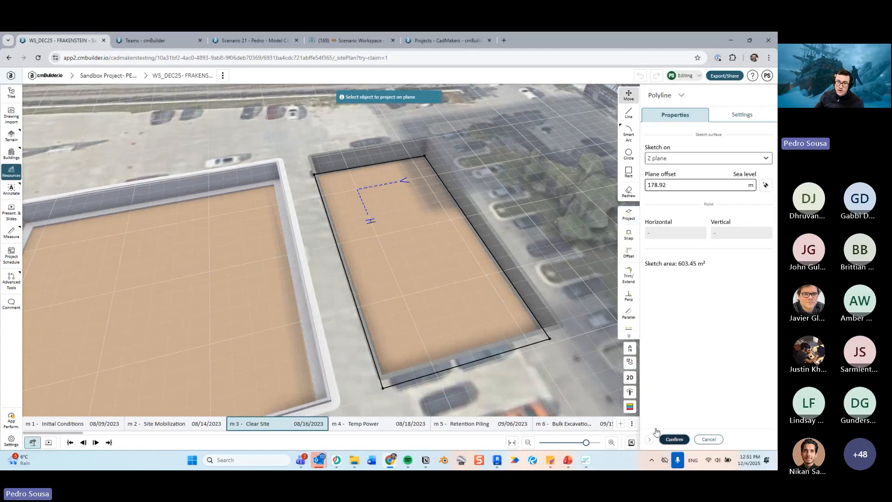
{"action": "left_click", "coordinate": [671, 438]}
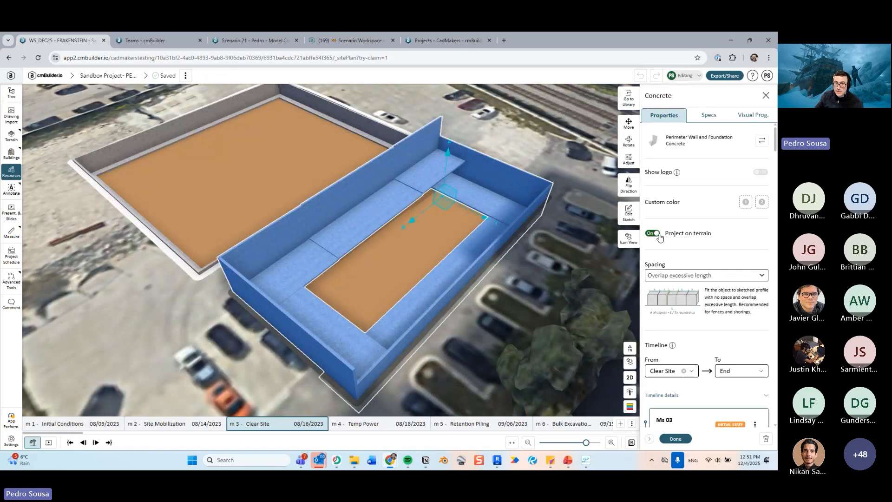
- Review the wall's sketch without changes and turn off Project on terrain for the perimeter wall
{"action": "left_click", "coordinate": [631, 219]}
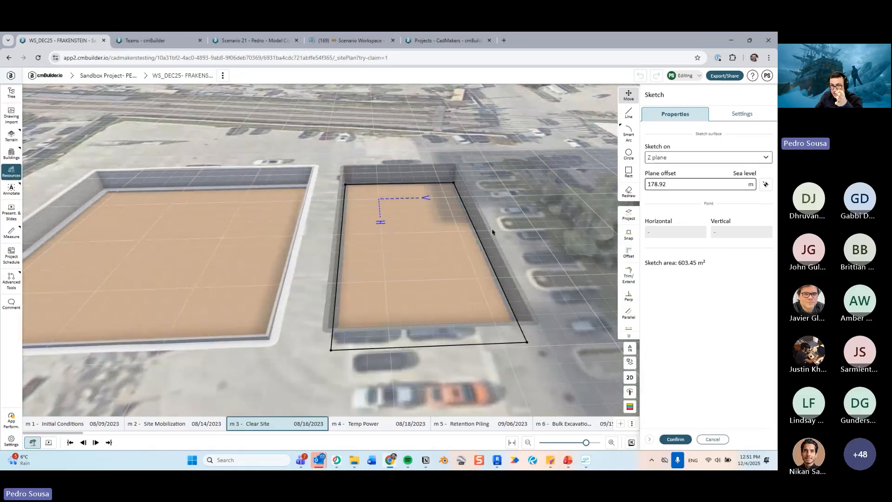
{"action": "key", "text": "Return"}
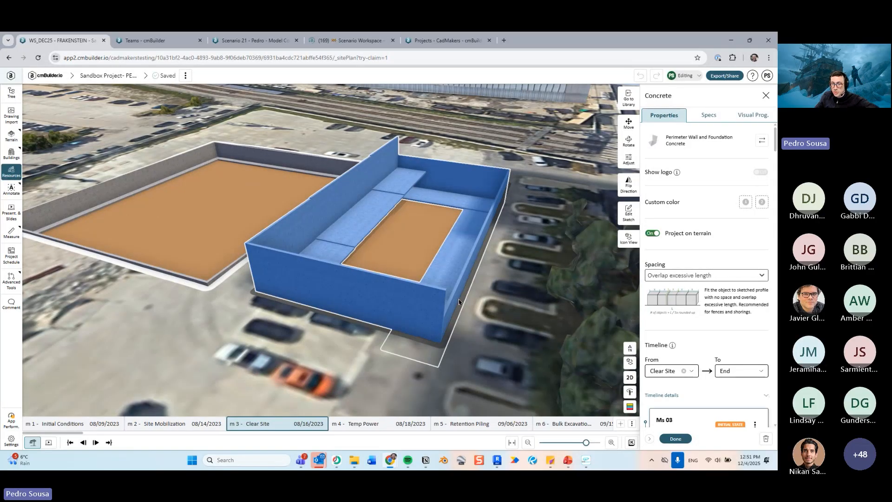
{"action": "left_click", "coordinate": [653, 233]}
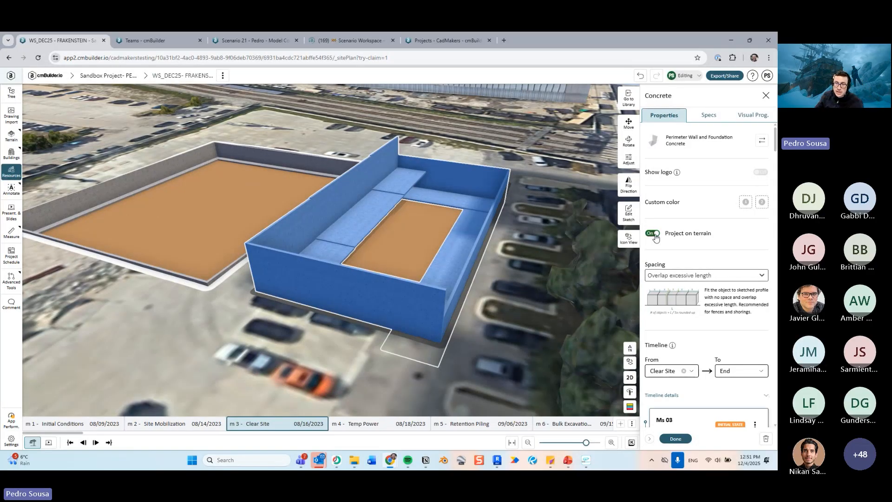
{"action": "mouse_move", "coordinate": [551, 266]}
{"action": "left_mouse_down"}
{"action": "mouse_move", "coordinate": [579, 252]}
{"action": "mouse_move", "coordinate": [568, 264]}
{"action": "left_mouse_up"}
- Open Adjust for the perimeter wall and drag its wall height to about 2.87 m
{"action": "left_click", "coordinate": [629, 159]}
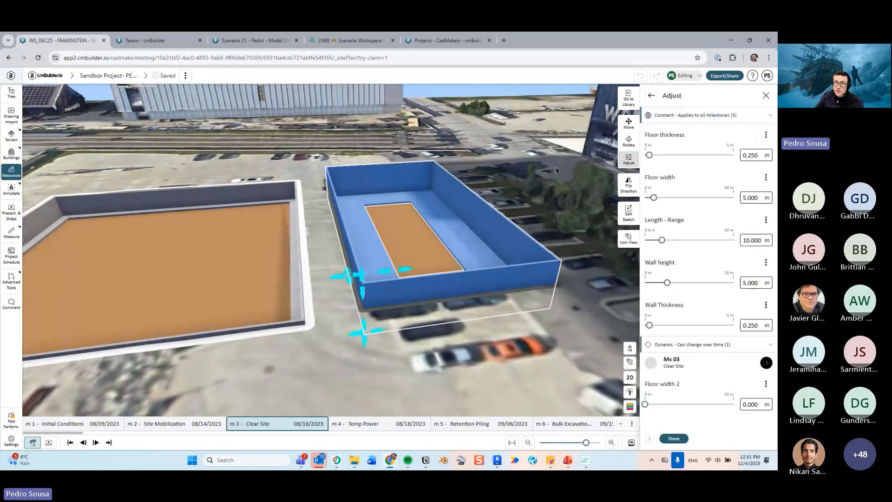
{"action": "scroll", "coordinate": [439, 212], "scroll_direction": "up", "scroll_amount": 5}
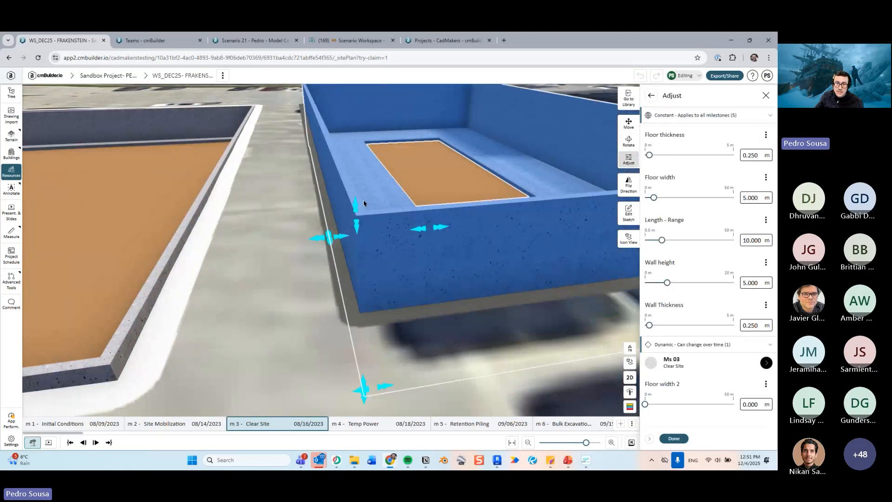
{"action": "left_click_drag", "start_coordinate": [363, 200], "coordinate": [360, 303]}
- Drag the wall's floor width down to about 1.24 m
{"action": "scroll", "coordinate": [442, 222], "scroll_direction": "up", "scroll_amount": 5}
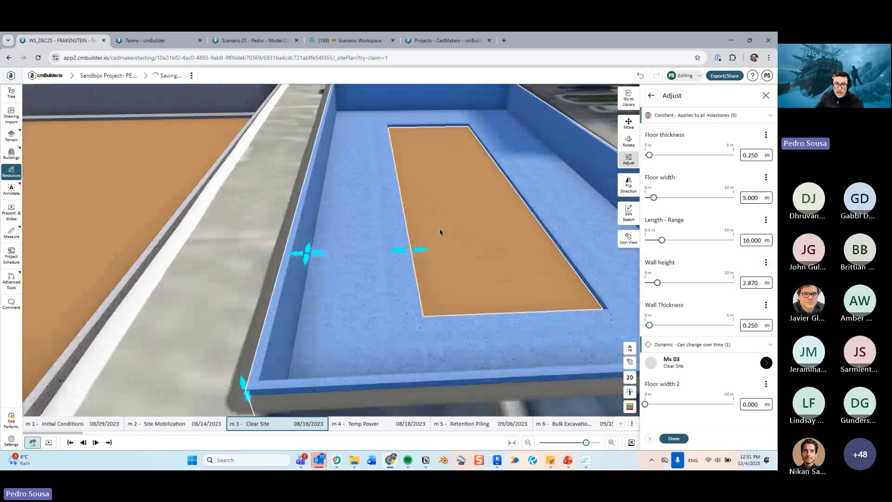
{"action": "left_click_drag", "start_coordinate": [392, 218], "coordinate": [326, 217]}
{"action": "scroll", "coordinate": [395, 247], "scroll_direction": "down", "scroll_amount": 5}
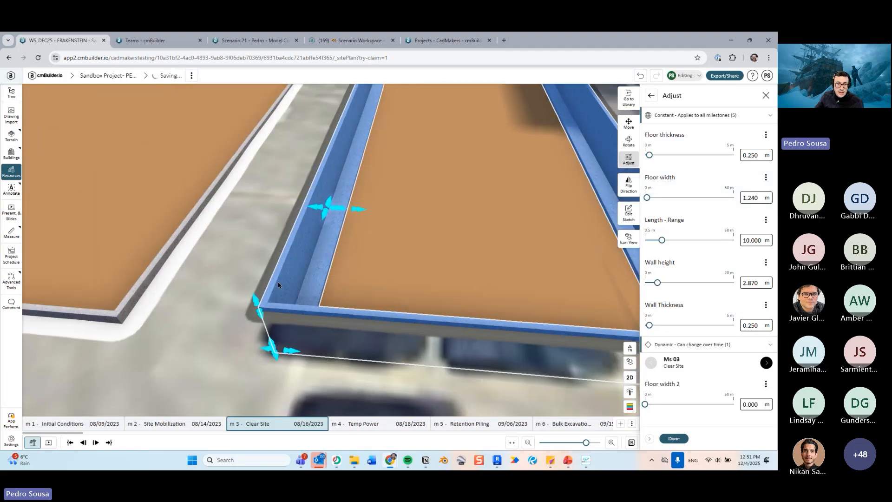
{"action": "scroll", "coordinate": [317, 335], "scroll_direction": "up", "scroll_amount": 4}
{"action": "middle_click_drag", "start_coordinate": [317, 334], "coordinate": [332, 308]}
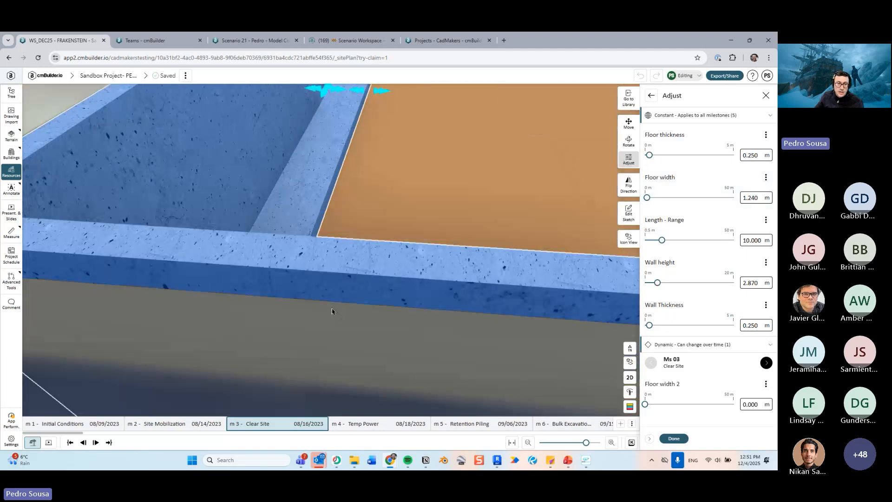
- Drag the wall thickness handle to about 0.58 m
{"action": "scroll", "coordinate": [332, 308], "scroll_direction": "down", "scroll_amount": 2}
{"action": "left_click_drag", "start_coordinate": [243, 381], "coordinate": [267, 381]}
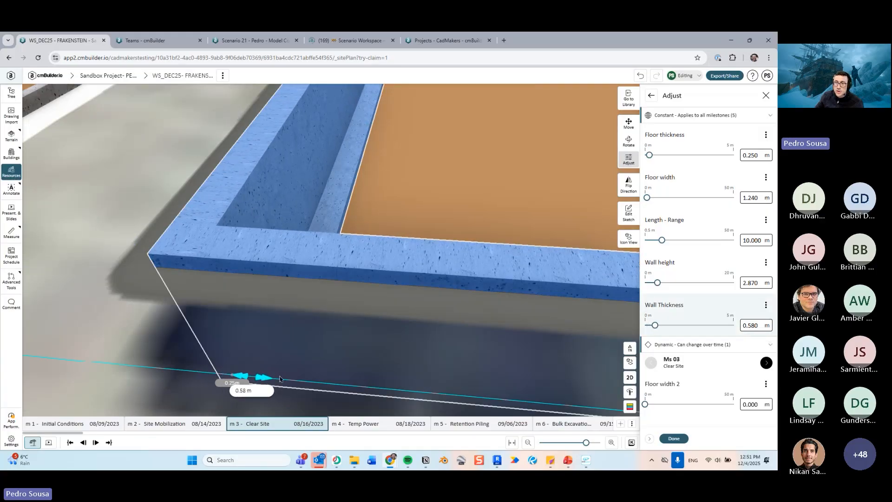
{"action": "middle_click_drag", "start_coordinate": [477, 248], "coordinate": [494, 285]}
- Set Floor width 2 to about 0.57 m and finish adjusting the wall
{"action": "scroll", "coordinate": [496, 274], "scroll_direction": "up", "scroll_amount": 3}
{"action": "left_click_drag", "start_coordinate": [646, 404], "coordinate": [646, 404]}
{"action": "mouse_move", "coordinate": [460, 194]}
{"action": "left_mouse_down"}
{"action": "mouse_move", "coordinate": [442, 193]}
{"action": "mouse_move", "coordinate": [460, 199]}
{"action": "mouse_move", "coordinate": [448, 201]}
{"action": "left_mouse_up"}
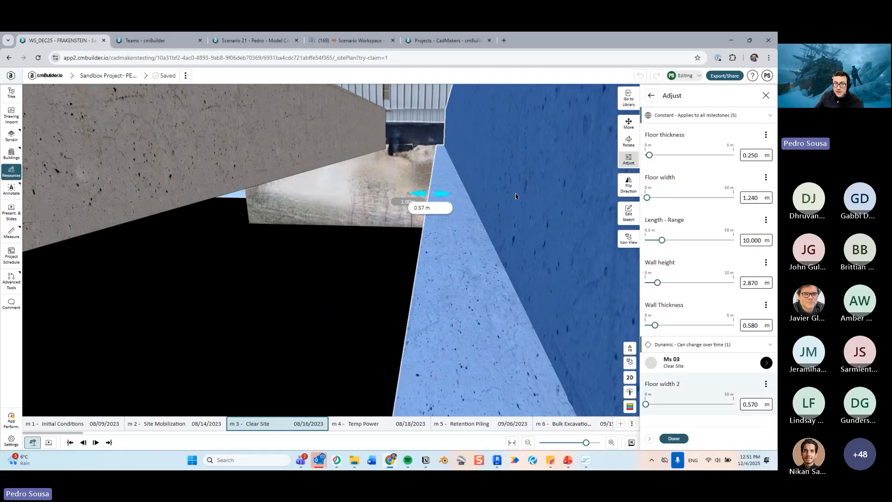
{"action": "left_click_drag", "start_coordinate": [516, 196], "coordinate": [420, 245]}
{"action": "scroll", "coordinate": [462, 219], "scroll_direction": "down", "scroll_amount": 5}
{"action": "right_click_drag", "start_coordinate": [419, 245], "coordinate": [461, 276]}
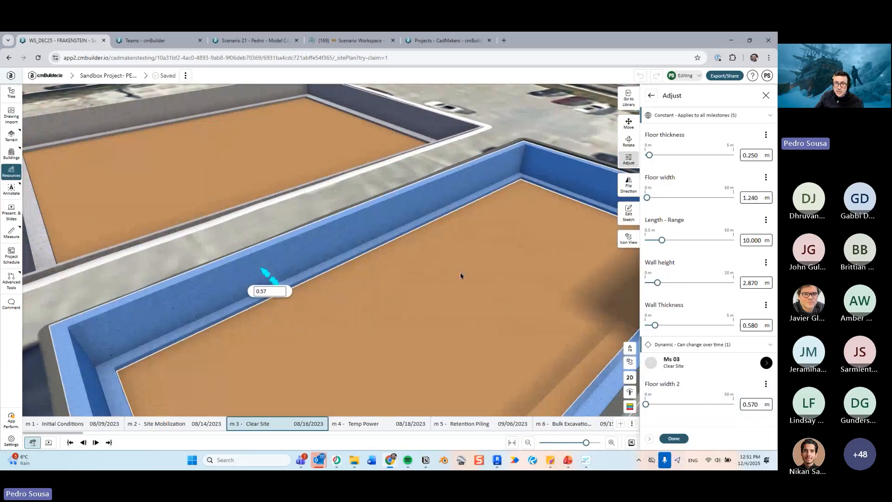
{"action": "left_click", "coordinate": [671, 437]}
- Close the wall's properties and the resource library
{"action": "scroll", "coordinate": [465, 282], "scroll_direction": "down", "scroll_amount": 4}
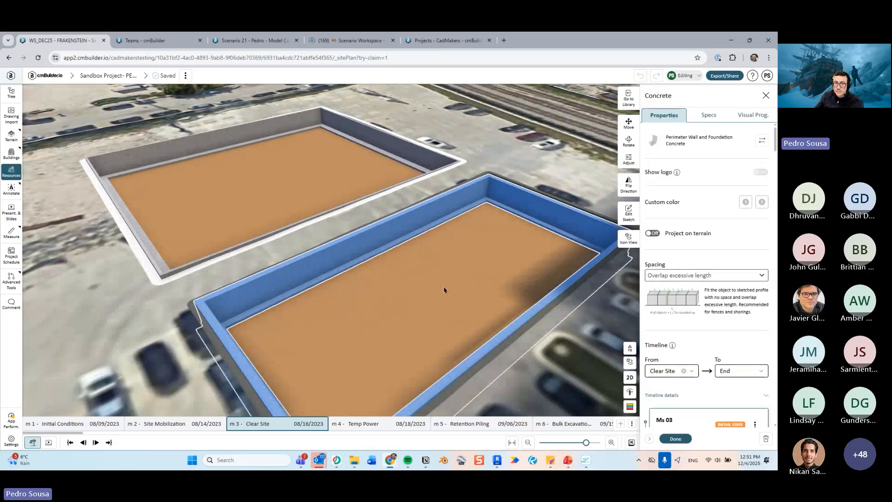
{"action": "right_click_drag", "start_coordinate": [459, 253], "coordinate": [487, 267]}
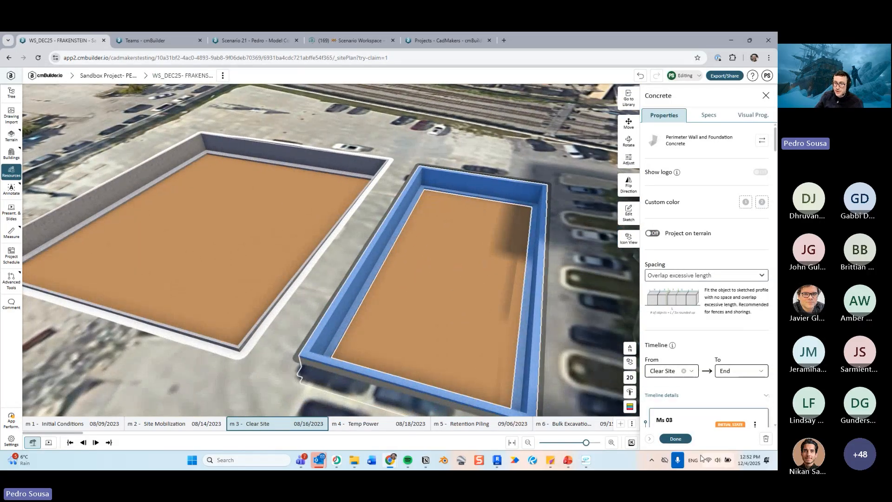
{"action": "left_click", "coordinate": [676, 439]}
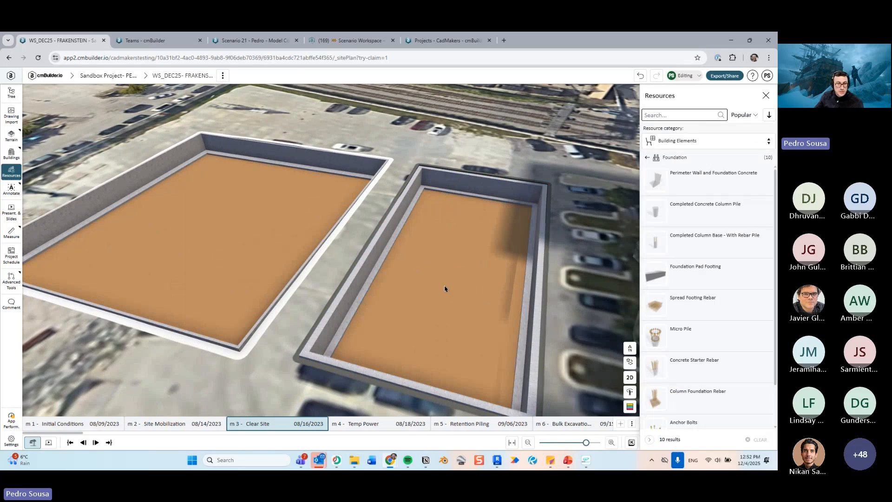
{"action": "right_click_drag", "start_coordinate": [445, 289], "coordinate": [456, 305]}
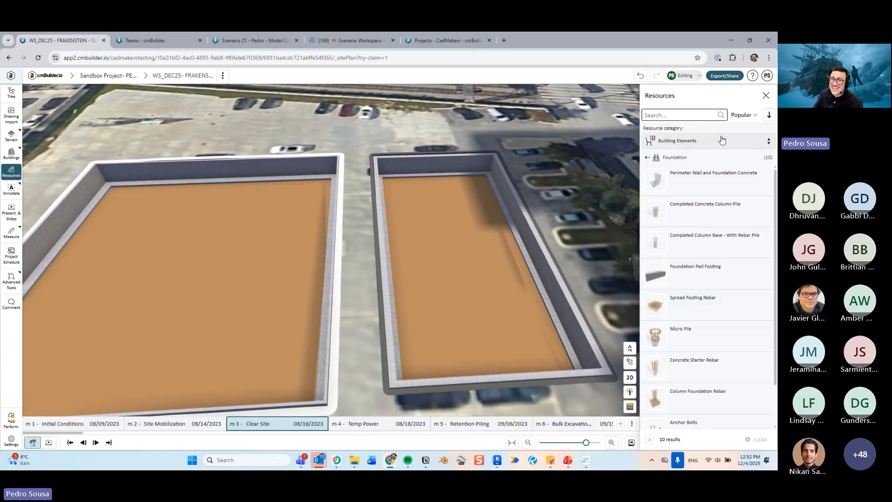
{"action": "left_click", "coordinate": [766, 95]}
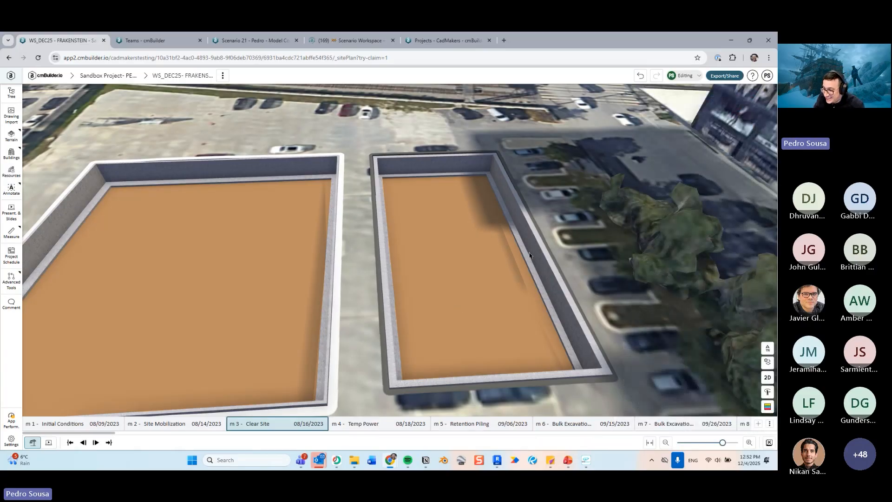
{"action": "middle_click_drag", "start_coordinate": [501, 255], "coordinate": [464, 255]}
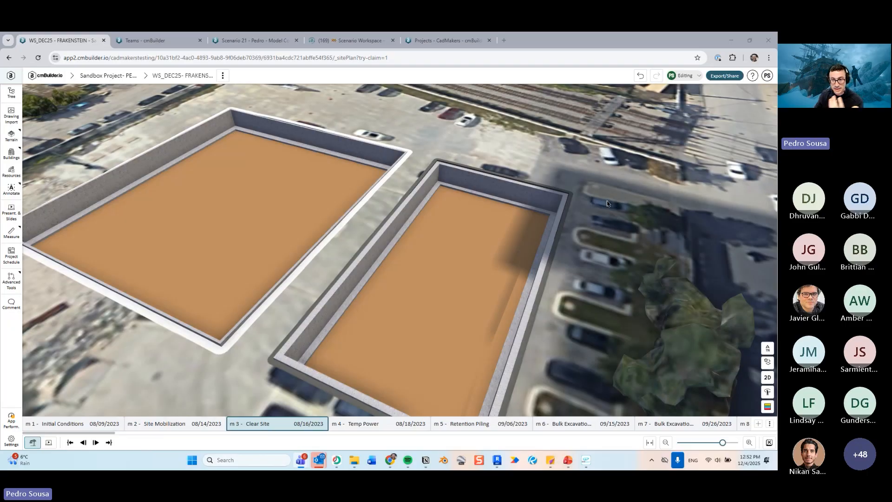
{"action": "scroll", "coordinate": [521, 214], "scroll_direction": "down", "scroll_amount": 3}
{"action": "mouse_move", "coordinate": [522, 213]}
{"action": "left_mouse_down"}
{"action": "mouse_move", "coordinate": [565, 197]}
{"action": "mouse_move", "coordinate": [514, 198]}
{"action": "left_mouse_up"}
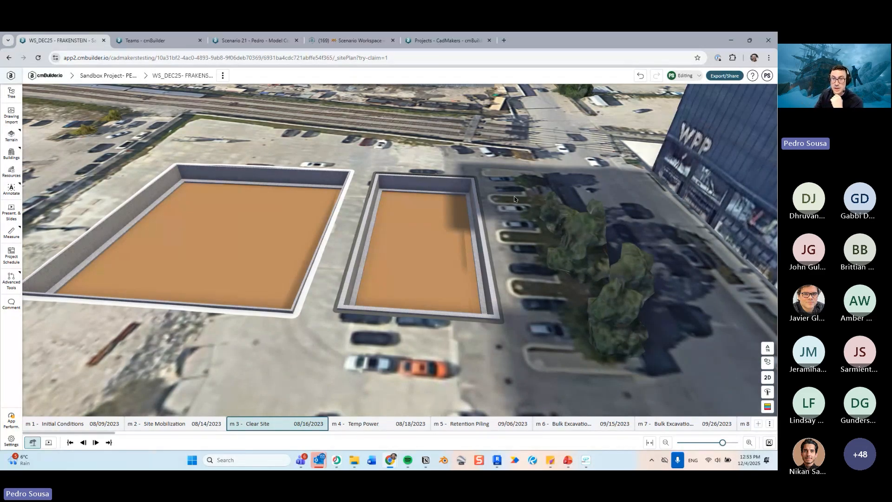
{"action": "scroll", "coordinate": [458, 112], "scroll_direction": "down", "scroll_amount": 1}
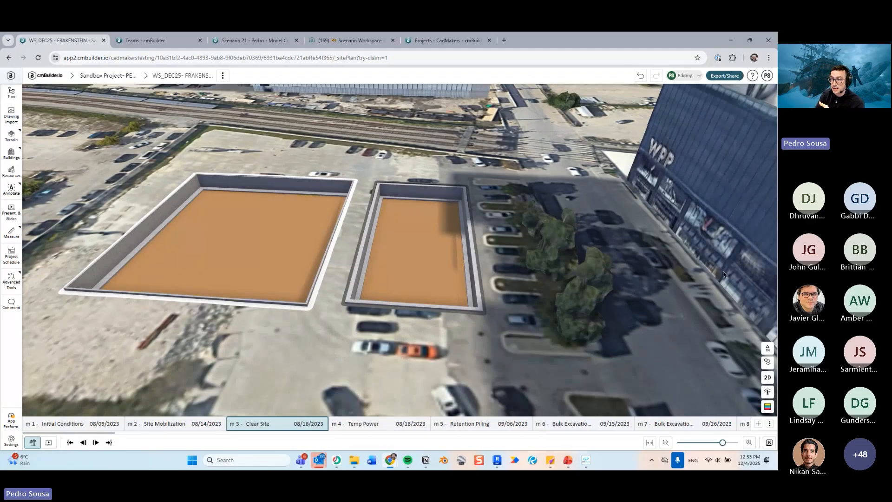
- Open the company projects page and create a new project named Google Maps Integration, continuing to the 3D map setup
{"action": "key", "text": "alt+Tab"}
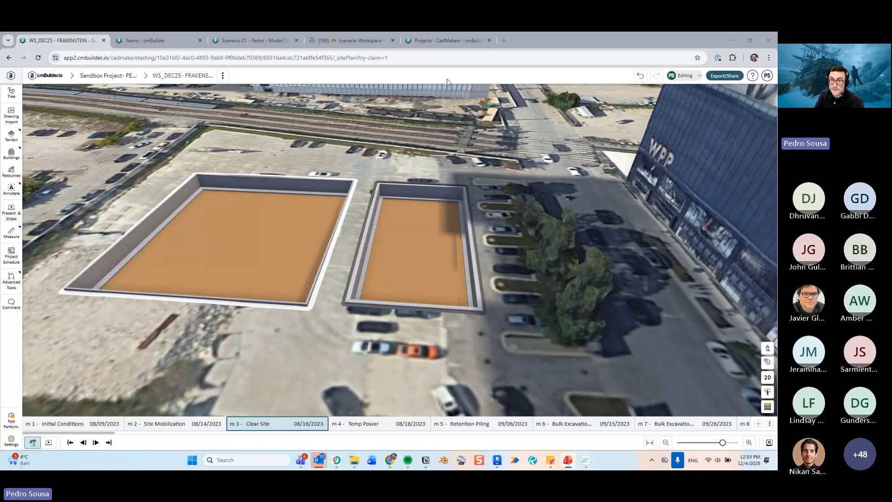
{"action": "left_click_drag", "start_coordinate": [500, 194], "coordinate": [481, 193]}
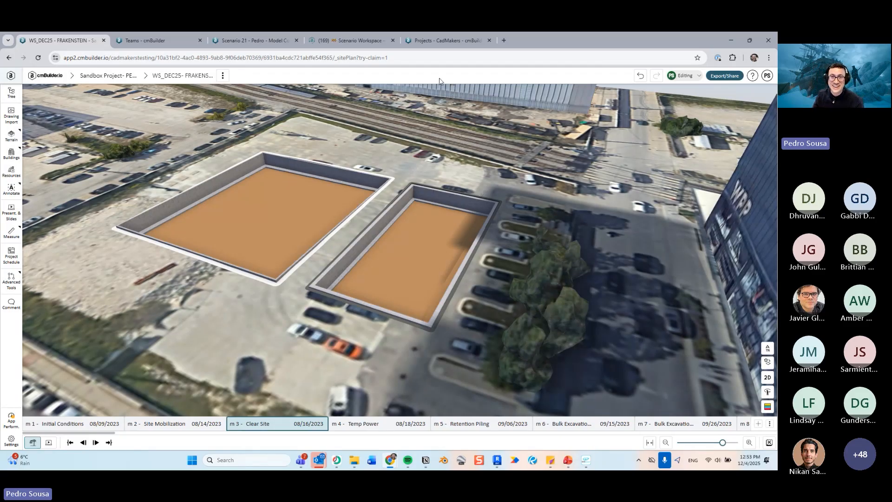
{"action": "left_click", "coordinate": [438, 46]}
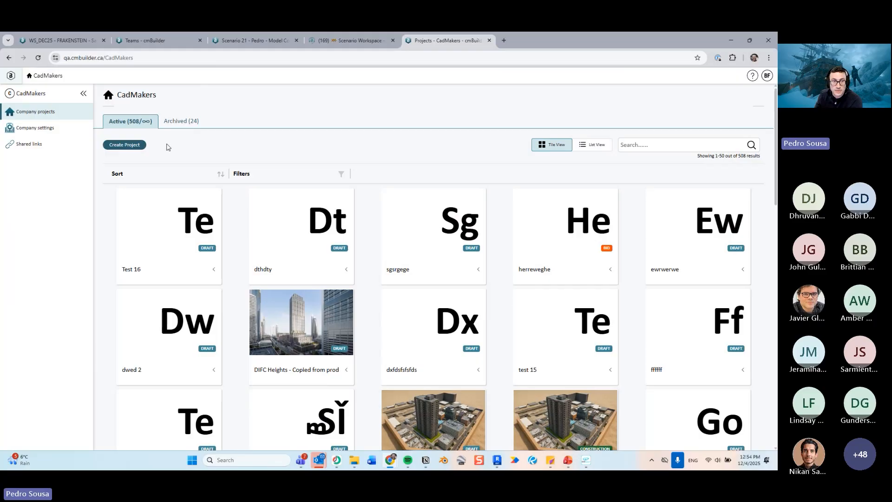
{"action": "left_click", "coordinate": [126, 145]}
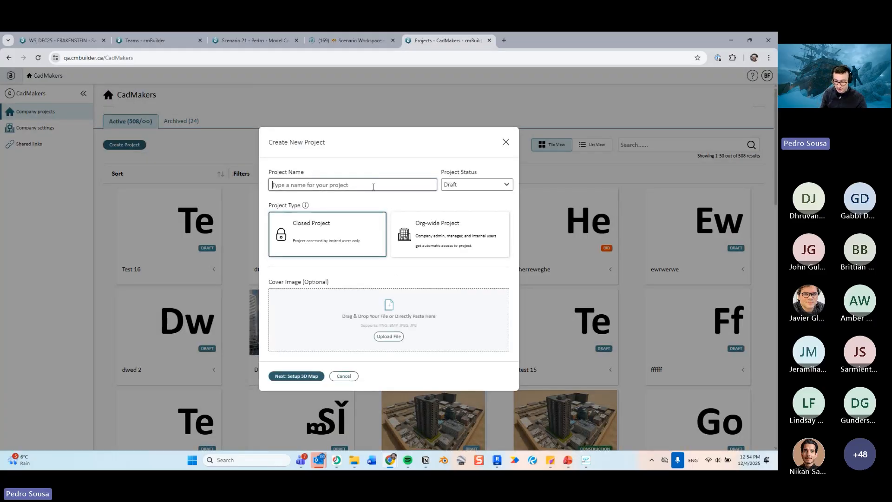
{"action": "type", "text": "Googl"}
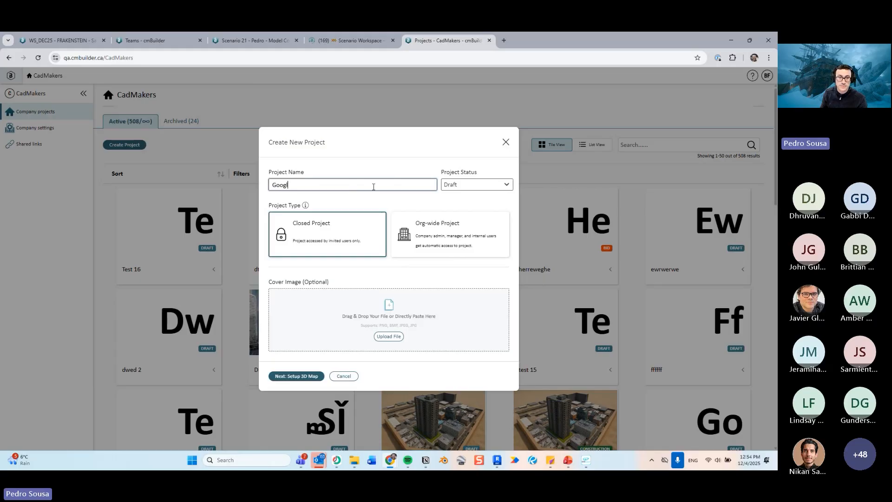
{"action": "type", "text": "e Maps Integr"}
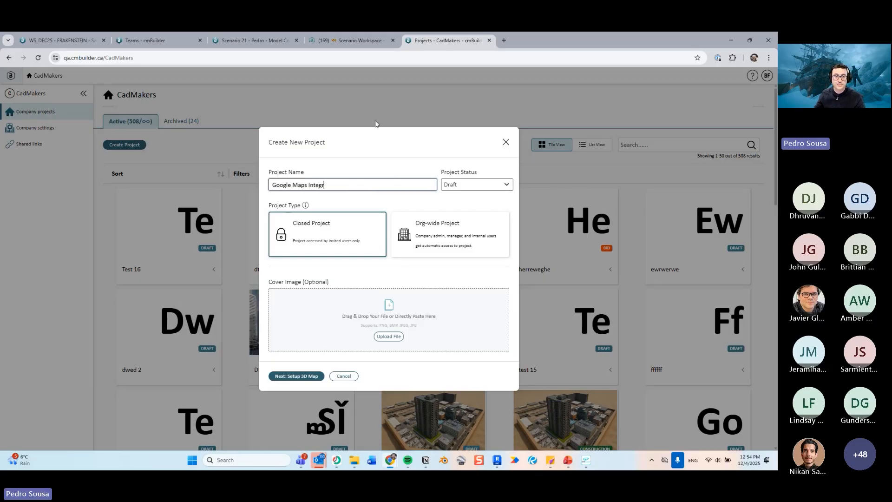
{"action": "type", "text": "ation"}
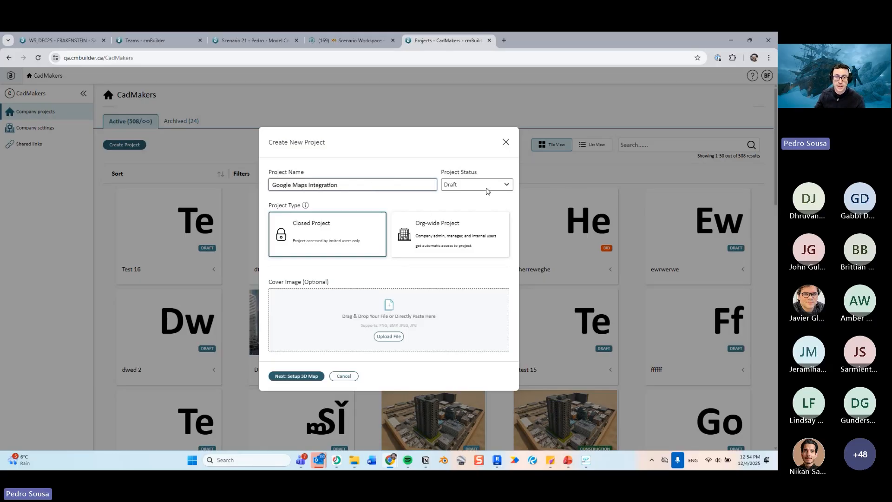
{"action": "left_click", "coordinate": [297, 376]}
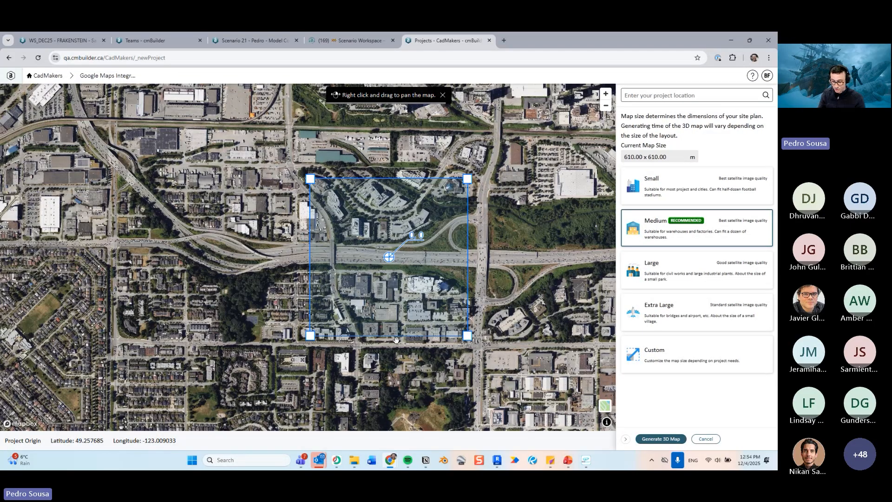
- Locate the project at New York, NY, USA and generate the 3D map
{"action": "left_click", "coordinate": [664, 96]}
{"action": "type", "text": "New York"}
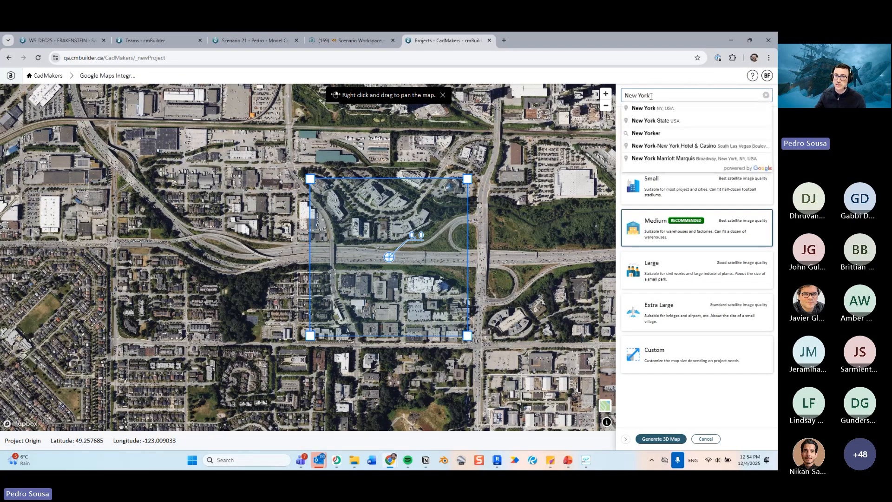
{"action": "left_click", "coordinate": [663, 111]}
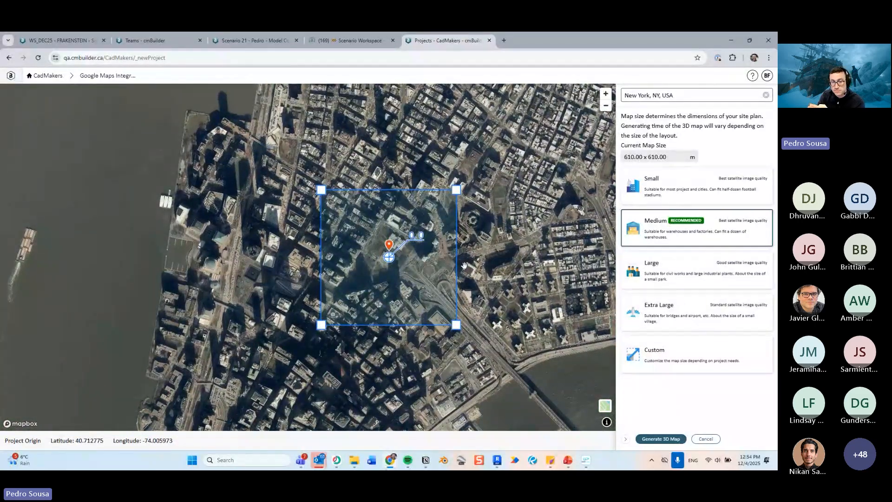
{"action": "left_click", "coordinate": [667, 442]}
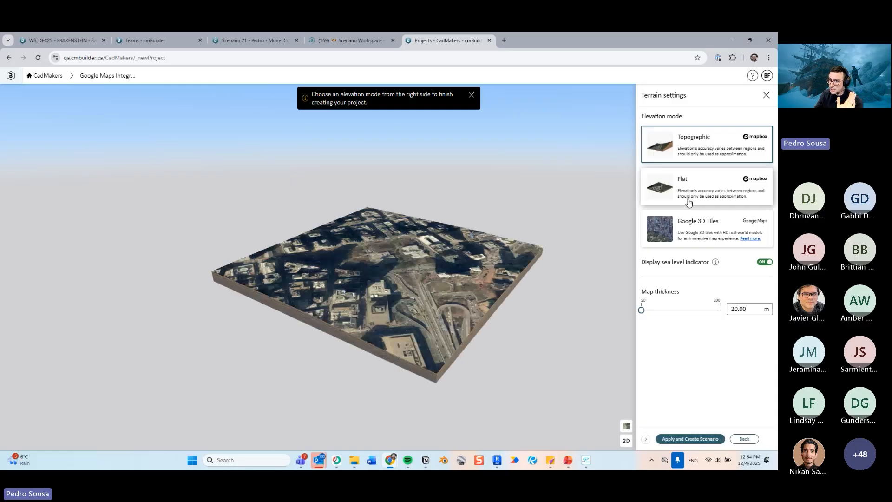
- Choose Google 3D Tiles as the terrain elevation mode
{"action": "left_click_drag", "start_coordinate": [482, 250], "coordinate": [426, 305]}
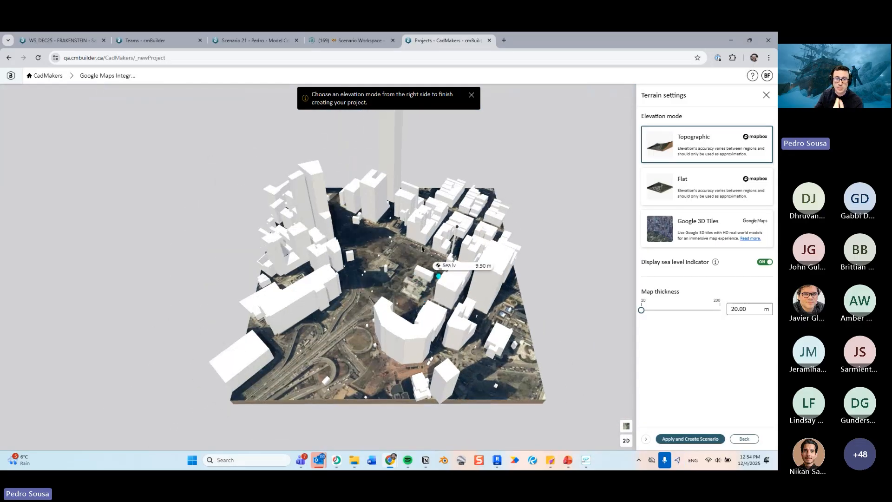
{"action": "scroll", "coordinate": [418, 274], "scroll_direction": "up", "scroll_amount": 3}
{"action": "left_click_drag", "start_coordinate": [423, 274], "coordinate": [485, 257]}
{"action": "mouse_move", "coordinate": [706, 230]}
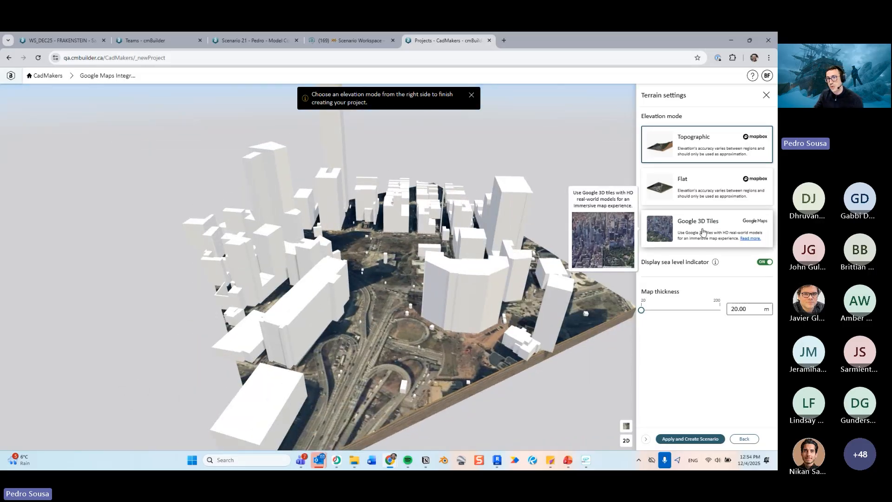
{"action": "key", "text": "ctrl"}
{"action": "key", "text": "ctrl"}
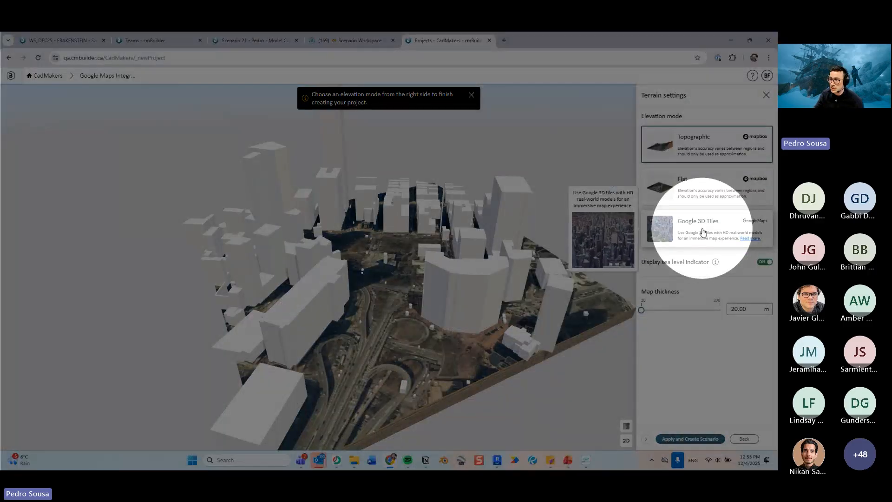
{"action": "left_click", "coordinate": [703, 231]}
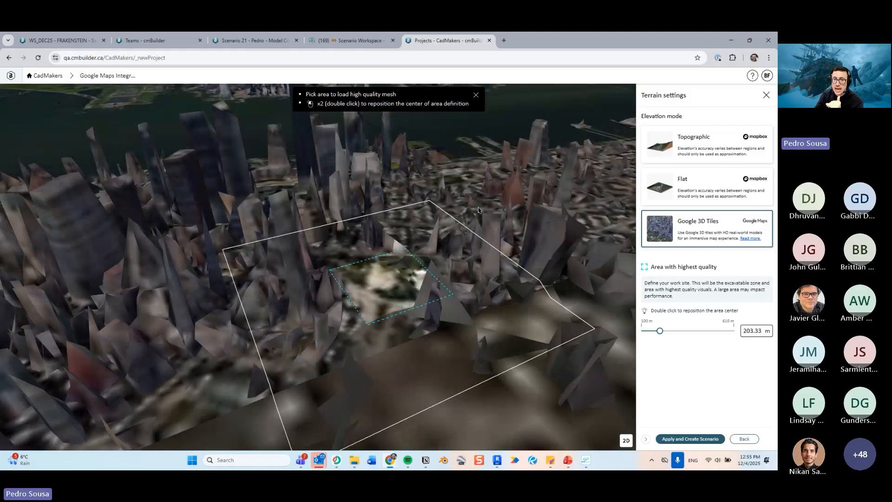
- Re-center the highest-quality area over the park and set its size to 218 m
{"action": "right_click_drag", "start_coordinate": [457, 212], "coordinate": [474, 252]}
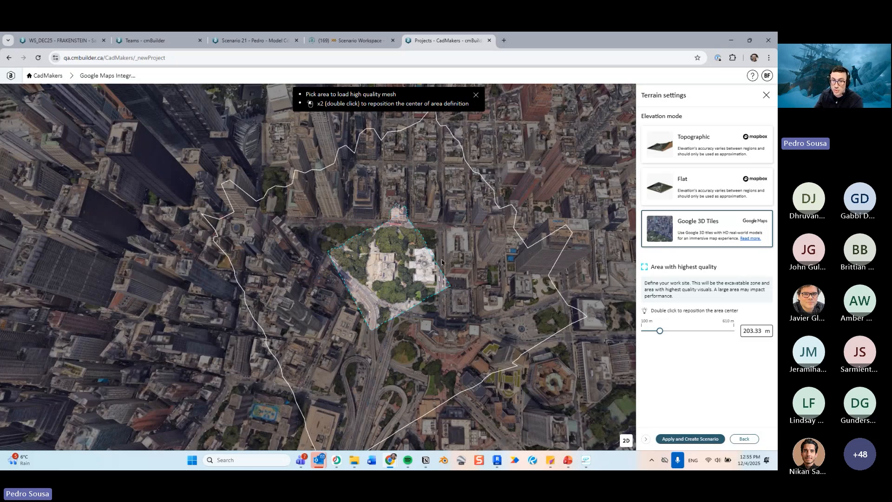
{"action": "scroll", "coordinate": [434, 275], "scroll_direction": "up", "scroll_amount": 3}
{"action": "left_click_drag", "start_coordinate": [437, 275], "coordinate": [463, 275]}
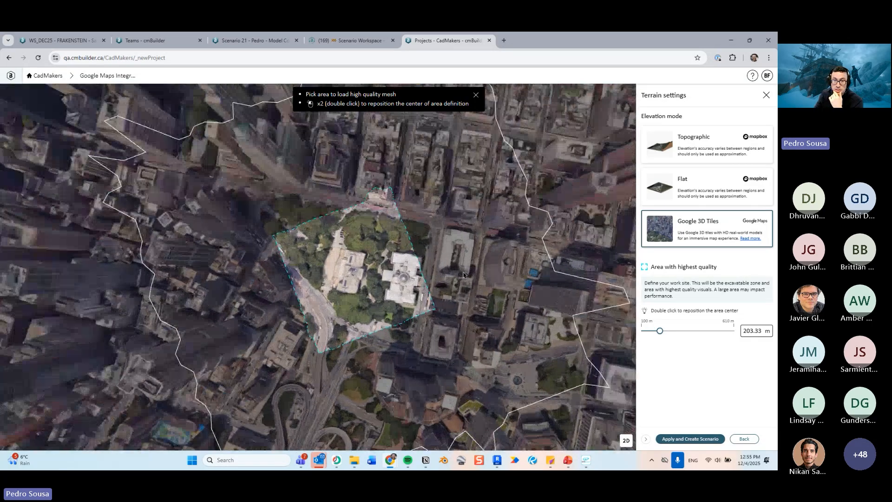
{"action": "double_click", "coordinate": [377, 275]}
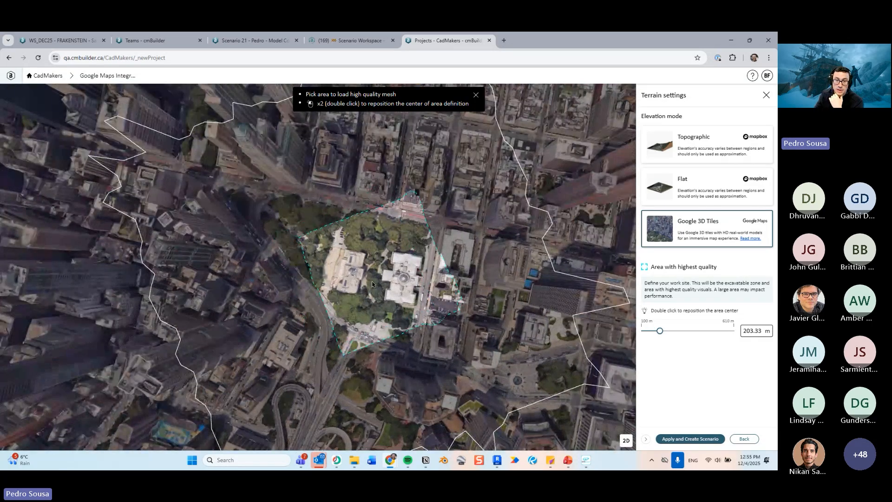
{"action": "mouse_move", "coordinate": [659, 331]}
{"action": "left_mouse_down"}
{"action": "mouse_move", "coordinate": [685, 332]}
{"action": "mouse_move", "coordinate": [663, 335]}
{"action": "left_mouse_up"}
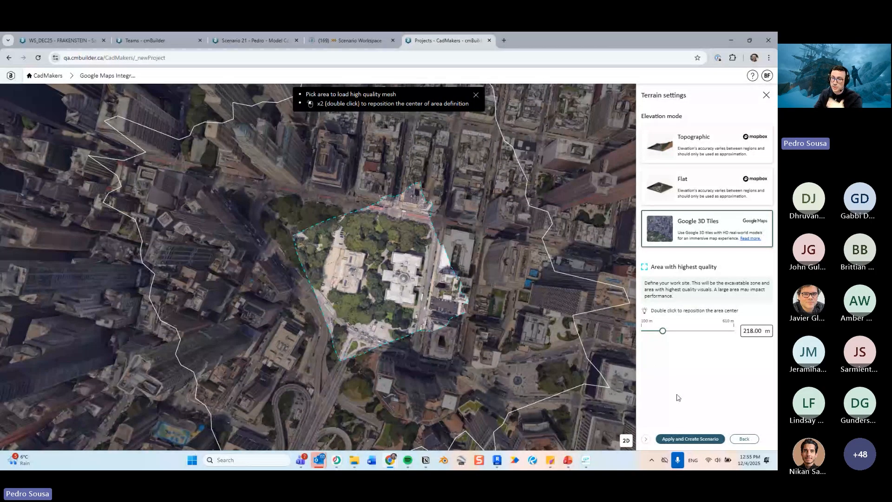
- Apply the terrain settings and create the scenario
{"action": "left_click", "coordinate": [696, 440]}
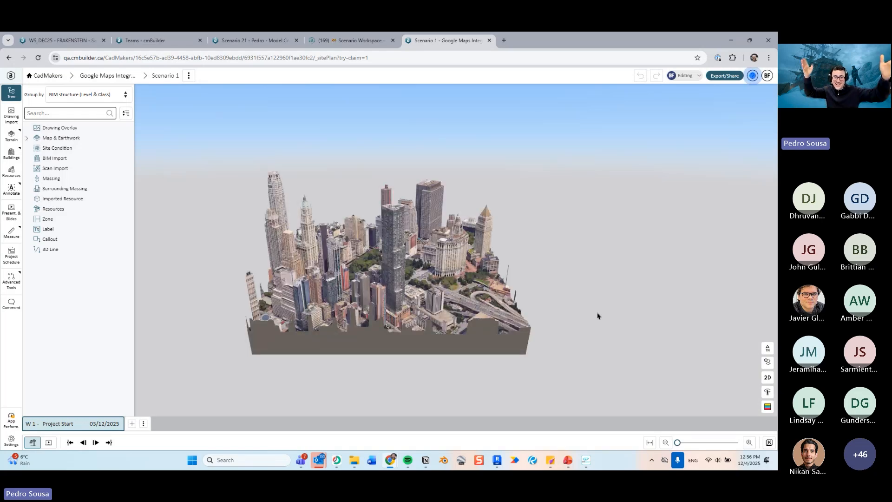
{"action": "left_click_drag", "start_coordinate": [521, 266], "coordinate": [410, 287]}
{"action": "scroll", "coordinate": [410, 287], "scroll_direction": "up", "scroll_amount": 8}
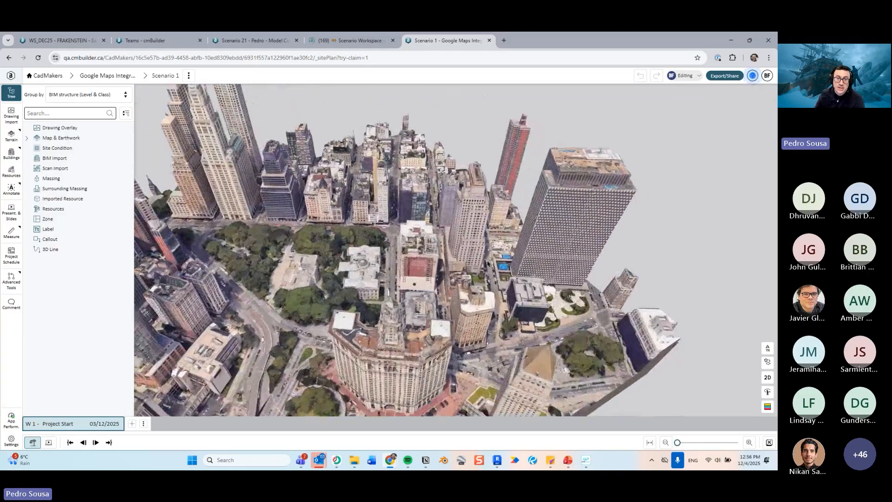
{"action": "right_click_drag", "start_coordinate": [488, 264], "coordinate": [493, 262]}
{"action": "left_click_drag", "start_coordinate": [493, 262], "coordinate": [520, 253]}
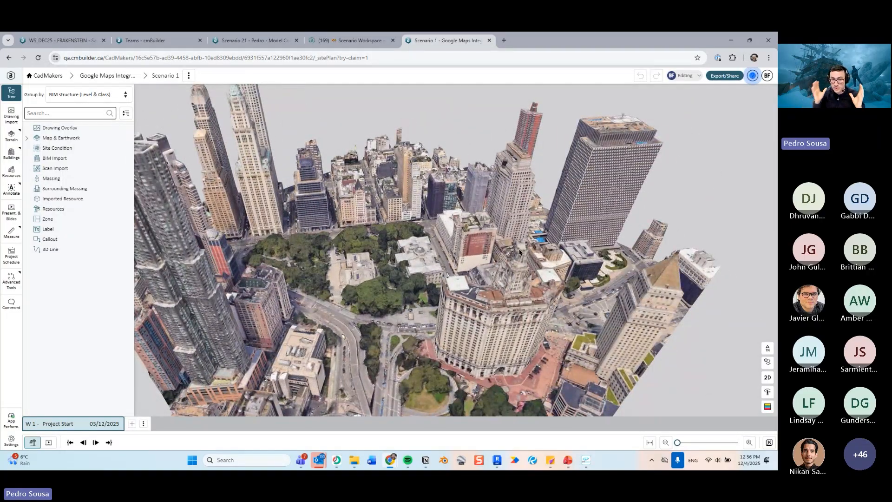
{"action": "left_click_drag", "start_coordinate": [543, 198], "coordinate": [349, 260]}
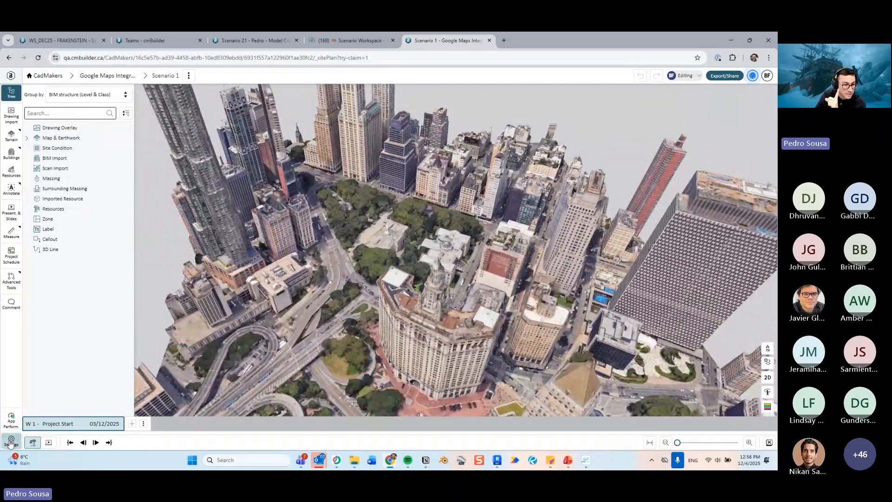
- Turn on Site plan & presentation edit mode in the display settings, then return to the tree
{"action": "left_click", "coordinate": [11, 443]}
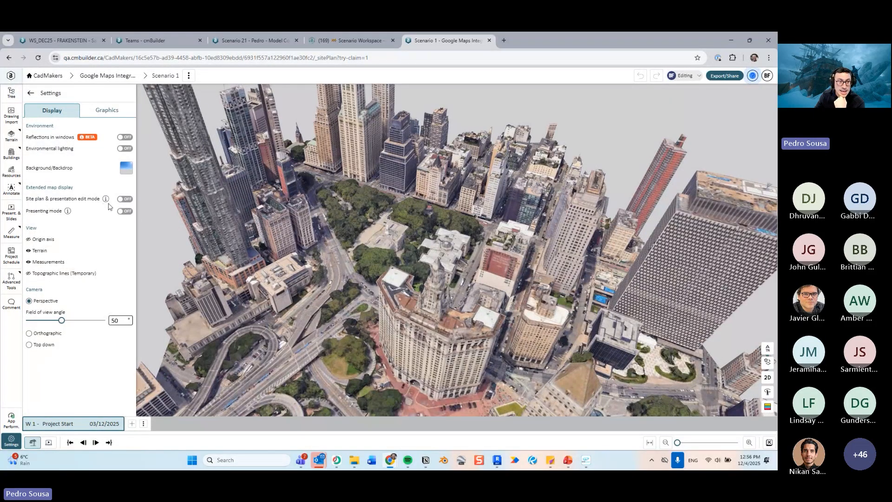
{"action": "left_click", "coordinate": [123, 199]}
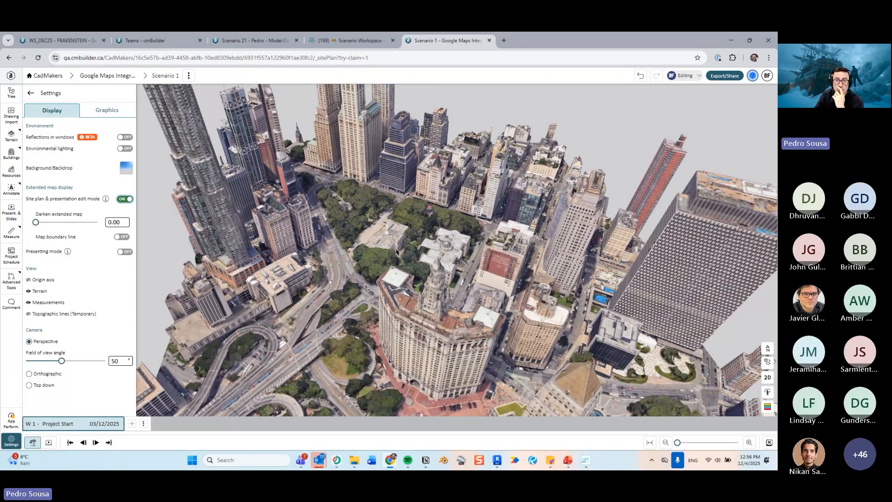
{"action": "scroll", "coordinate": [396, 252], "scroll_direction": "down", "scroll_amount": 5}
{"action": "left_click_drag", "start_coordinate": [397, 252], "coordinate": [442, 240]}
{"action": "scroll", "coordinate": [422, 264], "scroll_direction": "up", "scroll_amount": 3}
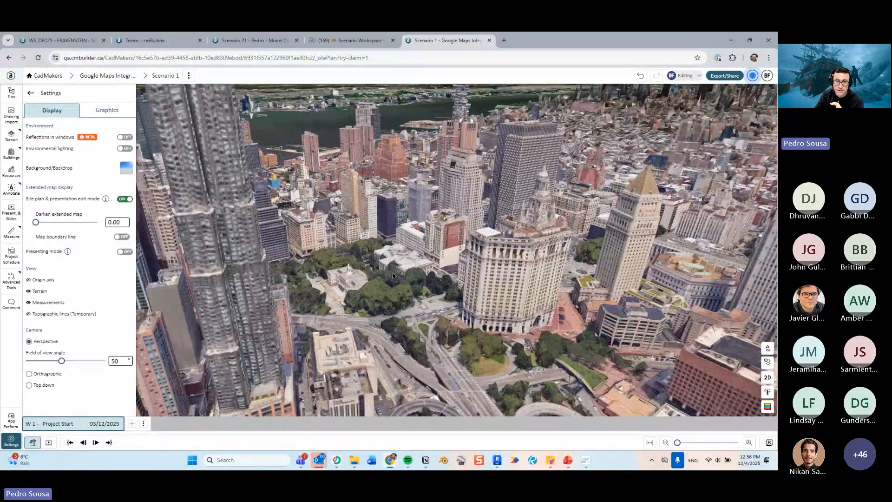
{"action": "left_click", "coordinate": [11, 441]}
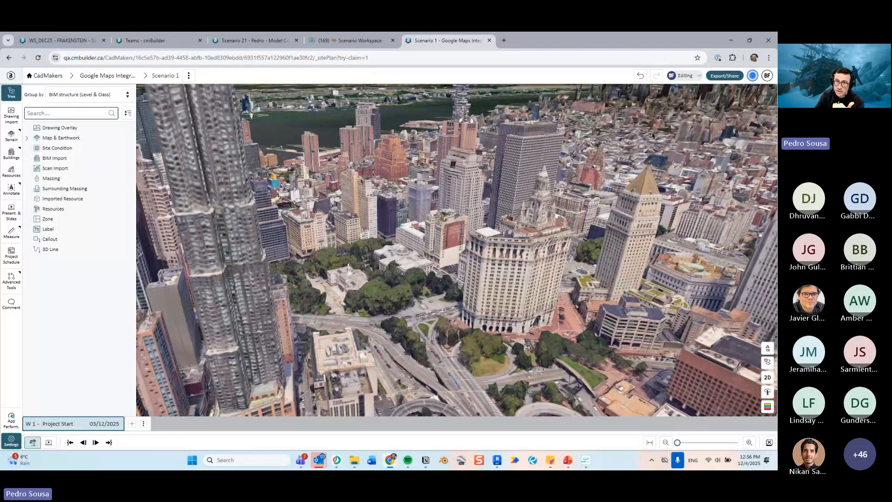
- Add a site condition and, in plan view, sketch a five-sided boundary around the park, about 28,560 m², then confirm it
{"action": "scroll", "coordinate": [575, 190], "scroll_direction": "up", "scroll_amount": 2}
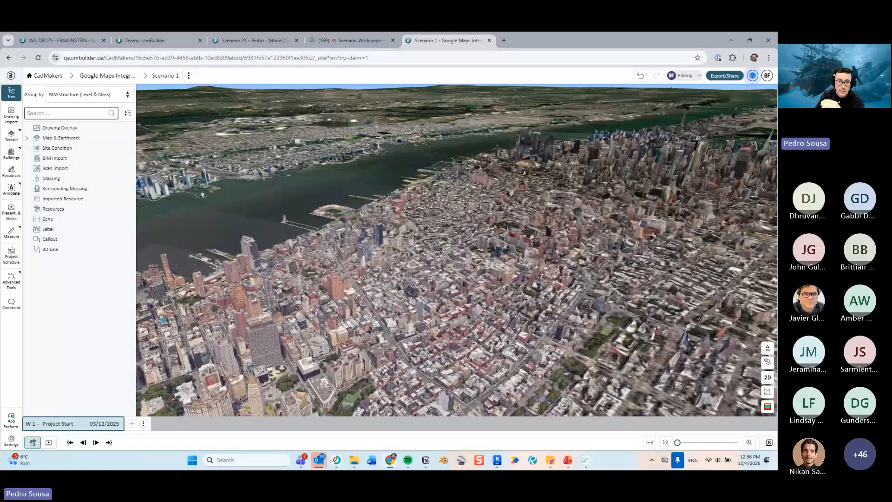
{"action": "scroll", "coordinate": [424, 267], "scroll_direction": "up", "scroll_amount": 3}
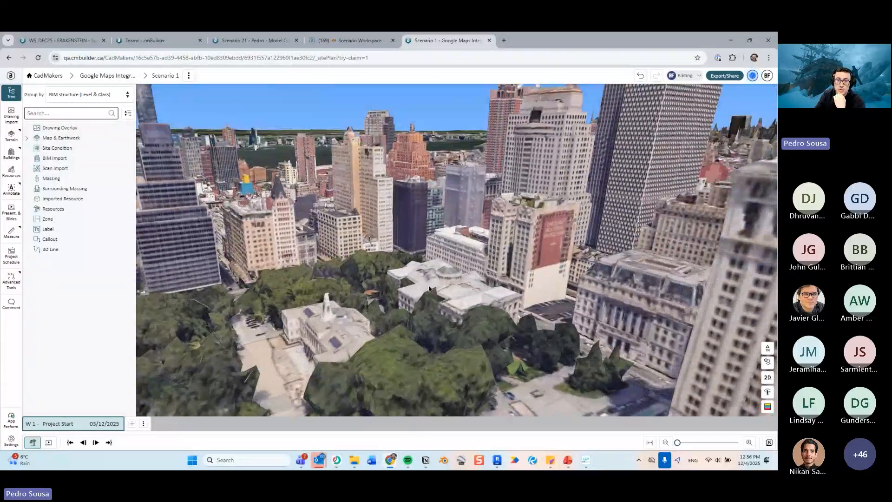
{"action": "left_click_drag", "start_coordinate": [429, 289], "coordinate": [388, 262]}
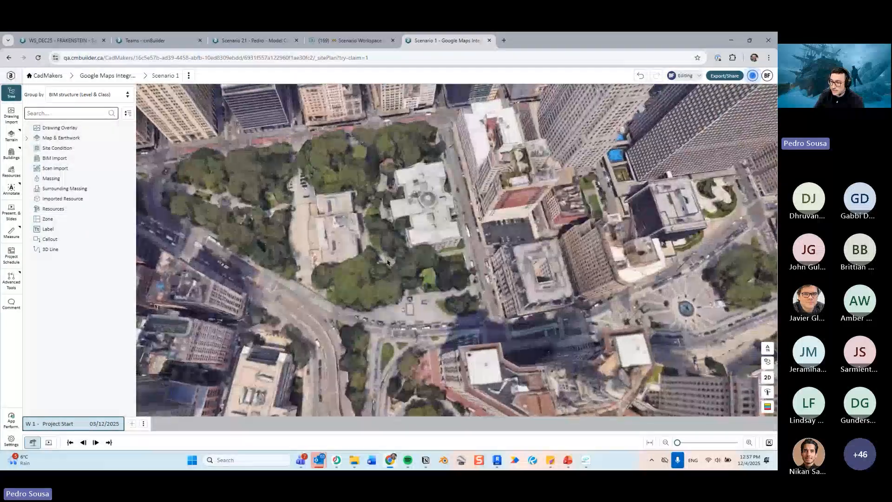
{"action": "left_click", "coordinate": [130, 148]}
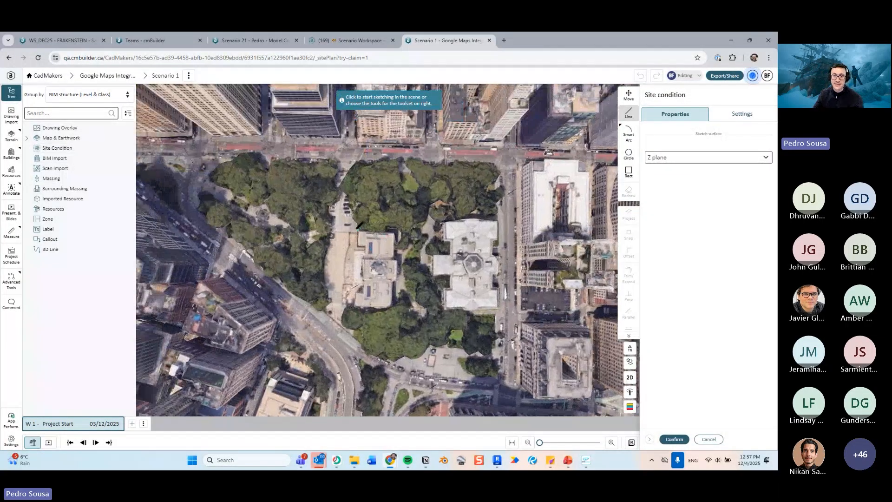
{"action": "scroll", "coordinate": [403, 270], "scroll_direction": "down", "scroll_amount": 3}
{"action": "middle_click_drag", "start_coordinate": [403, 270], "coordinate": [373, 238]}
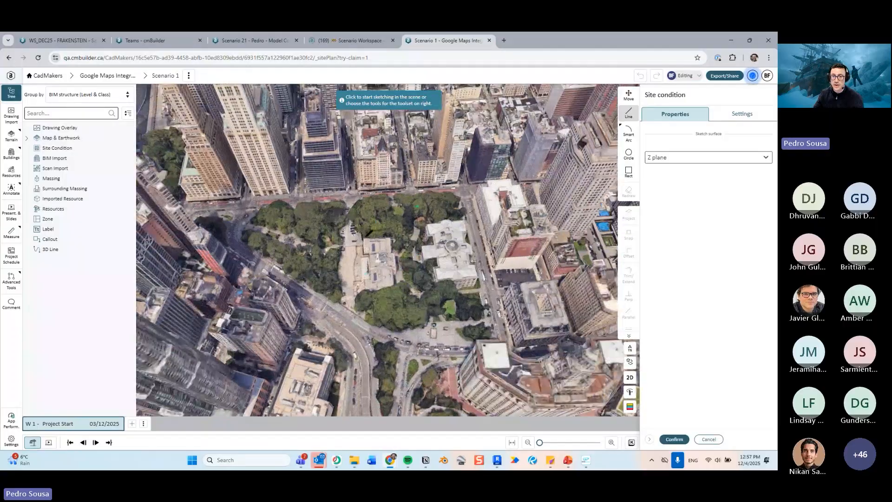
{"action": "left_click", "coordinate": [630, 378]}
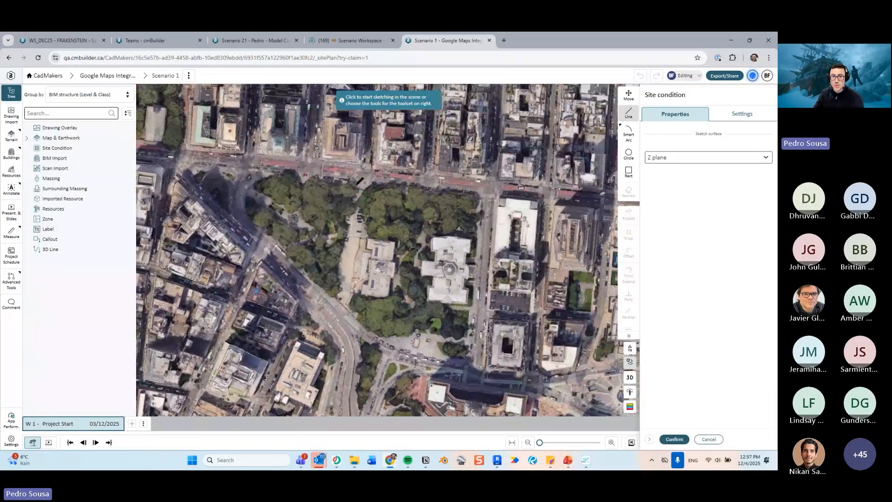
{"action": "left_click", "coordinate": [361, 175]}
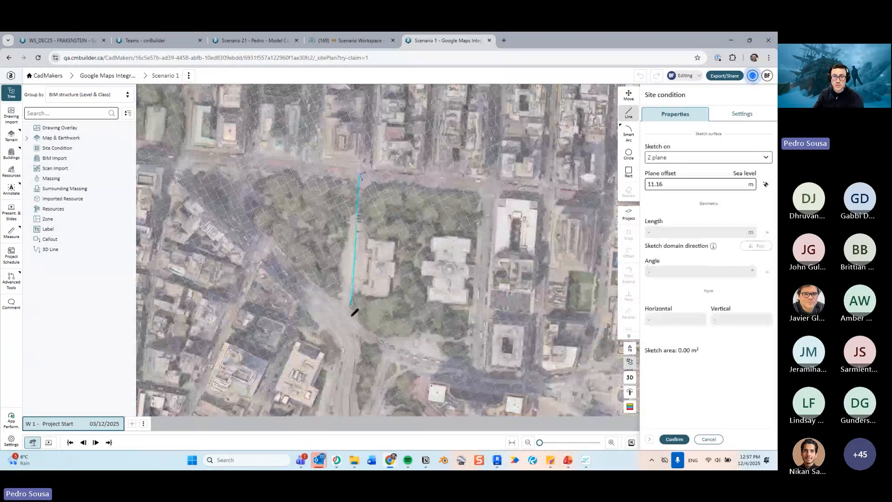
{"action": "left_click", "coordinate": [345, 307]}
{"action": "left_click", "coordinate": [380, 342]}
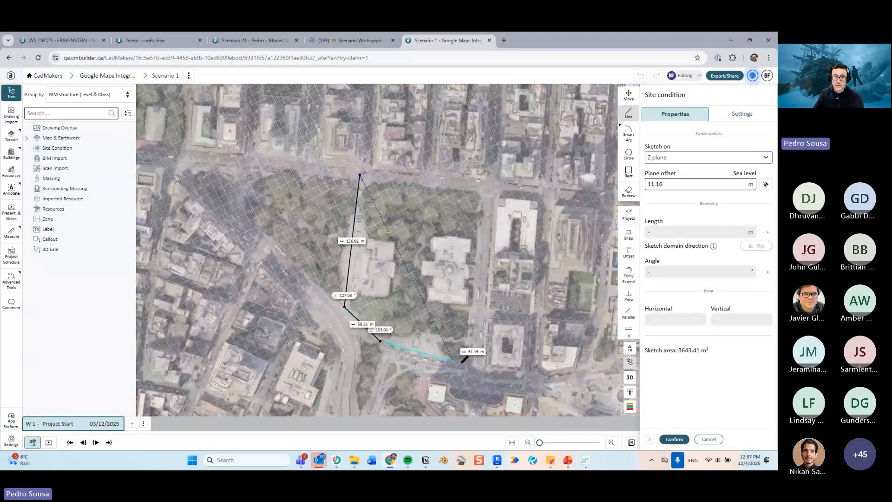
{"action": "left_click", "coordinate": [468, 365]}
{"action": "left_click", "coordinate": [482, 188]}
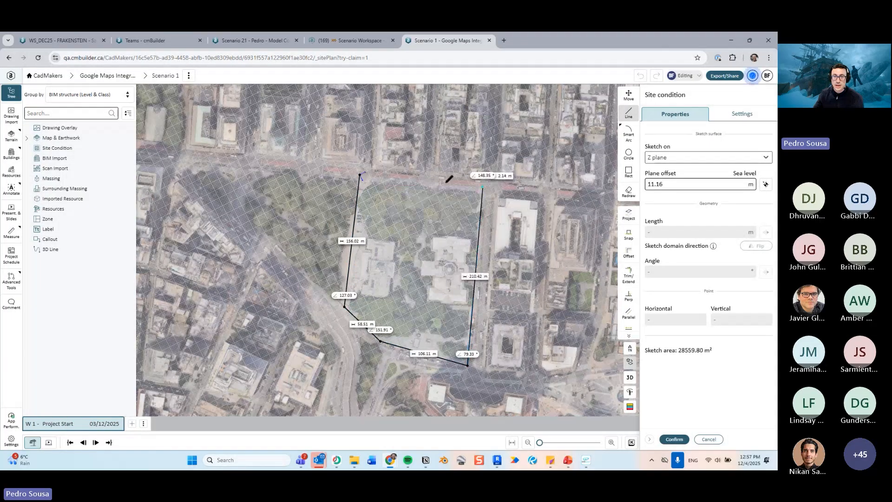
{"action": "left_click", "coordinate": [361, 175]}
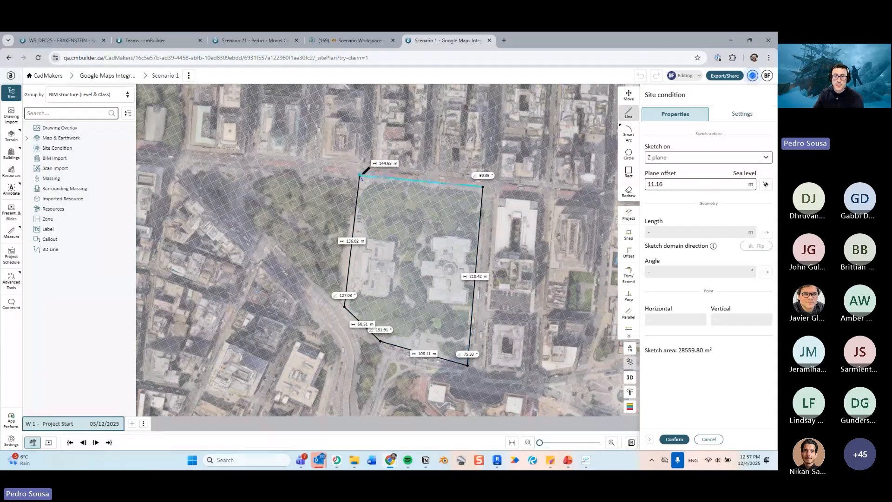
{"action": "left_click", "coordinate": [669, 438]}
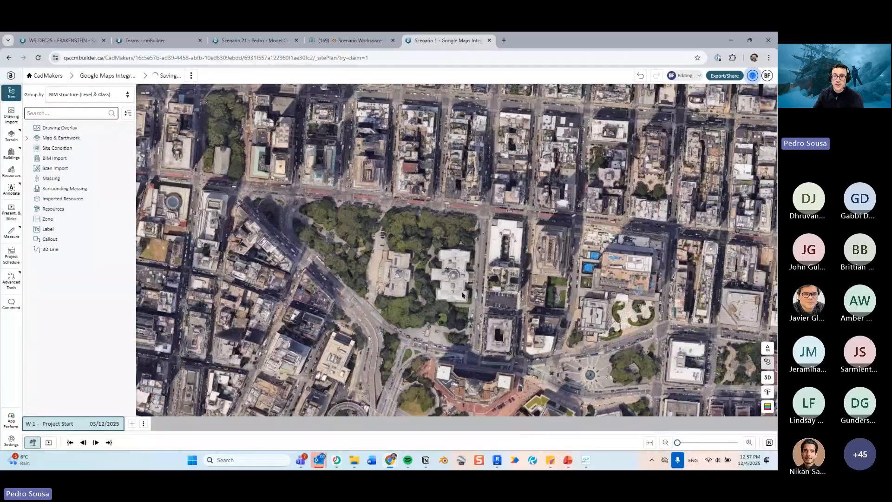
- Return to the 3D view, select the new site condition mesh over the park and close its properties
{"action": "scroll", "coordinate": [433, 316], "scroll_direction": "up", "scroll_amount": 3}
{"action": "left_click_drag", "start_coordinate": [442, 316], "coordinate": [481, 294]}
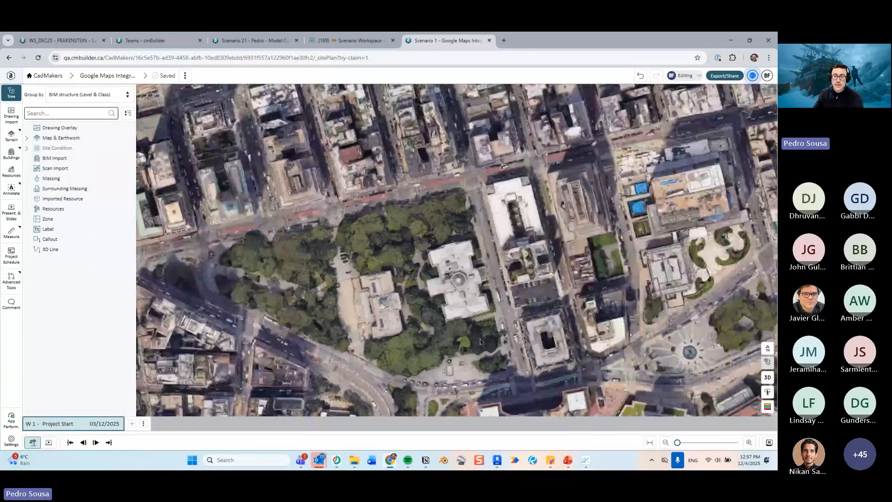
{"action": "left_click_drag", "start_coordinate": [401, 337], "coordinate": [449, 261]}
{"action": "left_click", "coordinate": [451, 261]}
{"action": "left_click", "coordinate": [630, 378]}
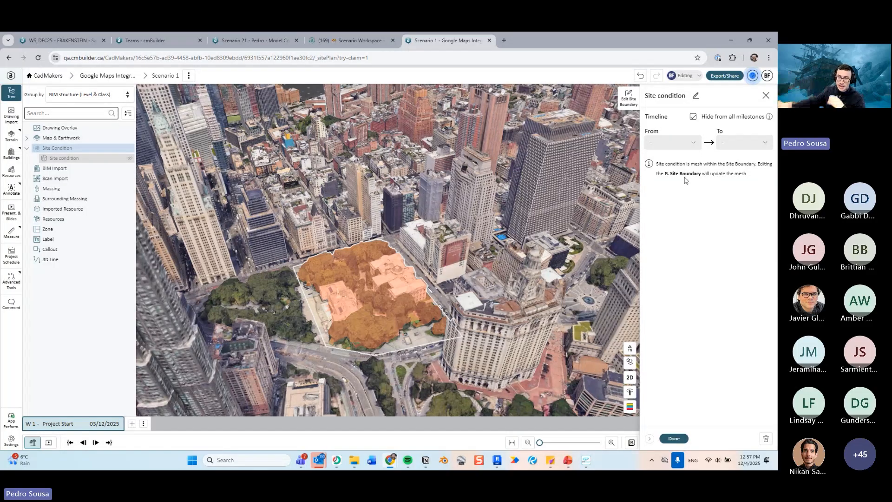
{"action": "left_click", "coordinate": [674, 438]}
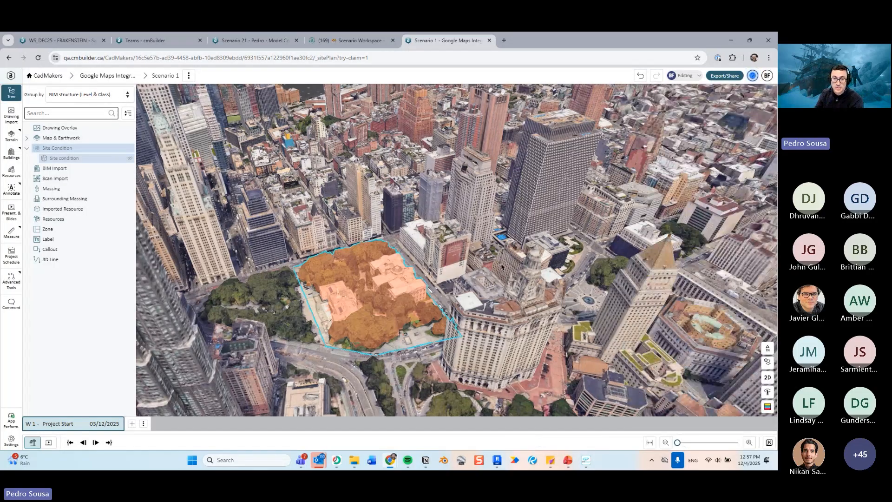
- Orbit and zoom around the park to examine the site condition area in 3D
{"action": "scroll", "coordinate": [502, 267], "scroll_direction": "up", "scroll_amount": 2}
{"action": "middle_click_drag", "start_coordinate": [502, 267], "coordinate": [429, 220]}
{"action": "left_click", "coordinate": [459, 272]}
{"action": "scroll", "coordinate": [458, 272], "scroll_direction": "up", "scroll_amount": 4}
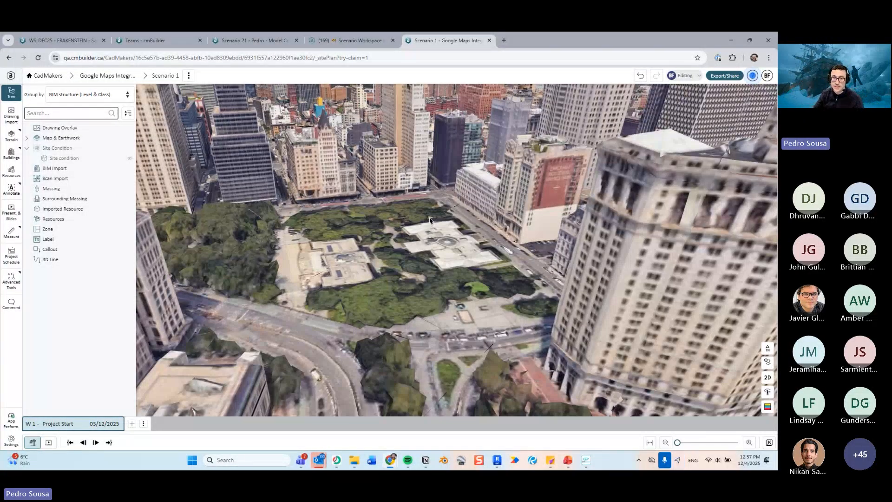
{"action": "scroll", "coordinate": [430, 220], "scroll_direction": "down", "scroll_amount": 5}
{"action": "scroll", "coordinate": [439, 217], "scroll_direction": "up", "scroll_amount": 4}
{"action": "middle_click_drag", "start_coordinate": [438, 217], "coordinate": [454, 276]}
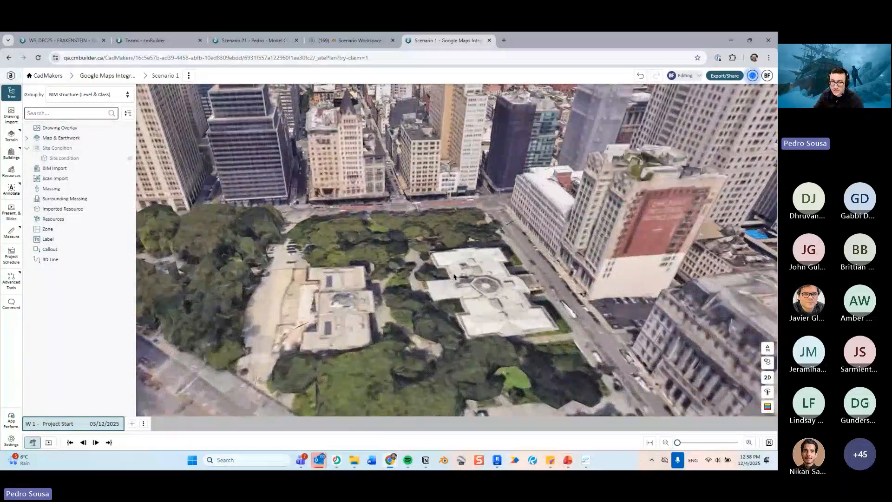
{"action": "scroll", "coordinate": [447, 275], "scroll_direction": "down", "scroll_amount": 3}
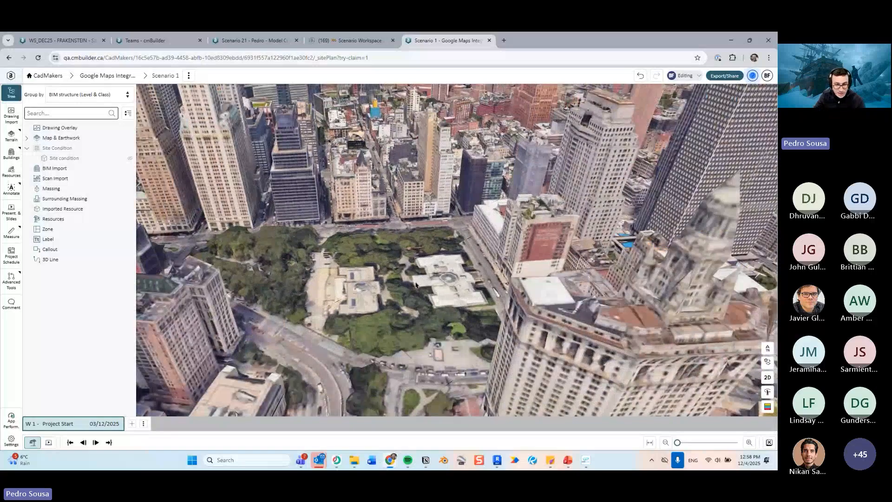
{"action": "middle_click_drag", "start_coordinate": [389, 287], "coordinate": [464, 294]}
{"action": "scroll", "coordinate": [449, 292], "scroll_direction": "up", "scroll_amount": 4}
{"action": "scroll", "coordinate": [466, 294], "scroll_direction": "down", "scroll_amount": 3}
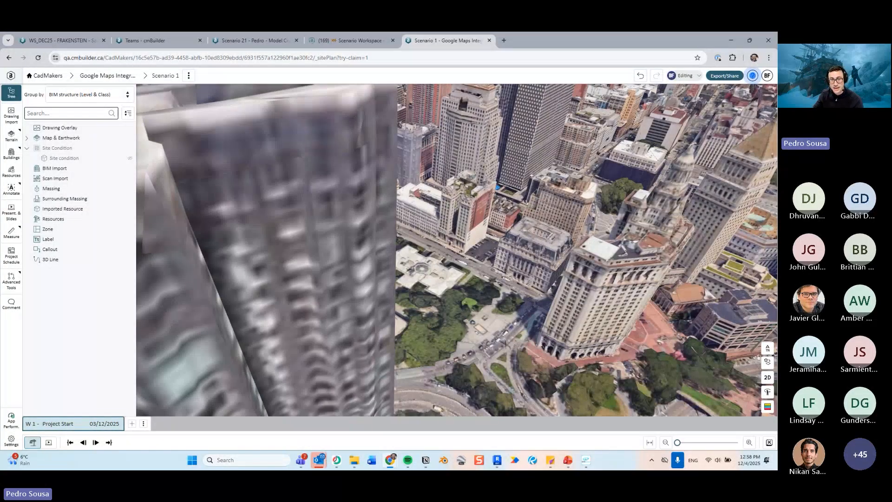
{"action": "middle_click_drag", "start_coordinate": [505, 343], "coordinate": [465, 337]}
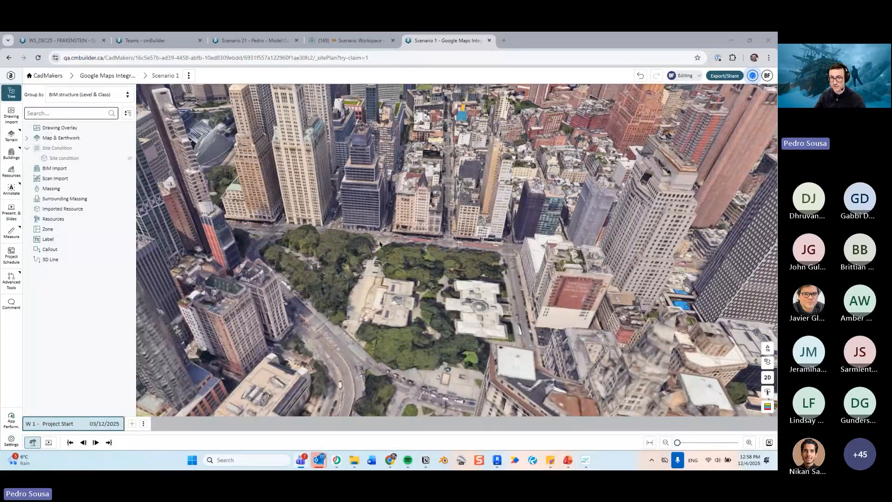
{"action": "middle_click_drag", "start_coordinate": [379, 244], "coordinate": [402, 236]}
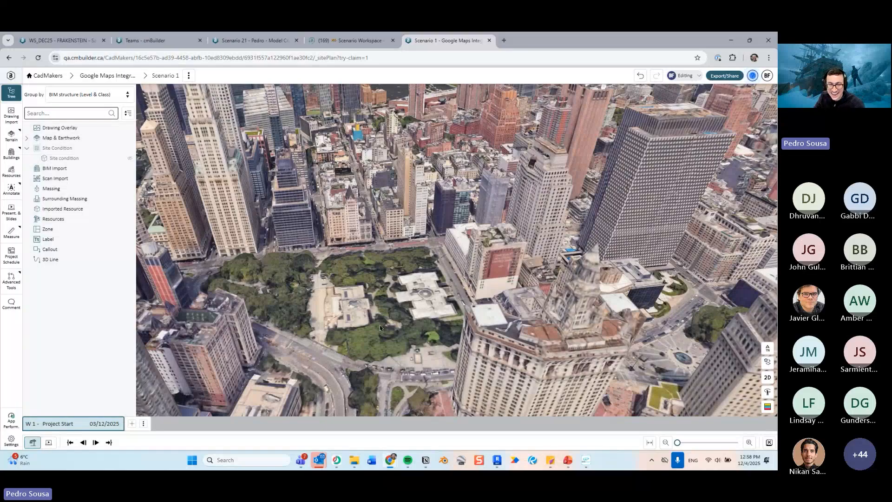
{"action": "middle_click_drag", "start_coordinate": [380, 328], "coordinate": [443, 307]}
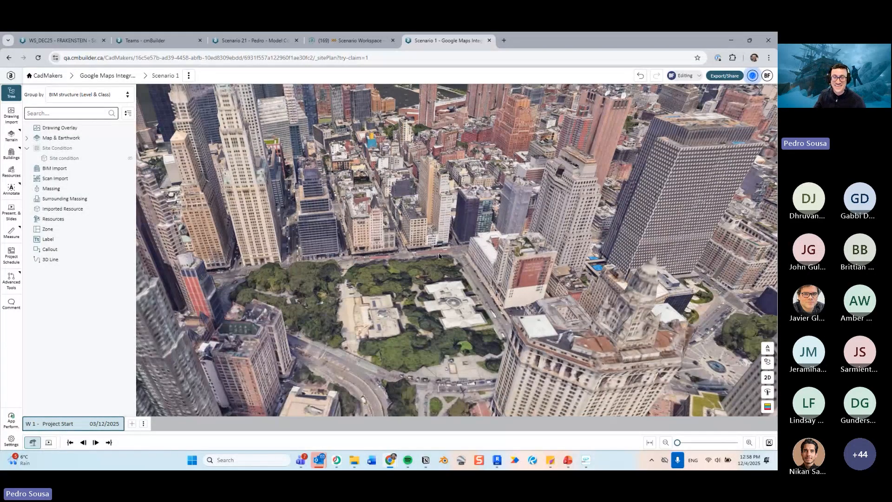
{"action": "middle_click_drag", "start_coordinate": [439, 256], "coordinate": [420, 265]}
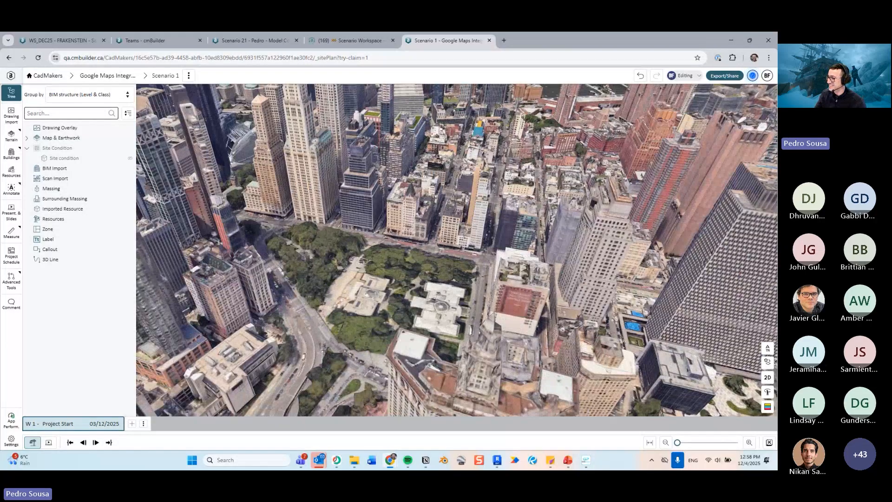
- Switch to the slide presentation and resume the slideshow from the current slide
{"action": "key", "text": "alt+Tab"}
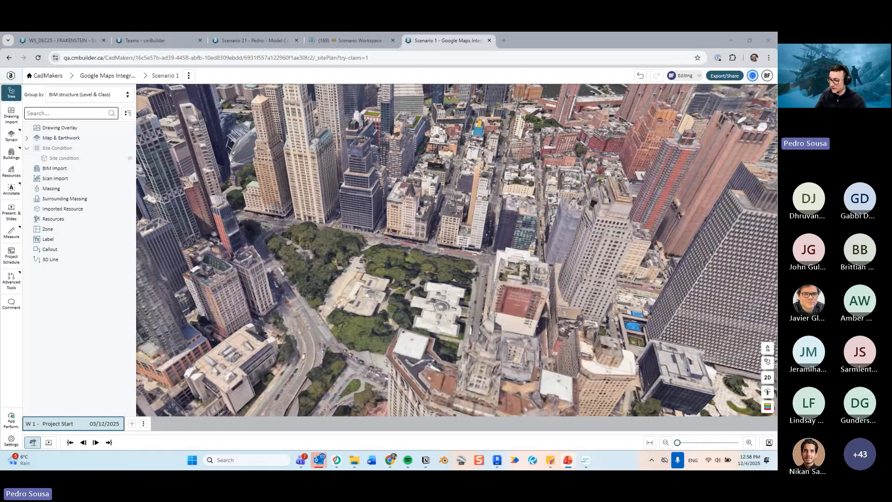
{"action": "key", "text": "shift+F5"}
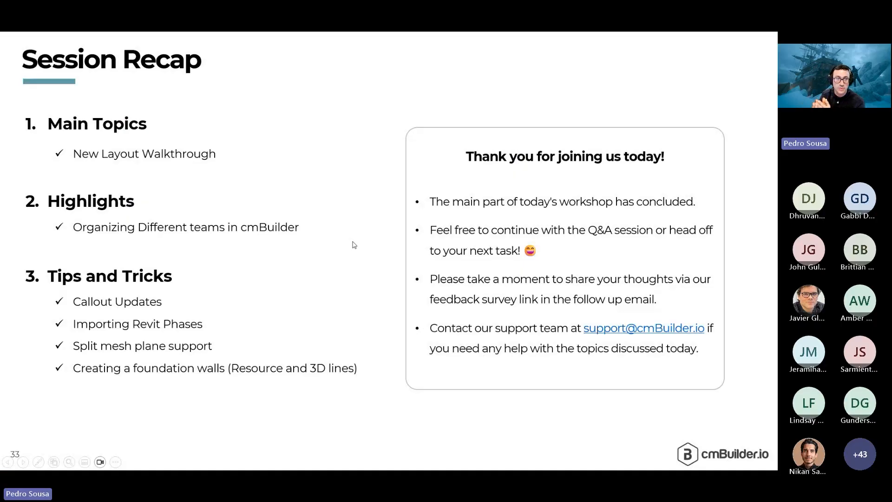